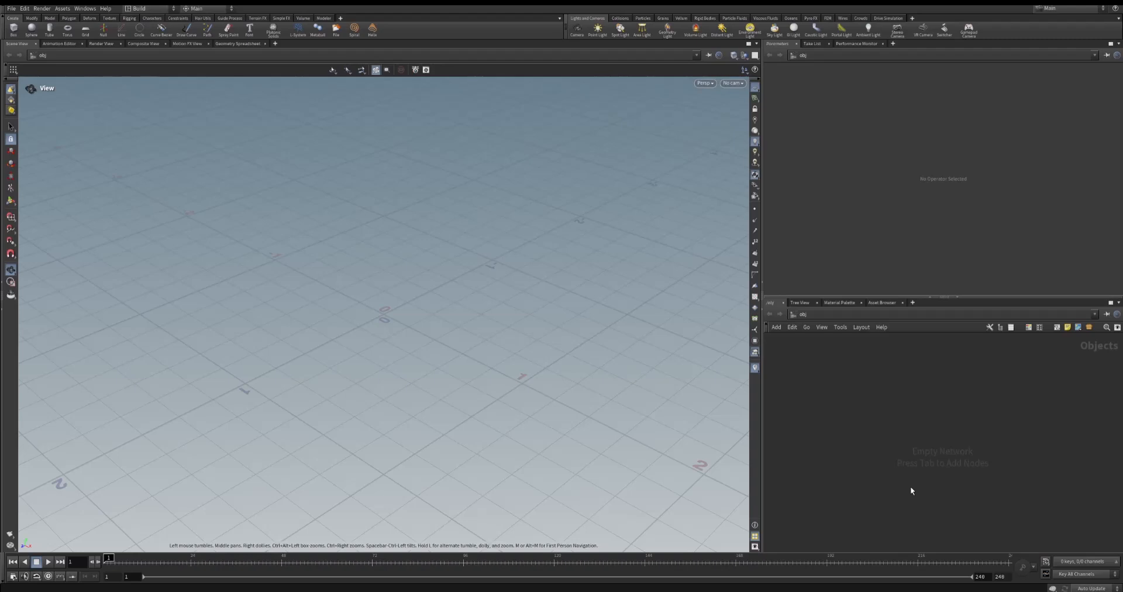
mouse_move(391, 317)
mouse_down()
mouse_move(379, 319)
mouse_move(392, 311)
mouse_up()
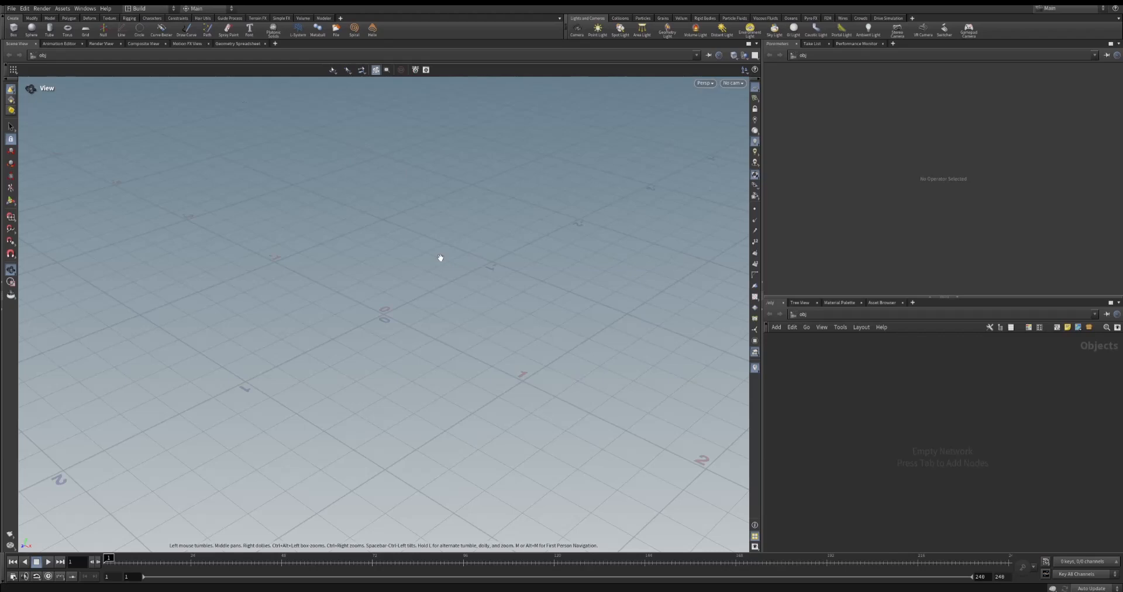
drag(411, 303, 410, 296)
drag(386, 318, 387, 318)
drag(415, 291, 402, 262)
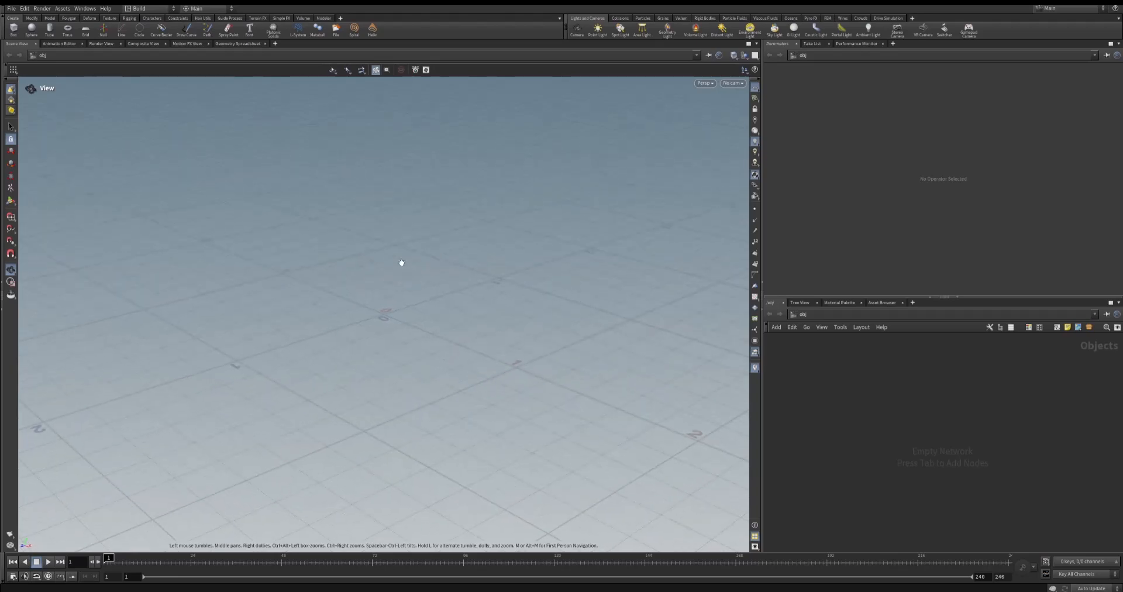
Create a cube at the centre of the scene grid
key(Tab)
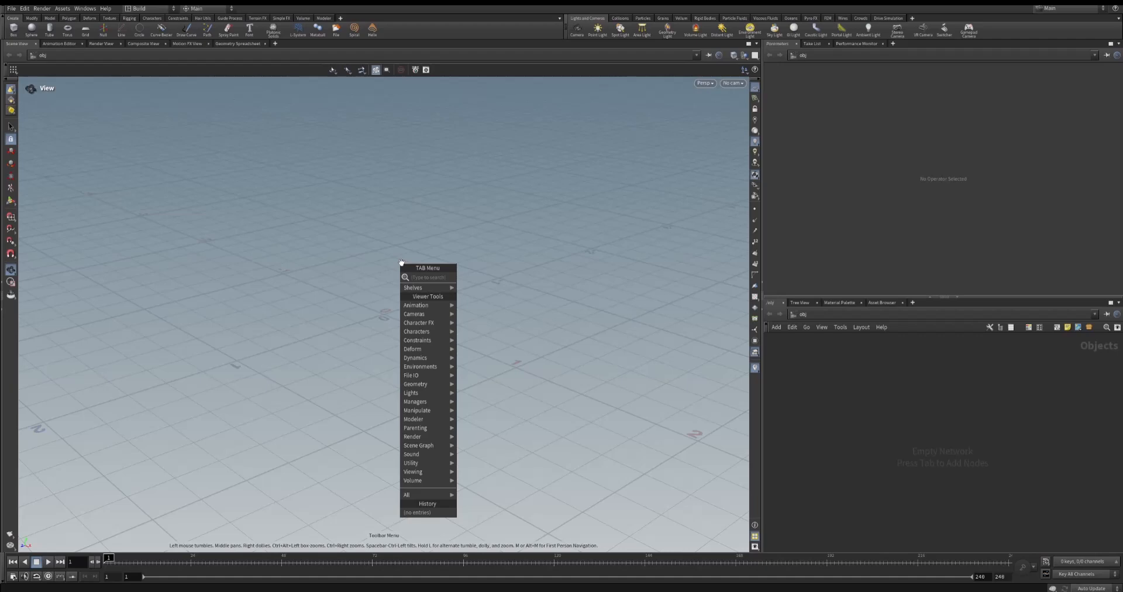
text(cube)
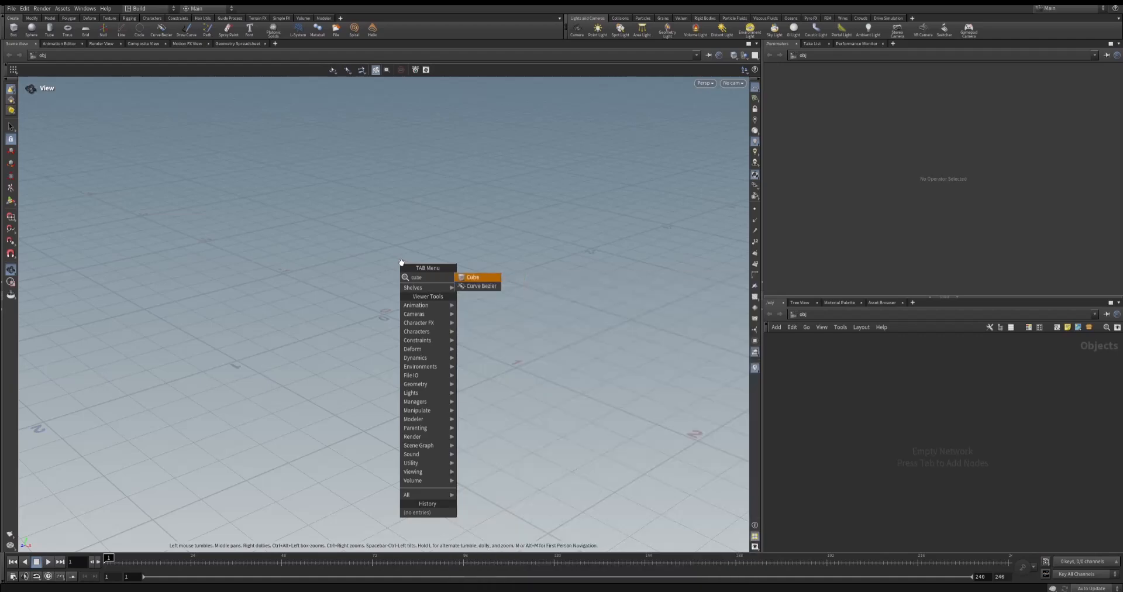
key(Return)
click(401, 262)
key(Escape)
drag(401, 262, 421, 291)
key(Return)
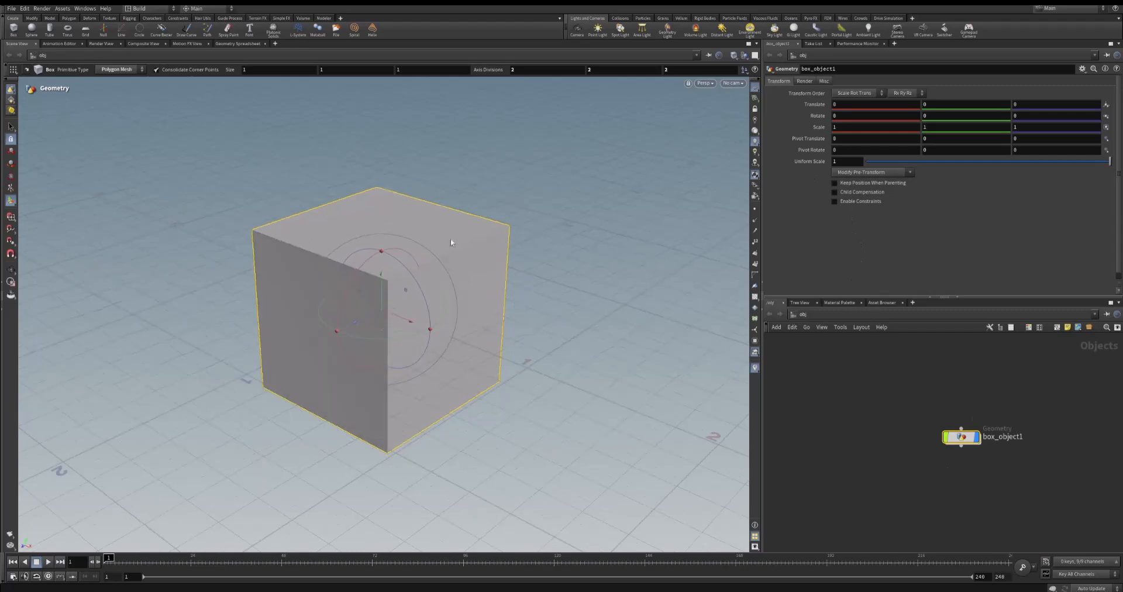
Reposition the box object's node in the network and go into its geometry level
mouse_move(391, 266)
alt+mouse_down()
mouse_move(393, 286)
mouse_move(391, 276)
alt+mouse_up()
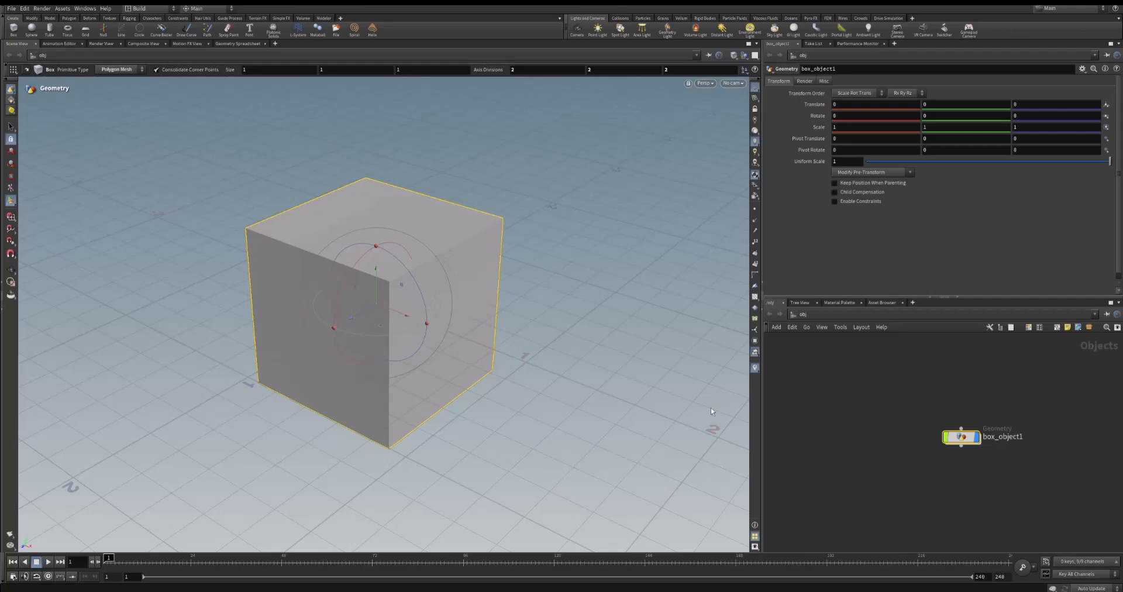
drag(961, 440, 900, 386)
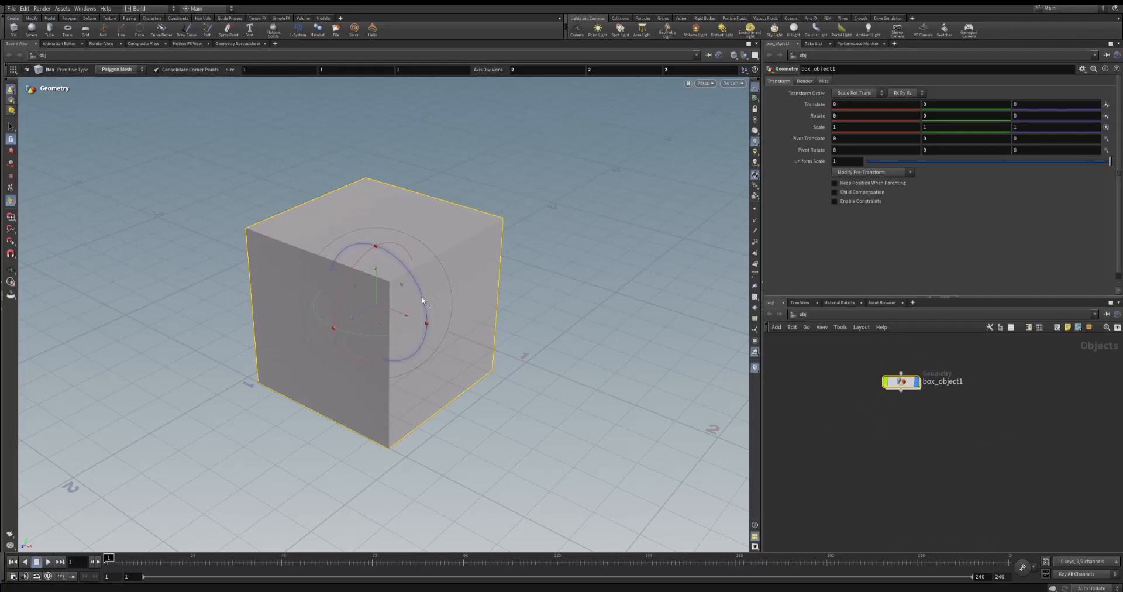
mouse_move(901, 383)
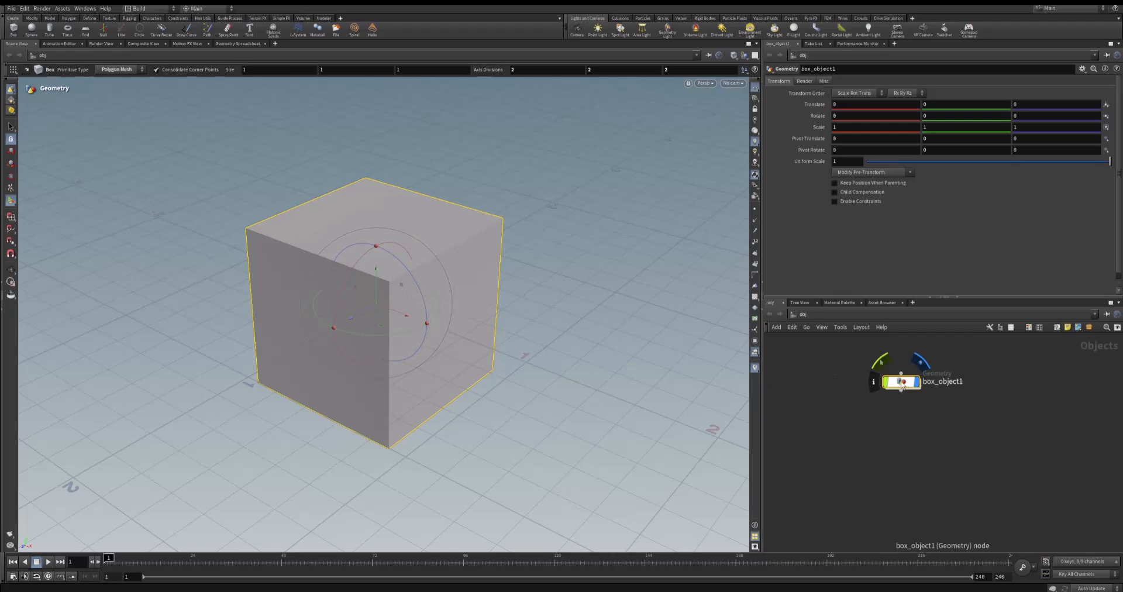
double_click(902, 384)
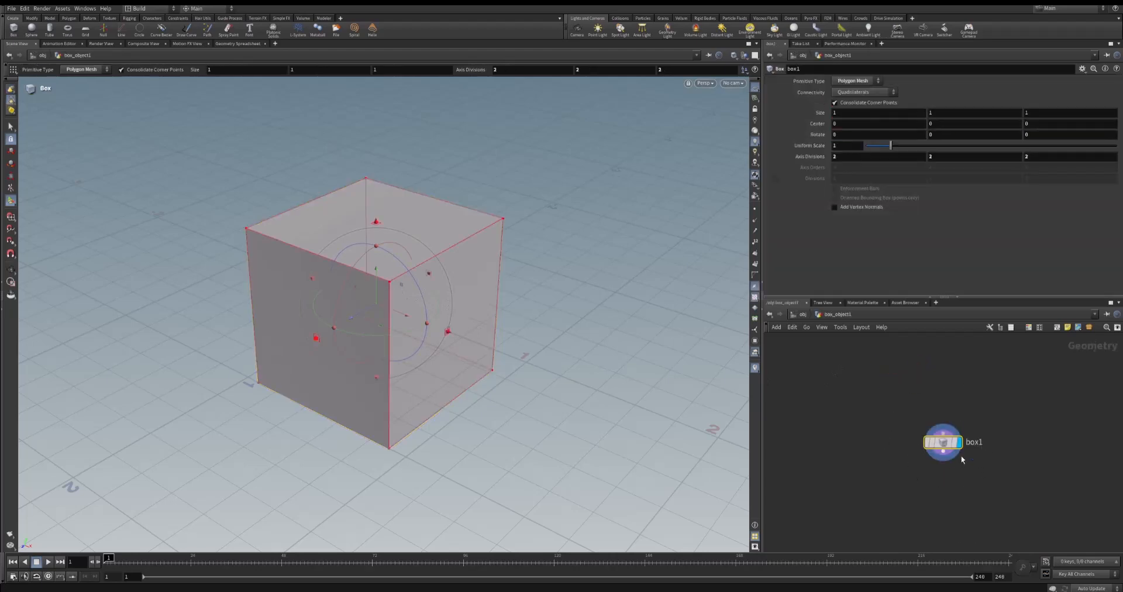
mouse_move(946, 446)
Resize the box with its handles to about 1.24 in X and about 0.97 in Y
alt+drag(441, 336, 464, 314)
alt+drag(362, 319, 460, 342)
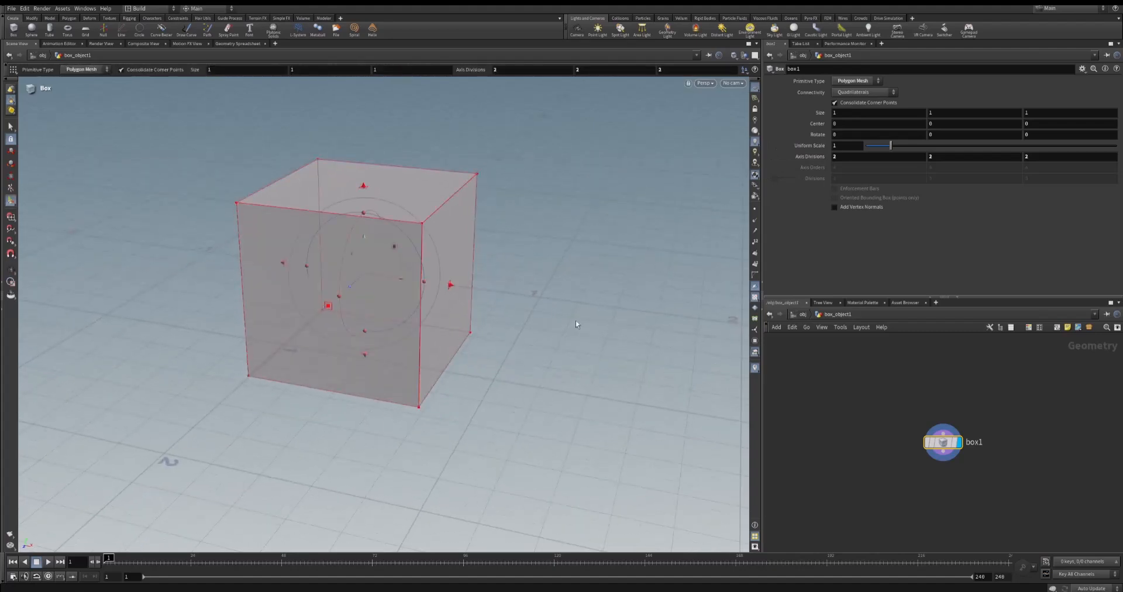
drag(450, 286, 492, 291)
mouse_move(383, 188)
mouse_down()
mouse_move(384, 165)
mouse_move(383, 193)
mouse_up()
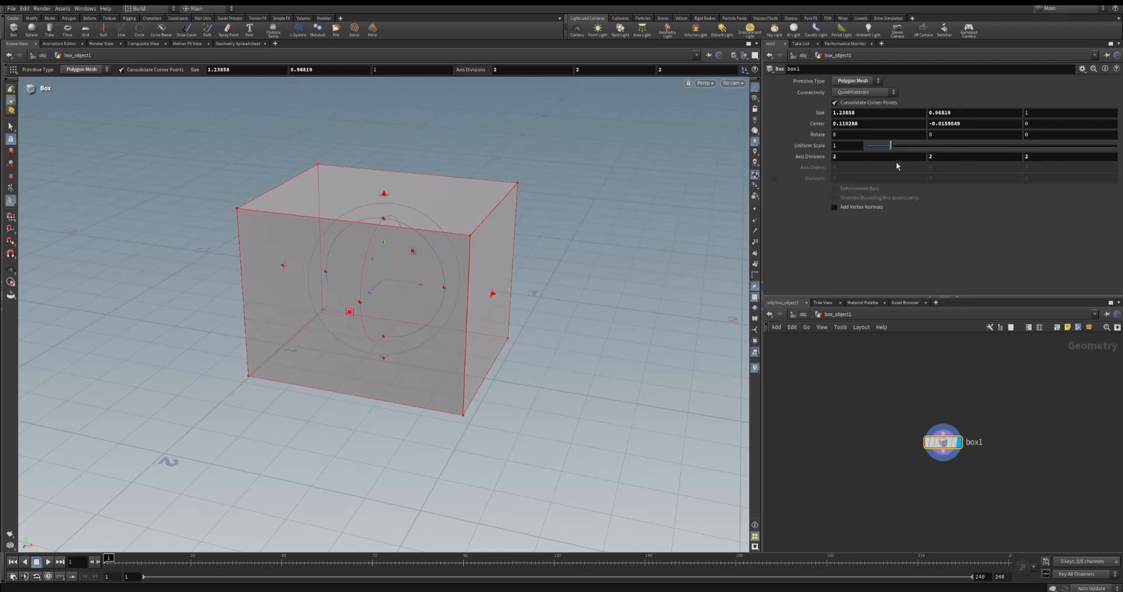
Set the box's axis divisions to 13, 9 and 9
mouse_move(854, 160)
middle_down()
mouse_move(884, 157)
mouse_move(854, 157)
mouse_move(871, 157)
mouse_move(855, 153)
mouse_move(855, 140)
mouse_move(868, 140)
mouse_move(854, 139)
mouse_move(854, 124)
mouse_move(870, 126)
mouse_move(857, 126)
mouse_move(853, 160)
middle_up()
middle_drag(804, 159, 843, 170)
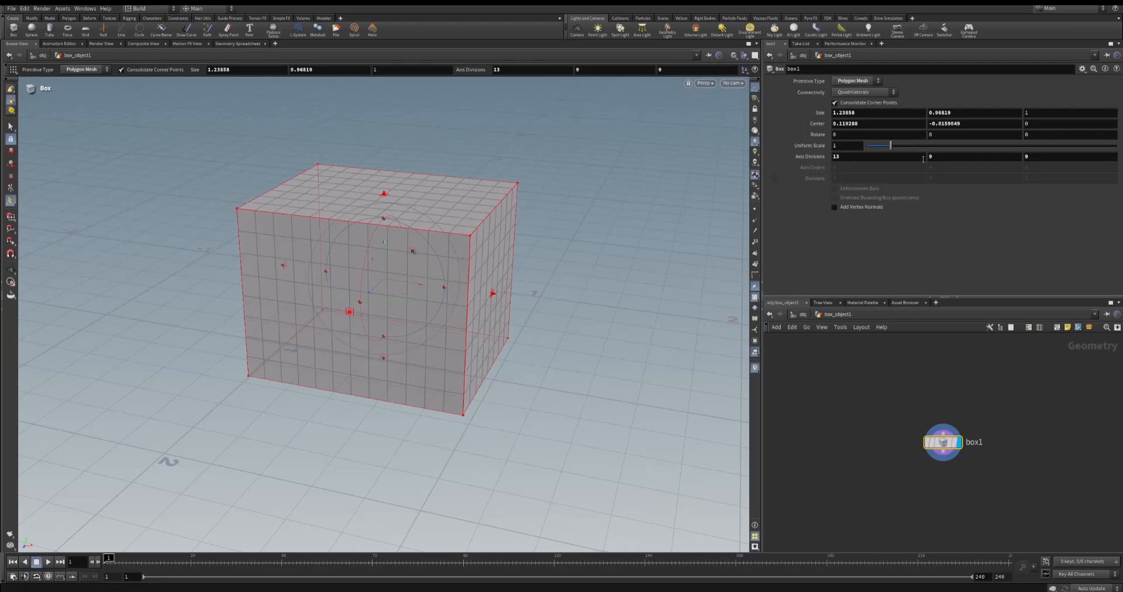
key(Escape)
drag(351, 351, 447, 236)
key(Return)
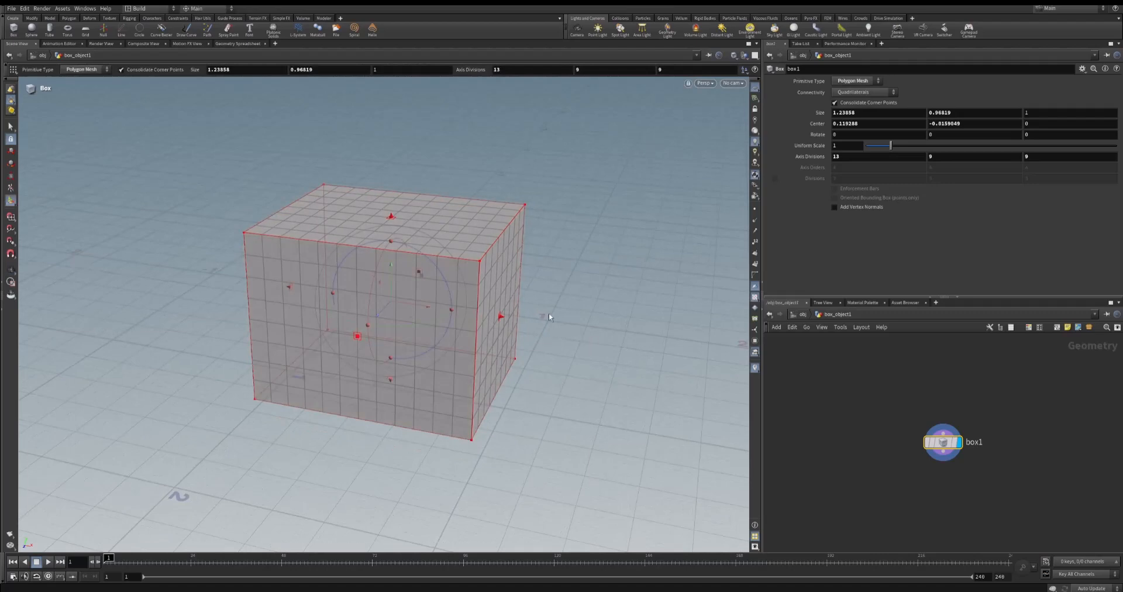
Start PolyExtrude and select a block of six adjacent faces on the box's top side
key(Tab)
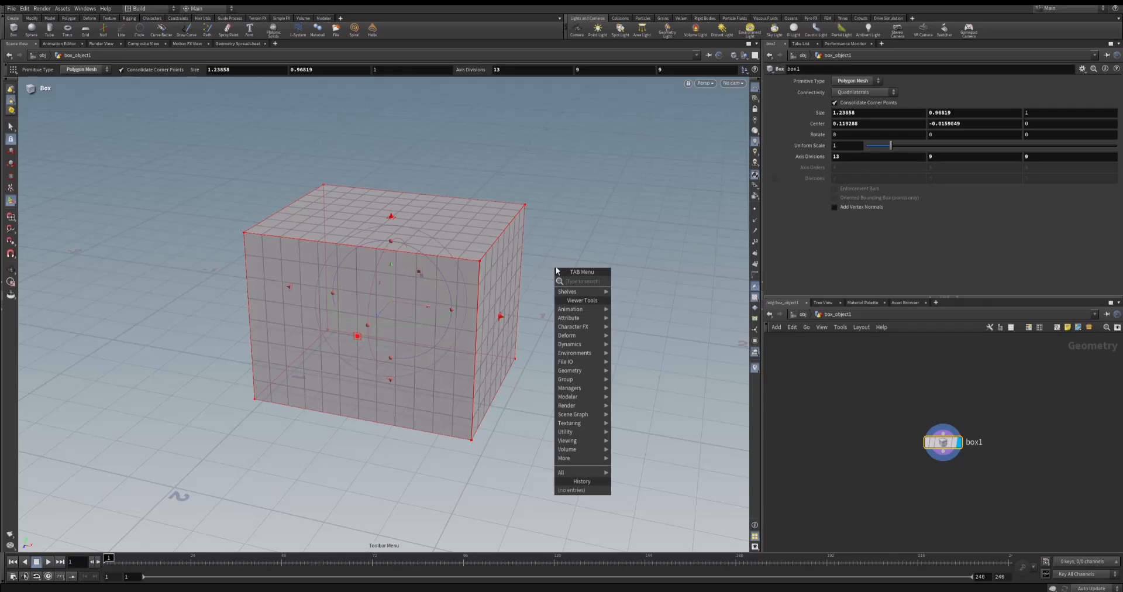
text(e)
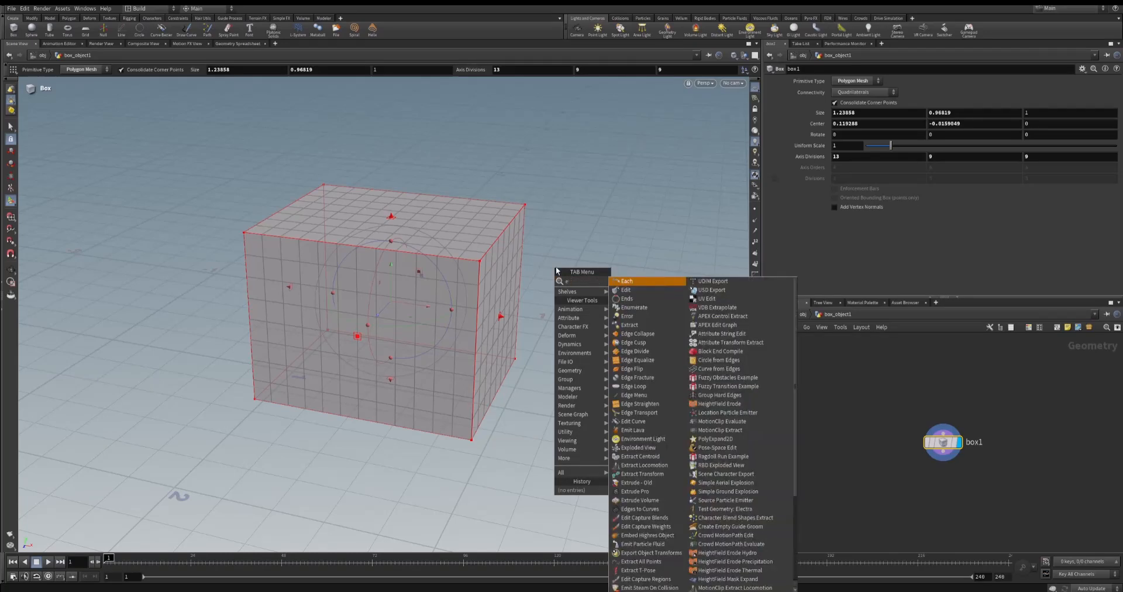
text(xtrud)
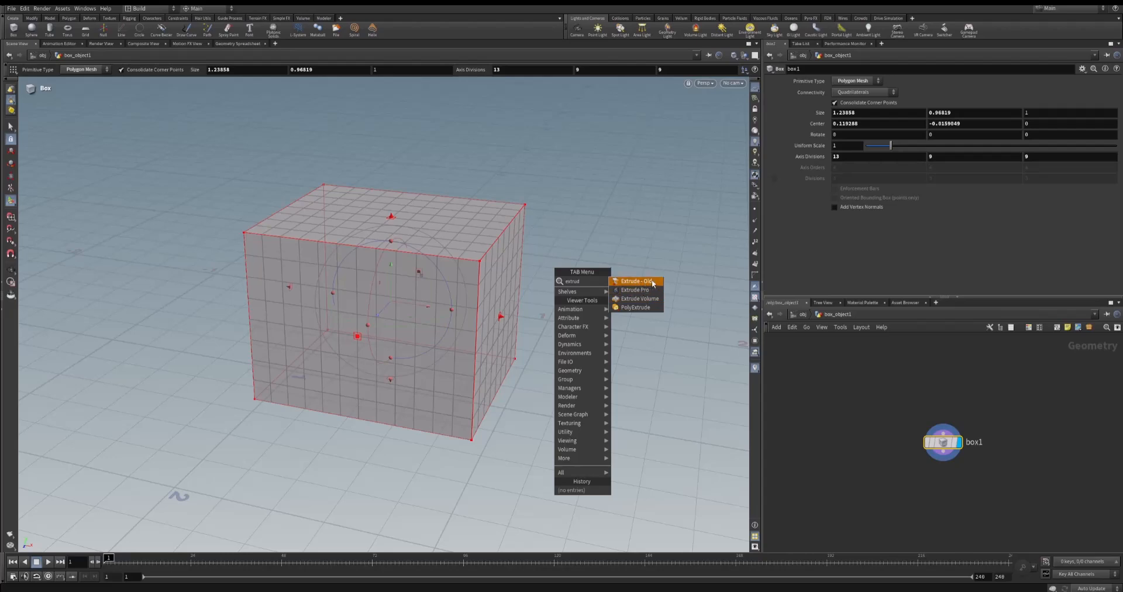
click(637, 308)
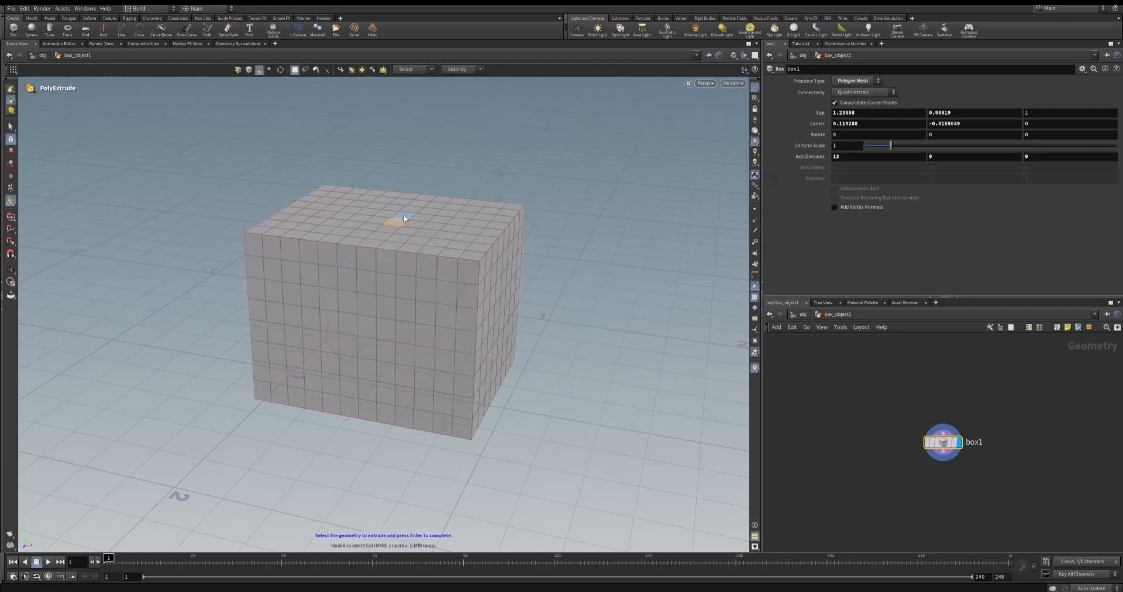
shift+click(403, 215)
shift+click(420, 218)
shift+click(414, 224)
shift+click(432, 226)
shift+click(439, 223)
alt+drag(532, 303, 548, 295)
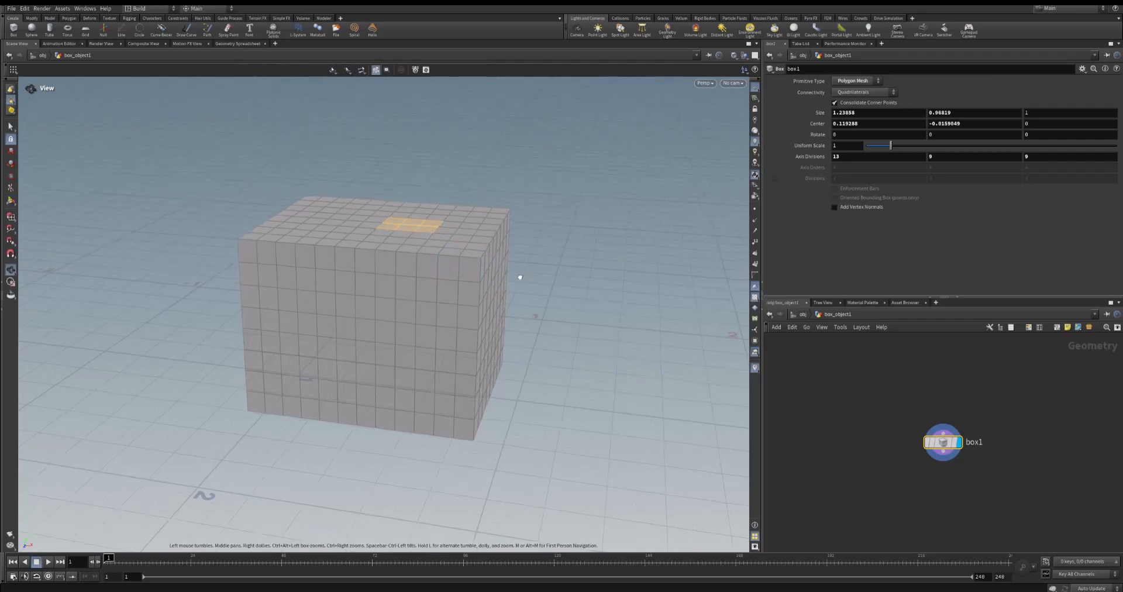
Apply PolyExtrude to the selected top faces and pull them upward by a distance of about 0.141
key(Tab)
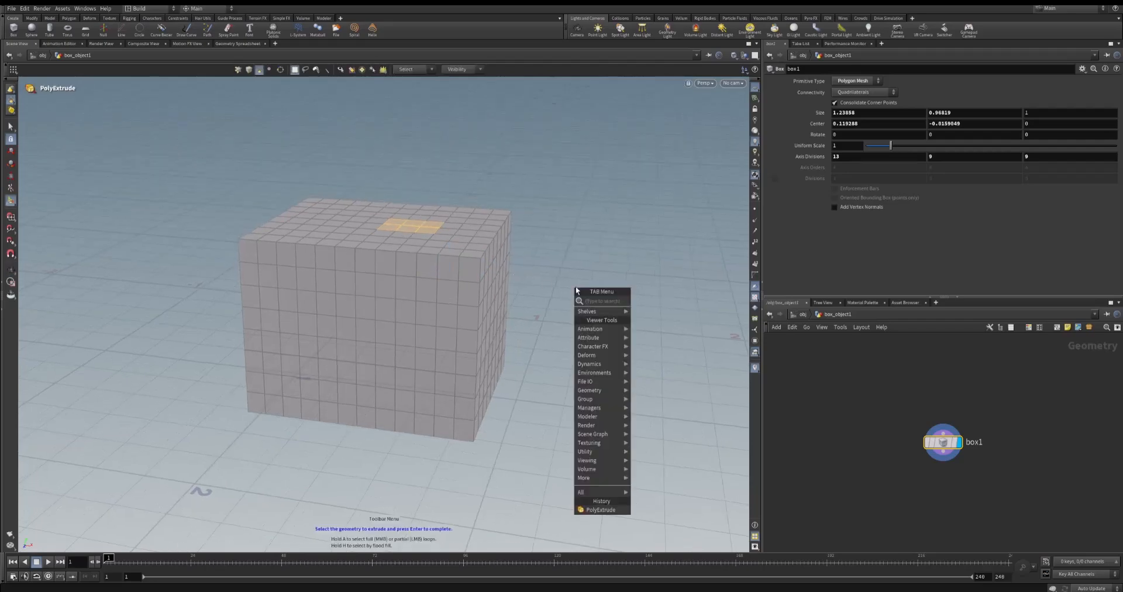
text(pol)
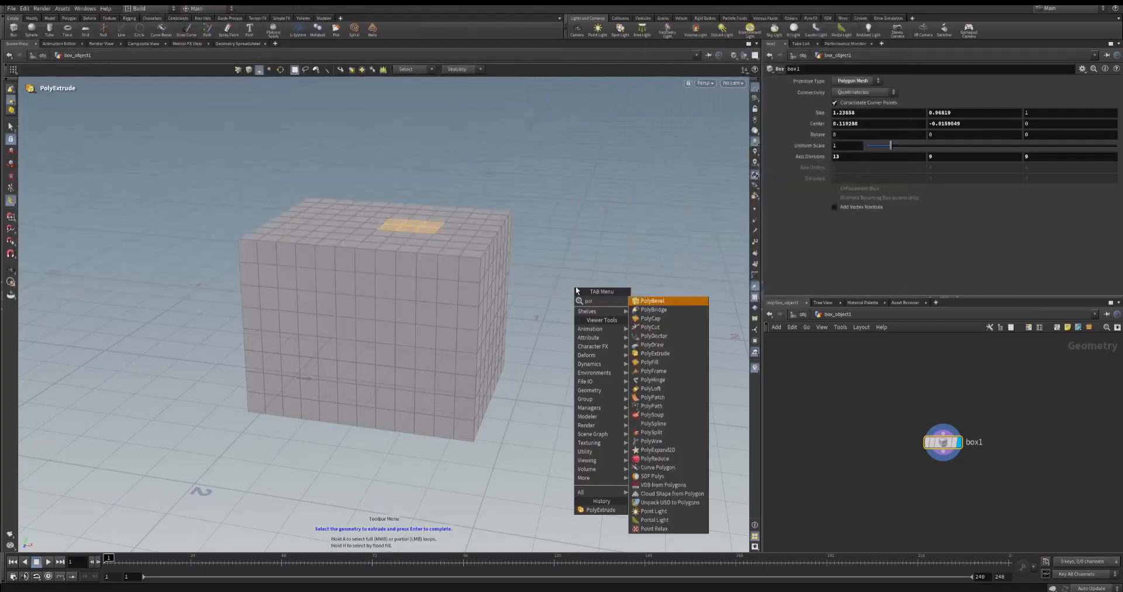
text(yext)
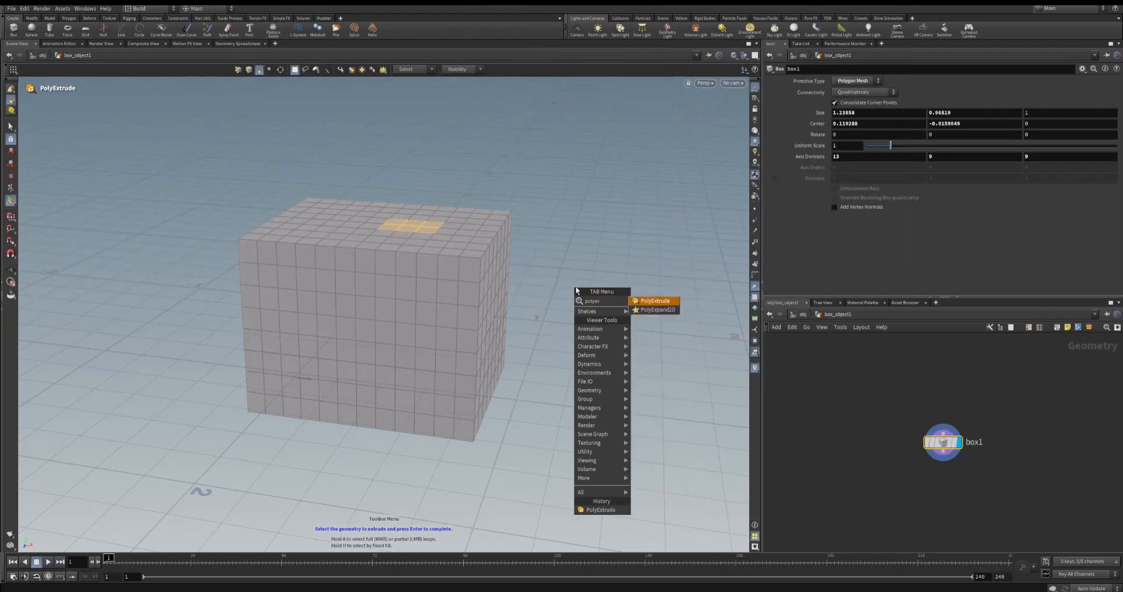
key(Return)
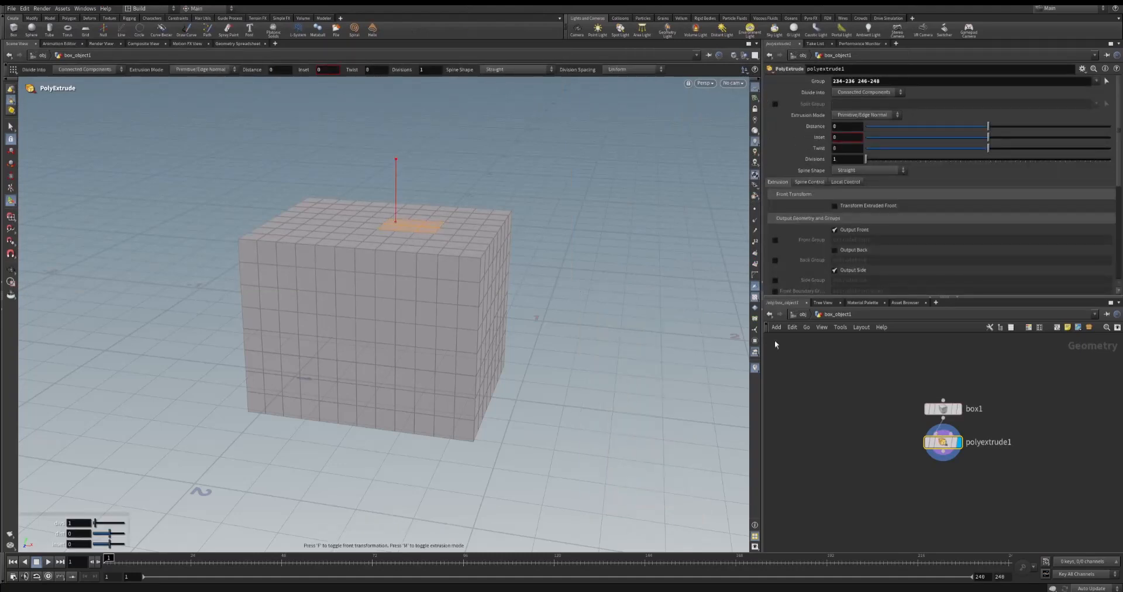
drag(395, 187, 388, 150)
key(Escape)
drag(468, 275, 468, 313)
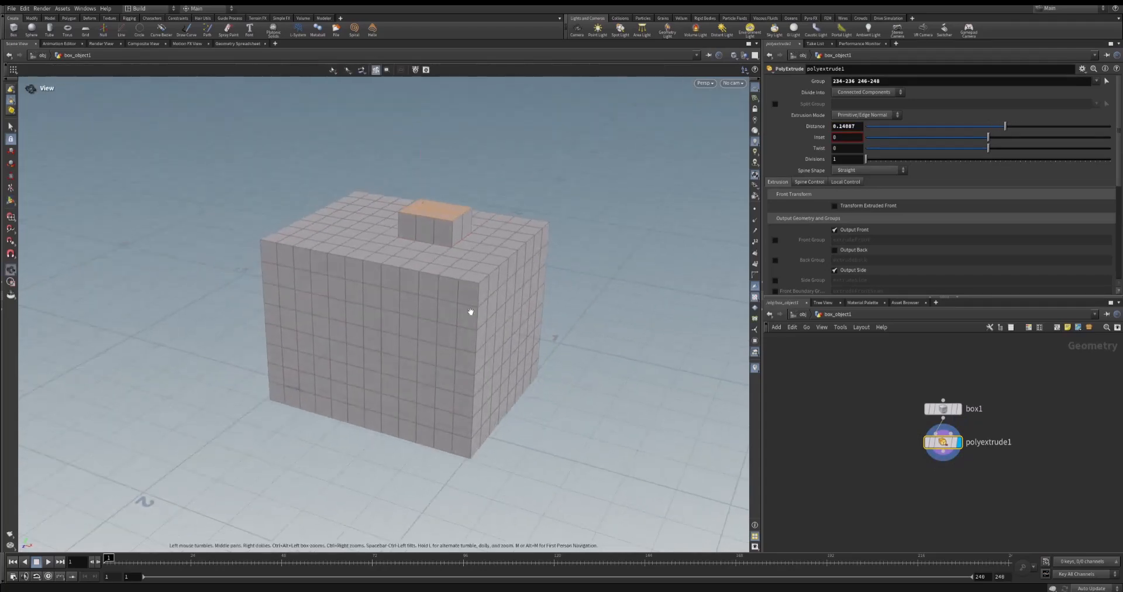
key(Return)
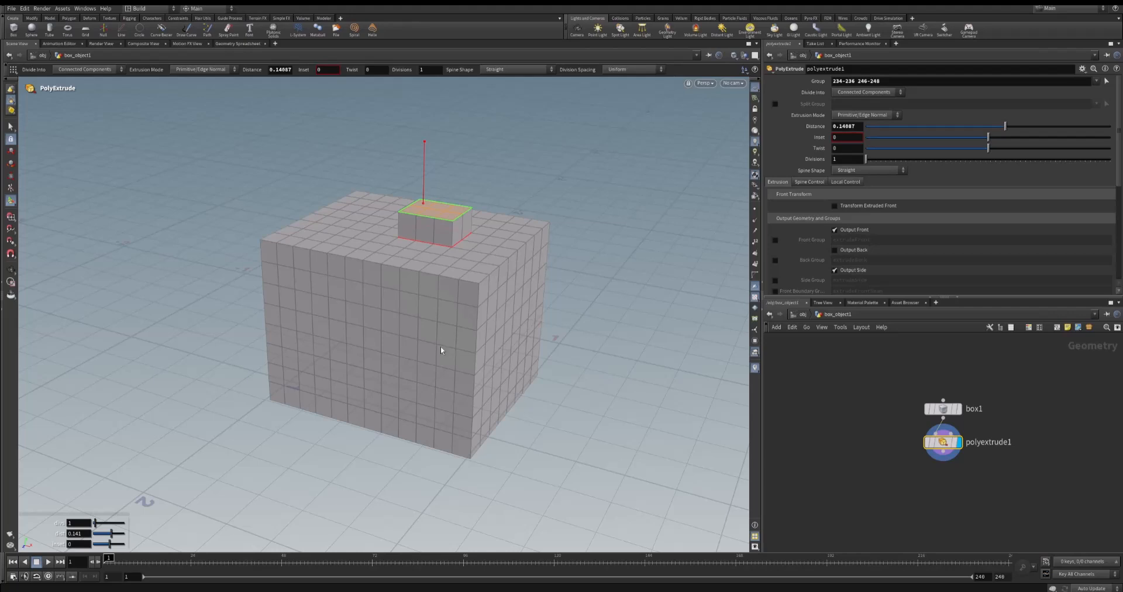
Return to the object level and delete the box object
alt+drag(585, 393, 591, 372)
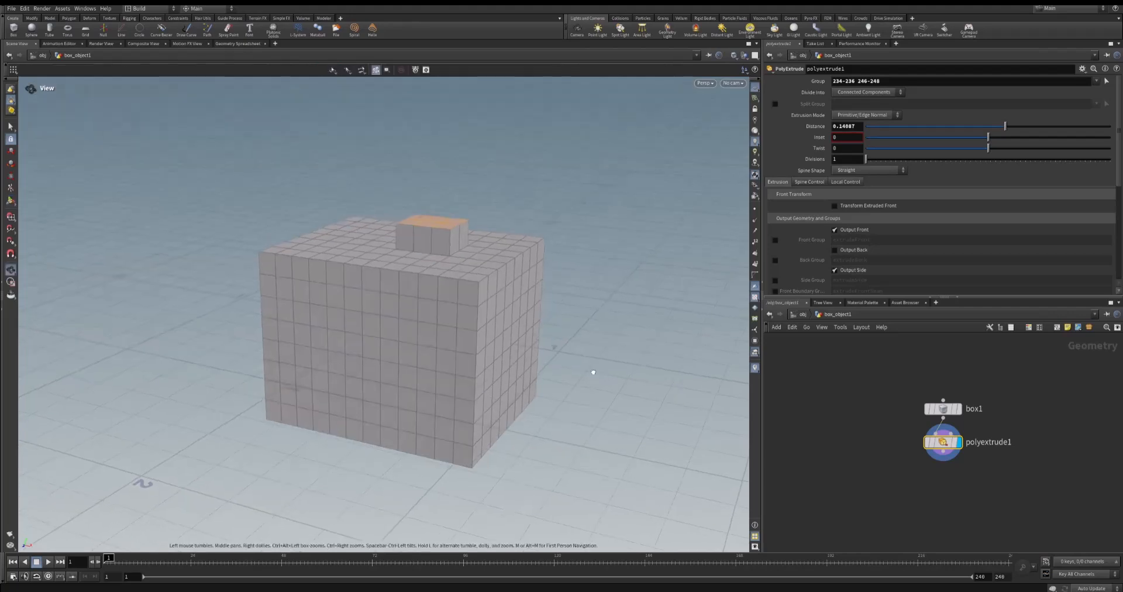
click(803, 316)
key(Delete)
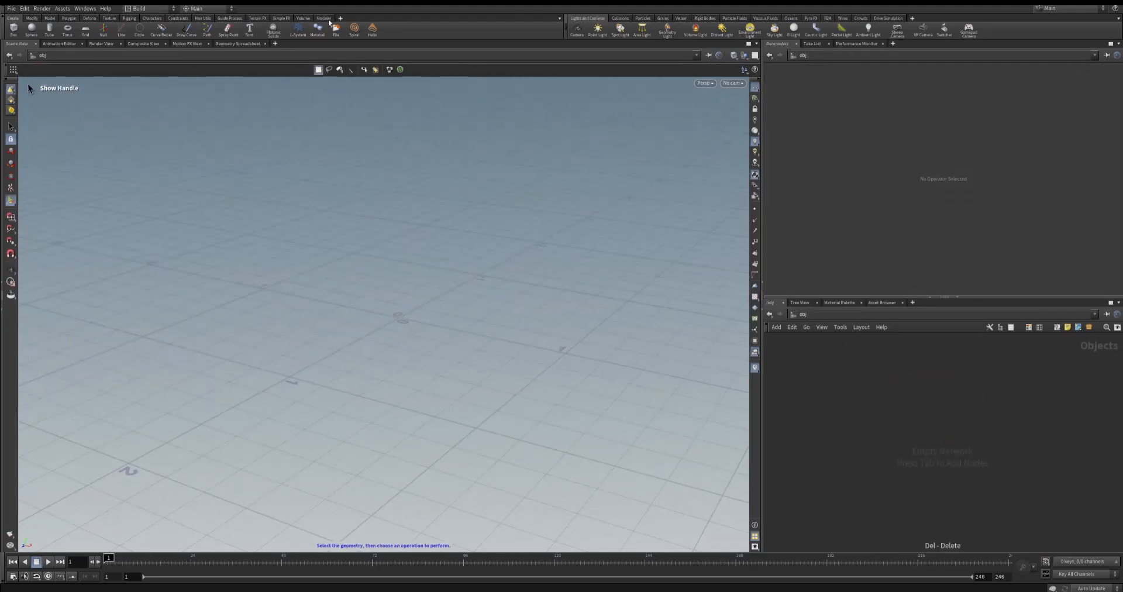
Switch the desktop layout from Build to Modeler
click(323, 18)
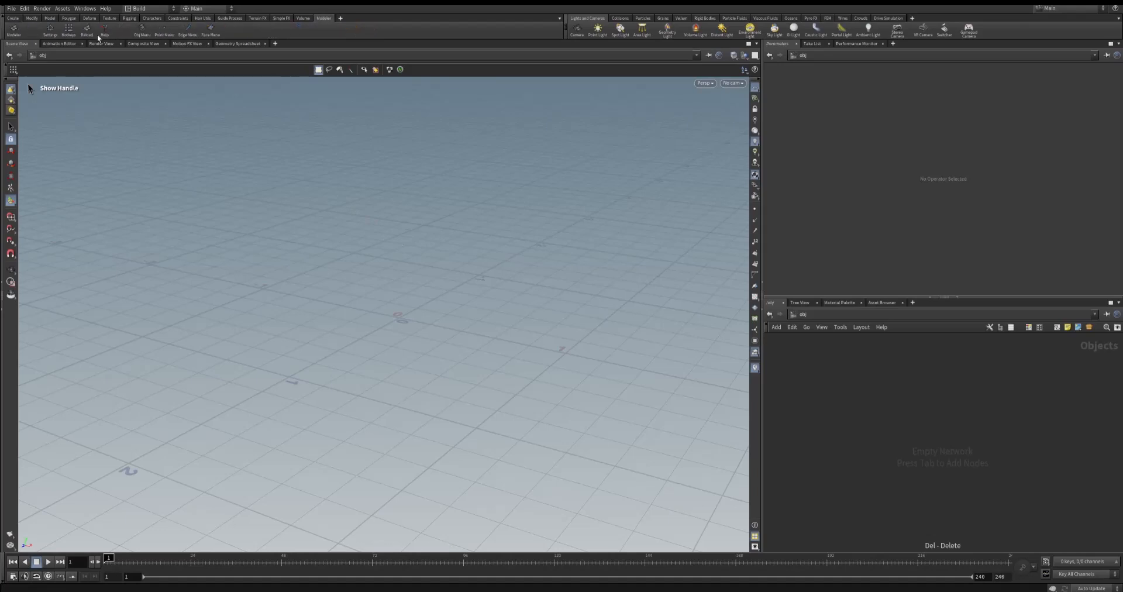
click(151, 8)
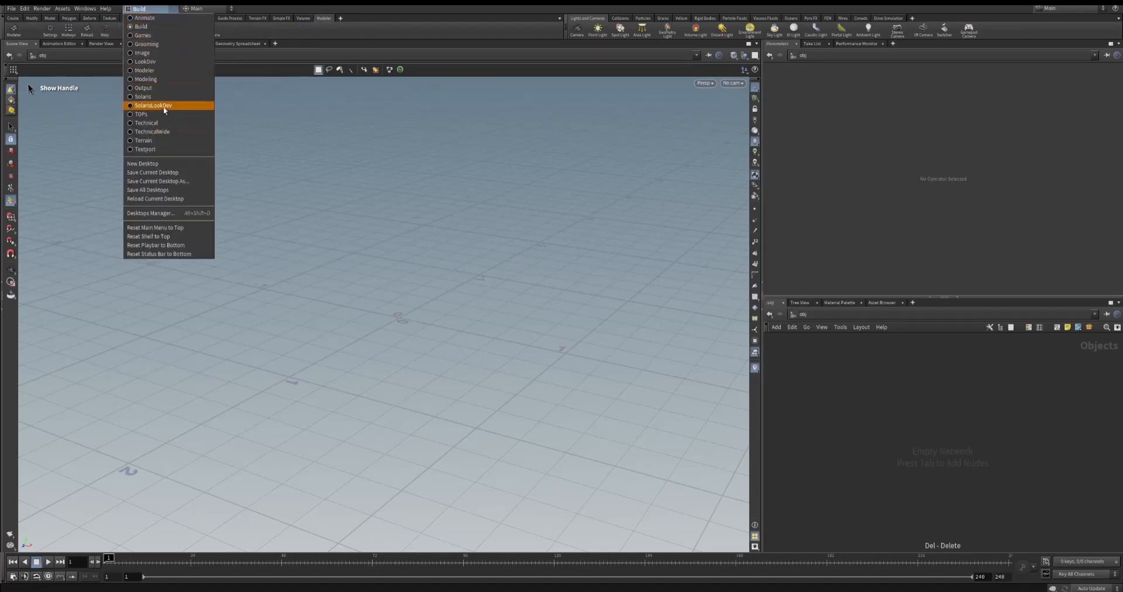
click(151, 9)
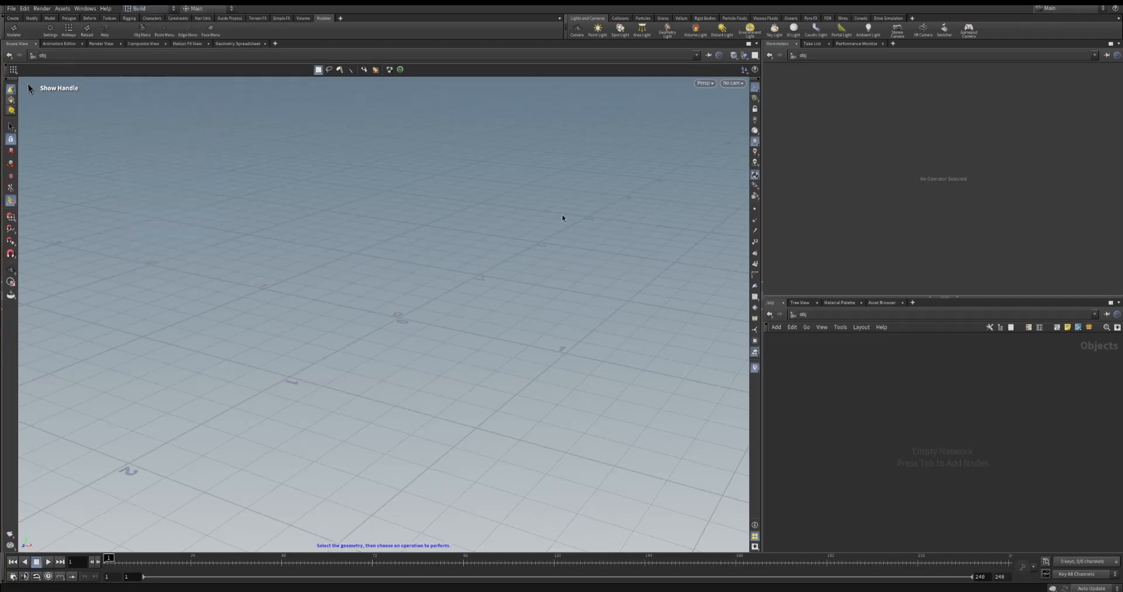
click(144, 8)
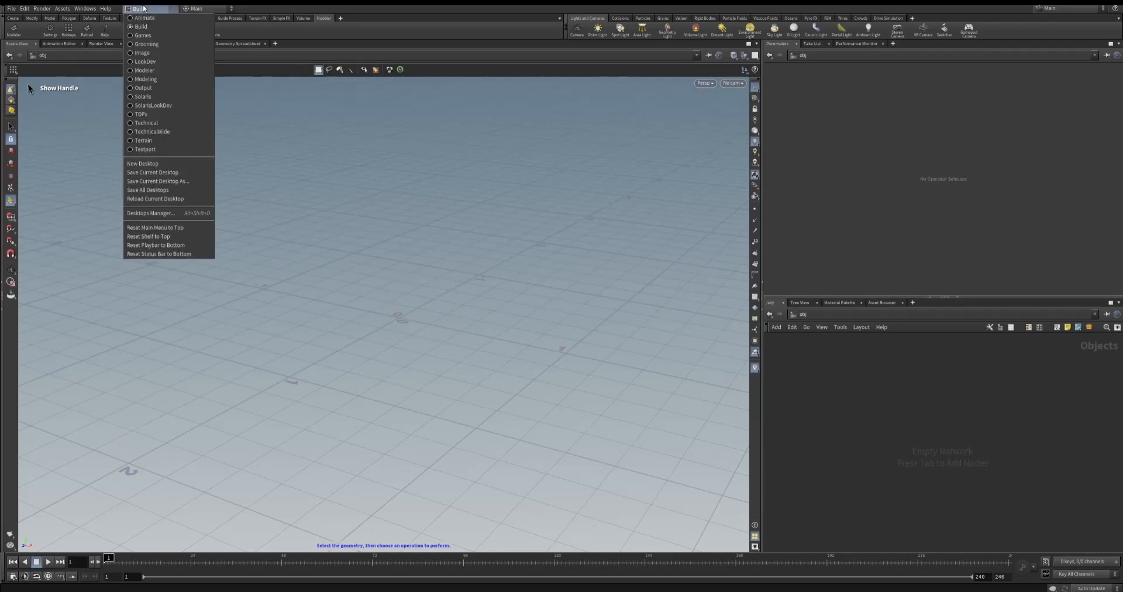
click(147, 70)
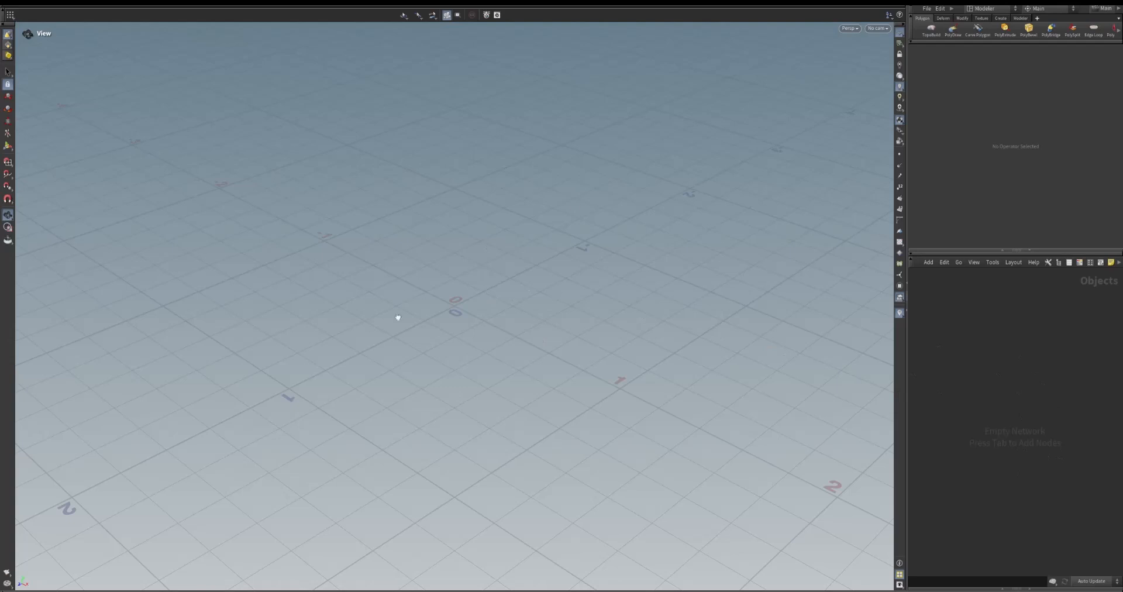
Show the Modeler shelf and start the Modeler tool
mouse_move(489, 311)
mouse_down()
mouse_move(456, 296)
mouse_move(470, 302)
mouse_up()
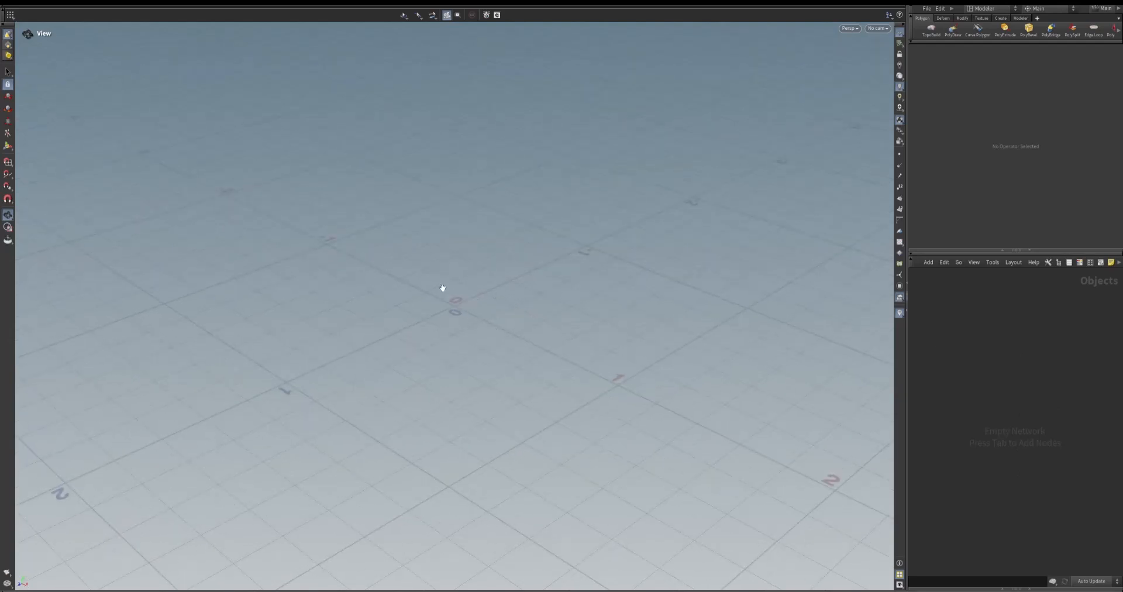
drag(468, 293, 468, 289)
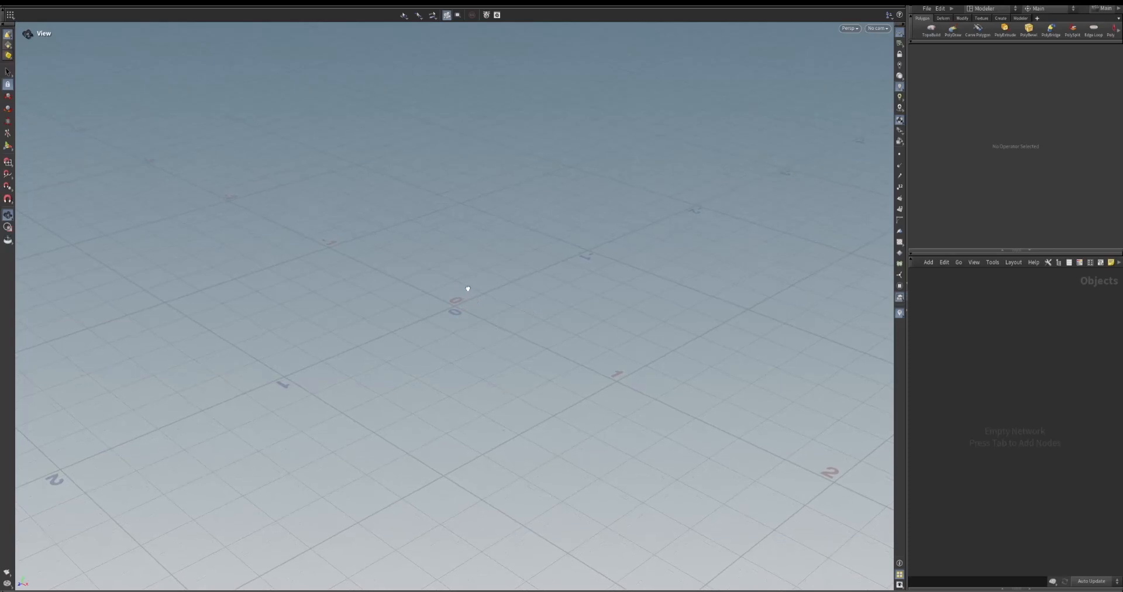
click(1020, 18)
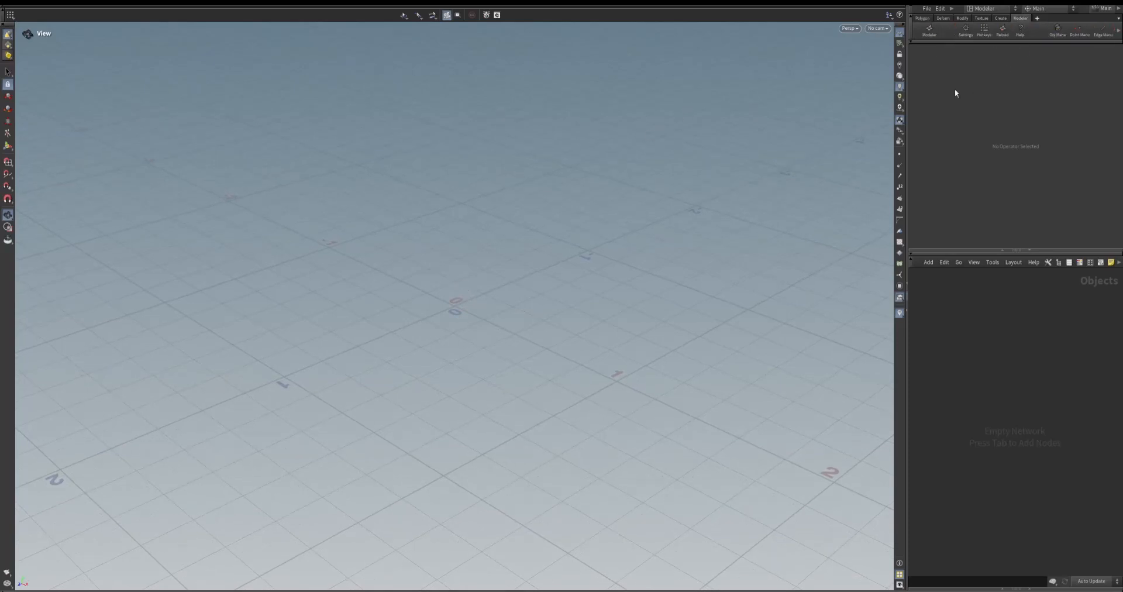
click(930, 37)
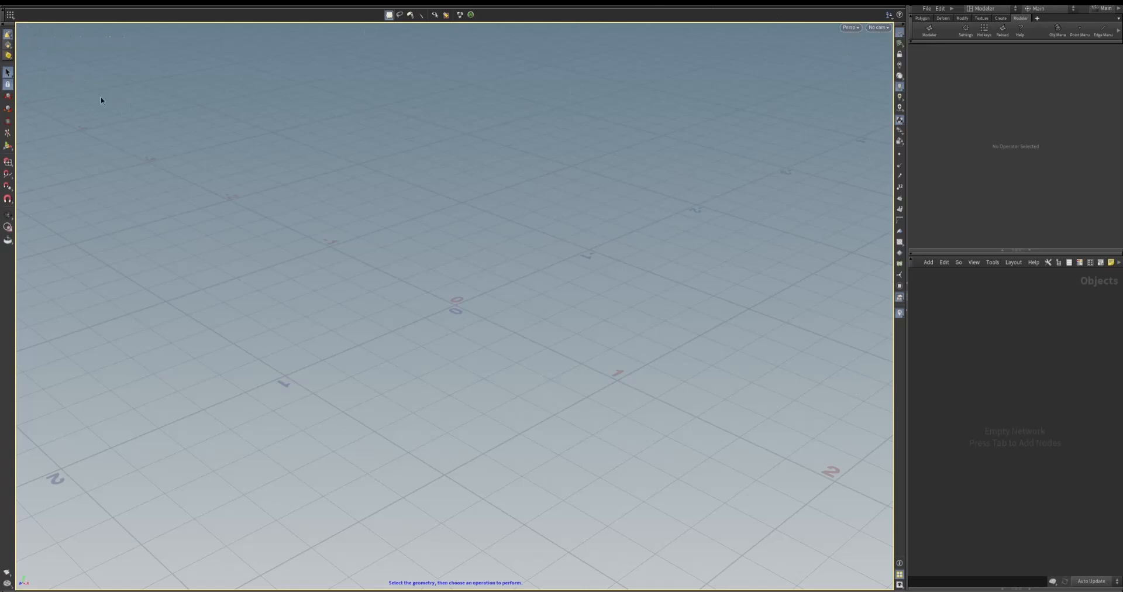
Disable the rectangular border for active Modeler in its settings, reload Modeler, and start the tool again
key(s)
click(967, 30)
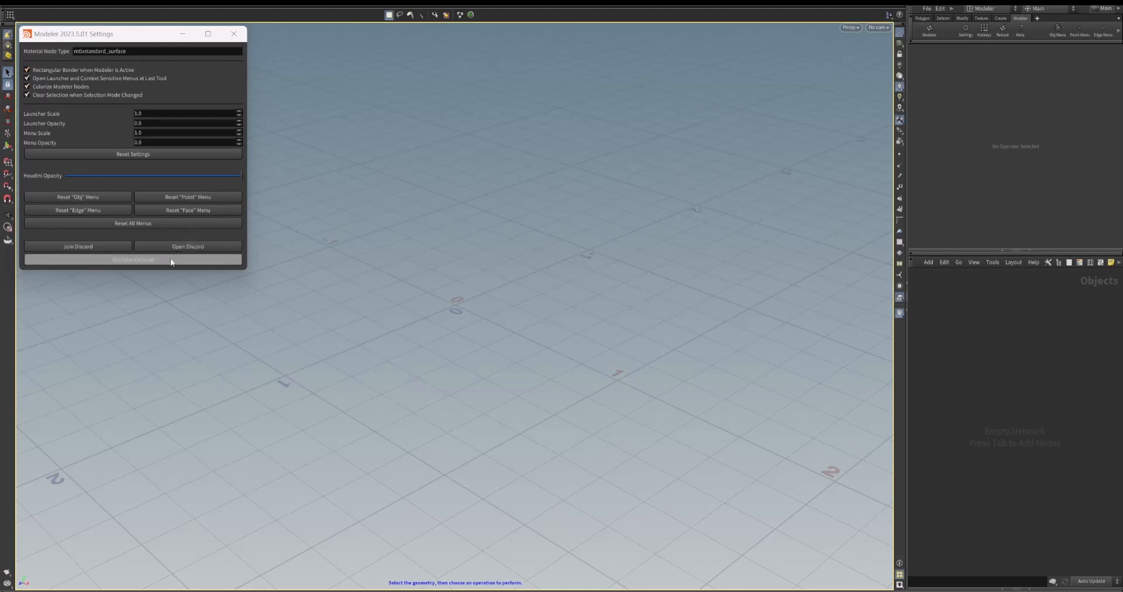
click(27, 70)
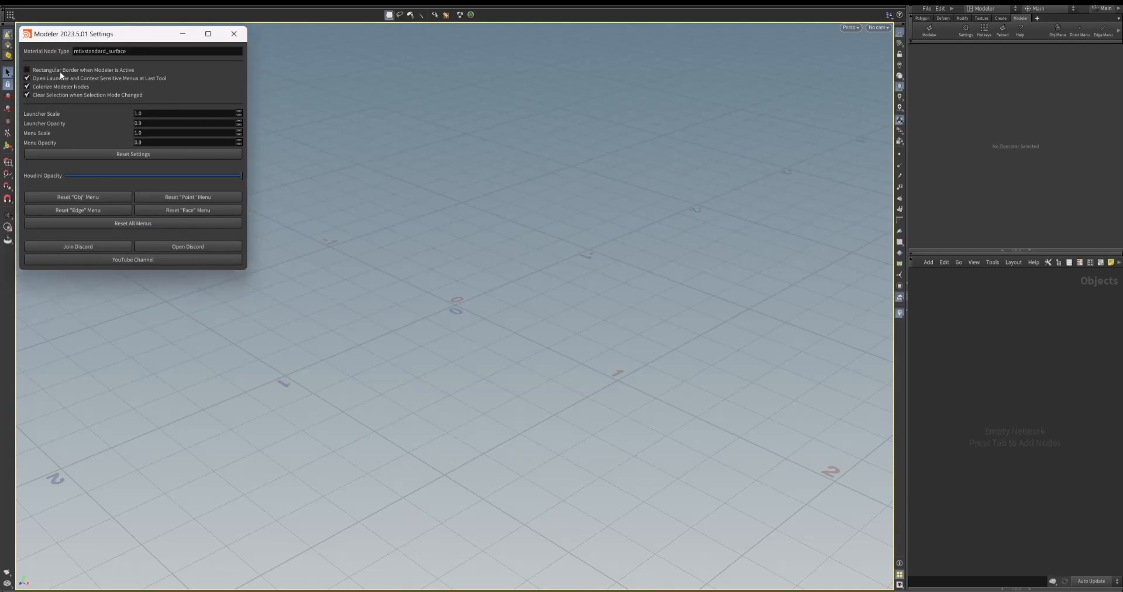
drag(199, 33, 940, 257)
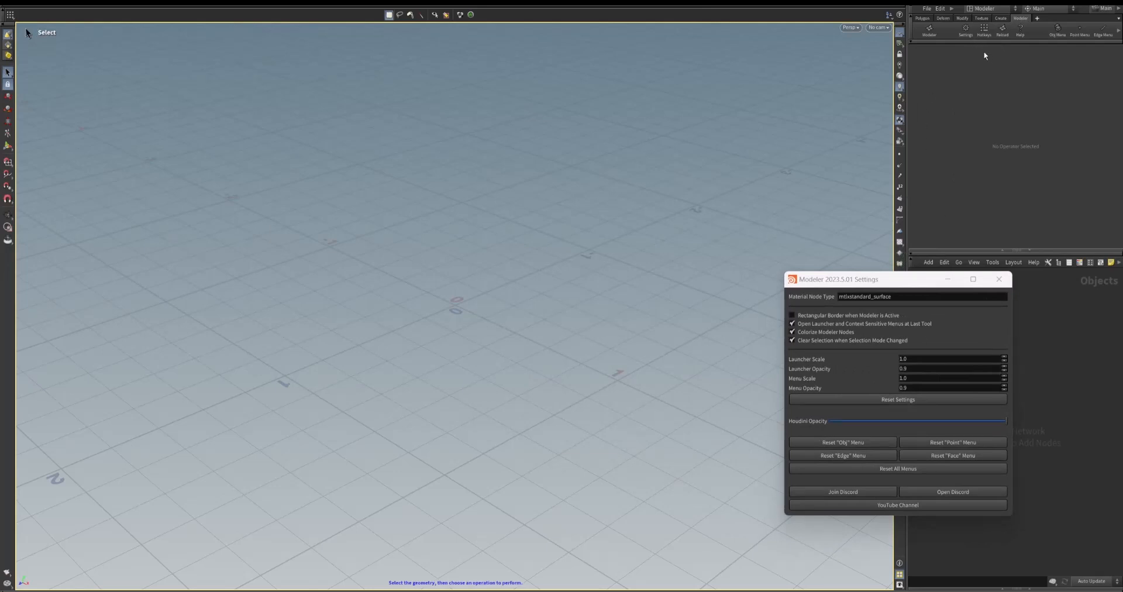
click(1004, 31)
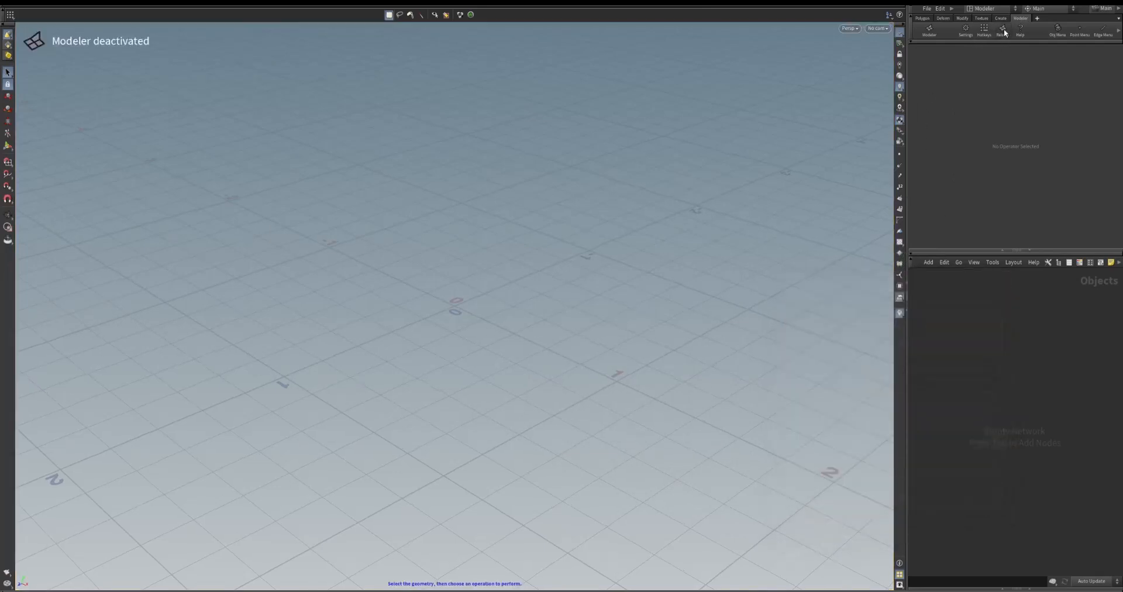
click(928, 30)
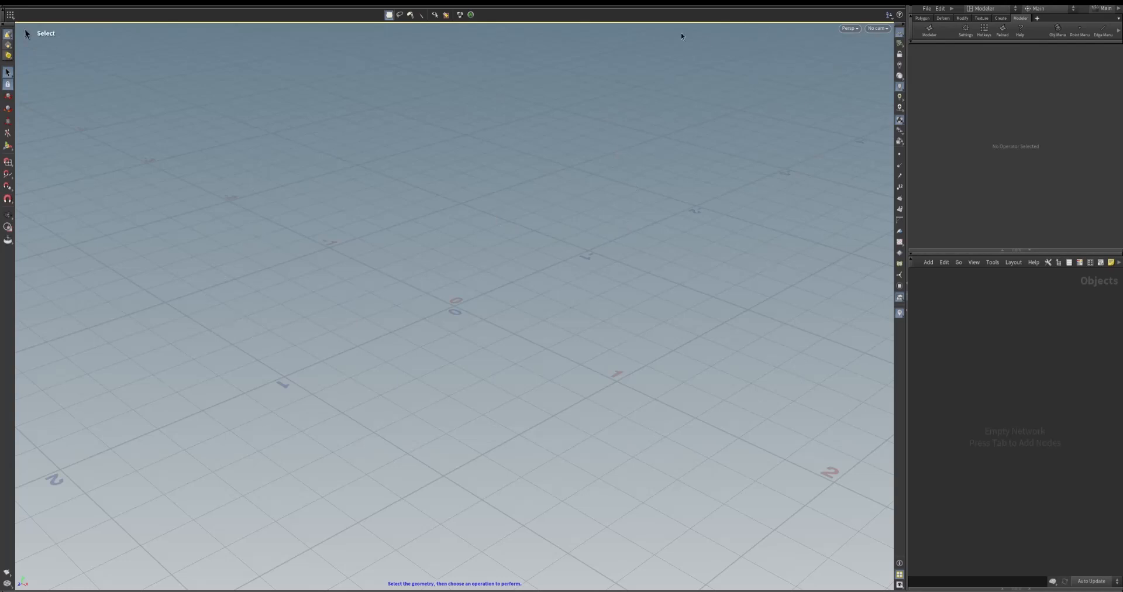
Restore the rectangular border in the Modeler settings and reactivate the Modeler tool
click(966, 30)
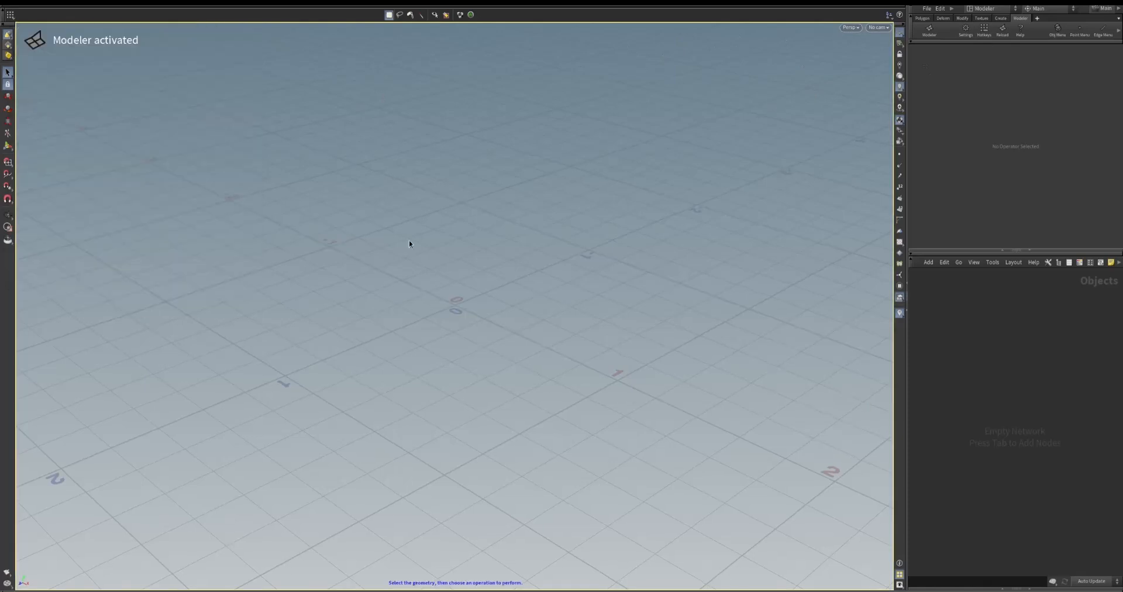
alt+drag(394, 272, 398, 263)
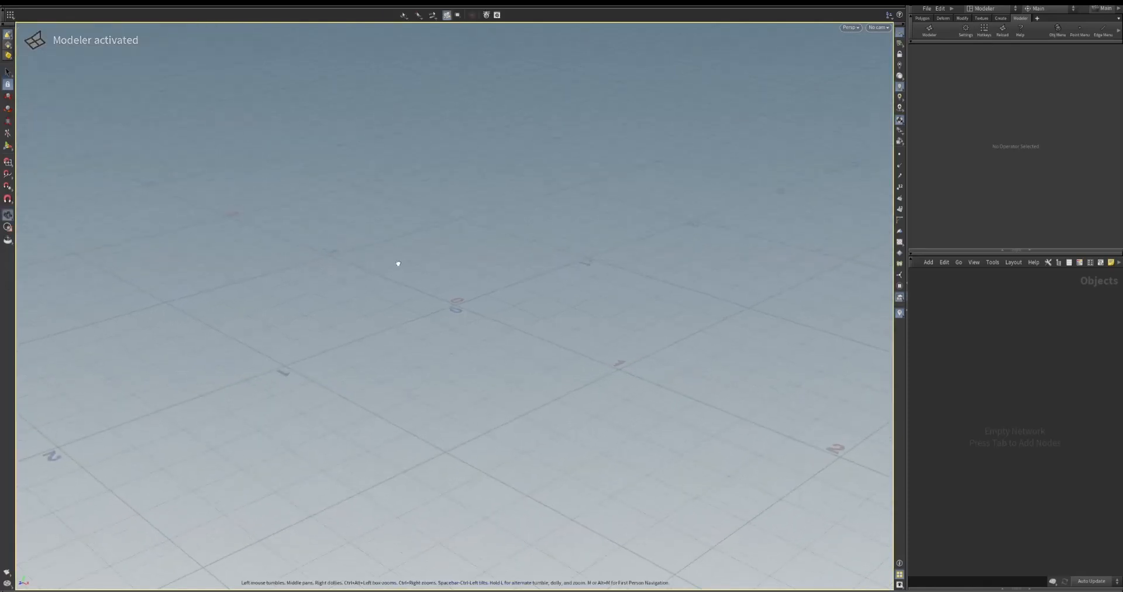
key(s)
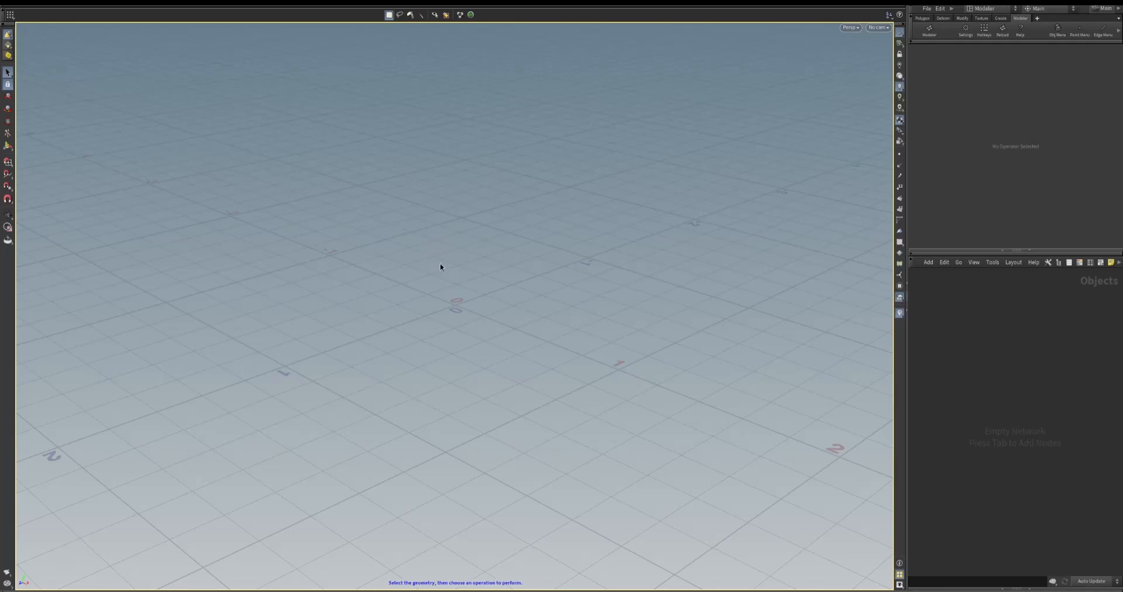
Open the Modeler launcher to examine its tool categories, and close it
key(Tab)
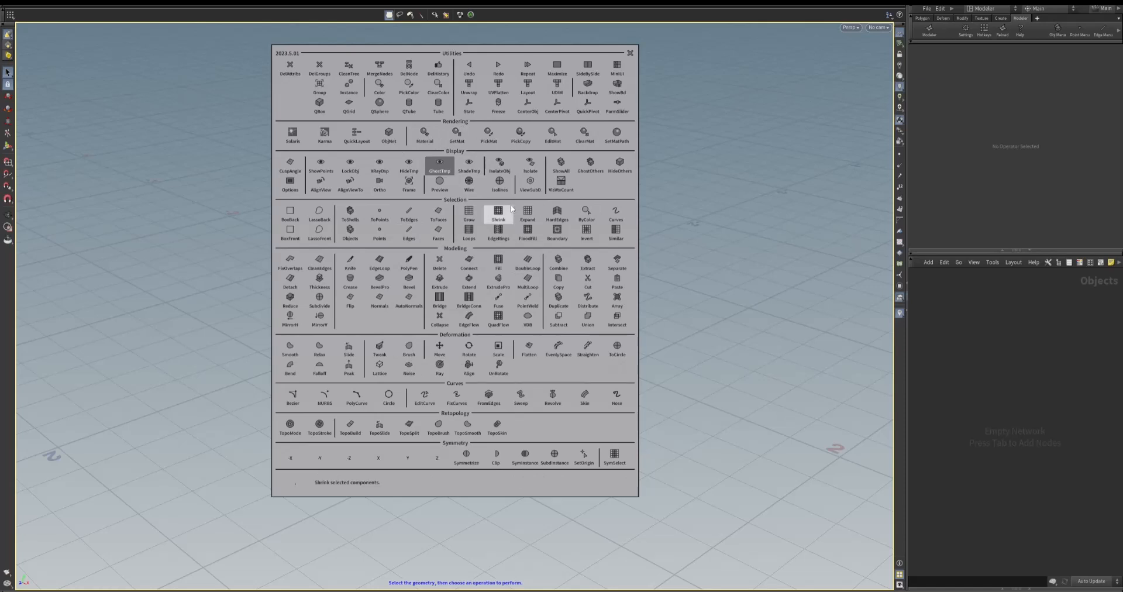
key(Escape)
middle_drag(454, 314, 455, 284)
mouse_move(454, 283)
right_down()
mouse_move(445, 282)
mouse_move(463, 299)
right_up()
key(s)
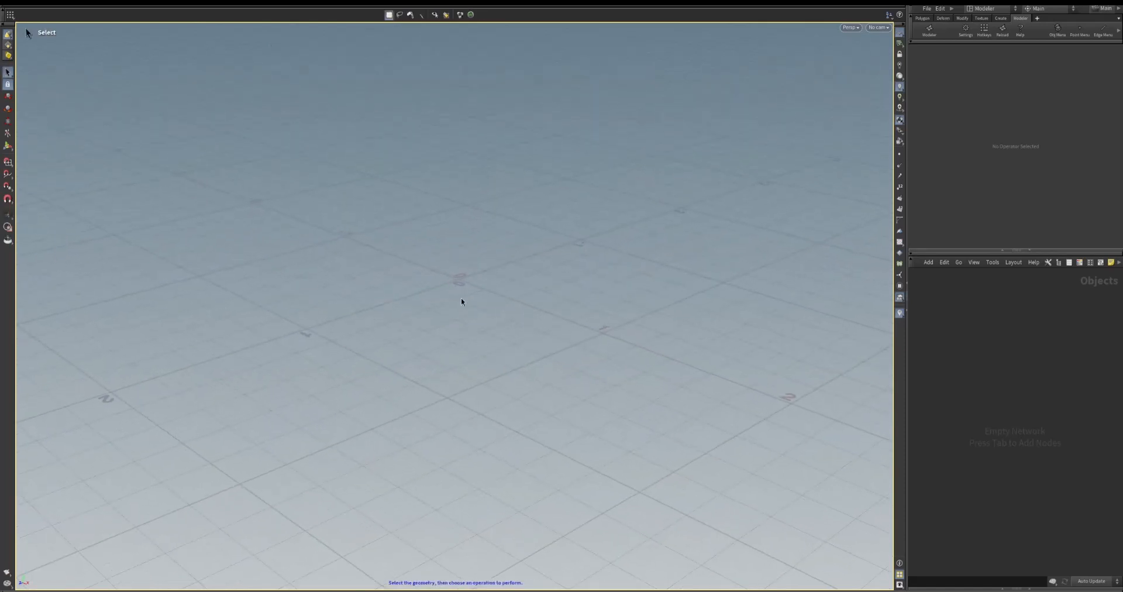
Create a QBox primitive in the empty scene and activate its transform handles
drag(453, 296, 451, 293)
right_click(431, 250)
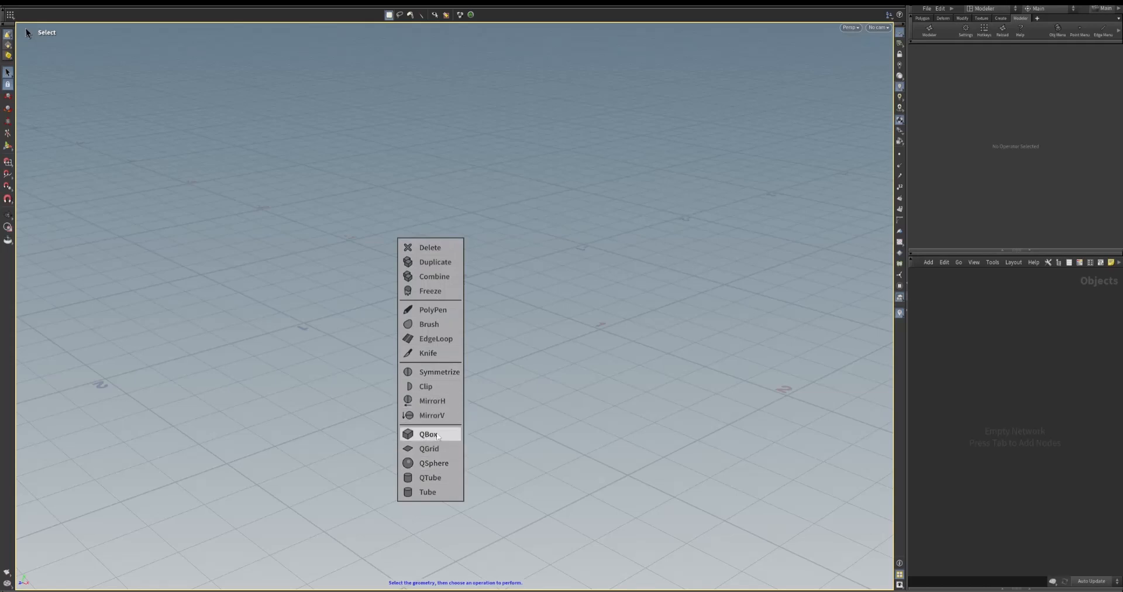
click(436, 436)
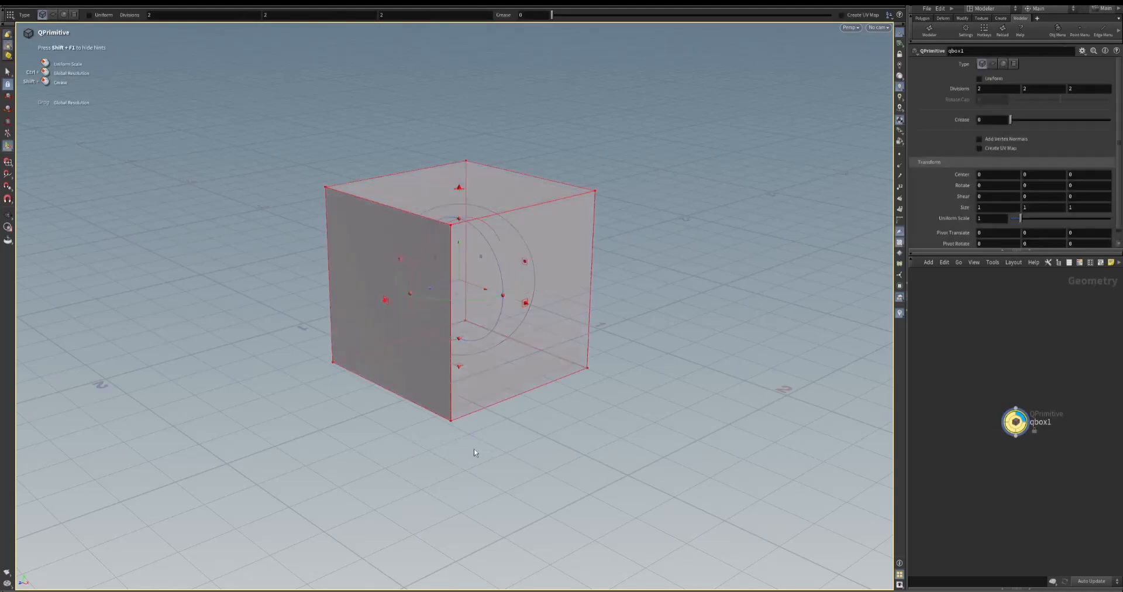
key(Escape)
drag(353, 341, 549, 428)
key(Return)
key(Escape)
key(Return)
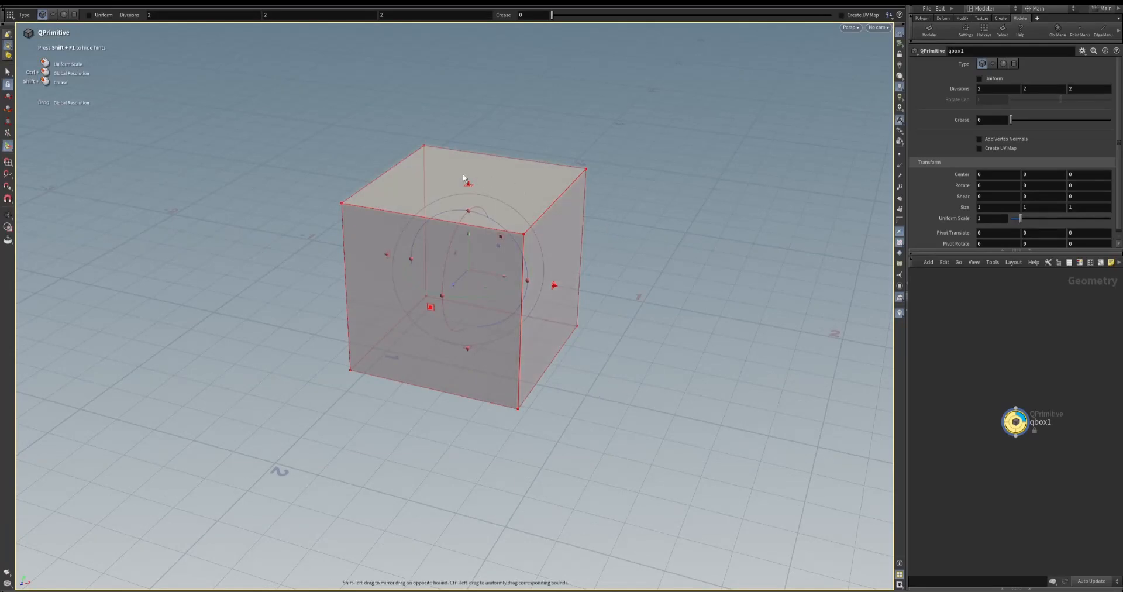
key(Escape)
drag(616, 416, 625, 357)
key(Return)
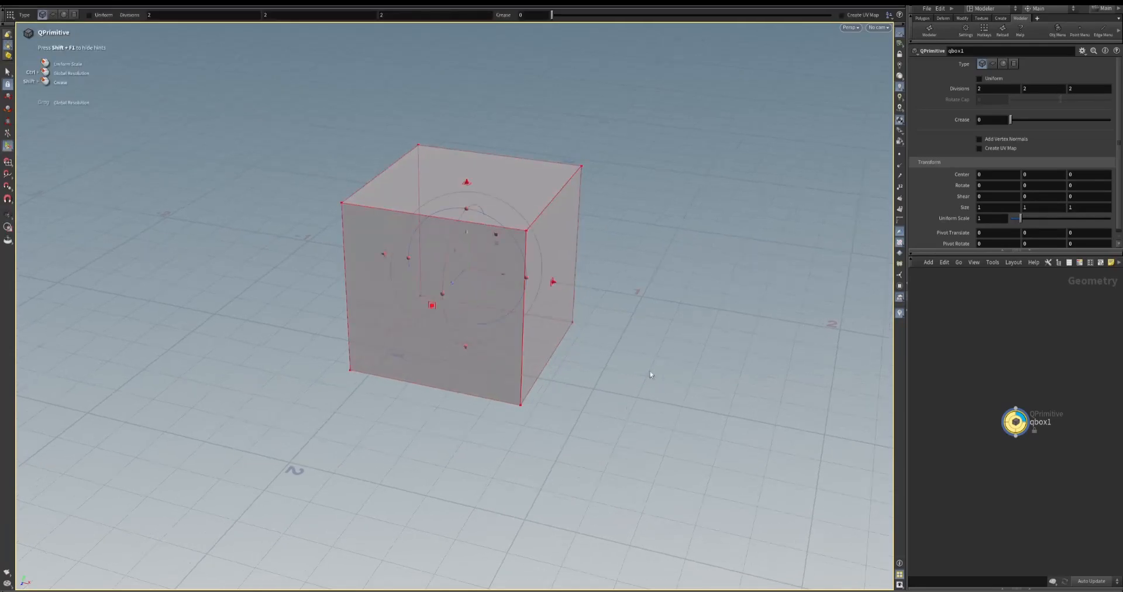
Resize the box with its handles to about 1.59 by 0.90 by 1.73 and scale it uniformly to about 1.05
mouse_move(553, 282)
mouse_down()
mouse_move(750, 279)
mouse_move(527, 300)
mouse_move(546, 283)
mouse_up()
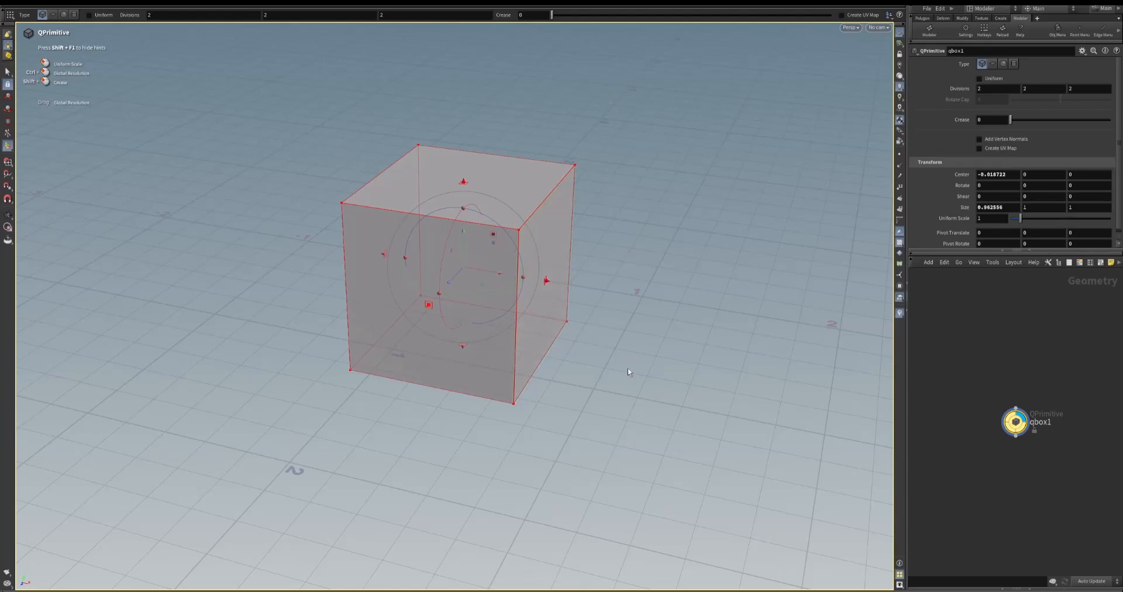
mouse_move(547, 282)
mouse_down()
mouse_move(589, 272)
mouse_move(547, 267)
mouse_move(634, 269)
mouse_move(579, 263)
mouse_move(655, 280)
mouse_move(562, 271)
mouse_move(644, 288)
mouse_move(556, 318)
mouse_move(484, 391)
mouse_move(527, 317)
mouse_move(536, 158)
mouse_move(548, 231)
mouse_move(538, 222)
mouse_move(461, 263)
mouse_move(559, 285)
mouse_up()
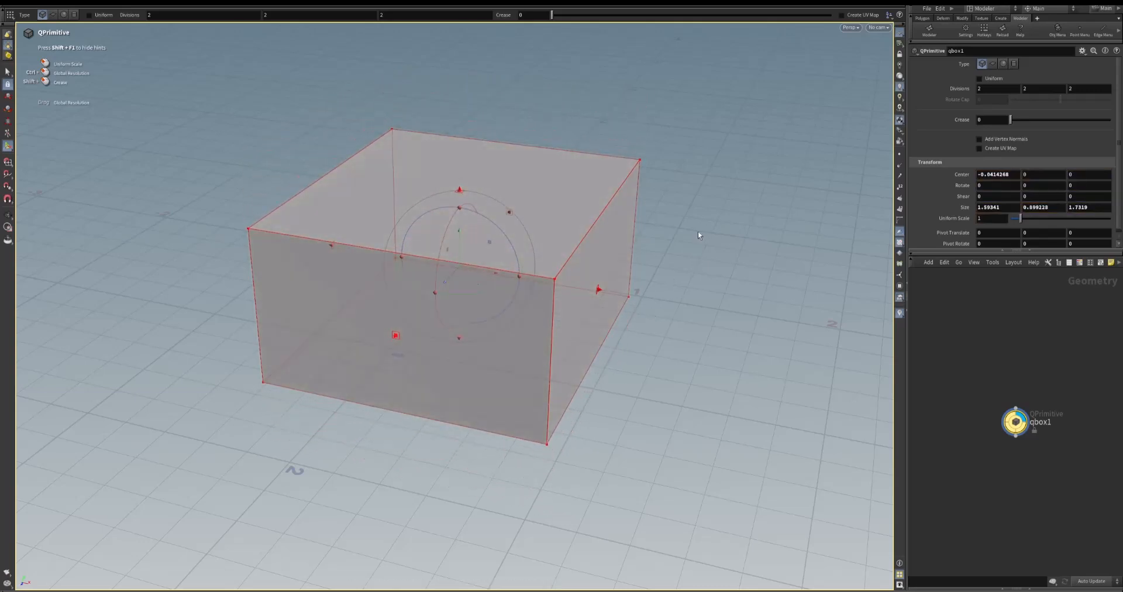
middle_drag(697, 234, 662, 308)
drag(713, 312, 673, 312)
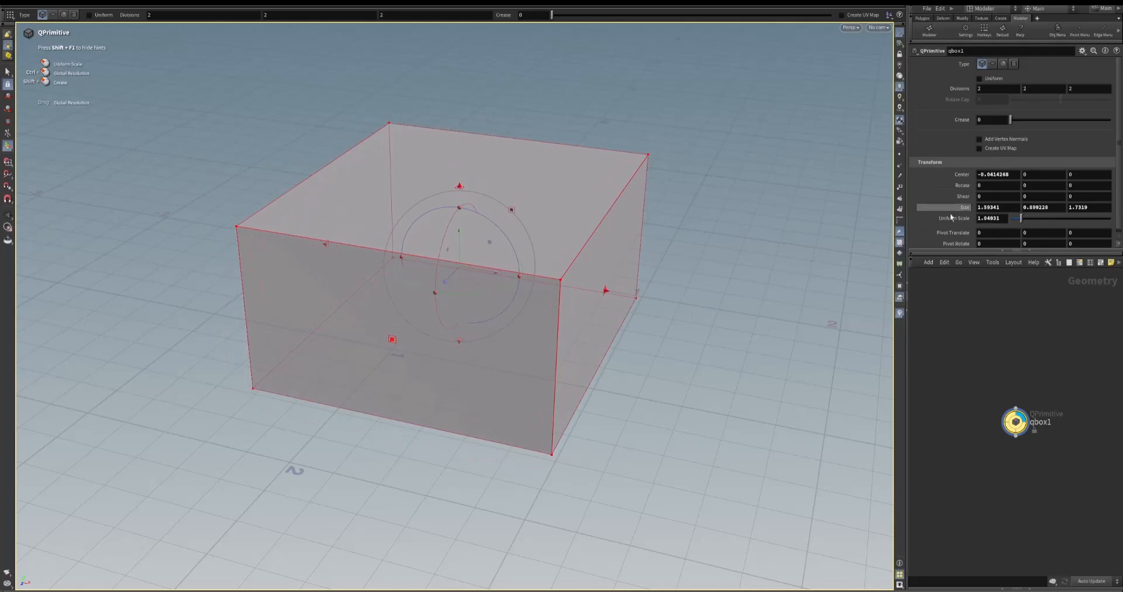
Set the box's X center to 0
drag(1016, 175, 963, 178)
text(0)
key(Return)
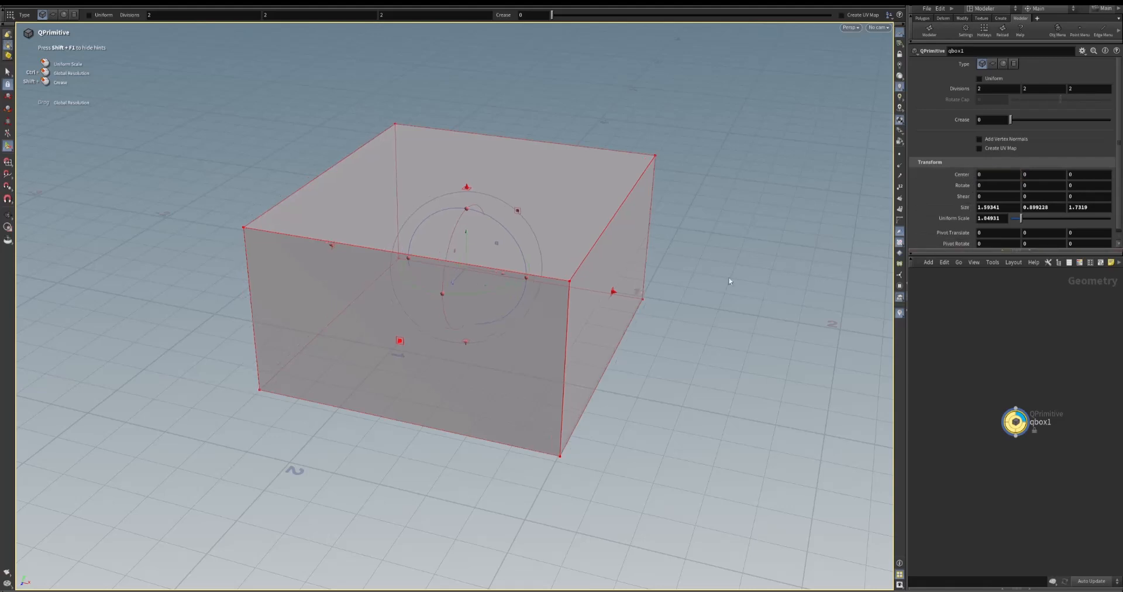
key(Escape)
drag(494, 348, 474, 271)
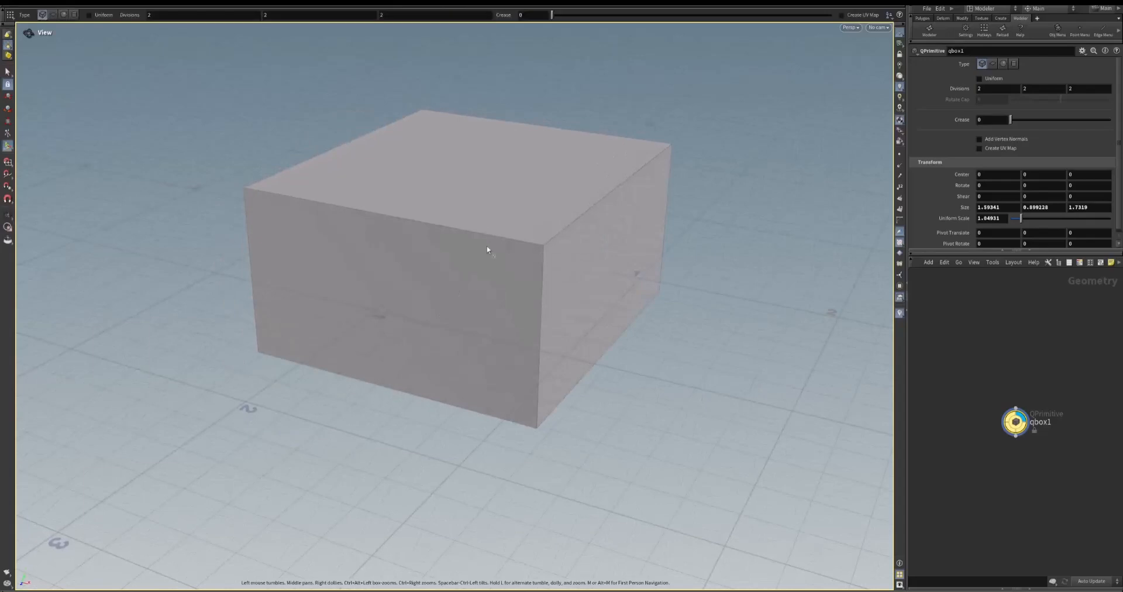
alt+drag(462, 192, 479, 258)
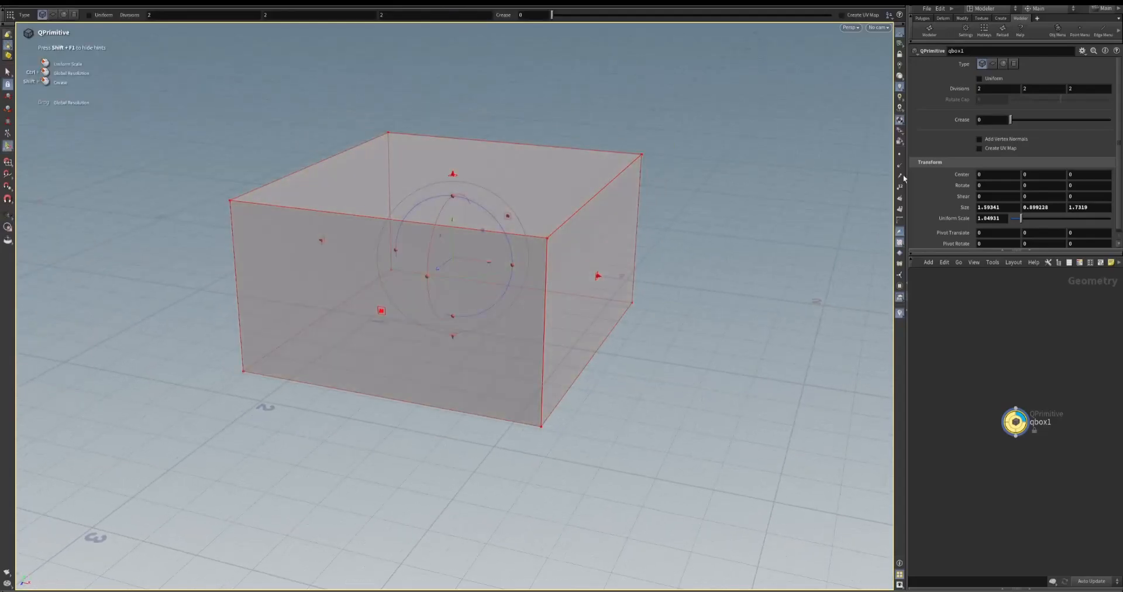
Revert the box's Size parameter to its default values
right_click(958, 205)
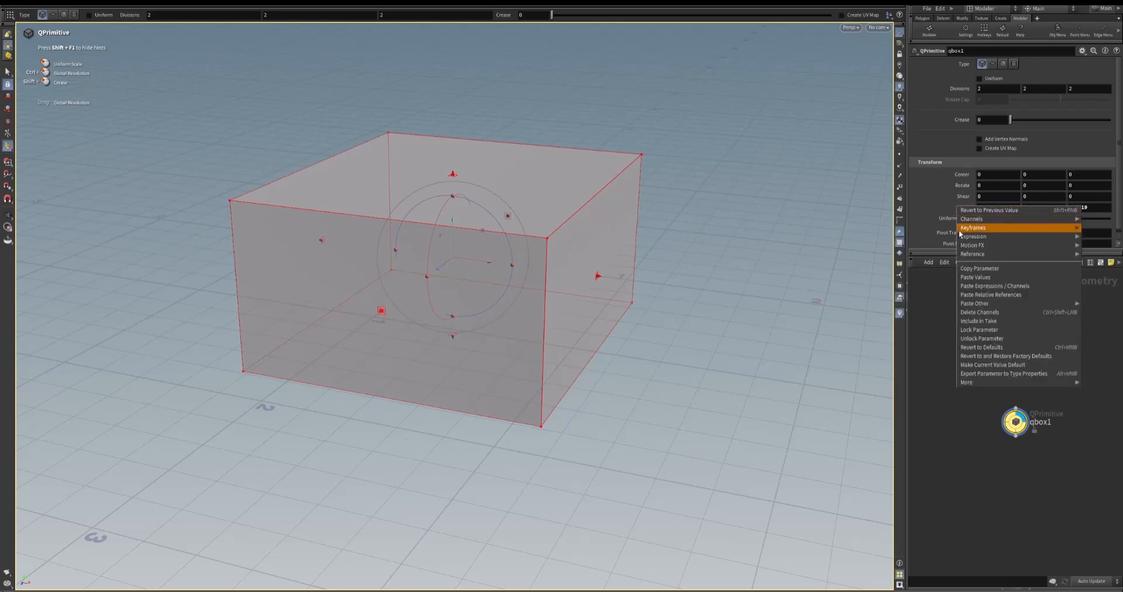
mouse_move(955, 231)
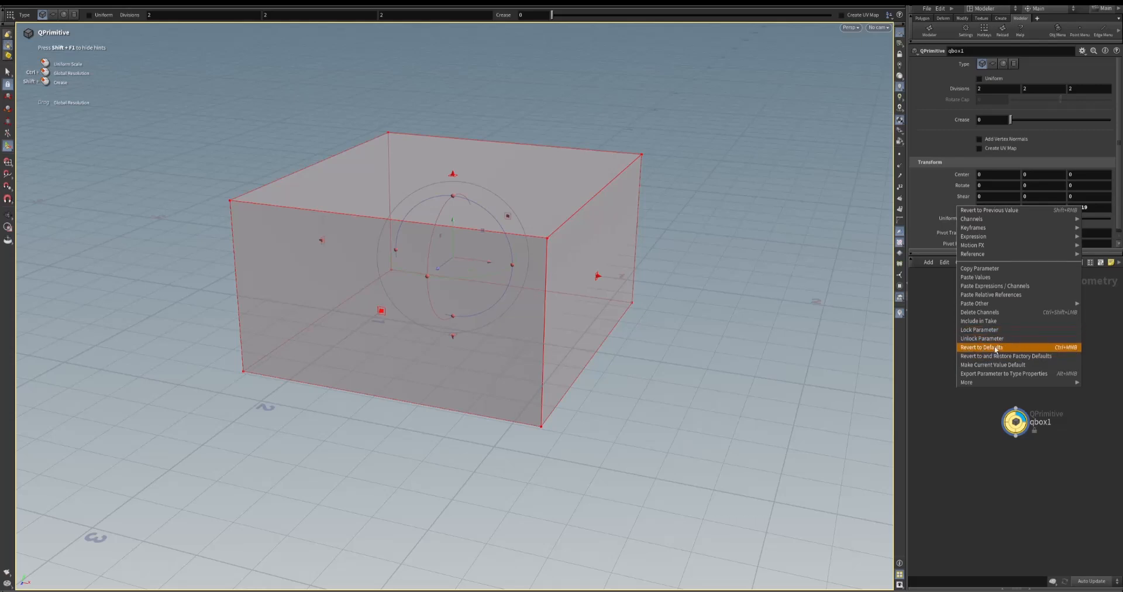
click(930, 368)
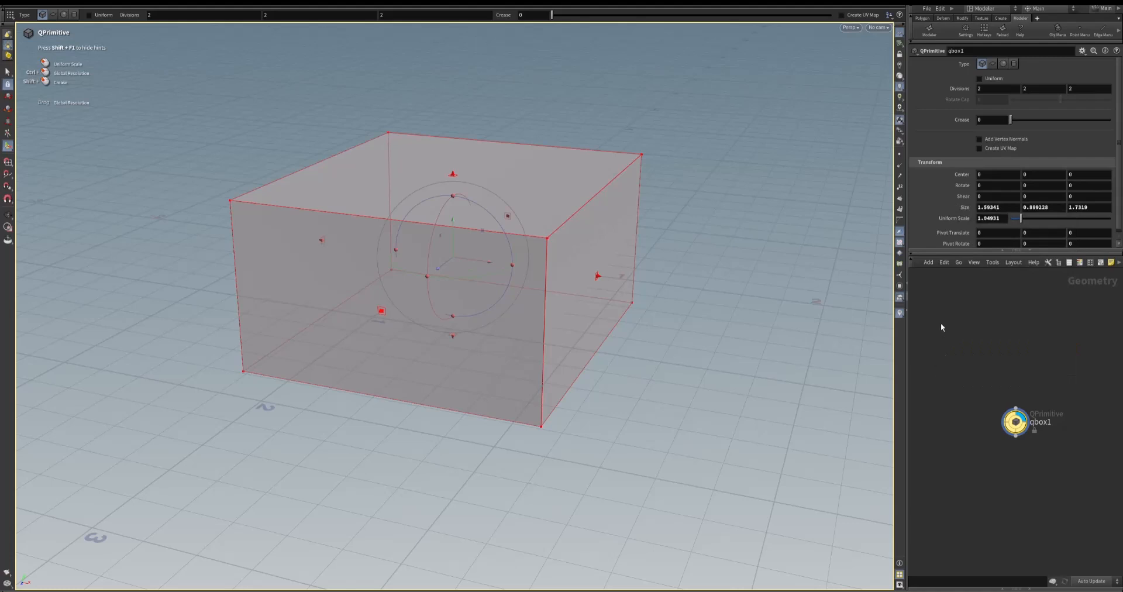
ctrl+middle_click(963, 208)
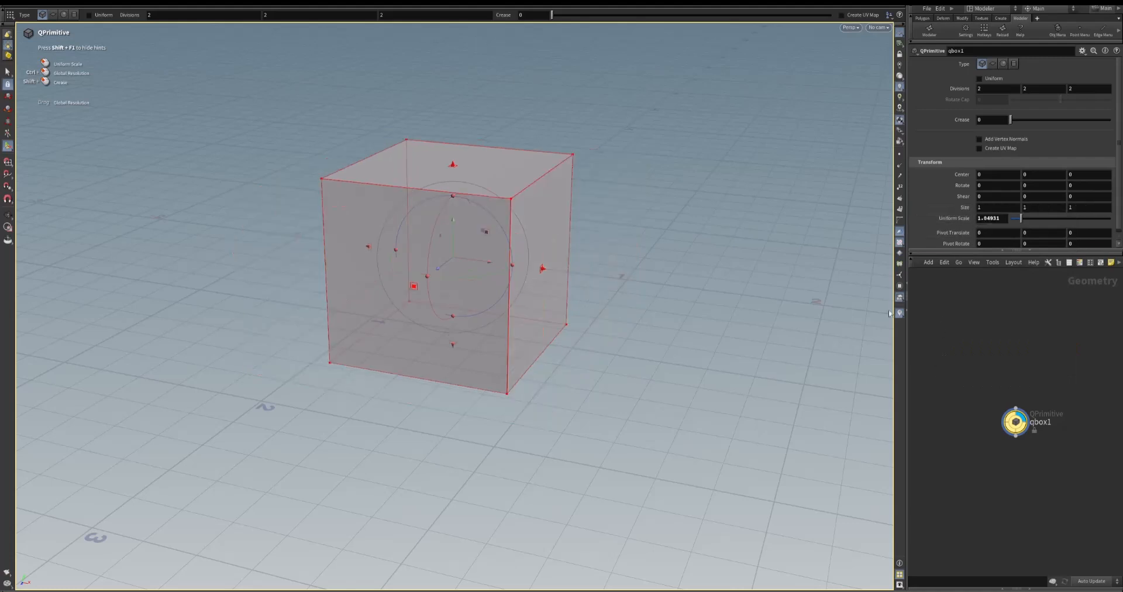
Set the box's divisions to 8 on all three axes
mouse_move(404, 299)
alt+mouse_down()
mouse_move(469, 296)
mouse_move(421, 281)
mouse_move(386, 301)
alt+mouse_up()
alt+drag(579, 277, 595, 290)
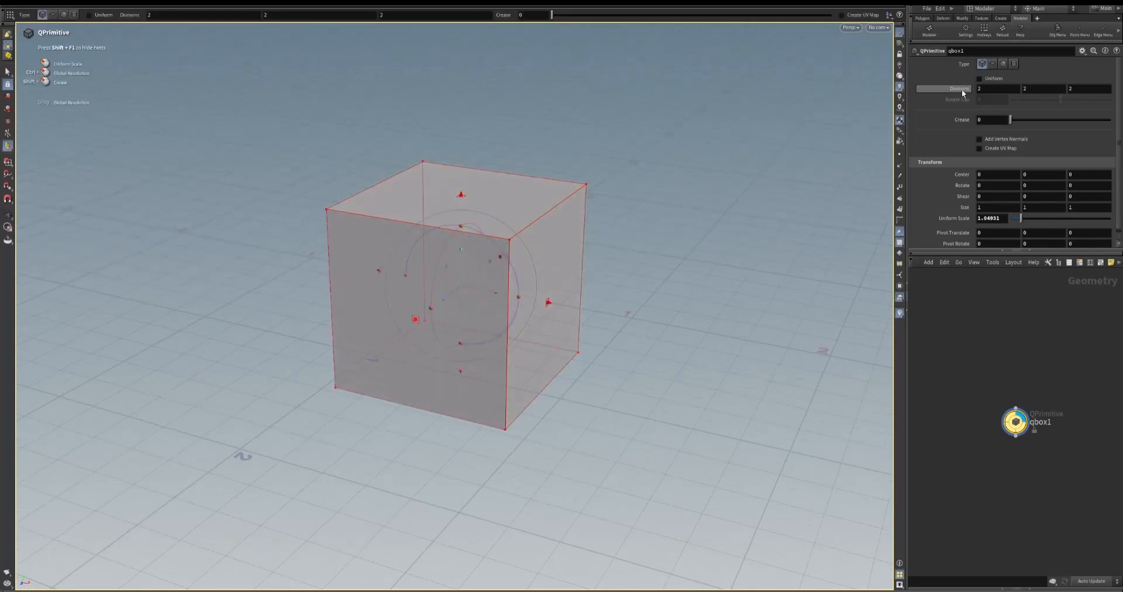
middle_drag(955, 92, 986, 88)
alt+drag(630, 322, 671, 329)
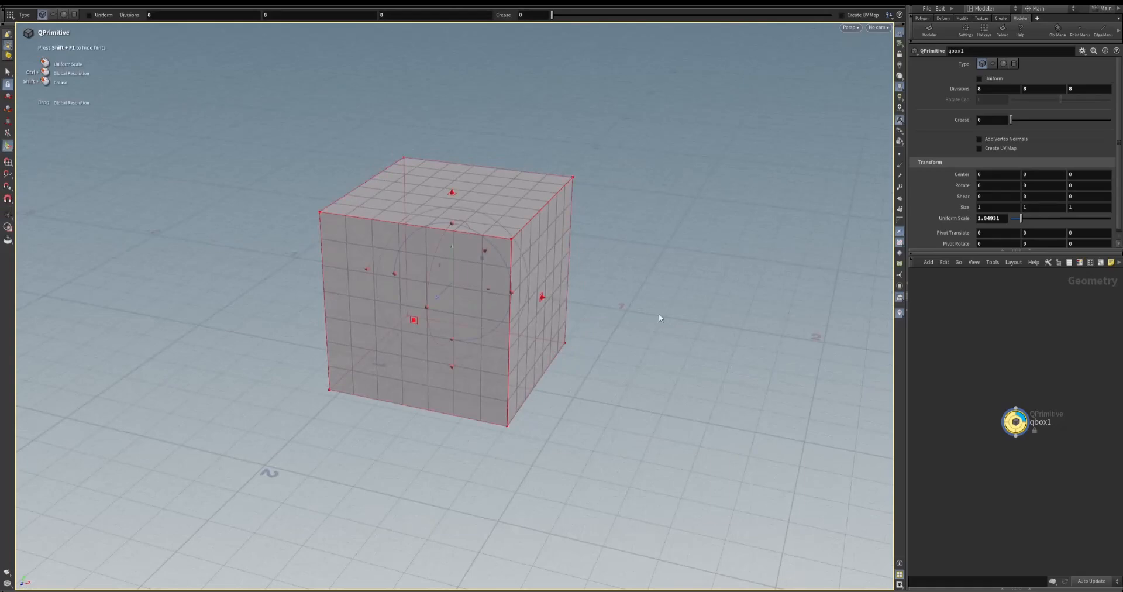
Switch the box to face selection and clear the selected faces
key(s)
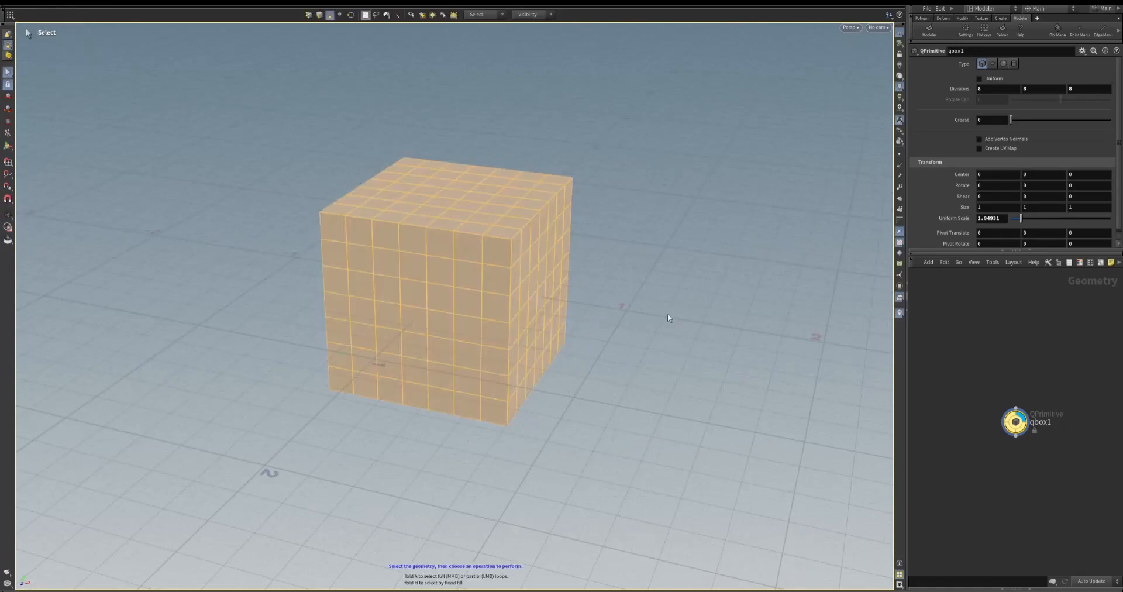
click(646, 329)
alt+drag(644, 328, 635, 385)
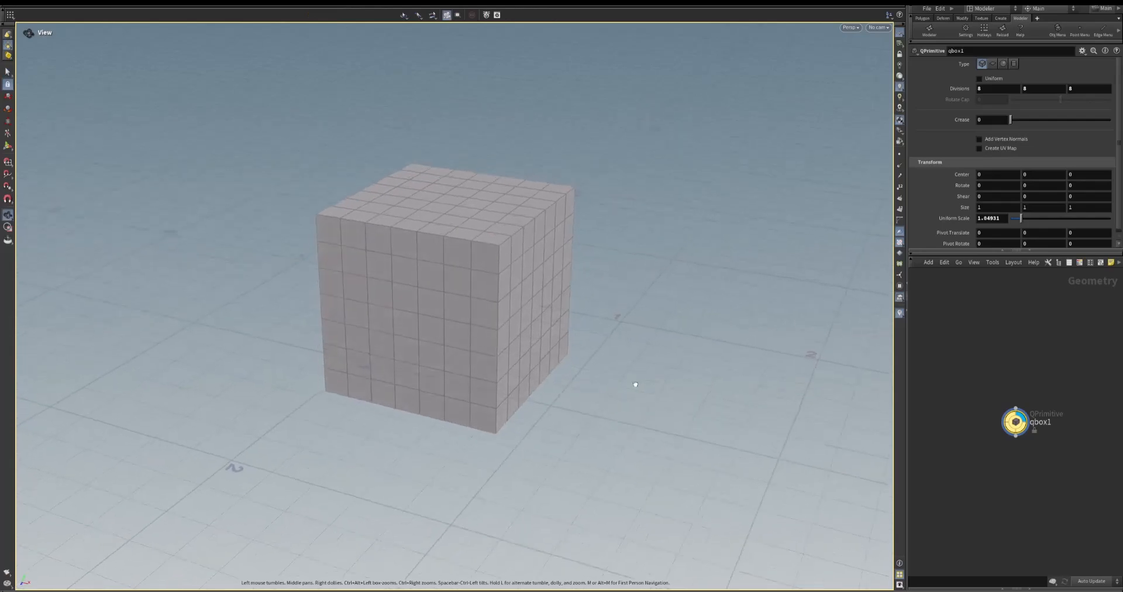
alt+drag(626, 347, 586, 301)
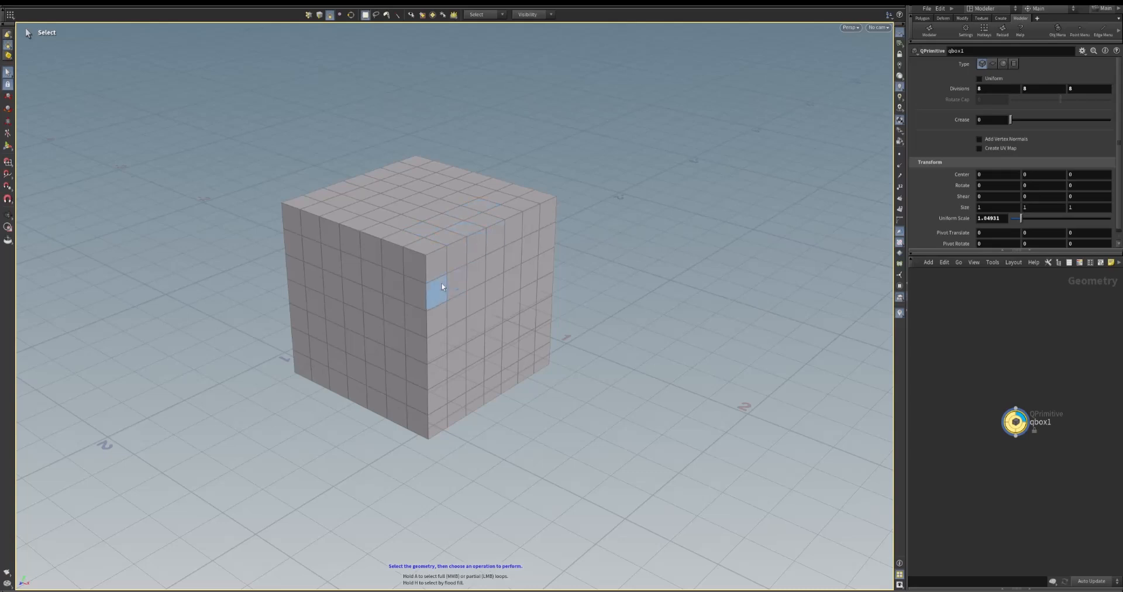
alt+drag(431, 277, 427, 291)
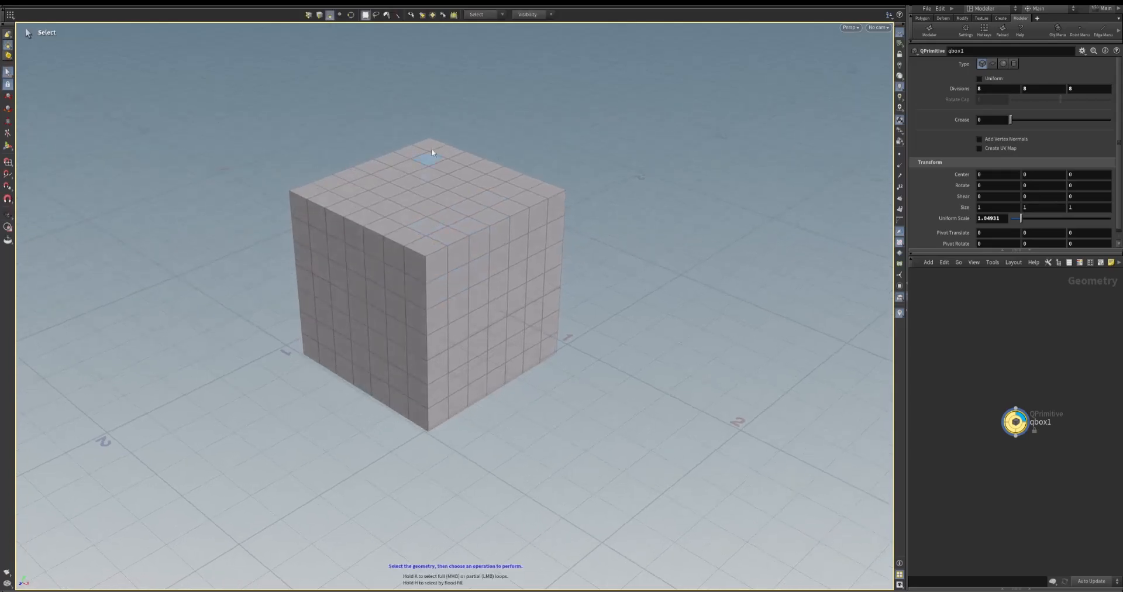
Area-select a two-column block of faces along one edge of the box's top side
key(Escape)
drag(507, 257, 539, 283)
key(s)
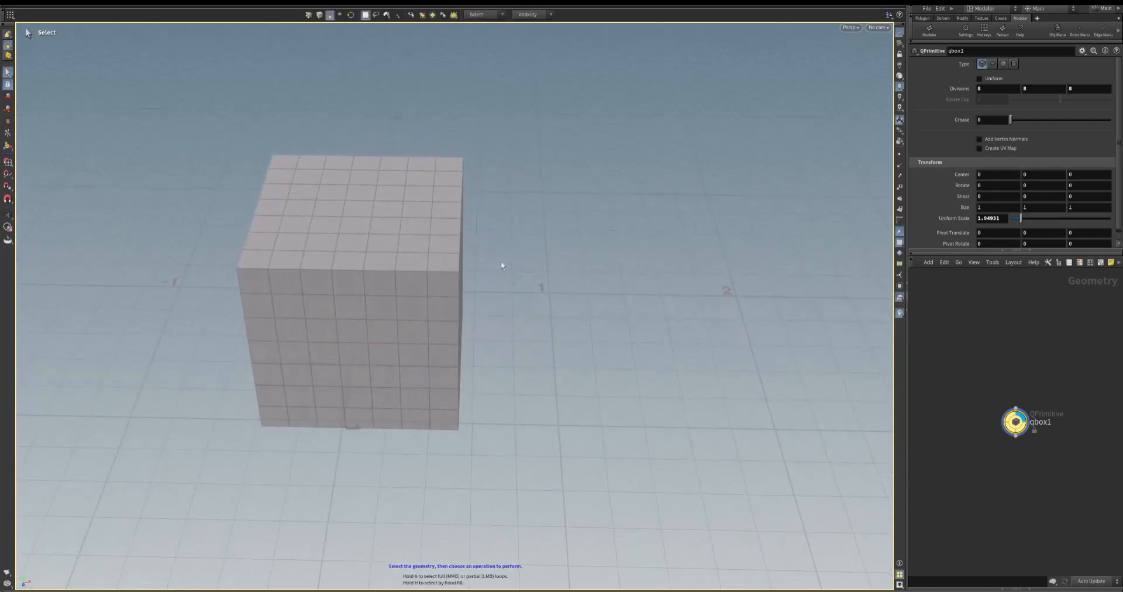
drag(419, 180, 441, 240)
key(Escape)
drag(634, 296, 672, 274)
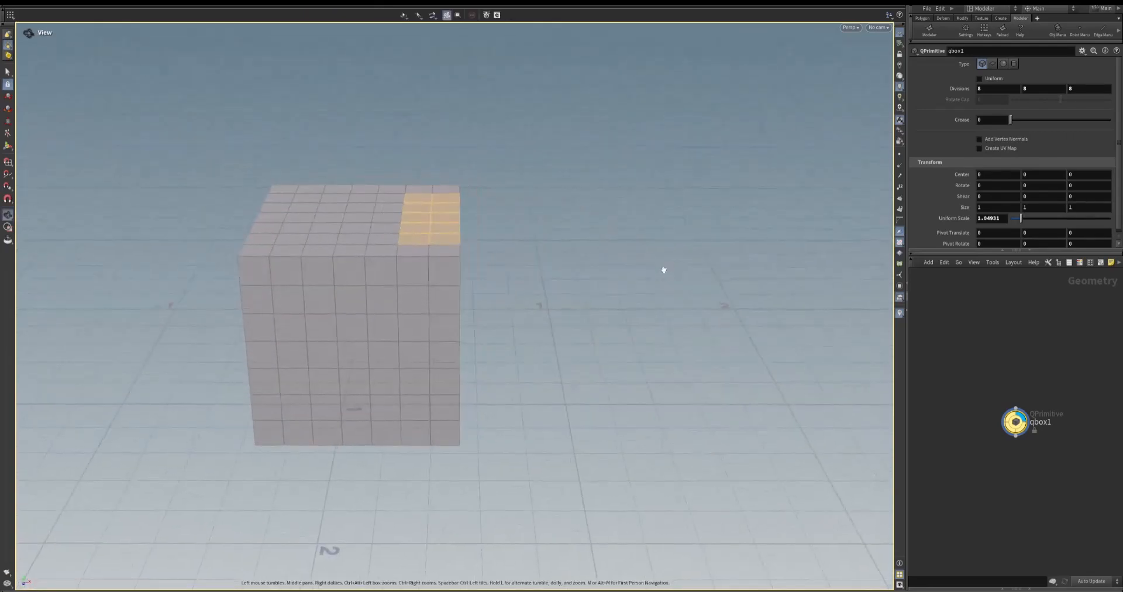
Try area selections across the box's side and top faces, clear them, and turn on visible-geometry-only selection
key(s)
drag(553, 133, 400, 498)
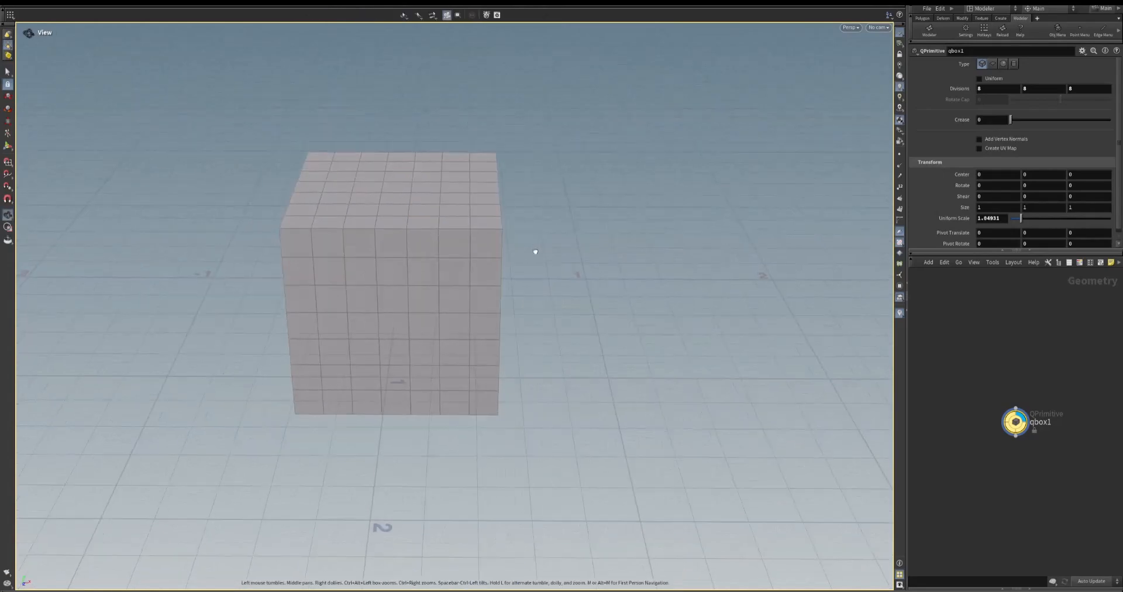
drag(448, 156, 489, 220)
click(538, 198)
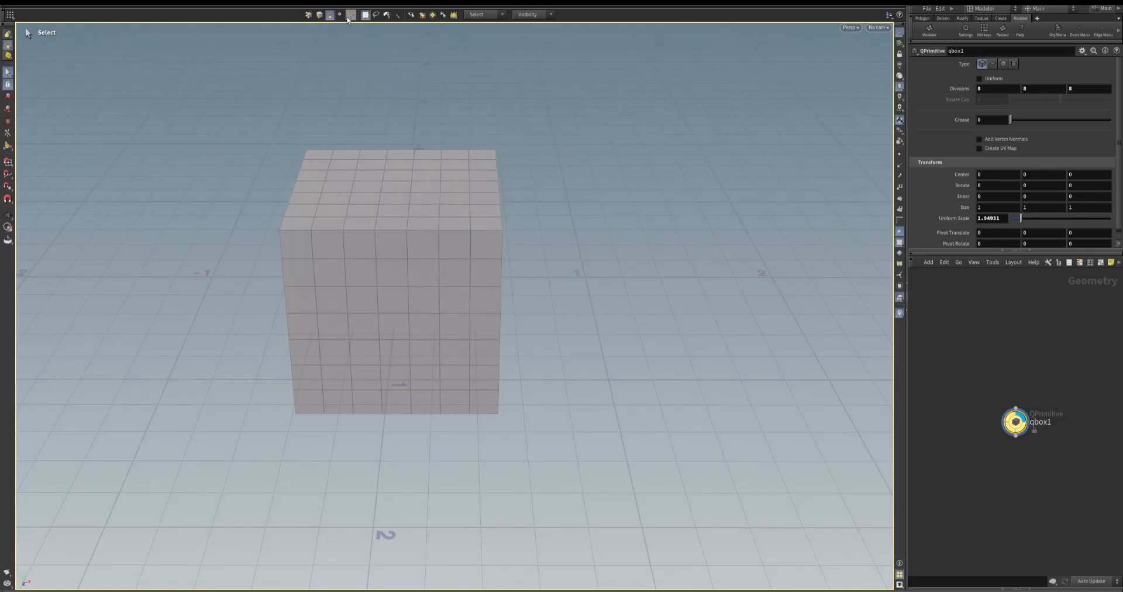
click(412, 14)
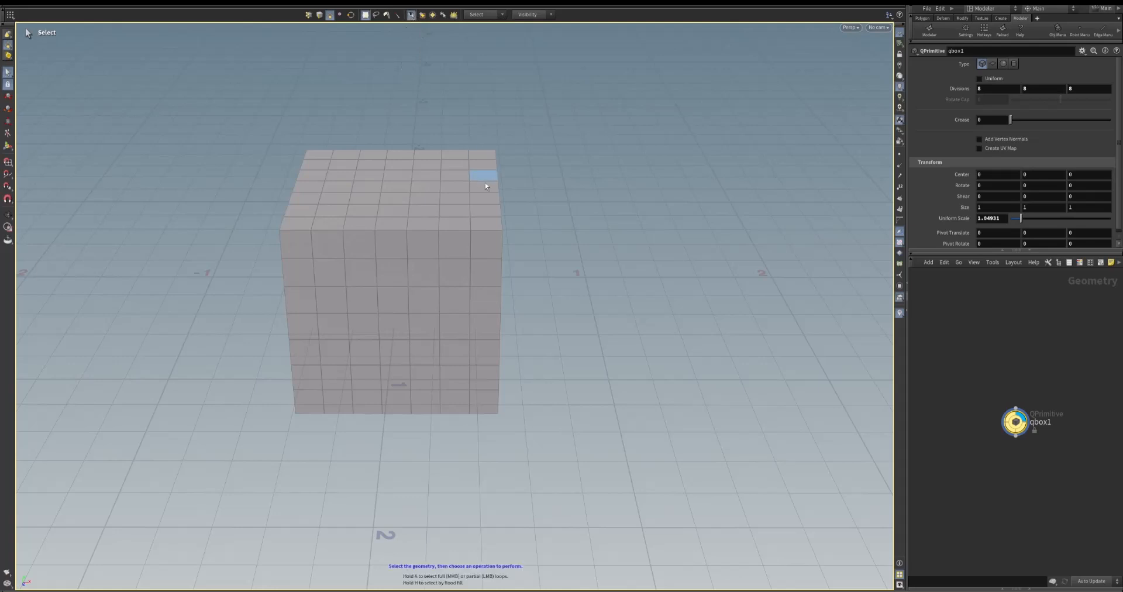
Area-select a two-column block along one edge of the box's top side with visible-geometry-only selection, and clear it
drag(455, 154, 502, 229)
key(Escape)
drag(584, 260, 556, 250)
key(s)
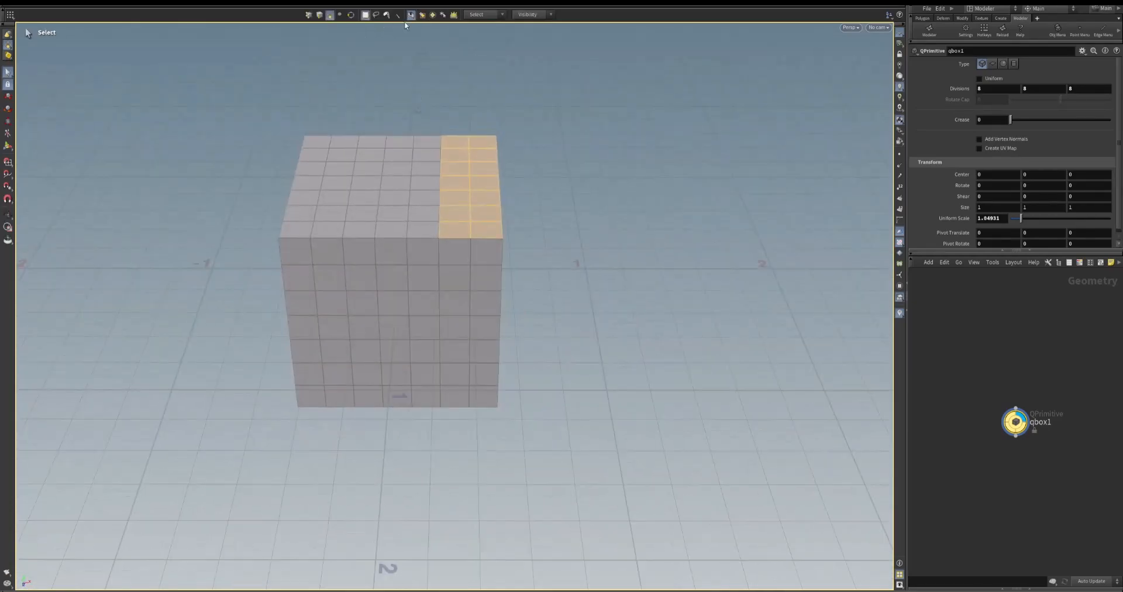
click(430, 75)
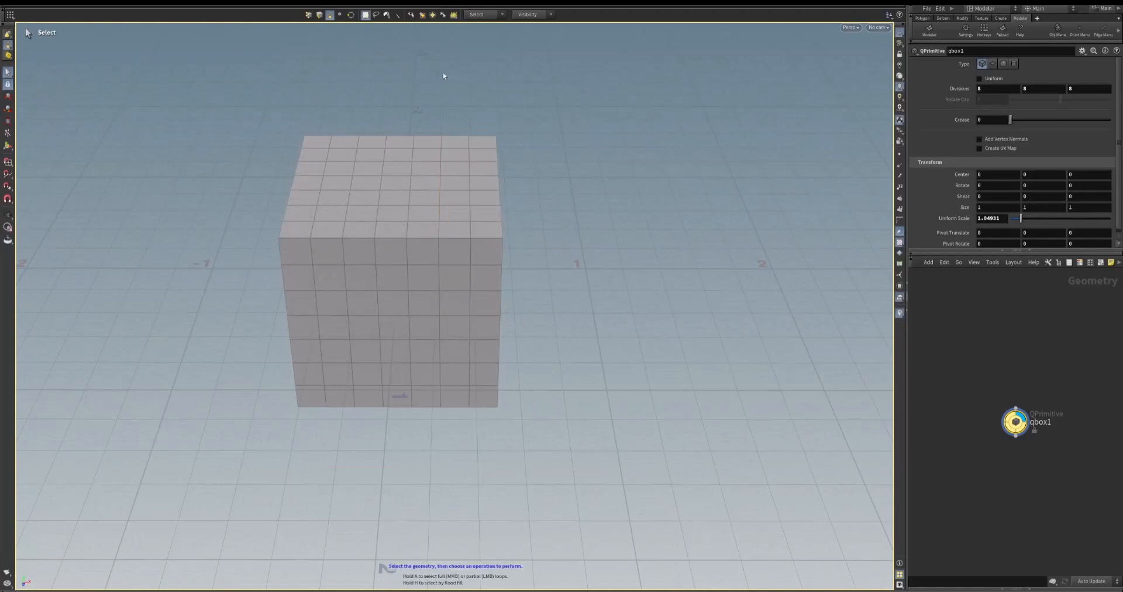
Try brush selection on the box's top faces, enlarge the brush to cover front faces, and clear the selection
click(386, 16)
mouse_move(444, 150)
mouse_down()
mouse_move(439, 181)
mouse_move(351, 214)
mouse_up()
scroll(369, 212, up, 7)
scroll(369, 217, up, 10)
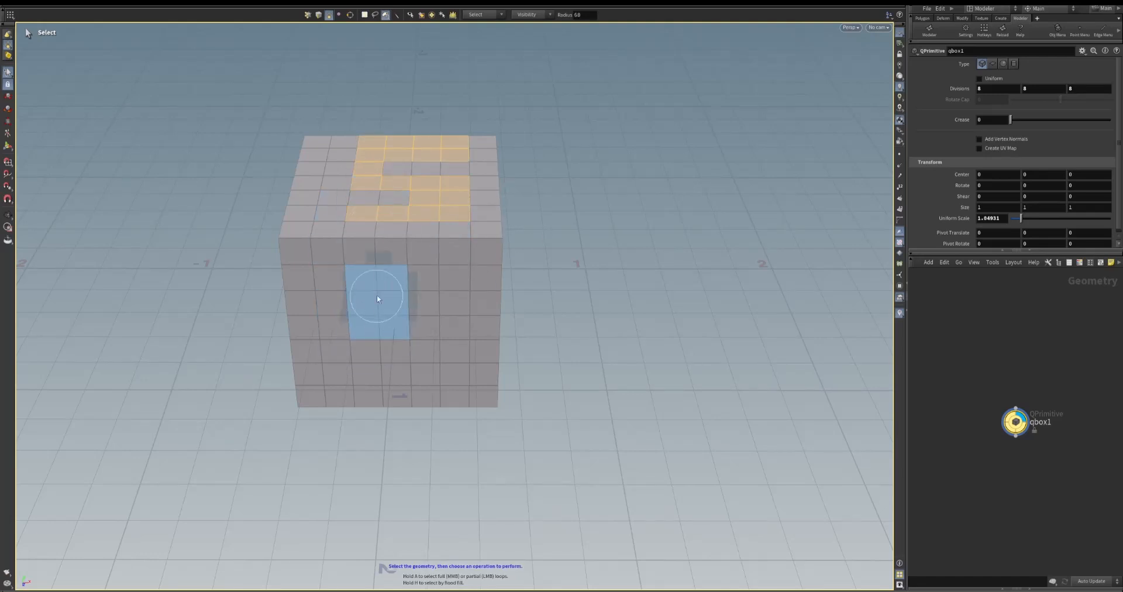
scroll(386, 300, up, 1)
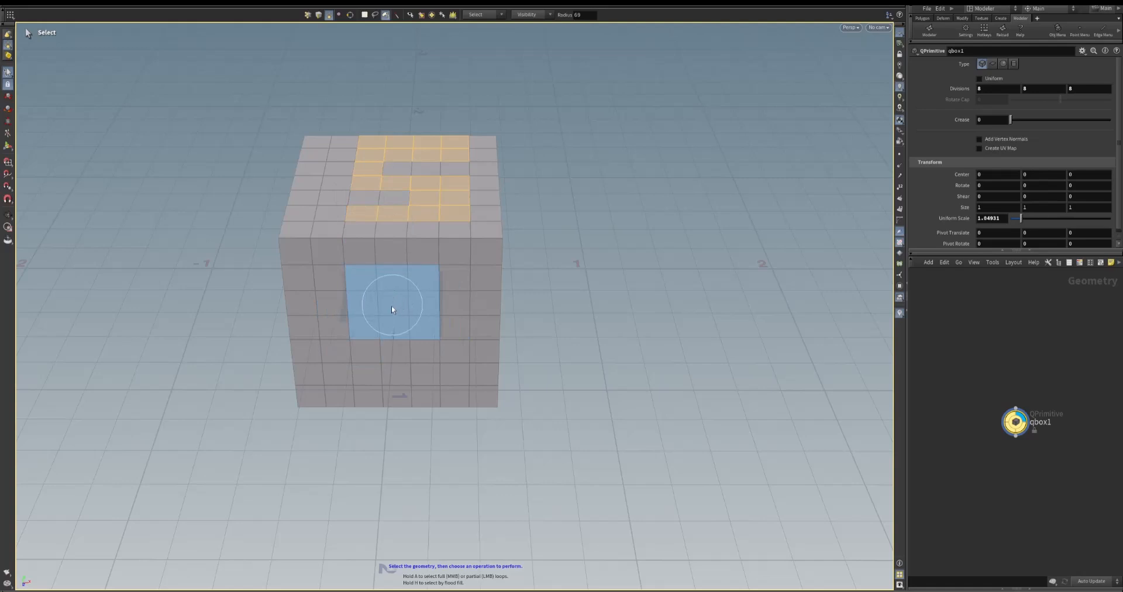
click(391, 305)
drag(469, 281, 330, 353)
click(542, 313)
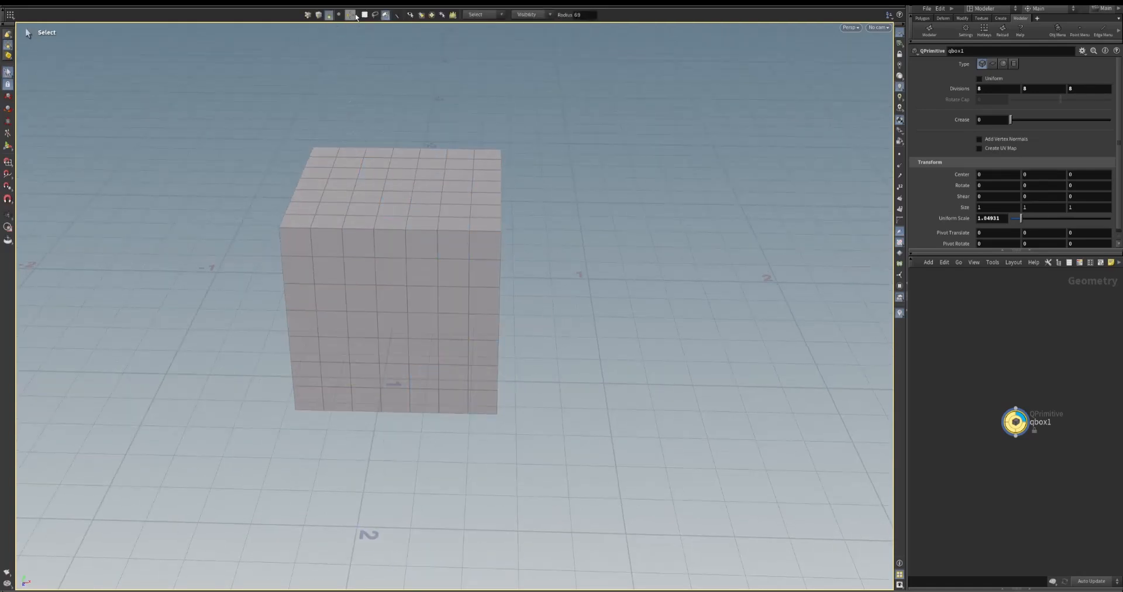
Try laser selection by tracing a winding path of single faces across the box's top, and clear it
click(397, 16)
alt+drag(398, 142, 411, 158)
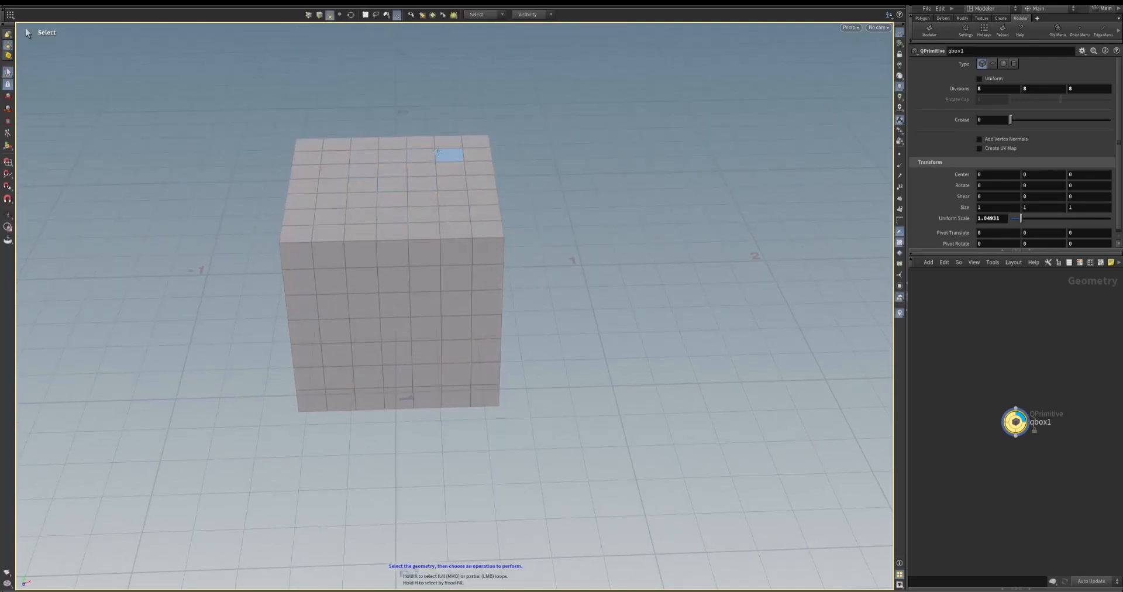
drag(449, 143, 427, 166)
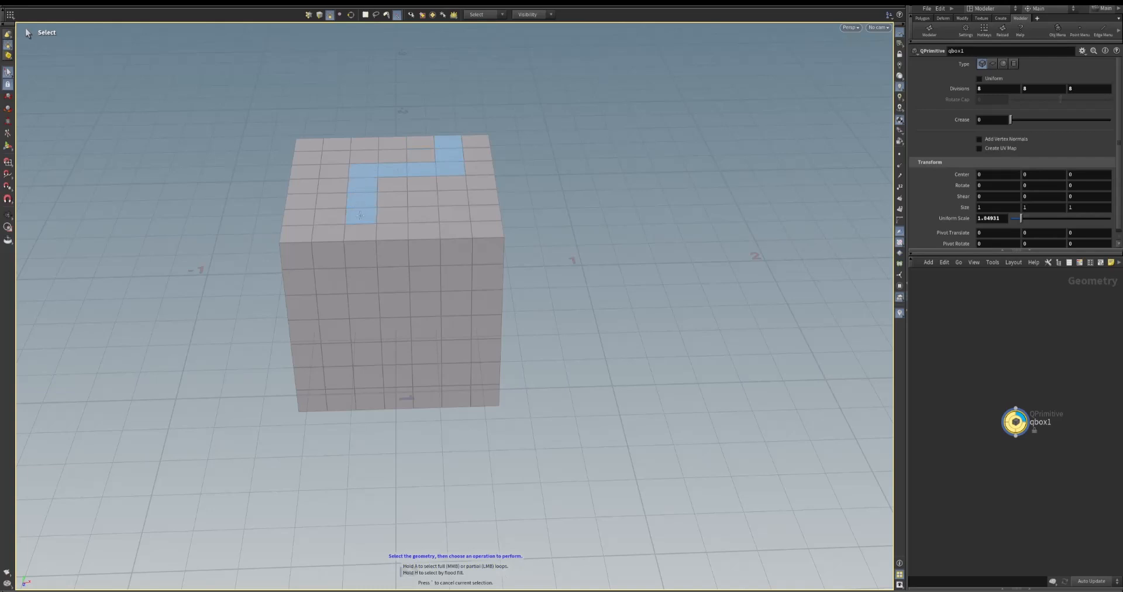
mouse_move(492, 217)
mouse_down()
mouse_move(588, 273)
mouse_move(427, 199)
mouse_up()
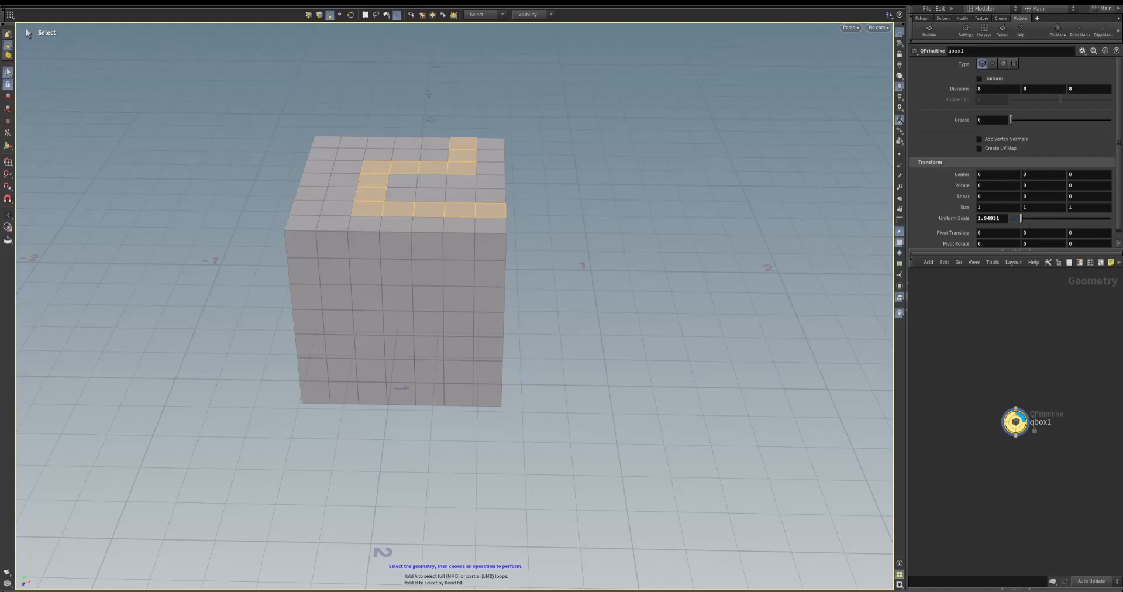
click(400, 106)
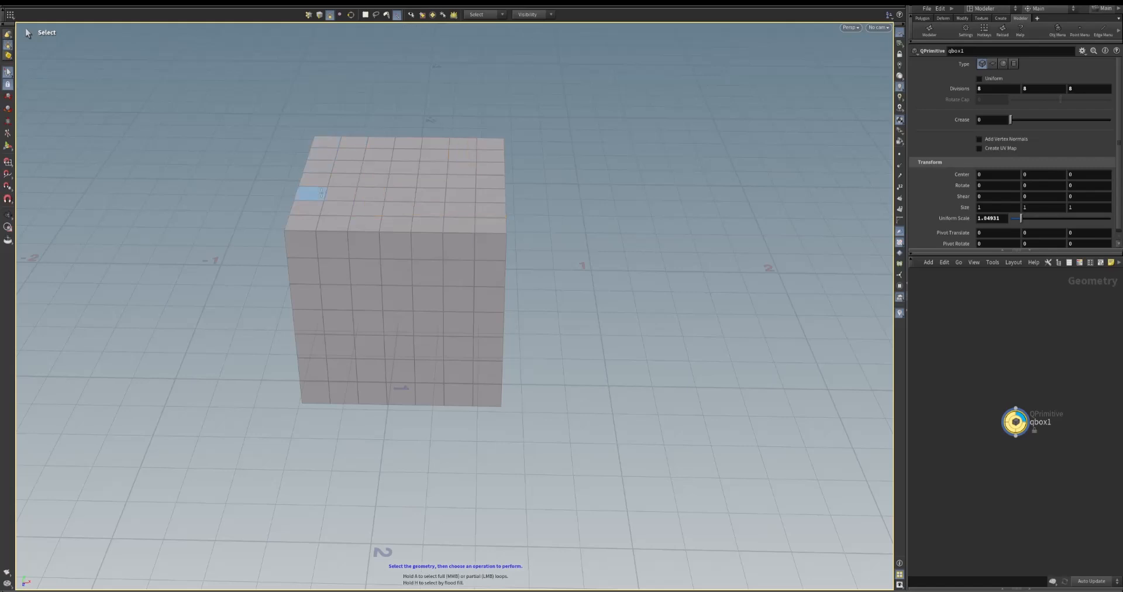
Return to box selection and area-select a three-by-five block of faces at a corner of the box's top side
alt+drag(388, 88, 319, 284)
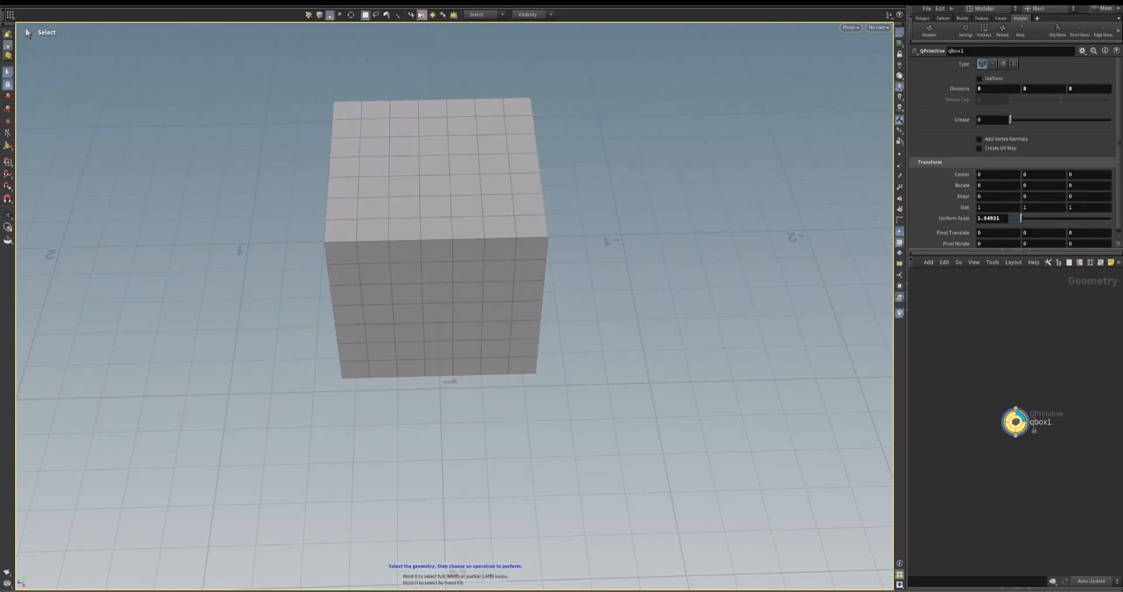
drag(346, 111, 458, 143)
alt+drag(386, 293, 639, 282)
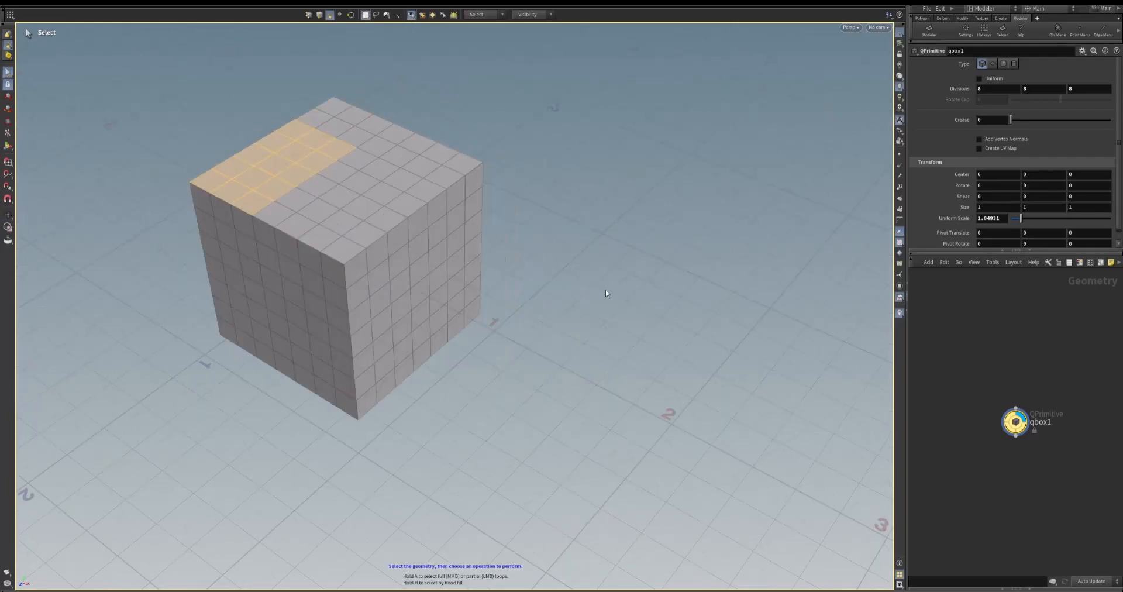
alt+drag(566, 318, 626, 302)
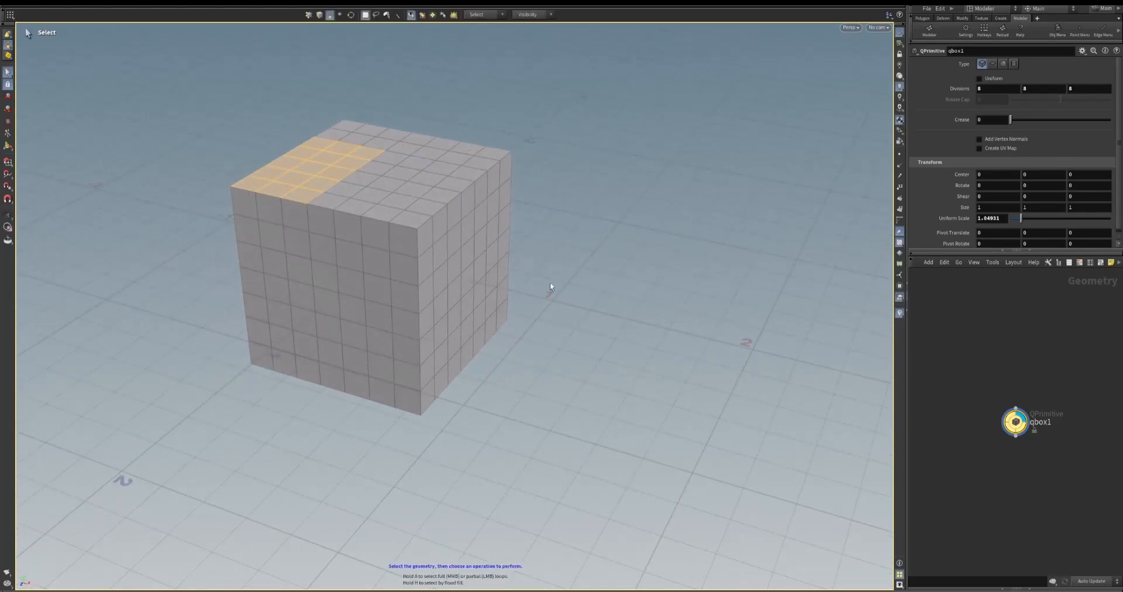
Extrude the selected top faces upward with an offset of about 0.224 and 2 divisions
right_click(568, 300)
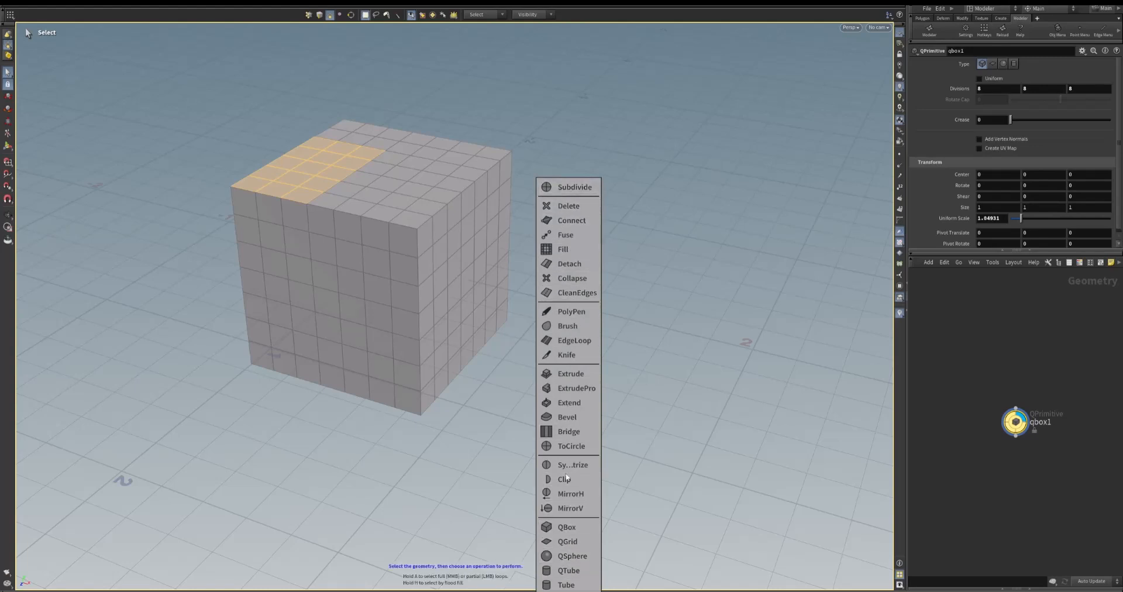
click(571, 373)
drag(572, 289, 589, 292)
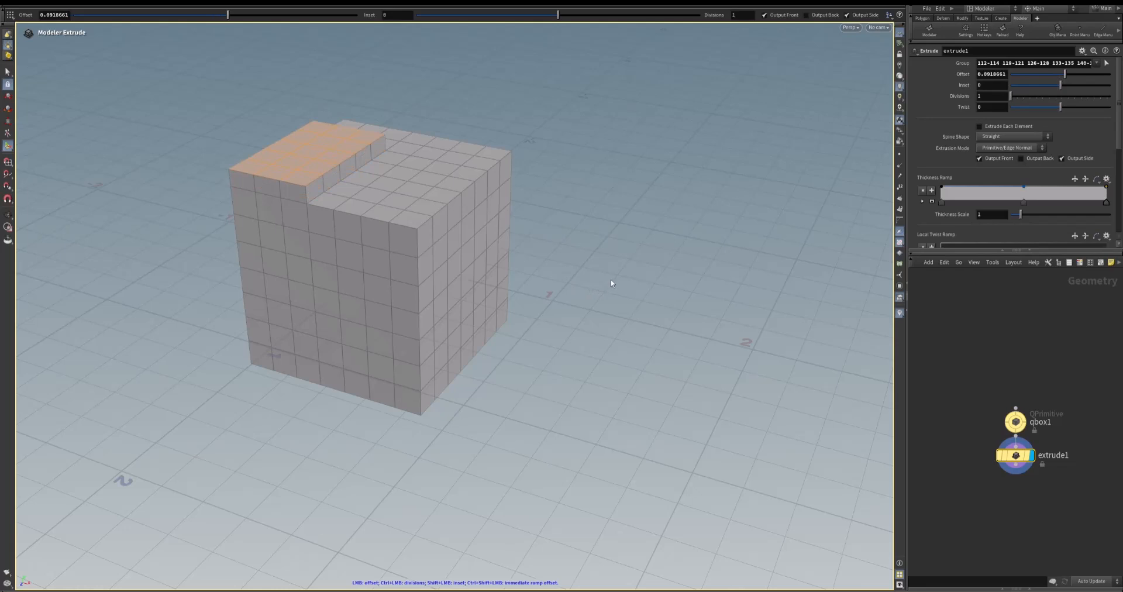
drag(589, 283, 613, 283)
scroll(613, 311, up, 2)
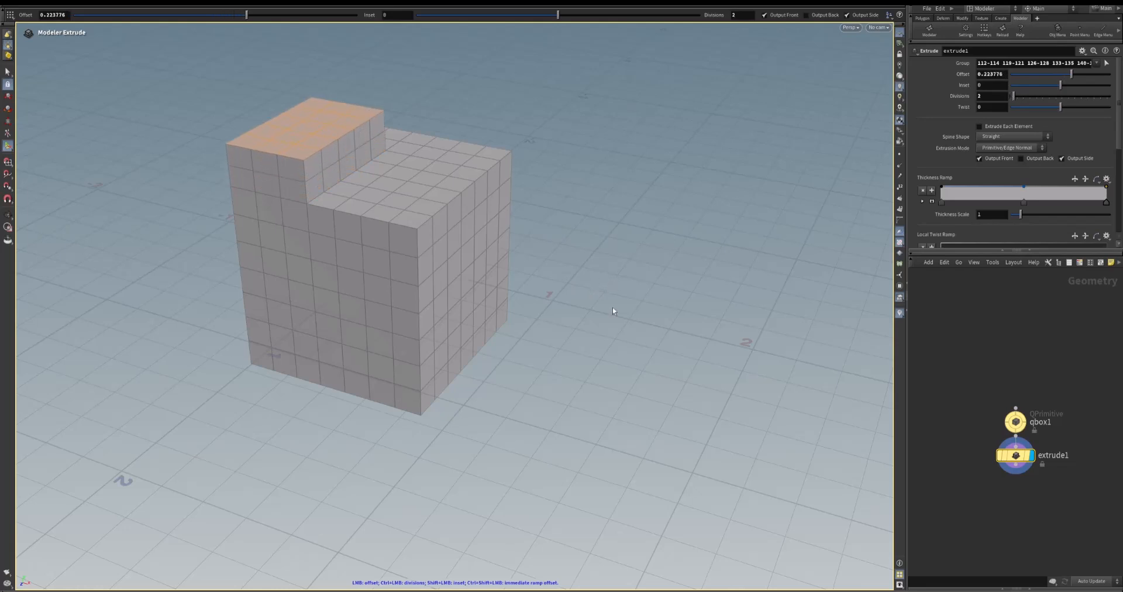
scroll(612, 316, down, 1)
key(Escape)
mouse_move(609, 318)
mouse_down()
mouse_move(554, 326)
mouse_move(624, 334)
mouse_move(606, 309)
mouse_up()
key(Return)
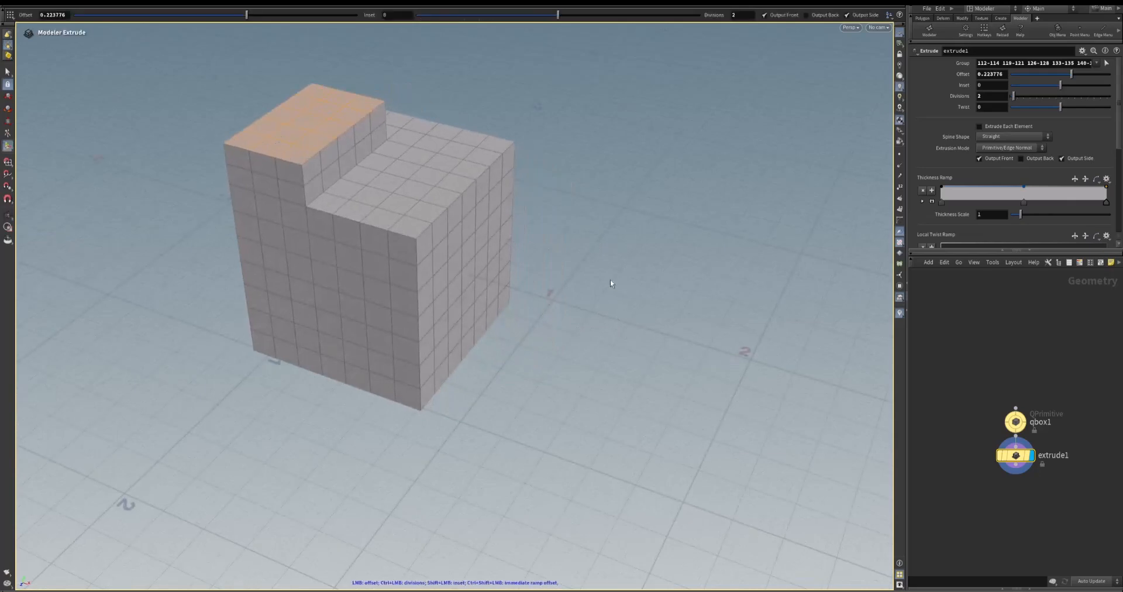
Make the extrusion act on each element separately with an inset of 0.031, comparing it with the joined result
click(981, 126)
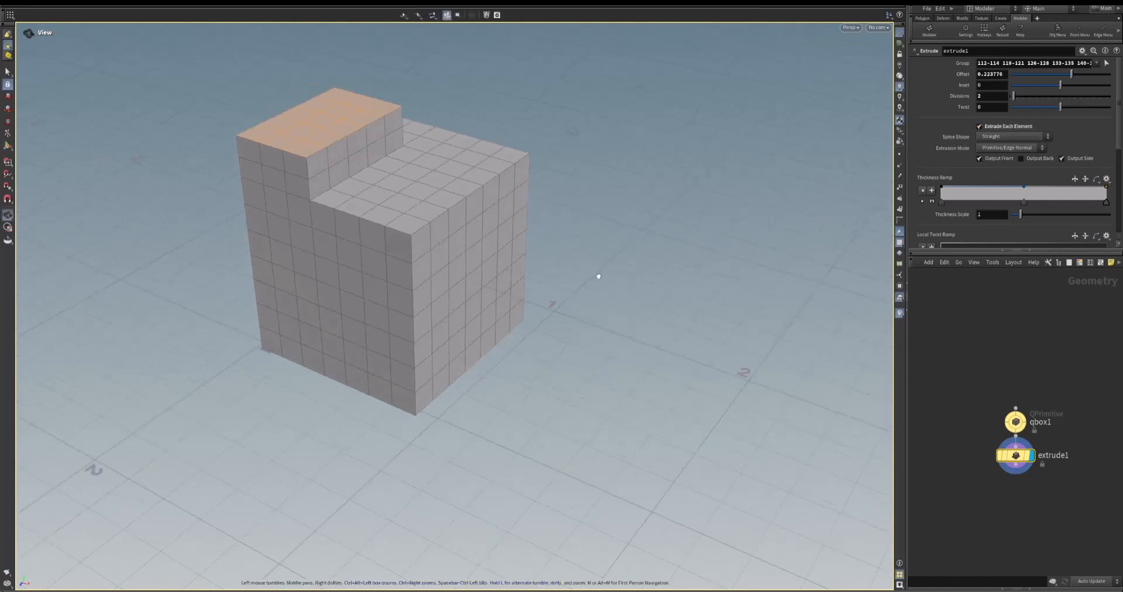
middle_drag(623, 232, 649, 273)
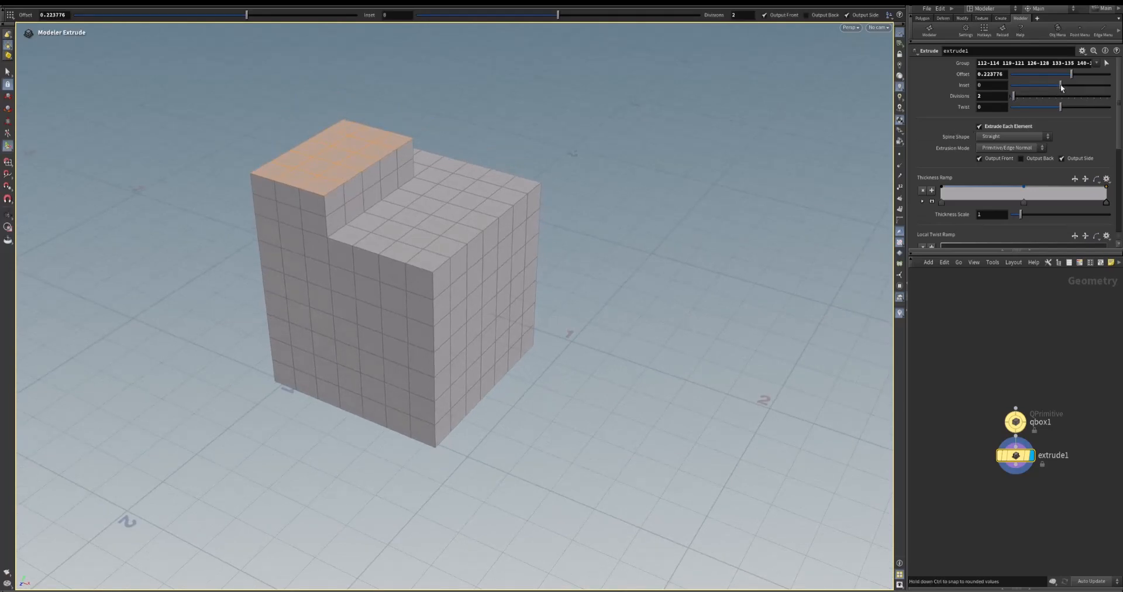
drag(1061, 85, 1062, 83)
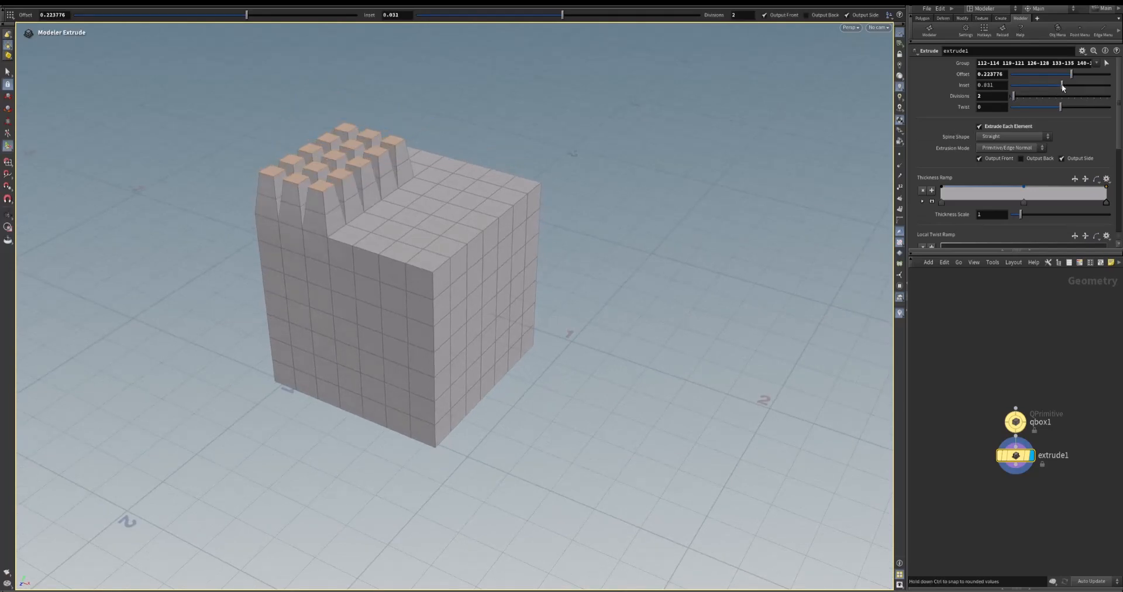
click(980, 126)
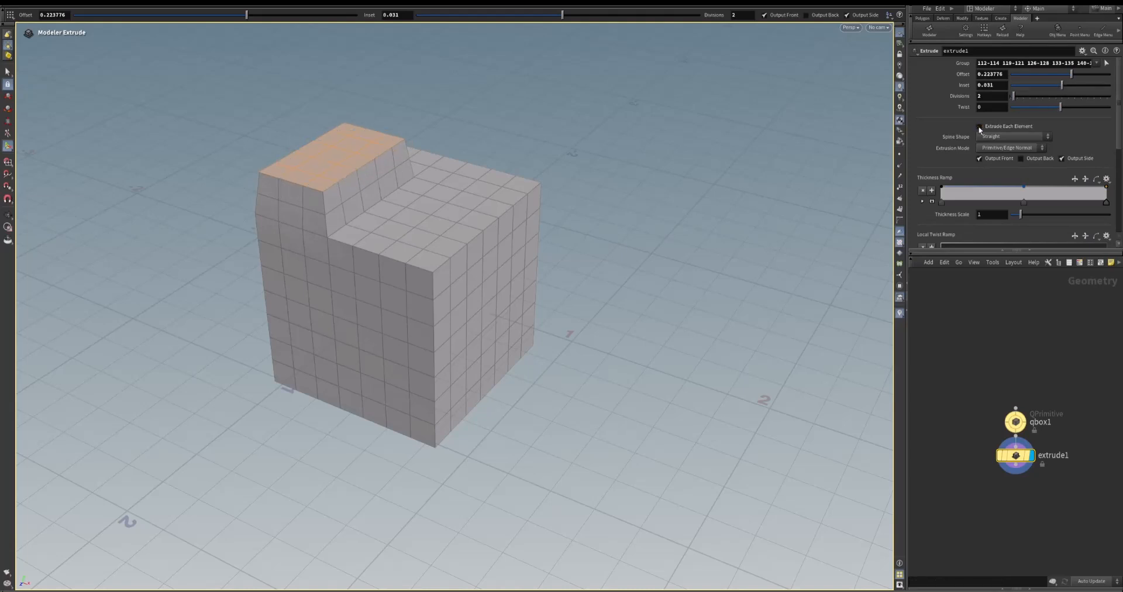
click(980, 126)
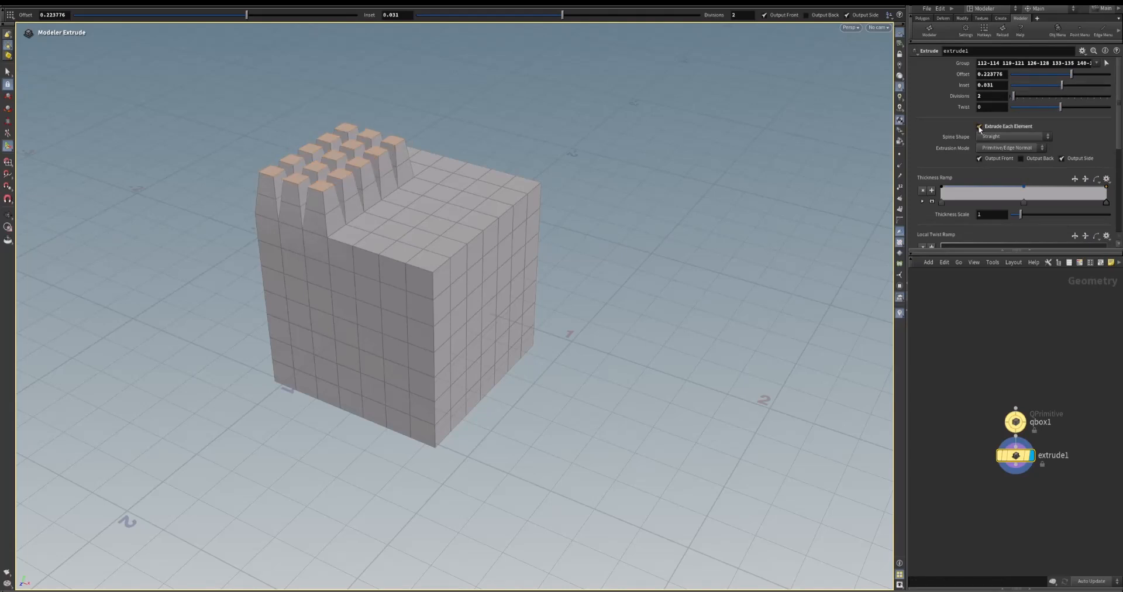
Area-select a three-by-five block of faces at the corner of the top side opposite the extruded pegs
key(Escape)
drag(712, 281, 682, 447)
drag(595, 427, 414, 163)
key(Return)
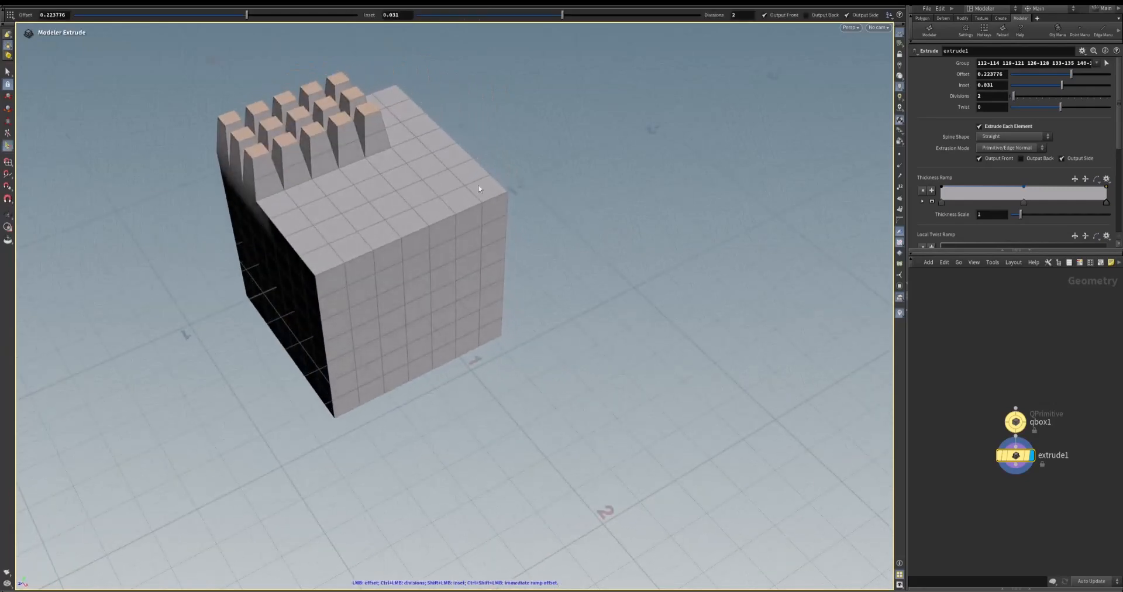
alt+drag(623, 354, 588, 372)
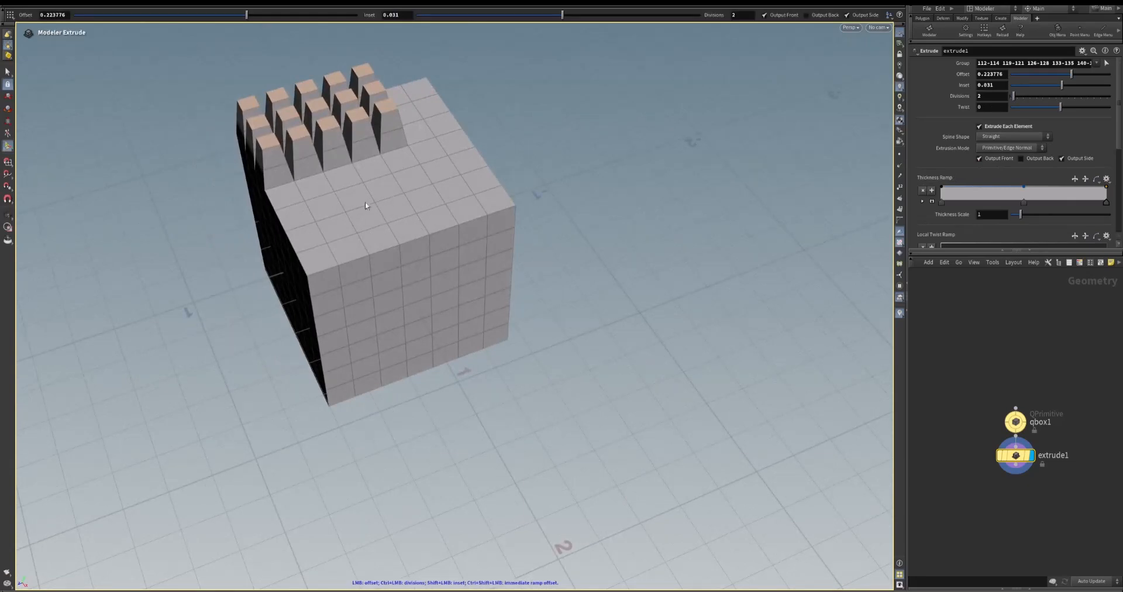
alt+drag(546, 237, 567, 261)
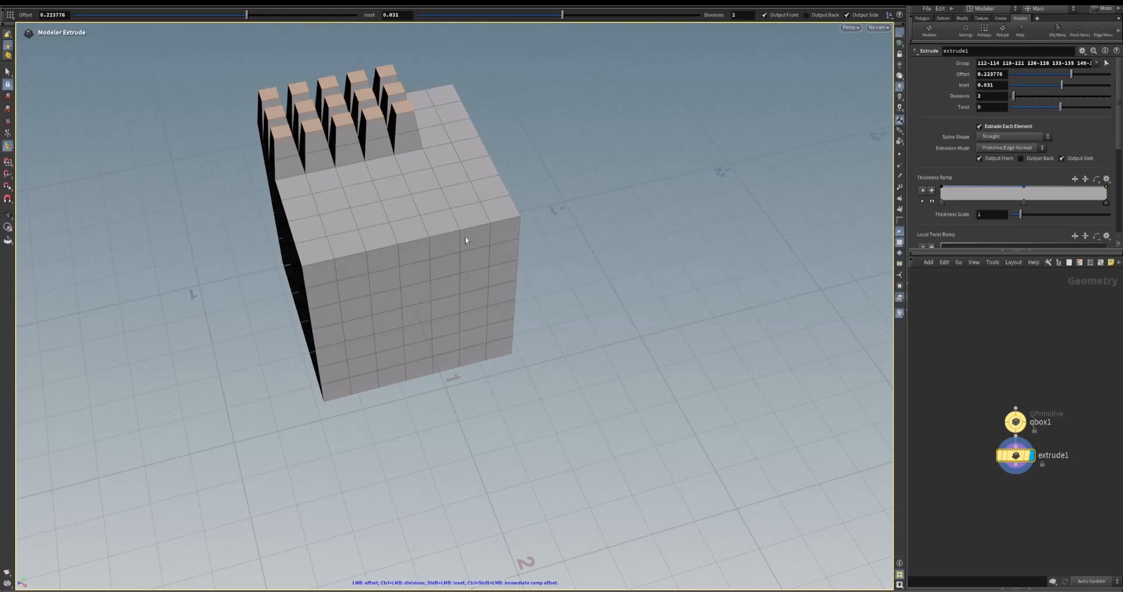
key(s)
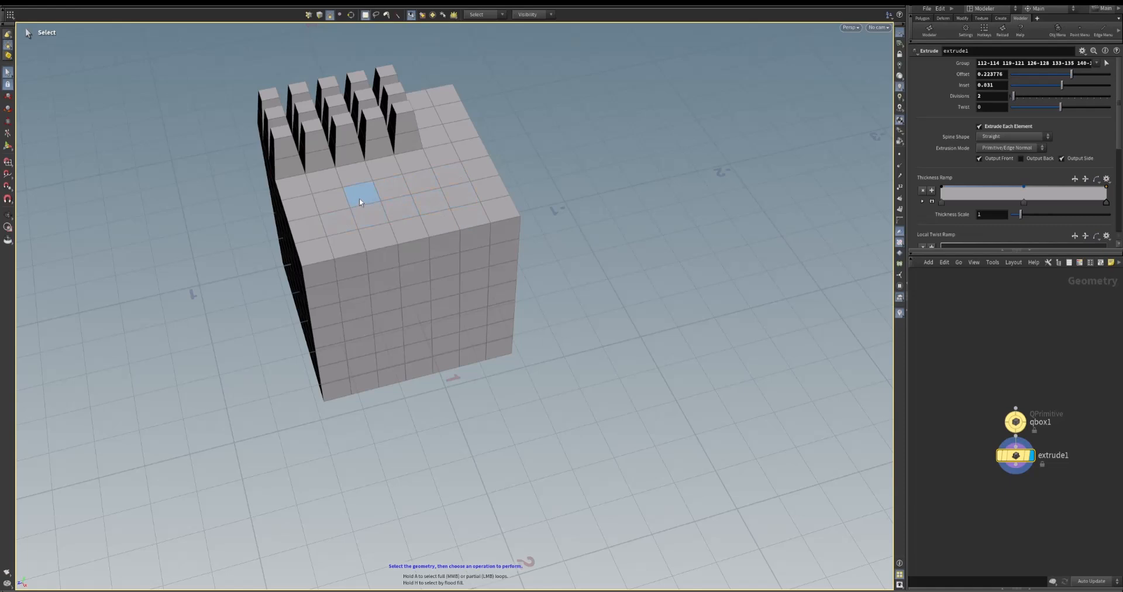
alt+drag(399, 216, 361, 224)
drag(370, 185, 500, 229)
alt+drag(361, 353, 556, 282)
key(s)
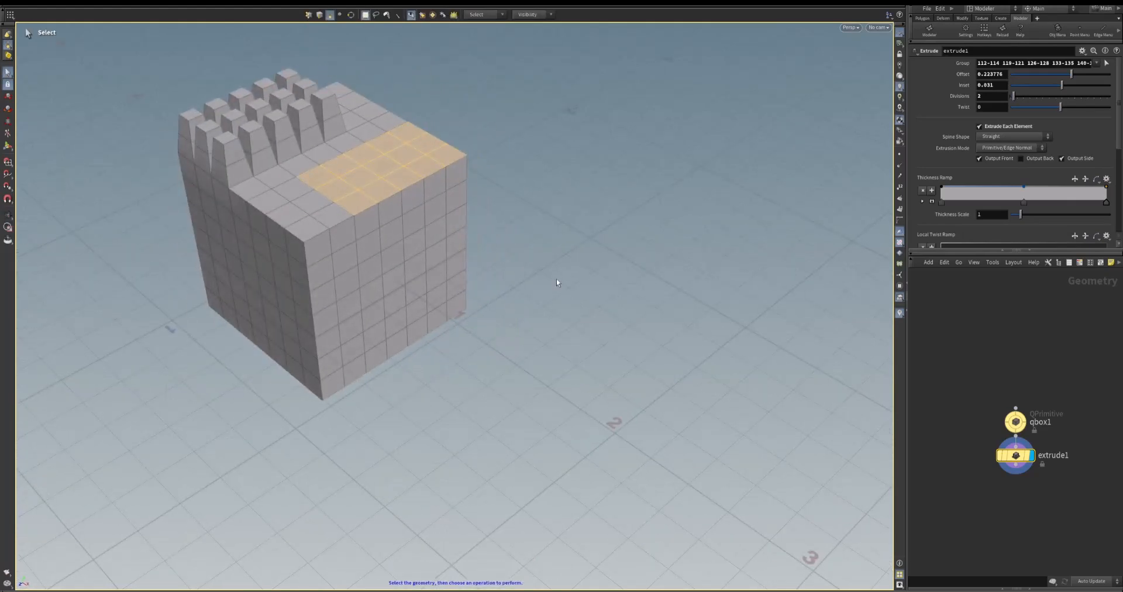
Open the face tools menu at the last used tool and review the related option in the Modeler settings
key(d)
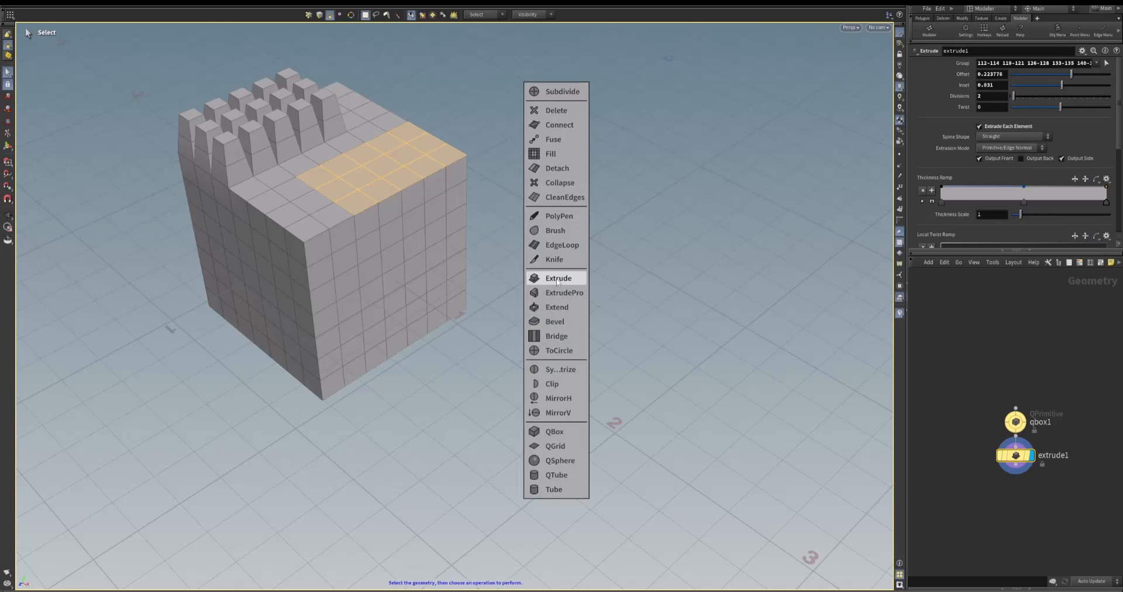
click(557, 283)
click(964, 29)
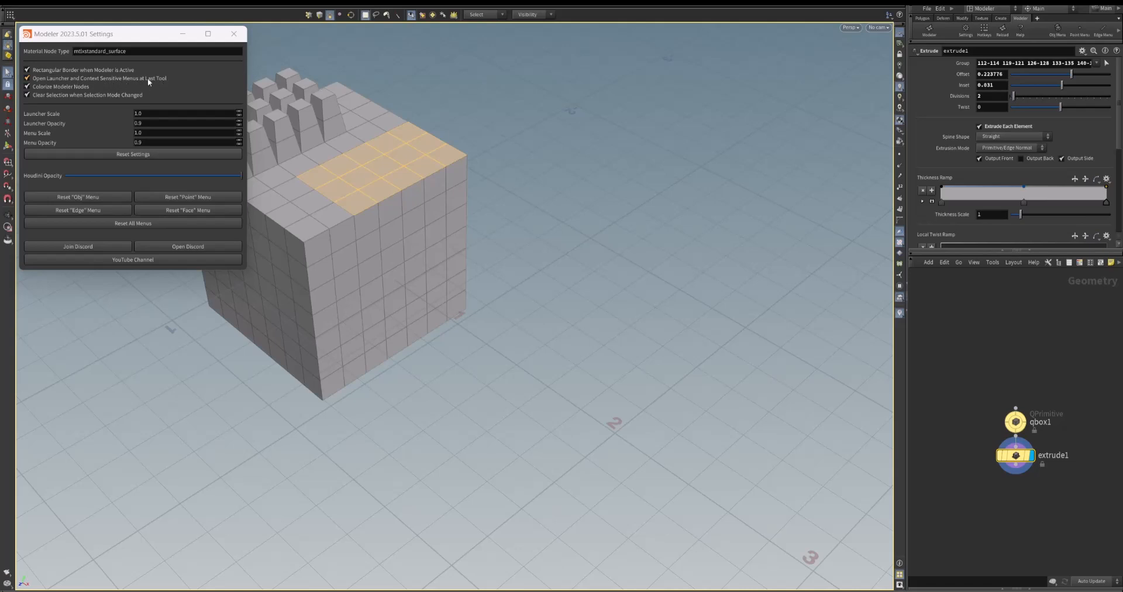
click(235, 34)
Repeat the Extrude tool on the newly selected top faces with an offset of about 0.137
alt+drag(502, 296, 535, 310)
alt+middle_drag(505, 281, 510, 301)
key(q)
drag(543, 309, 511, 286)
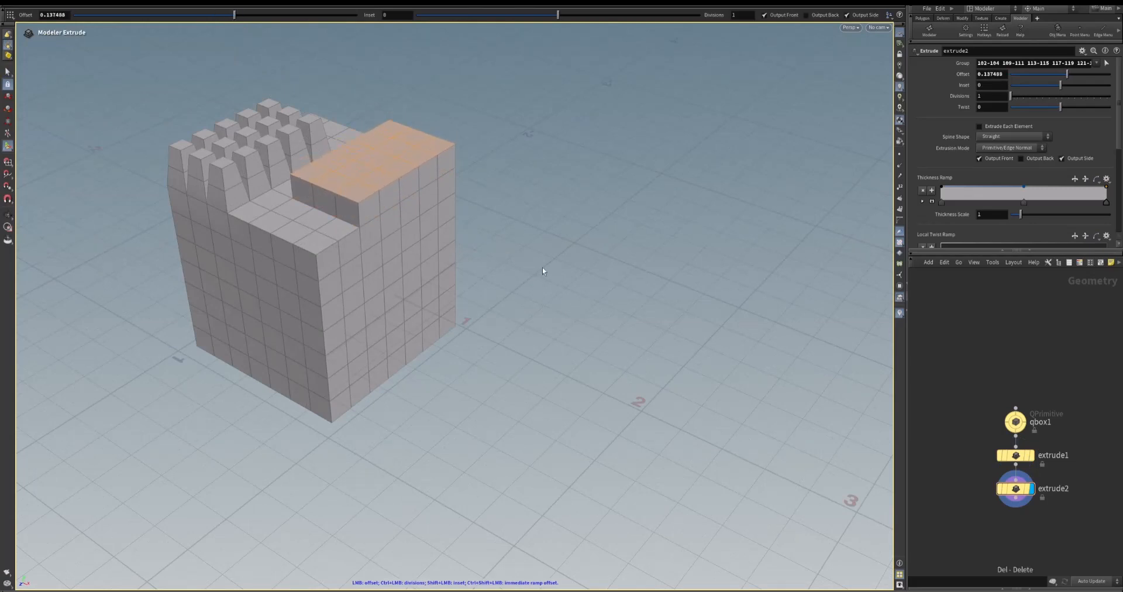
Try another extrusion on the same faces, undo its offset and delete the extra Extrude node
key(q)
drag(542, 268, 544, 232)
key(ctrl+z)
drag(1095, 509, 949, 553)
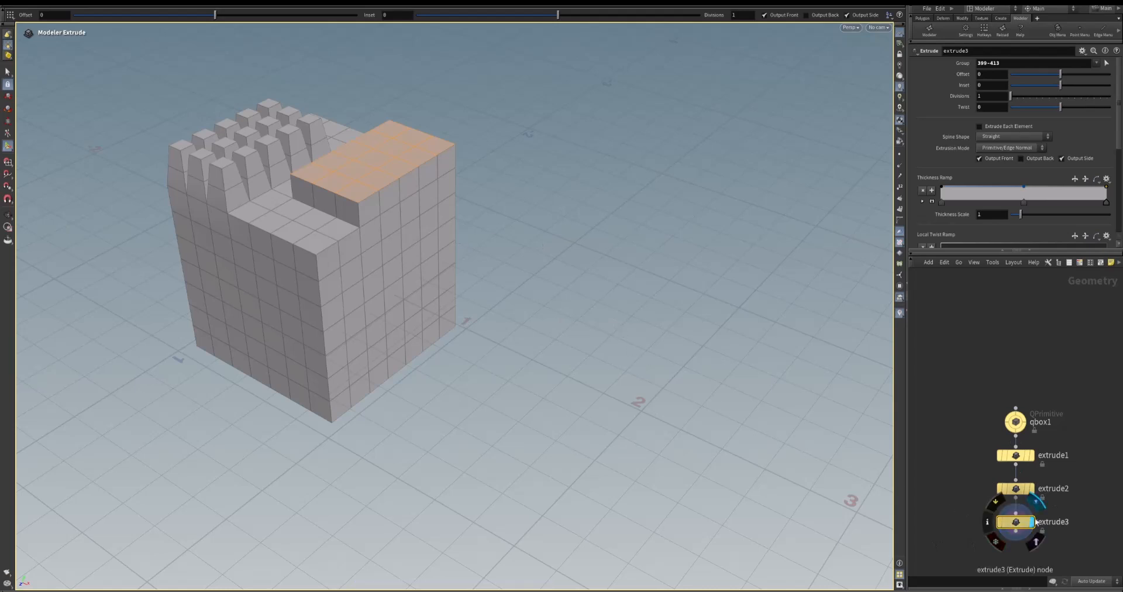
key(Delete)
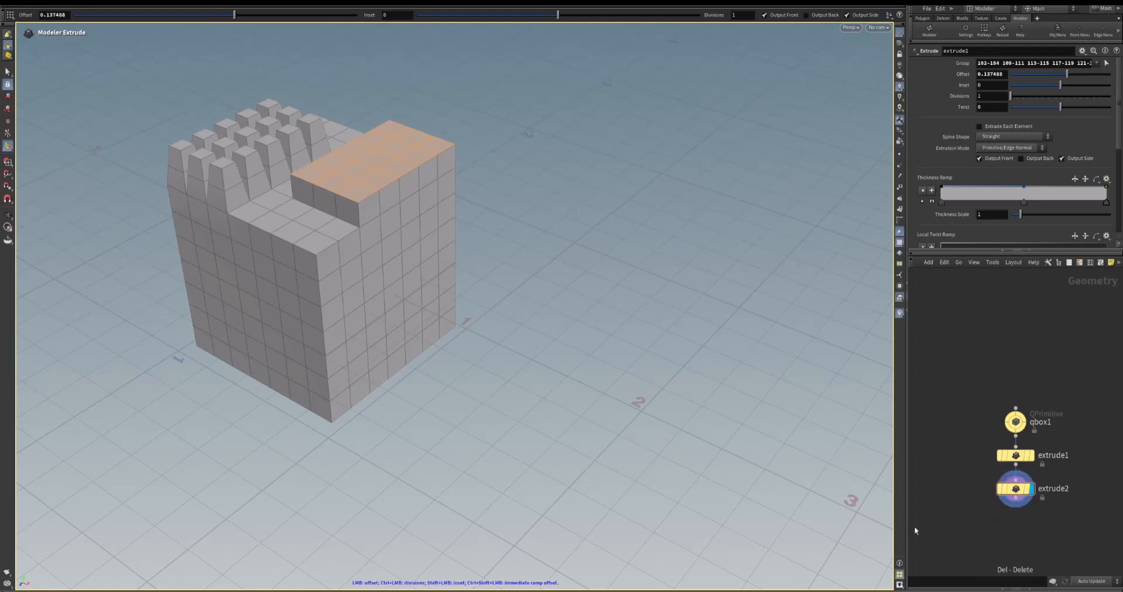
Raise the second extrusion to an offset of about 0.312 and set its divisions to 3
alt+drag(455, 265, 592, 271)
scroll(608, 301, up, 2)
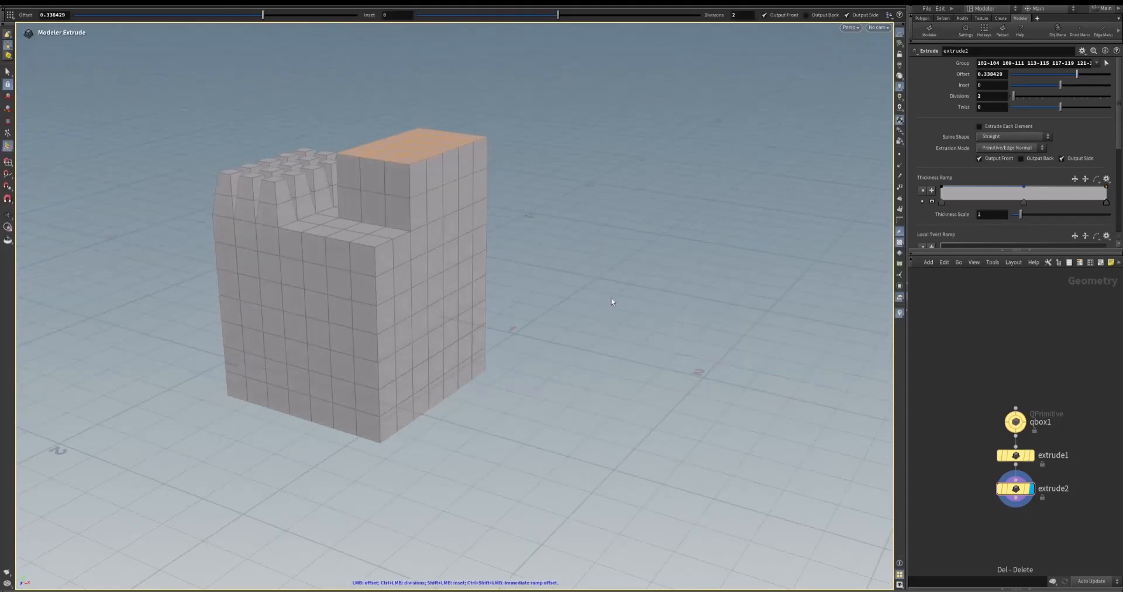
alt+drag(599, 326, 836, 213)
Extrude each element of the second block separately with an inset of 0.04, and return to face selection
click(980, 126)
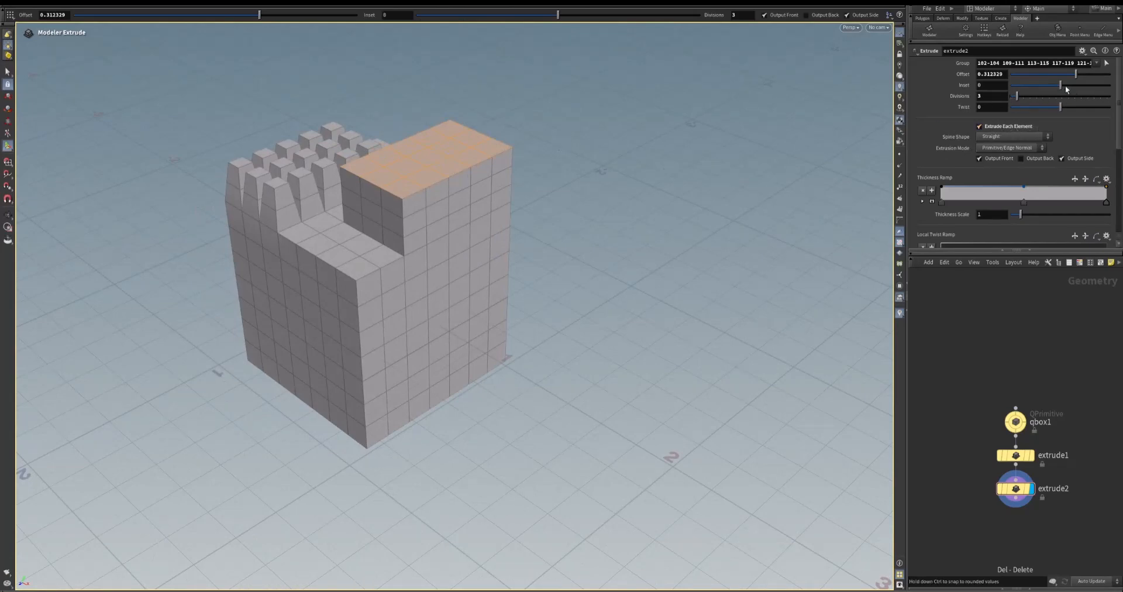
drag(1061, 86, 1062, 87)
key(Escape)
drag(848, 316, 684, 326)
key(s)
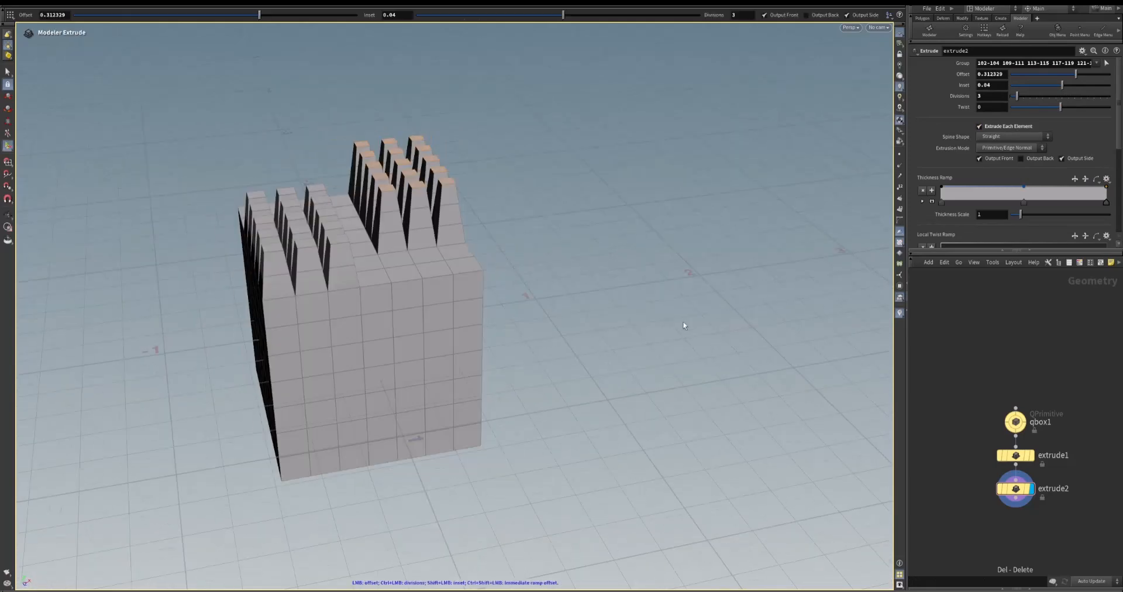
key(Escape)
drag(616, 268, 794, 383)
key(s)
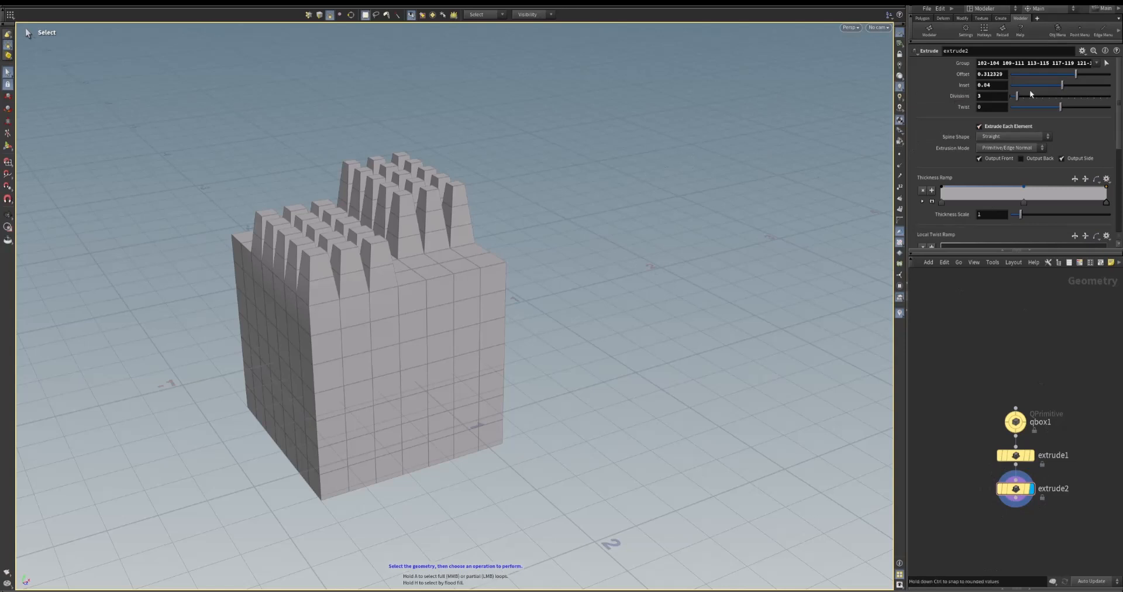
Bridge the top face of a spike on the shorter block to the top face of a facing spike on the taller block
drag(1061, 85, 1063, 85)
key(Escape)
drag(717, 188, 612, 316)
key(s)
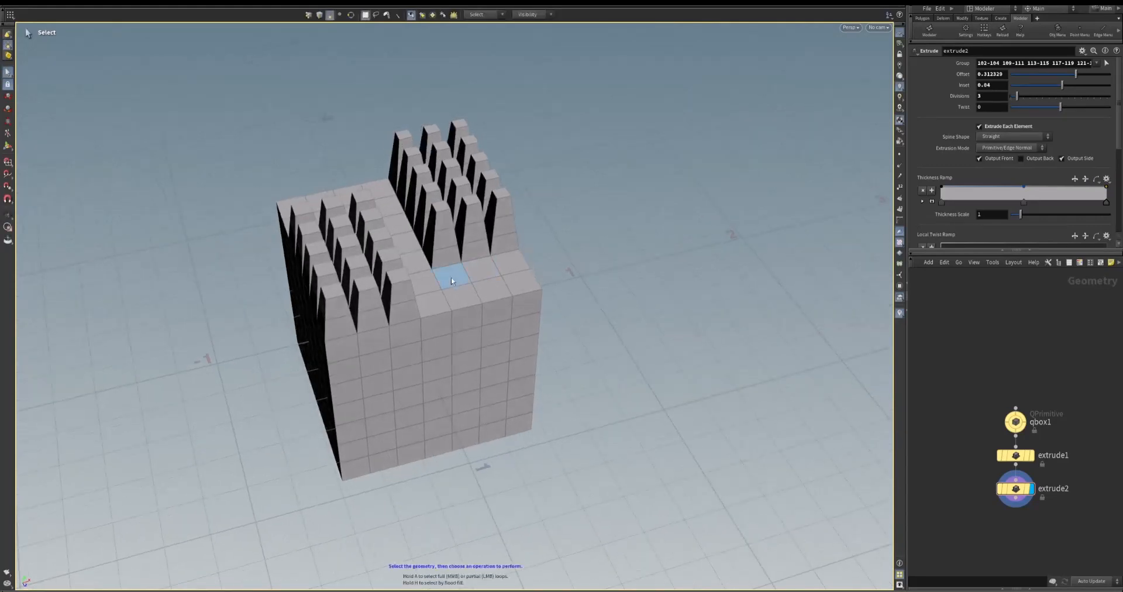
click(395, 276)
shift+click(441, 208)
alt+drag(670, 275, 637, 276)
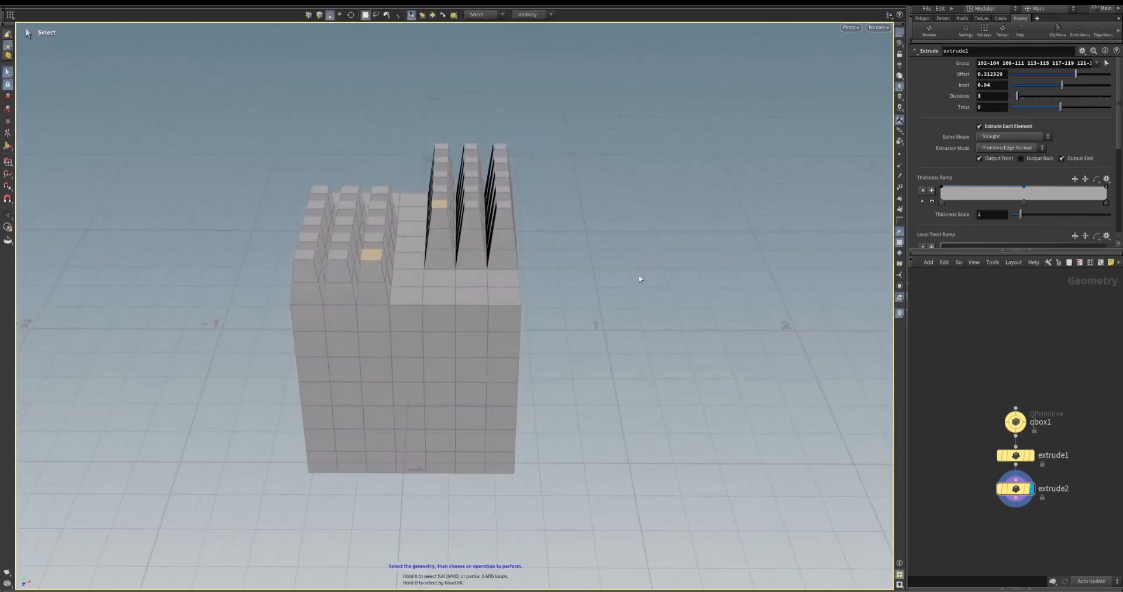
right_click(633, 228)
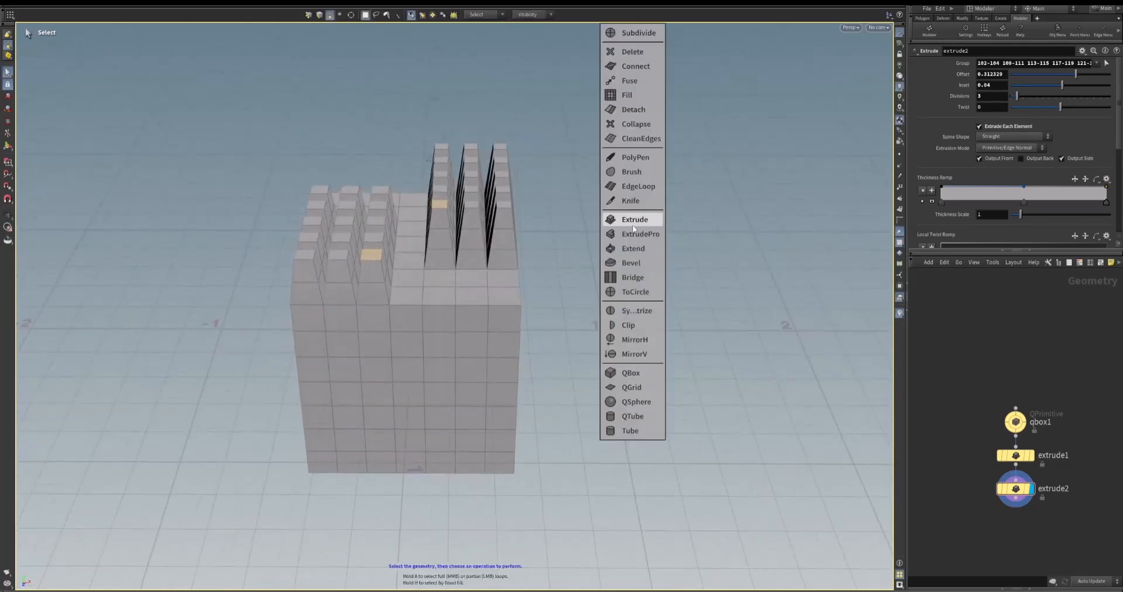
click(638, 278)
key(Escape)
drag(589, 311, 528, 319)
key(Return)
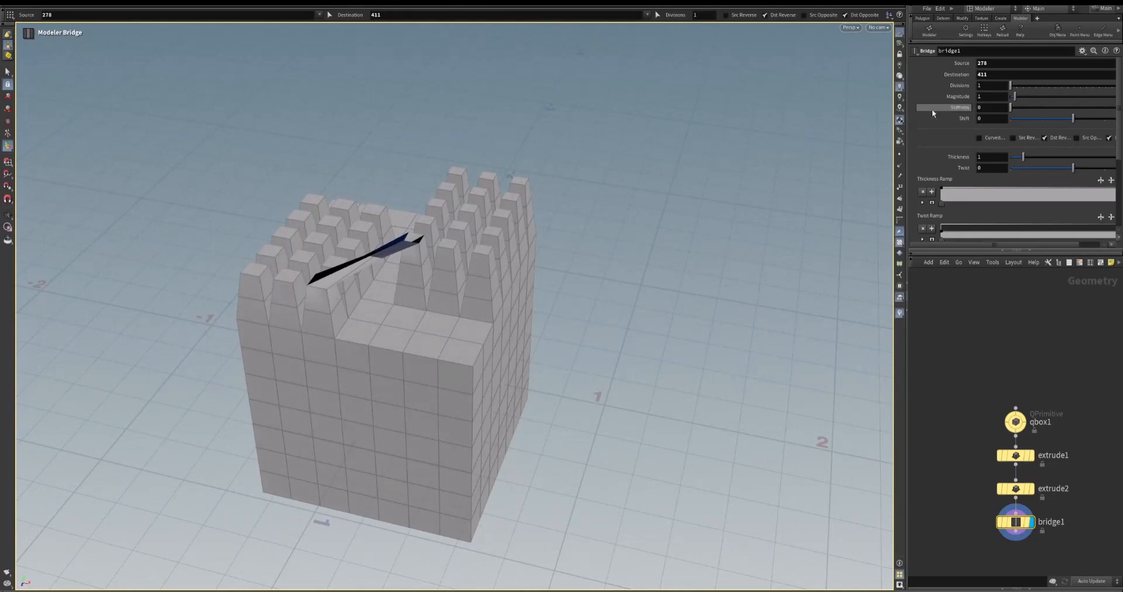
Give the bridge 11 divisions, make it curved and set its magnitude to 2.2
drag(1010, 86, 1024, 89)
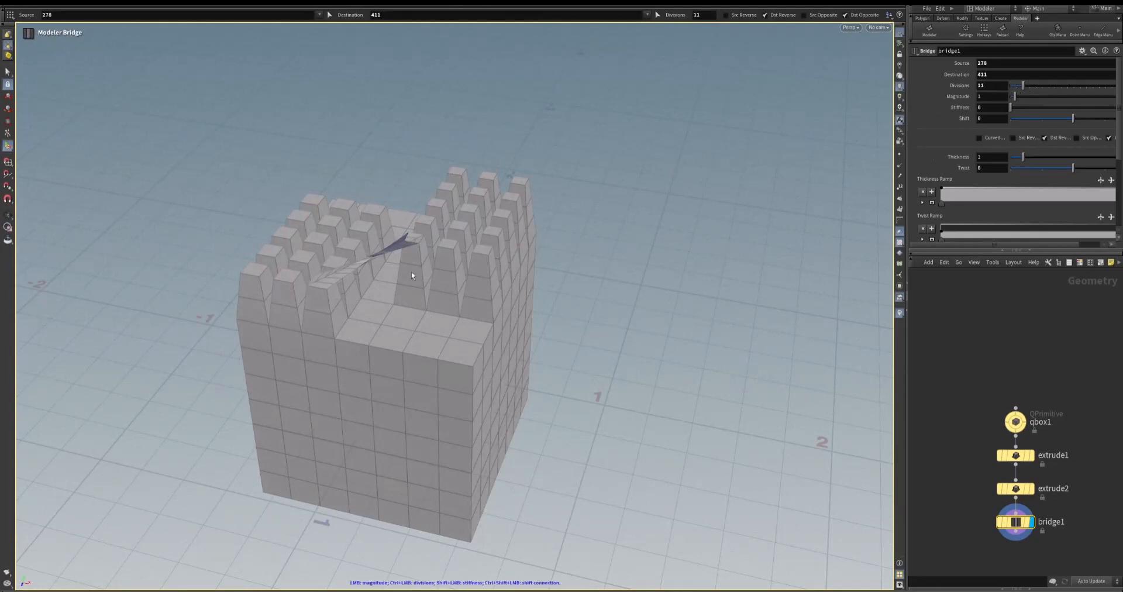
click(979, 138)
alt+drag(643, 263, 693, 261)
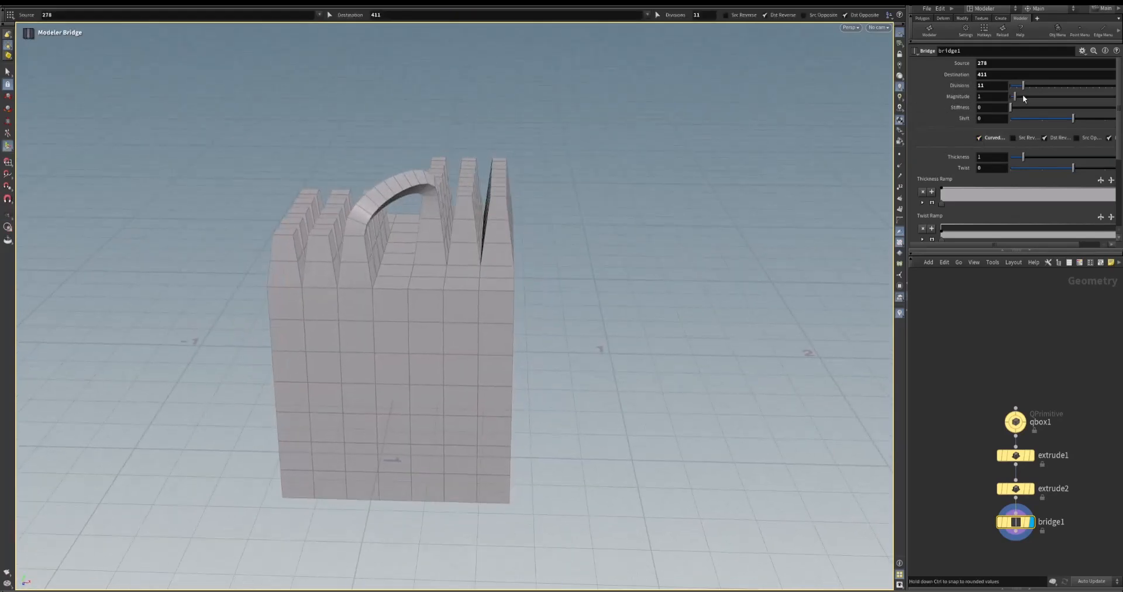
mouse_move(1015, 95)
mouse_down()
mouse_move(1034, 98)
mouse_move(1020, 99)
mouse_up()
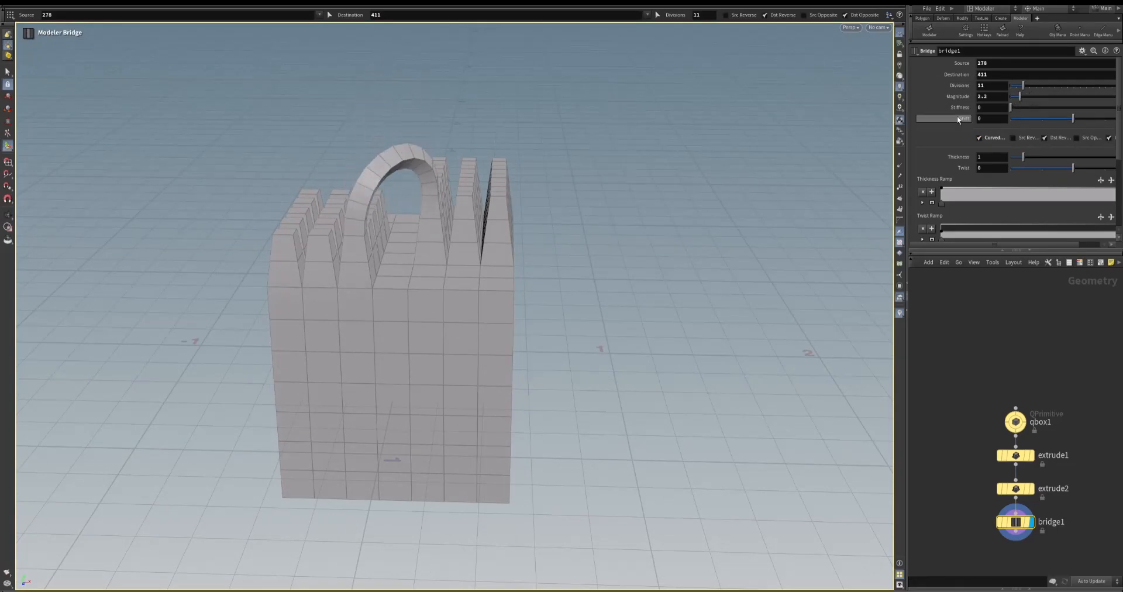
Try a stiffness of 1 on the curved bridge and return it to 0
alt+drag(866, 152, 682, 191)
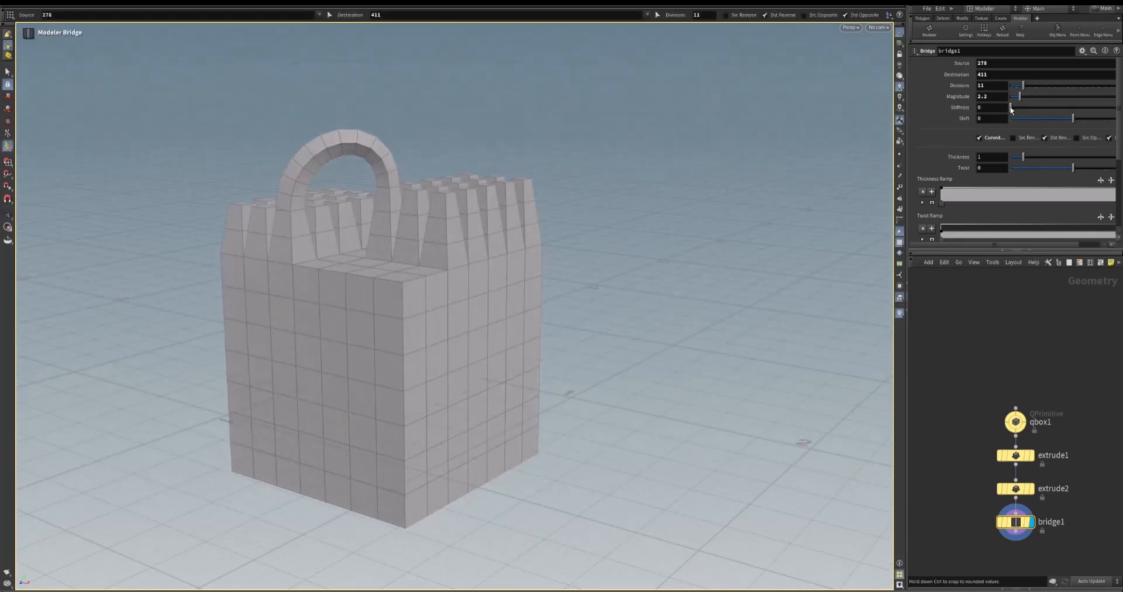
drag(1011, 107, 1116, 107)
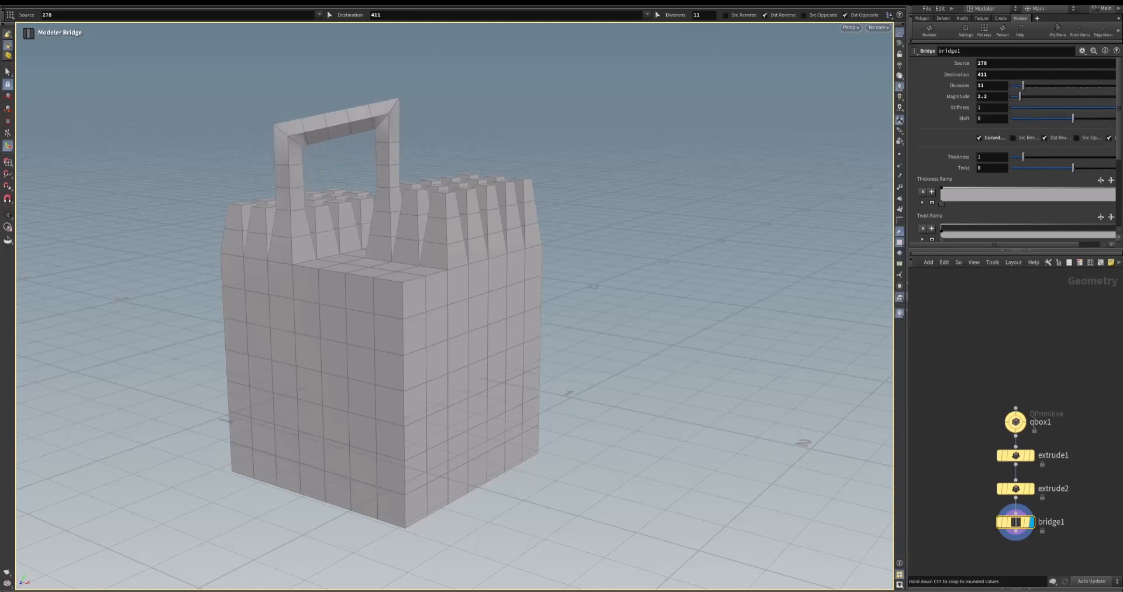
key(Escape)
drag(735, 190, 755, 257)
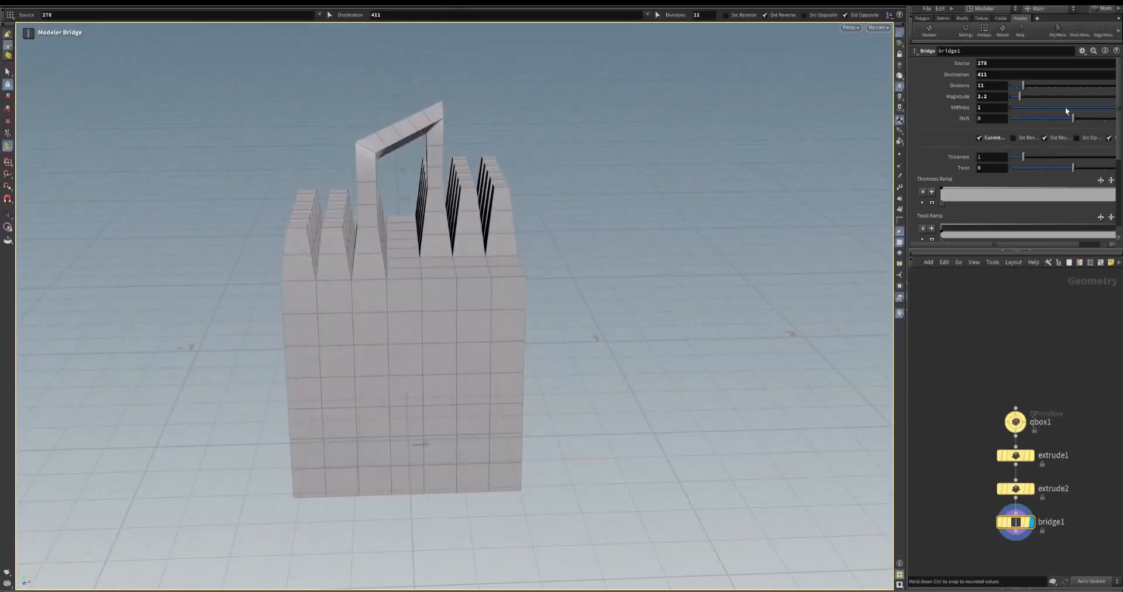
drag(1066, 107, 993, 108)
drag(731, 234, 748, 278)
key(Return)
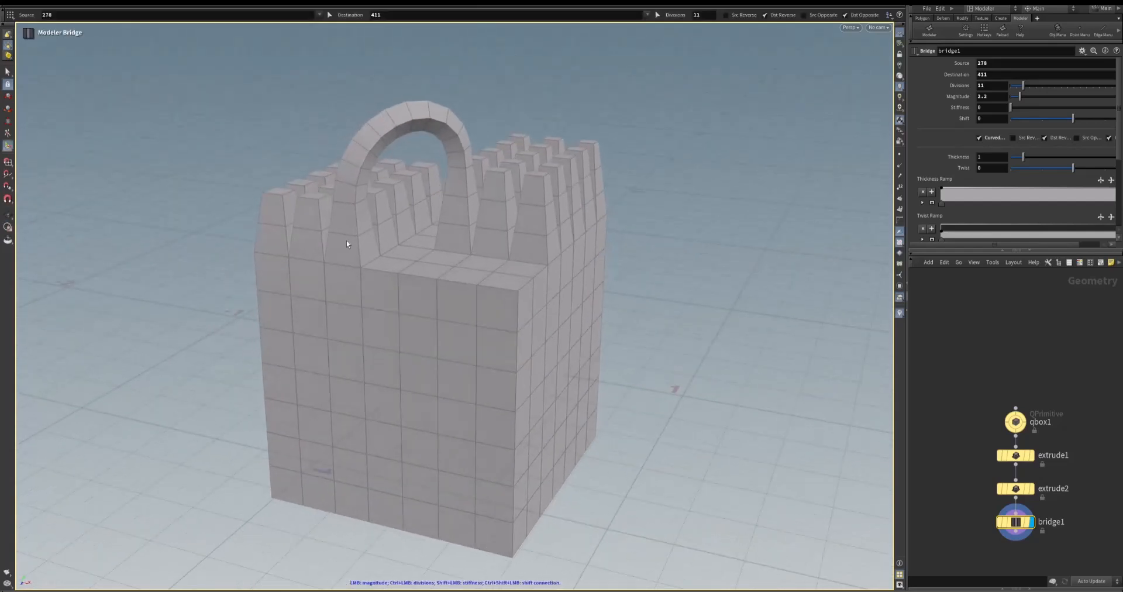
Select the strip of faces running along the outer side of the bridge and inspect how it connects both spikes
key(s)
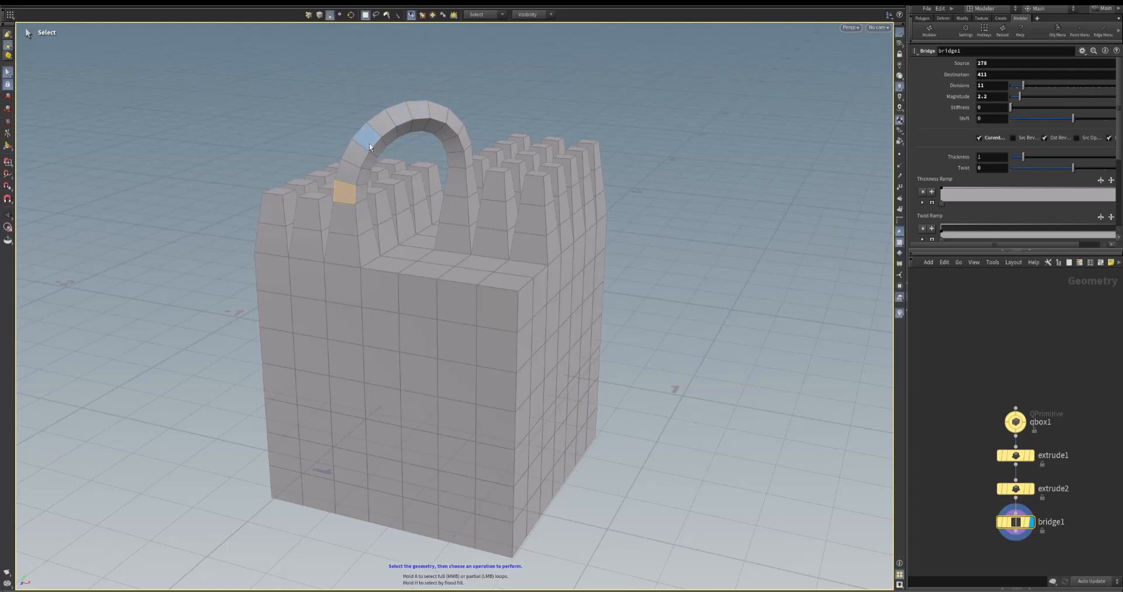
click(347, 179)
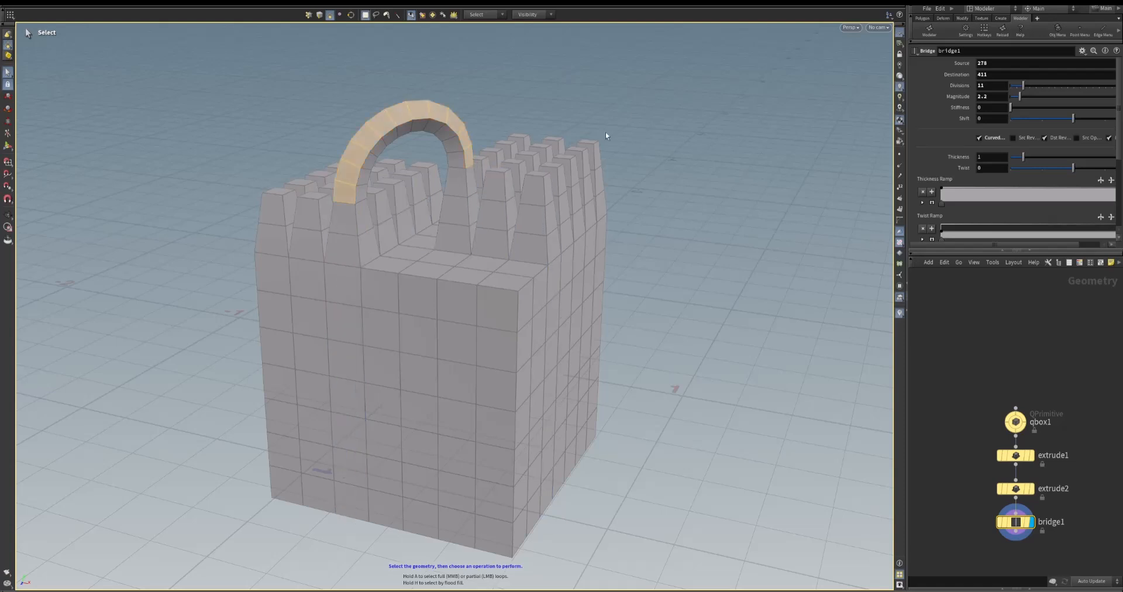
key(Escape)
drag(746, 197, 728, 225)
drag(374, 269, 462, 250)
key(s)
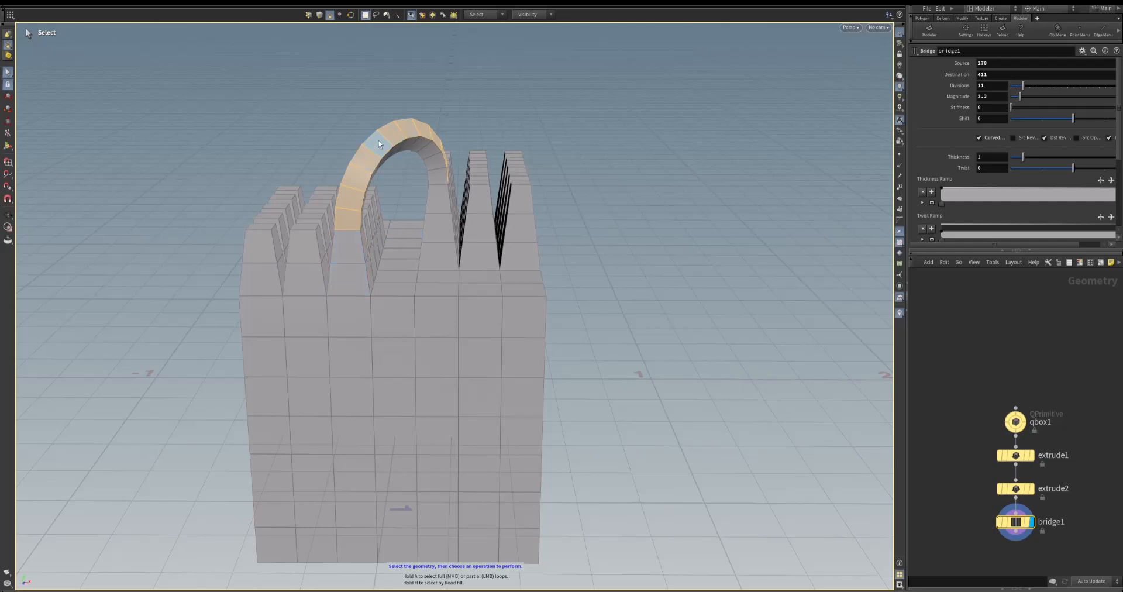
alt+drag(649, 256, 550, 253)
alt+drag(403, 255, 371, 269)
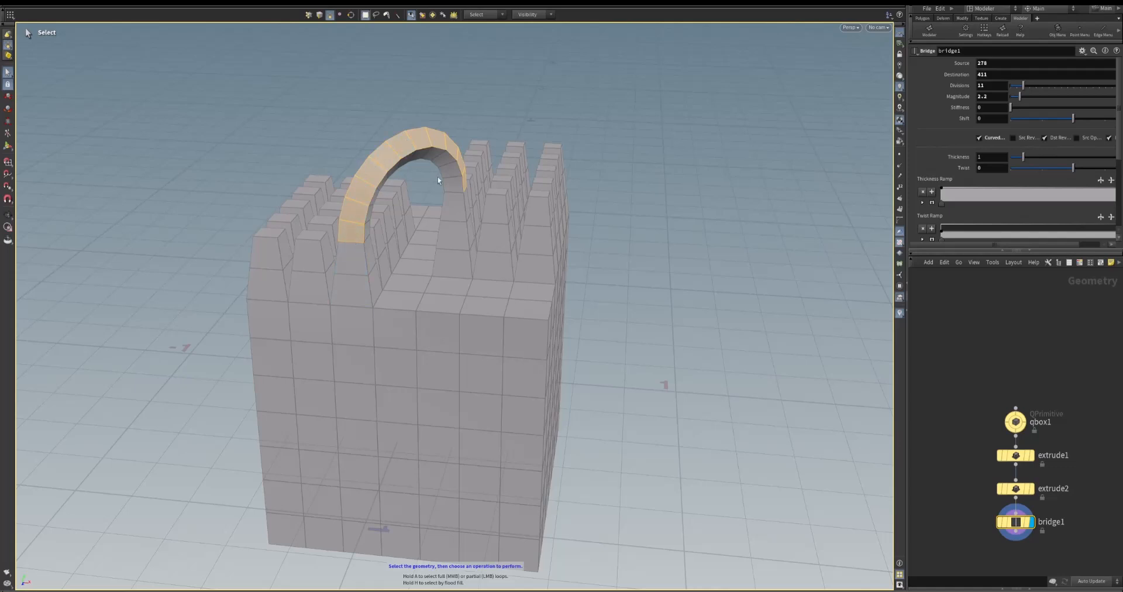
alt+drag(650, 250, 644, 254)
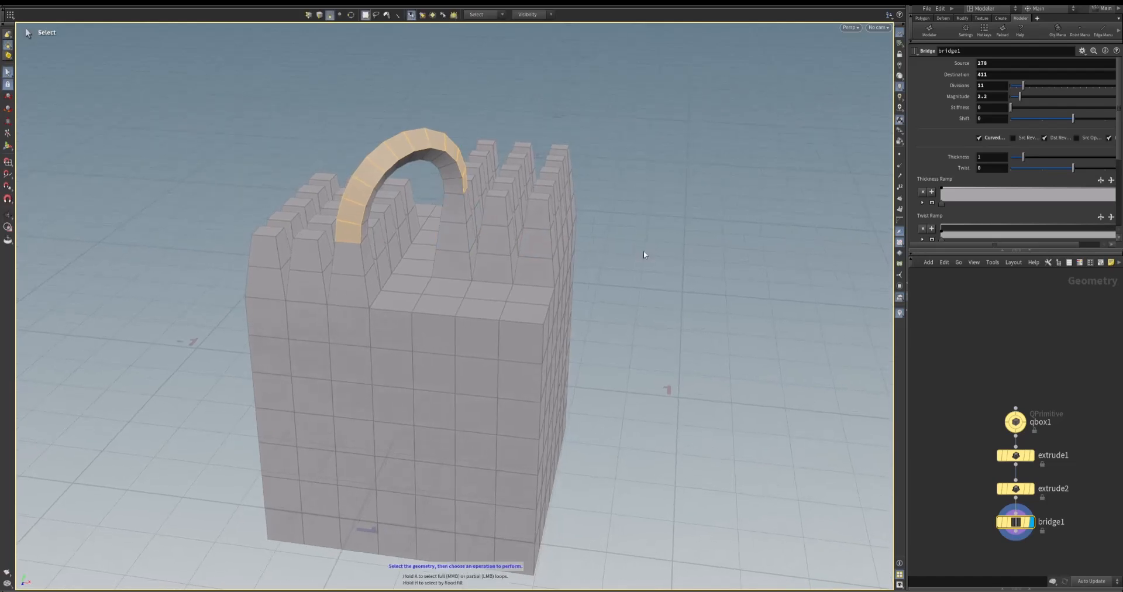
alt+drag(683, 220, 684, 248)
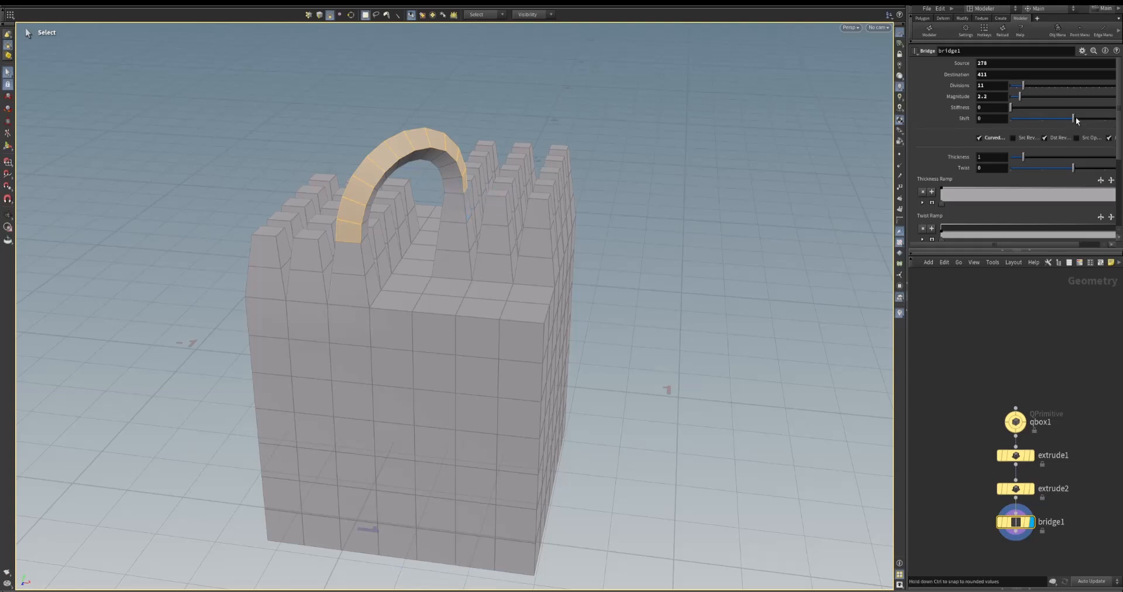
Try a shift of -1 on the bridge connection and reset it to 0
drag(1063, 120, 1043, 135)
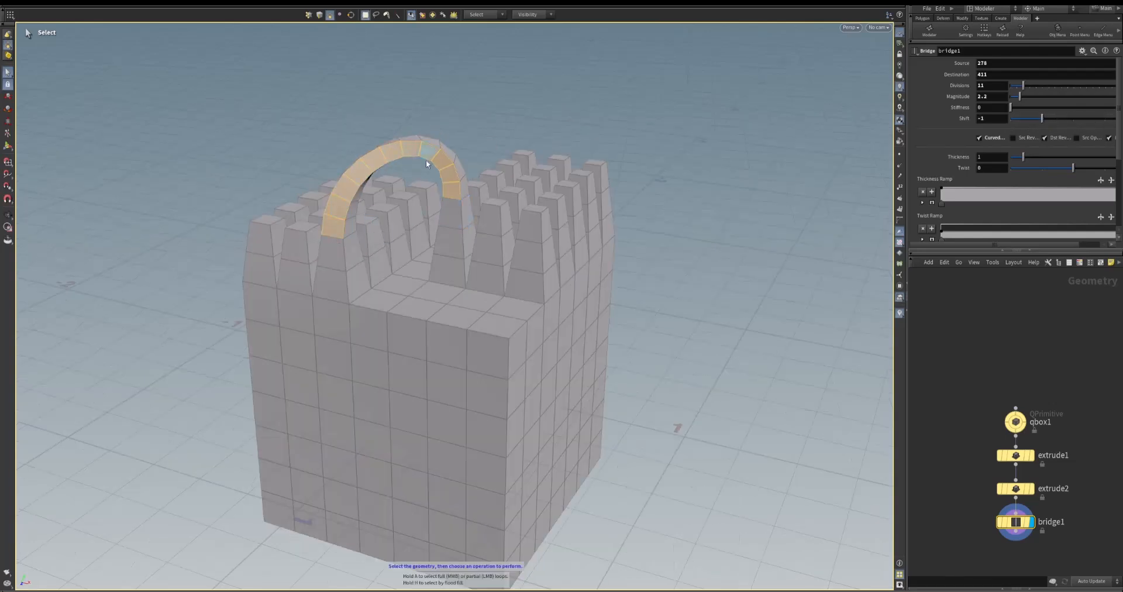
alt+drag(446, 233, 468, 226)
drag(667, 253, 646, 263)
key(s)
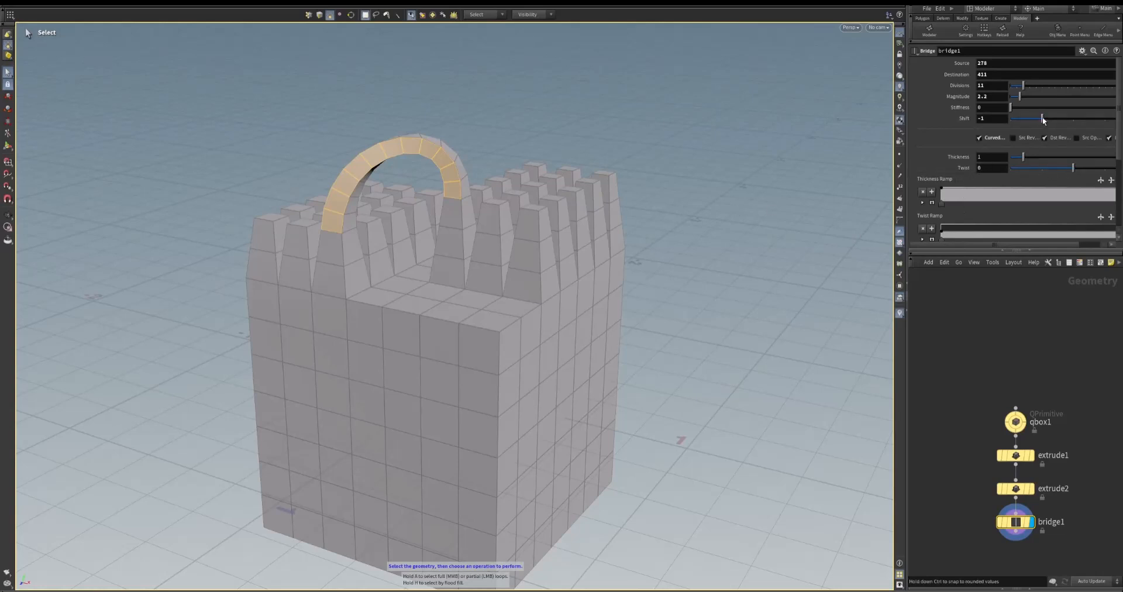
drag(1042, 119, 1064, 119)
alt+drag(763, 208, 759, 266)
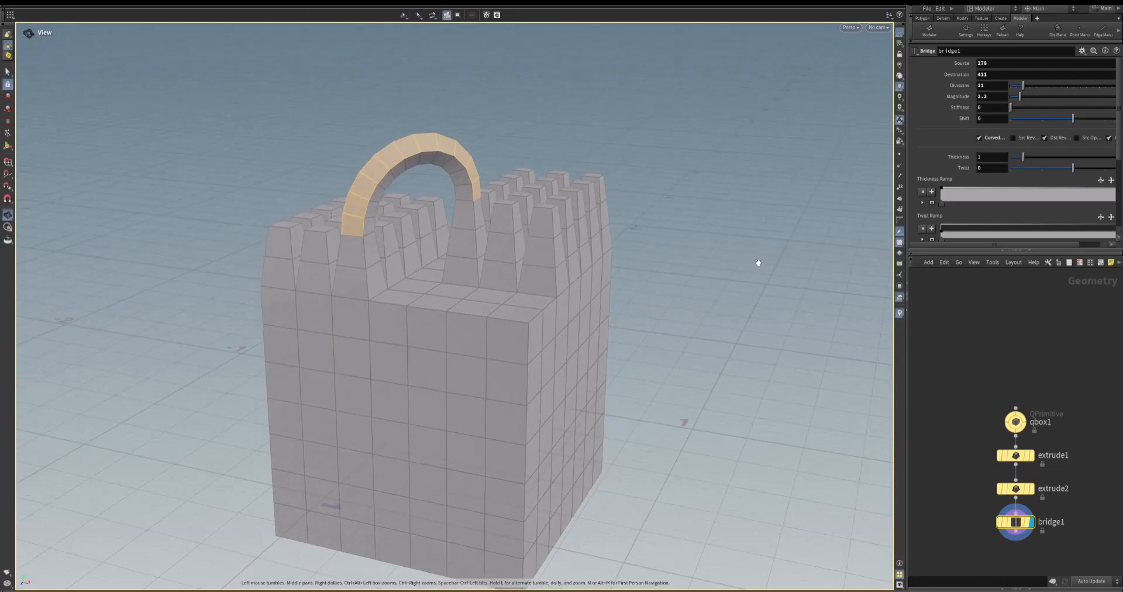
Raise the bridge's divisions to 20 and set its twist to 1
drag(1022, 91, 1037, 88)
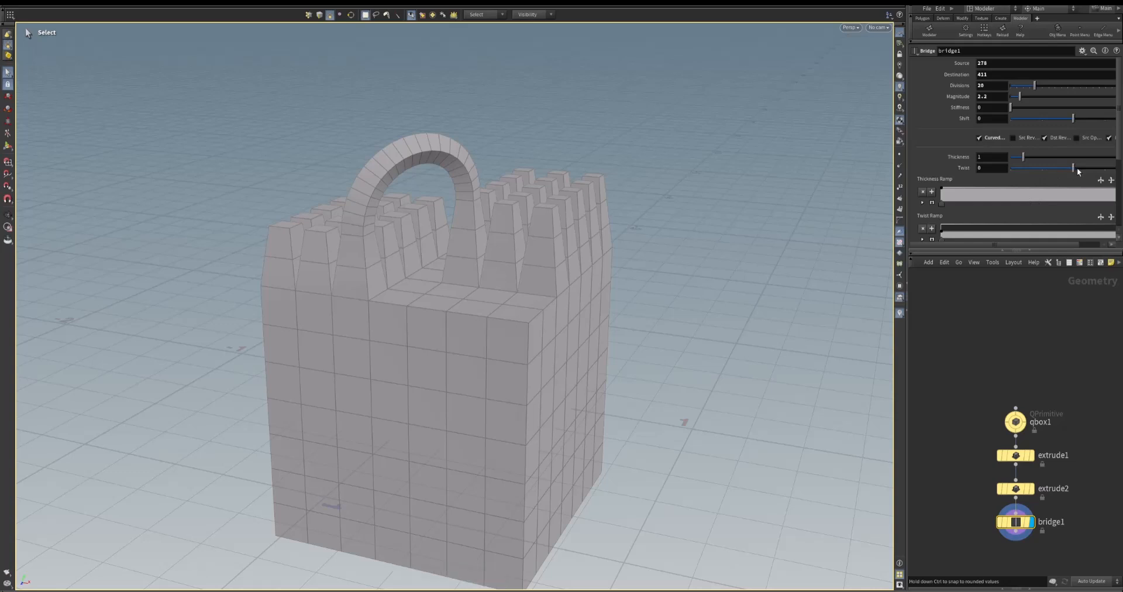
drag(1087, 167, 1105, 168)
key(Escape)
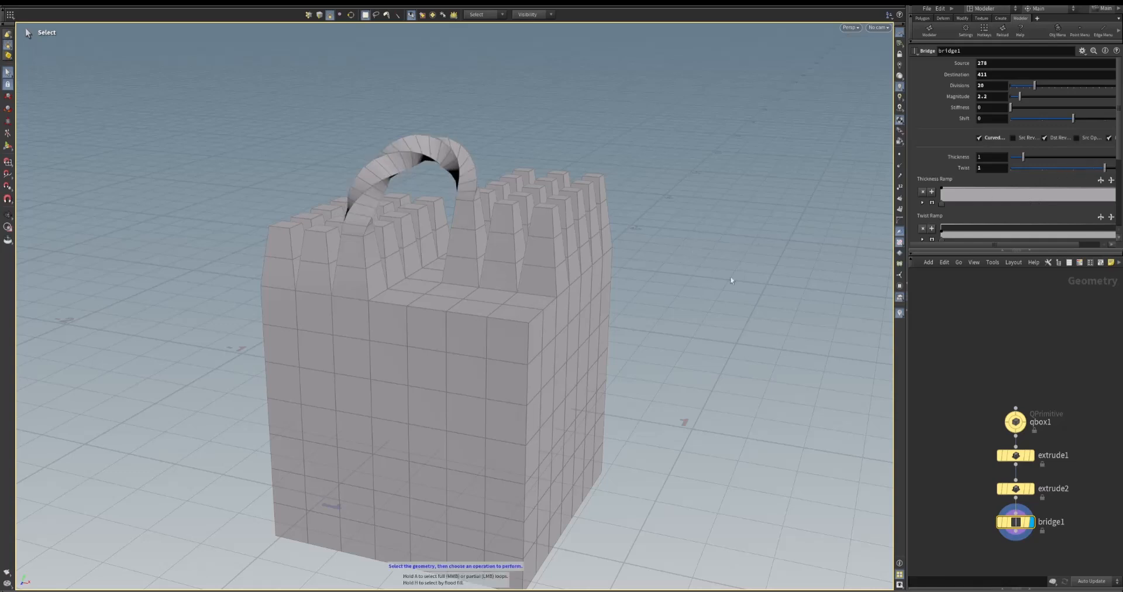
drag(745, 271, 728, 269)
key(s)
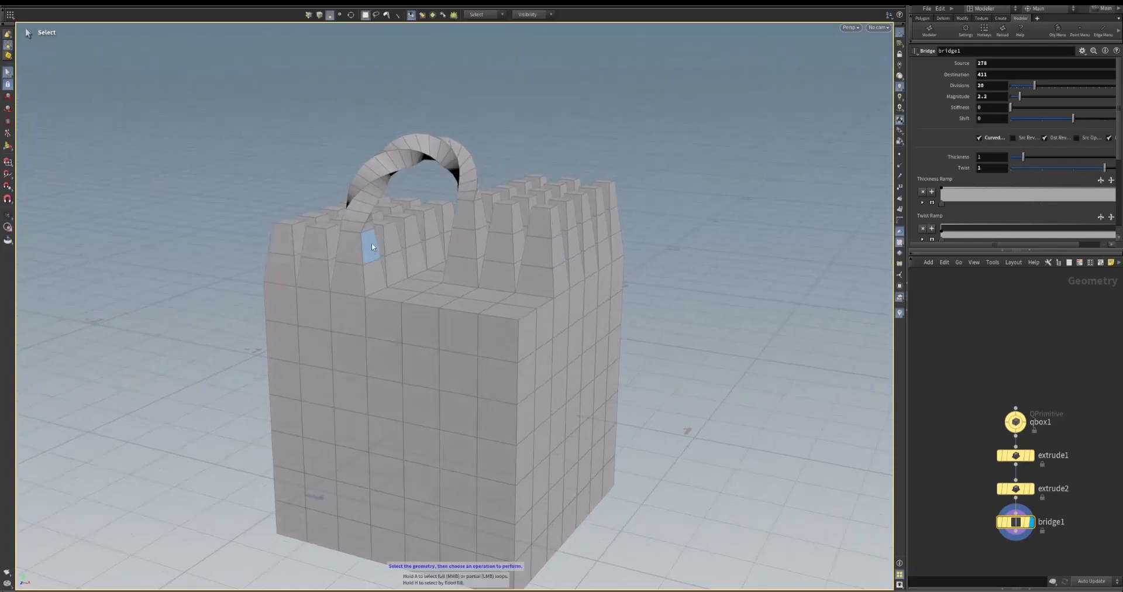
Select the face loop running through the twisted bridge and around the box, inspect it, and clear the selection
click(345, 226)
key(a)
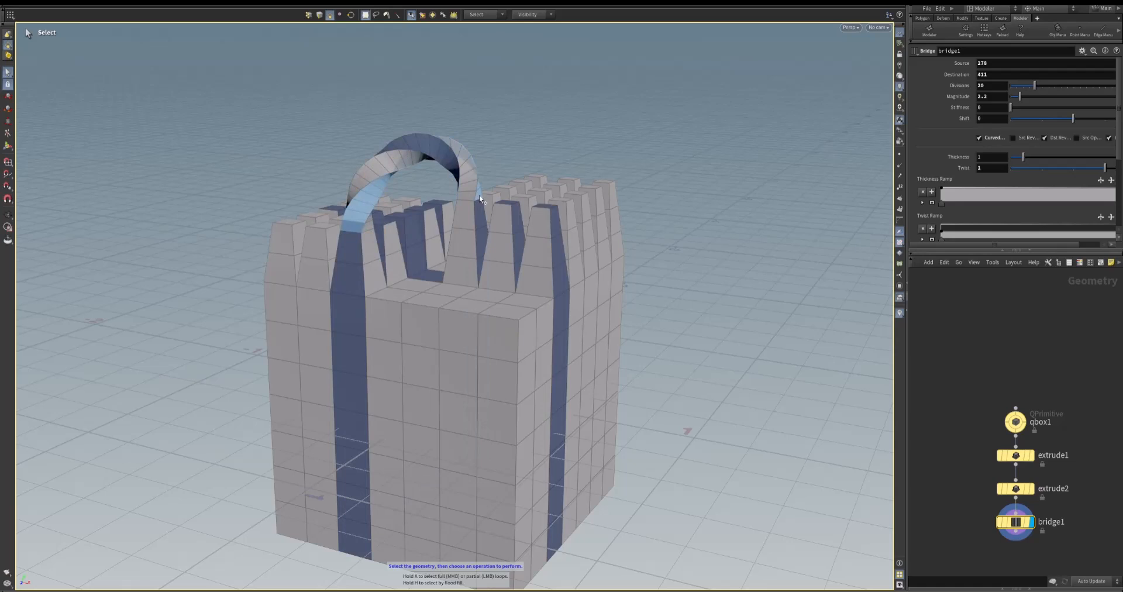
click(480, 195)
key(Escape)
drag(699, 184, 671, 200)
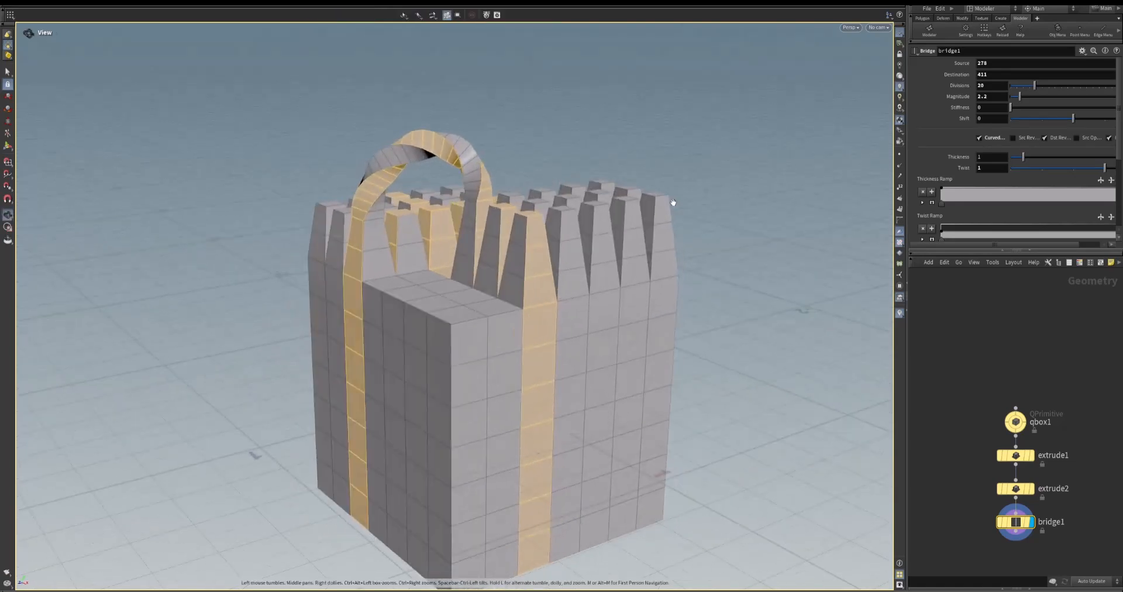
key(s)
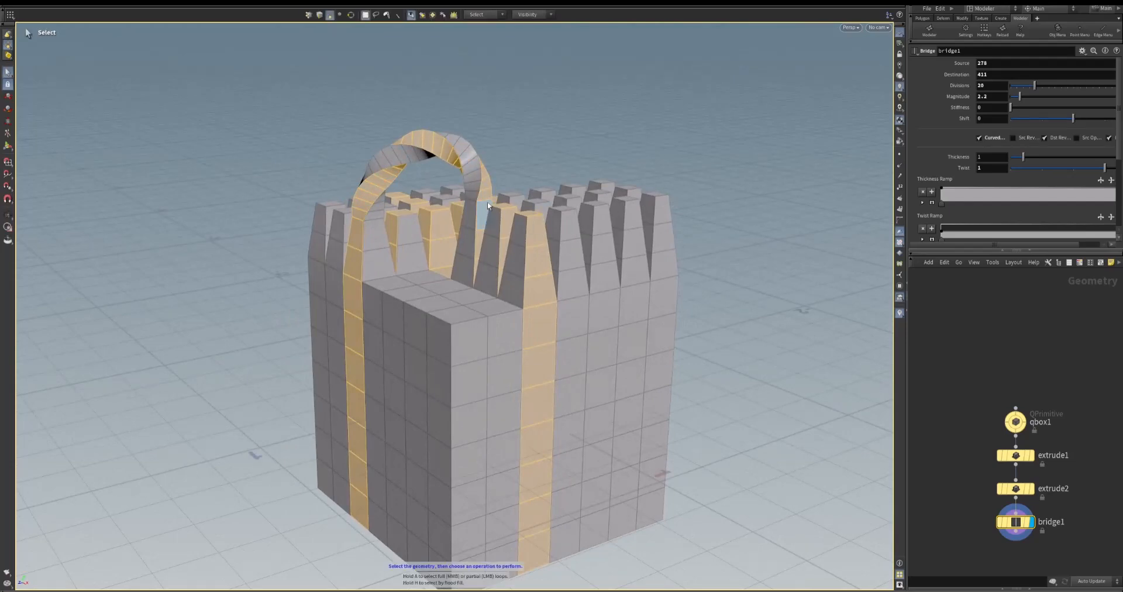
alt+drag(473, 208, 739, 206)
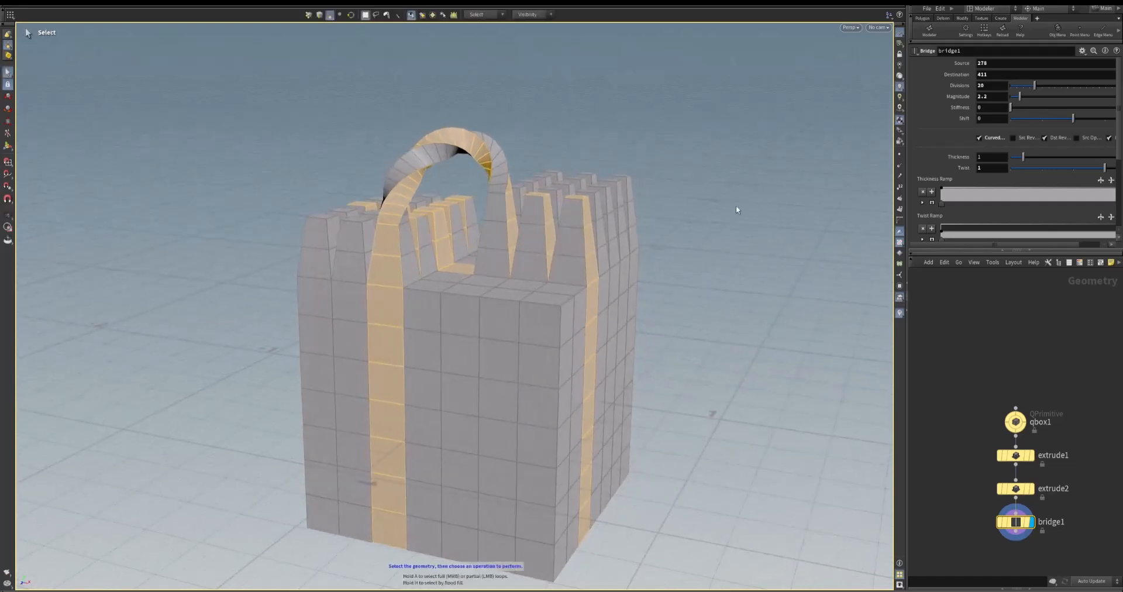
click(740, 207)
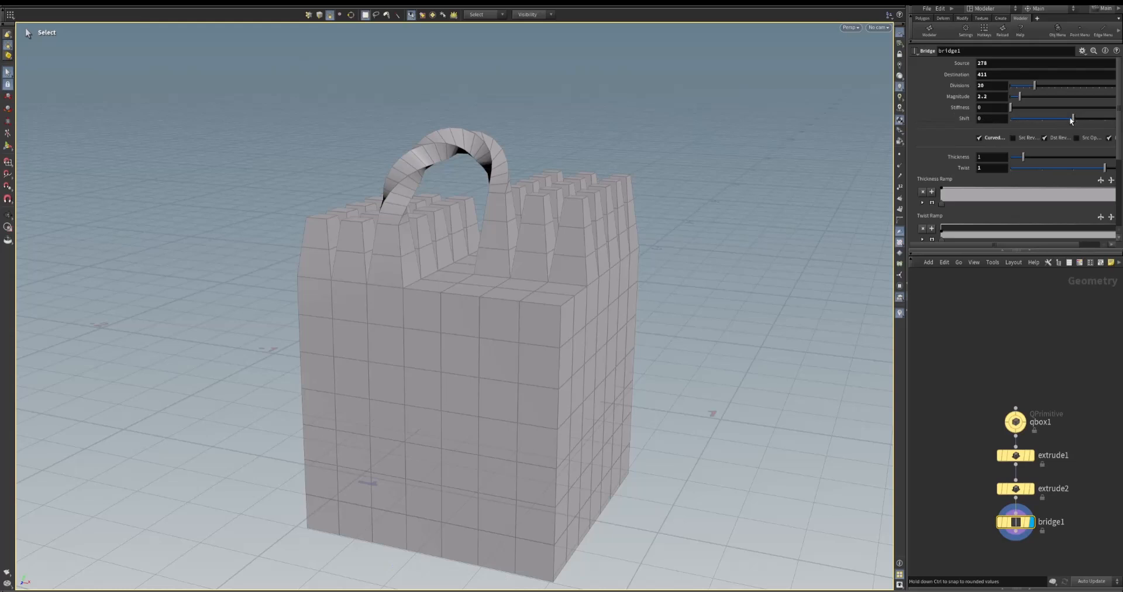
Set the twisted bridge's shift to -1 and select the partial face loop between its two end faces
drag(1074, 120, 1042, 119)
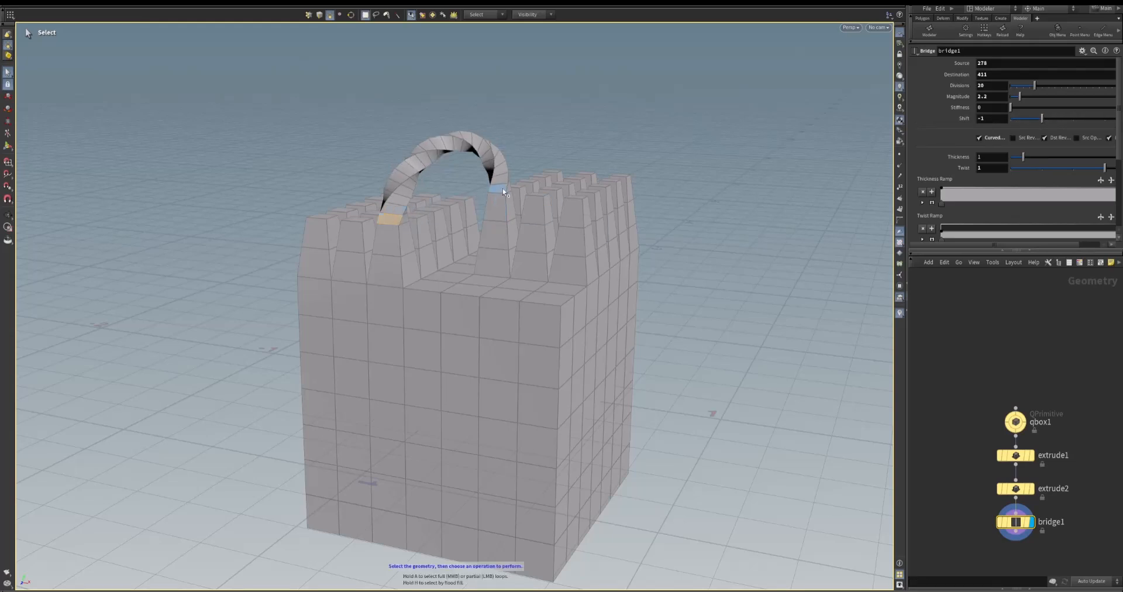
key(a)
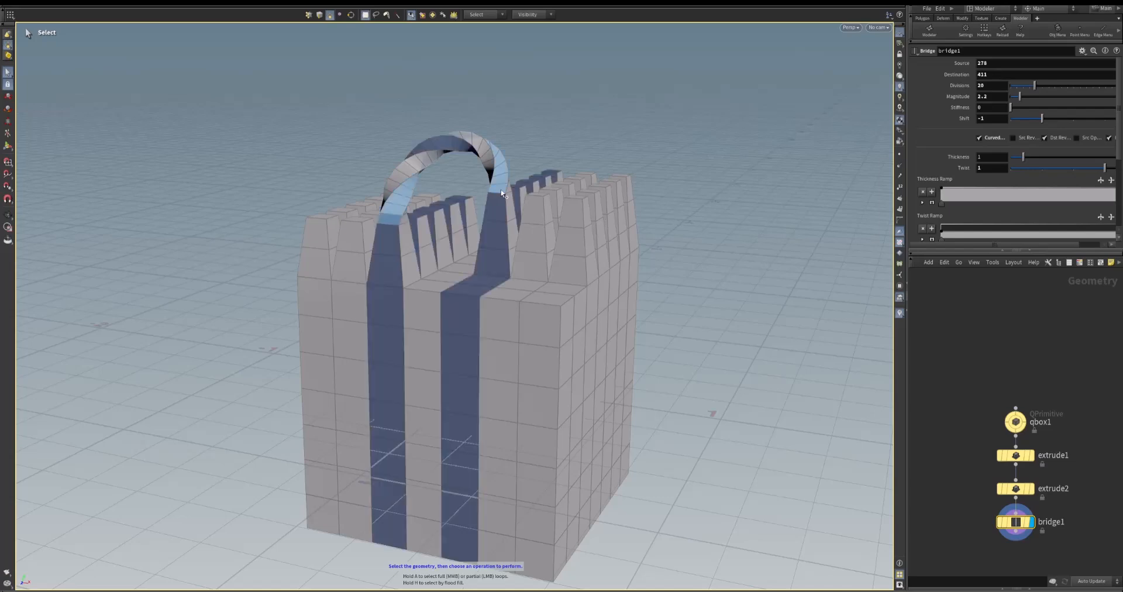
click(502, 192)
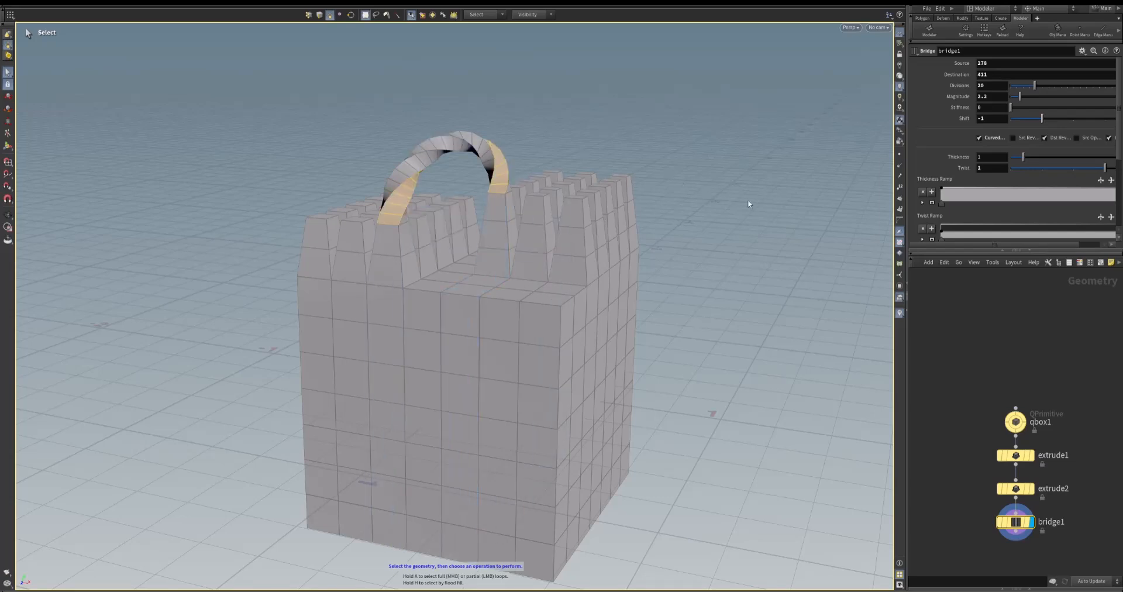
mouse_move(785, 231)
alt+mouse_down()
mouse_move(746, 197)
mouse_move(639, 261)
mouse_move(860, 230)
mouse_move(825, 247)
mouse_move(760, 226)
mouse_move(787, 220)
alt+mouse_up()
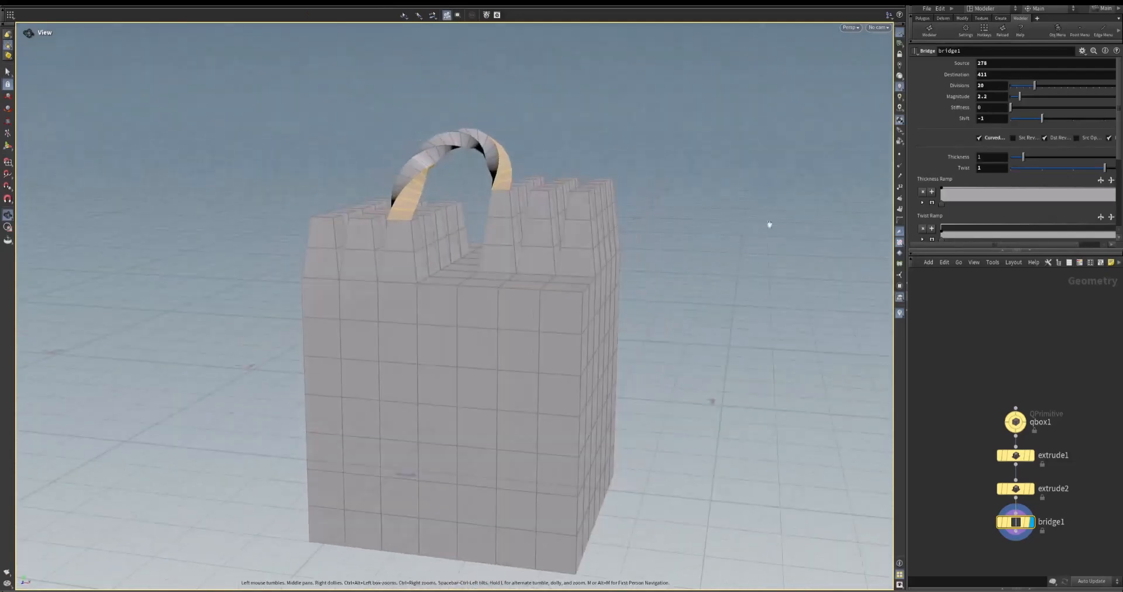
drag(416, 251, 418, 240)
key(s)
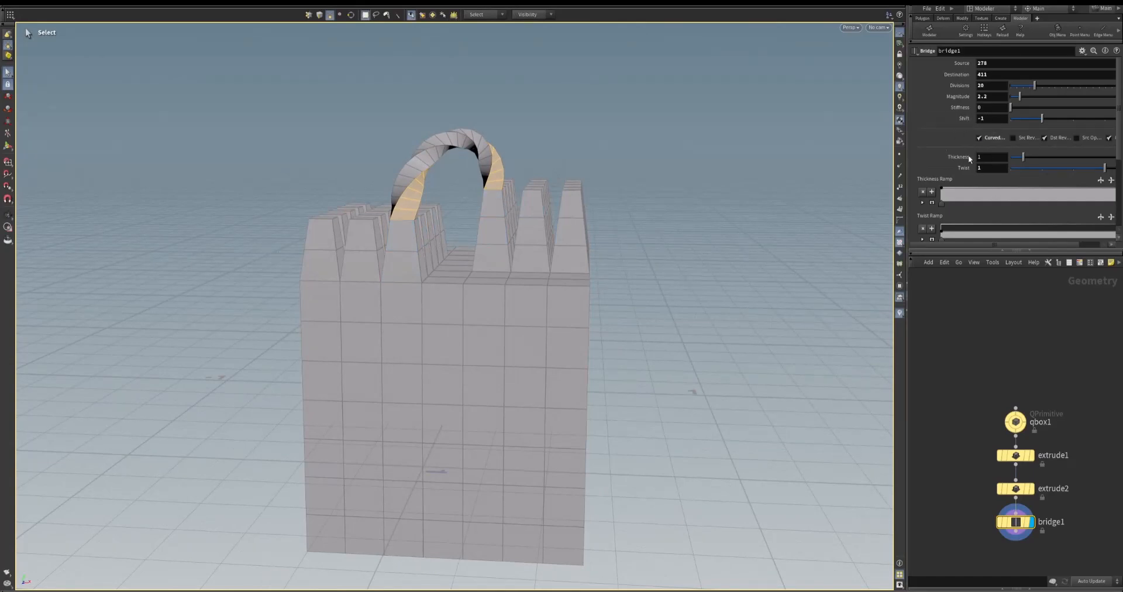
alt+drag(655, 275, 572, 304)
alt+drag(742, 346, 627, 374)
key(s)
alt+drag(545, 345, 493, 297)
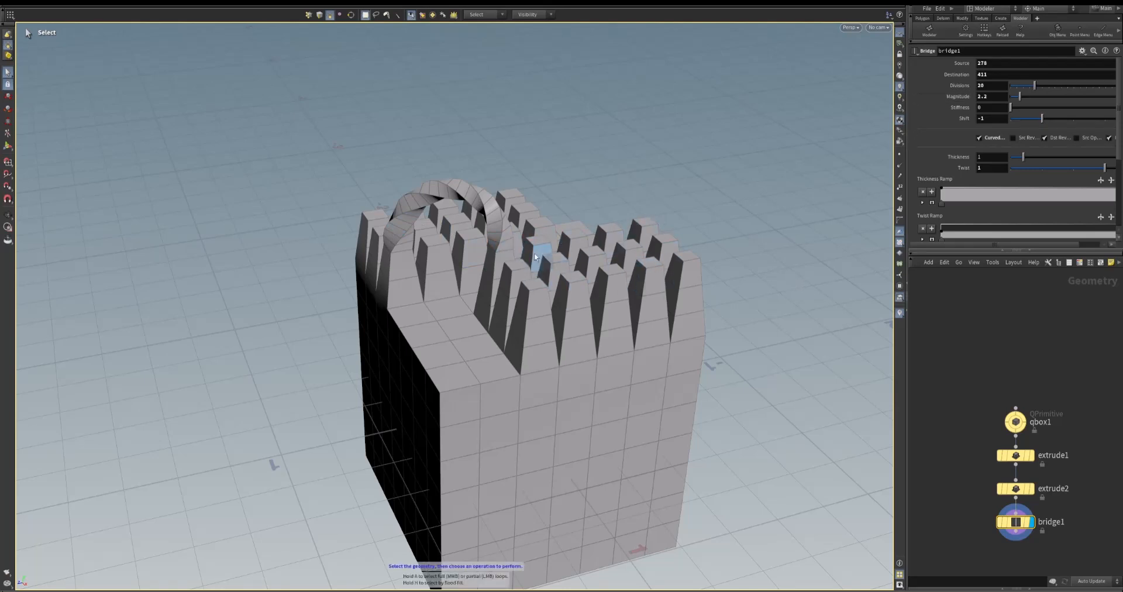
alt+drag(541, 276, 441, 196)
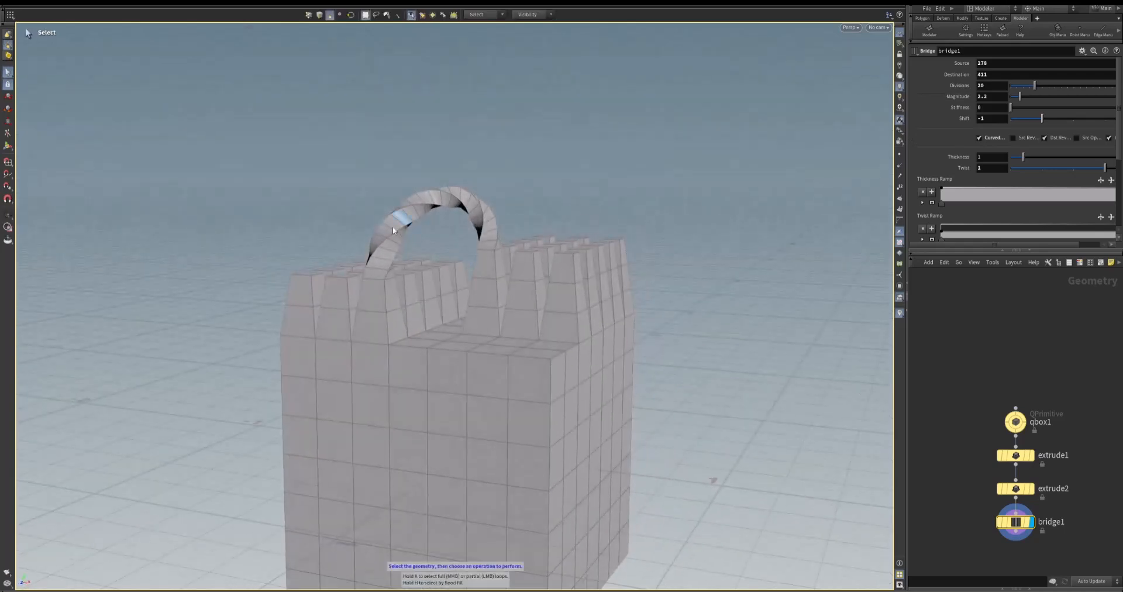
Widen the parameter pane beside the viewport so the bridge's full settings are readable
alt+drag(518, 263, 582, 230)
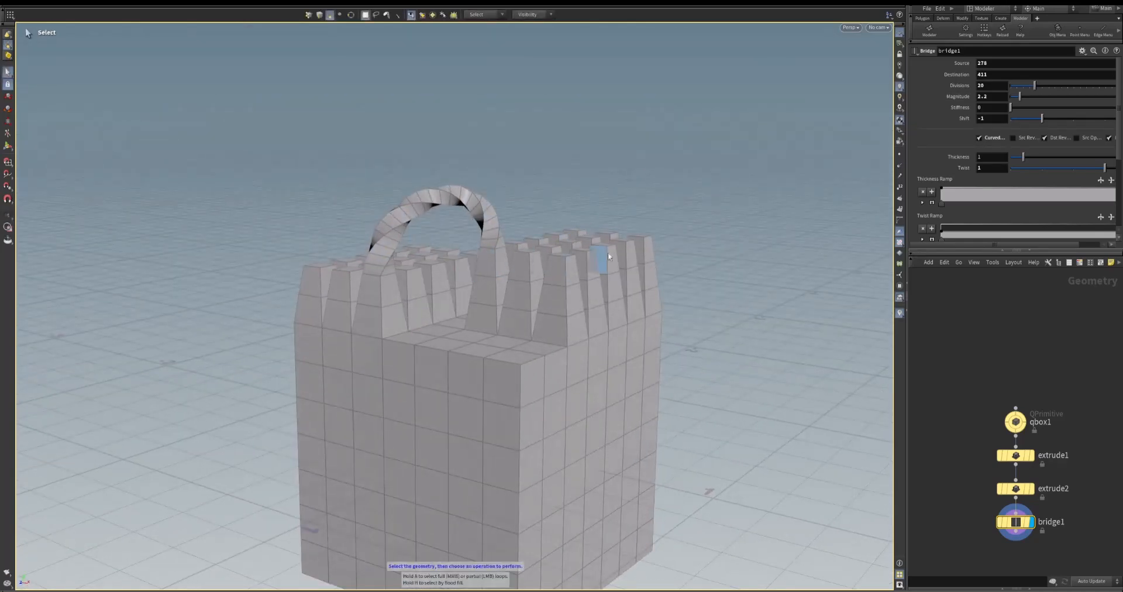
alt+drag(622, 306, 570, 328)
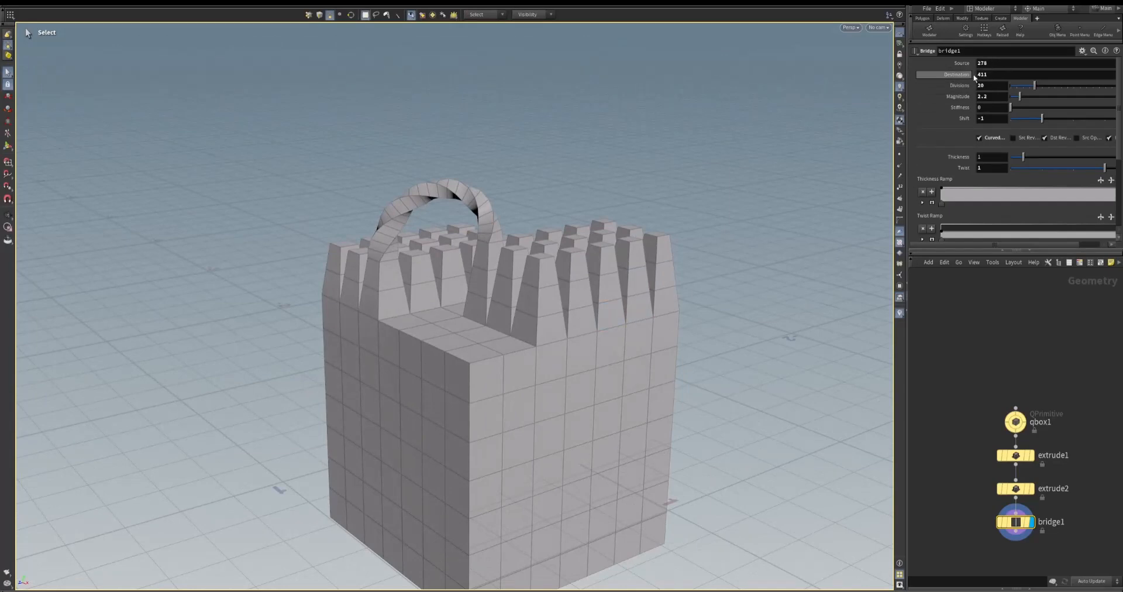
drag(908, 359, 863, 354)
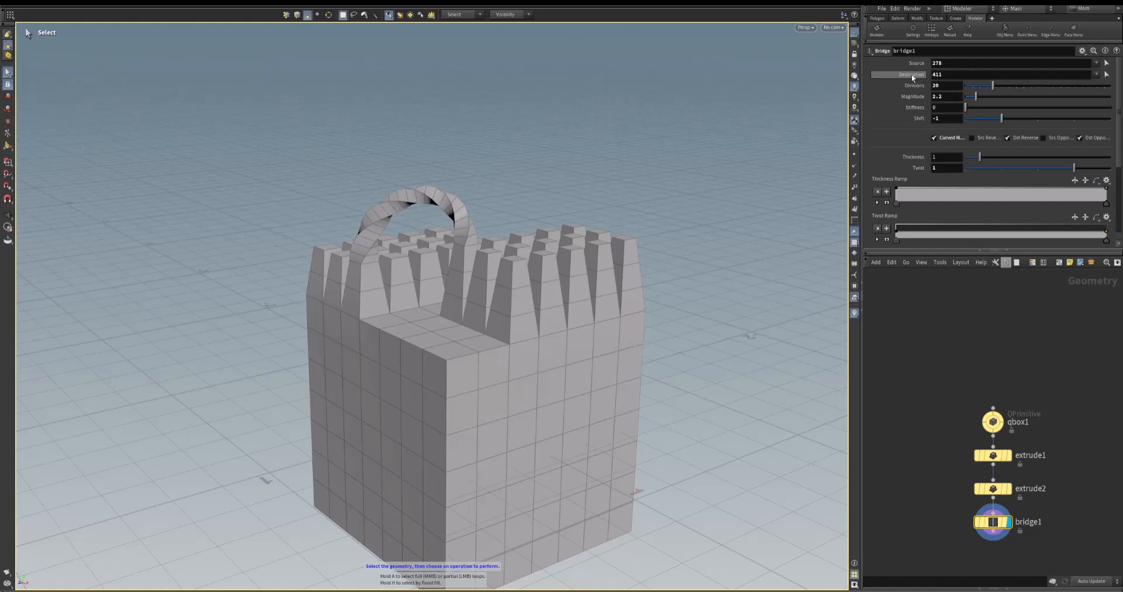
Inspect the faces assigned as the bridge's source and destination on the model, and display the bridge node again
click(1106, 64)
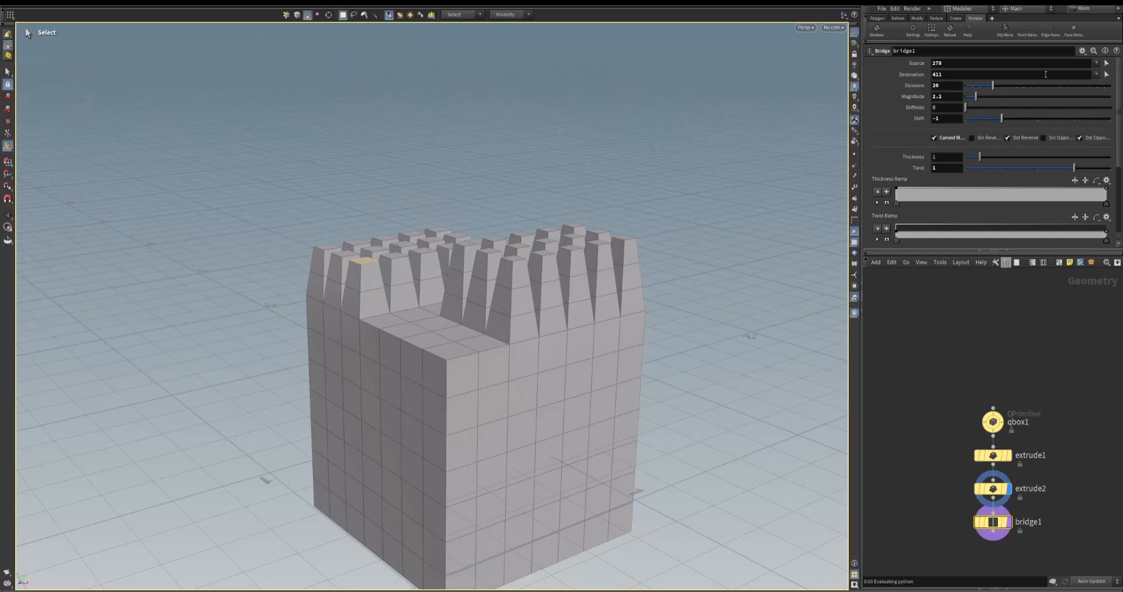
key(Escape)
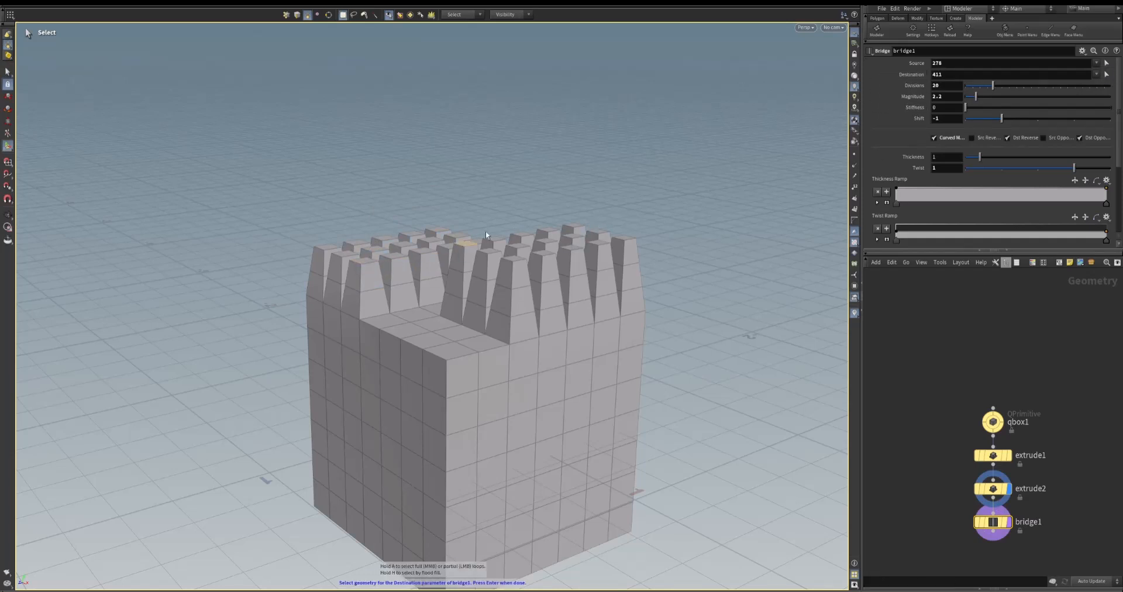
drag(486, 231, 480, 307)
scroll(521, 270, down, 5)
key(s)
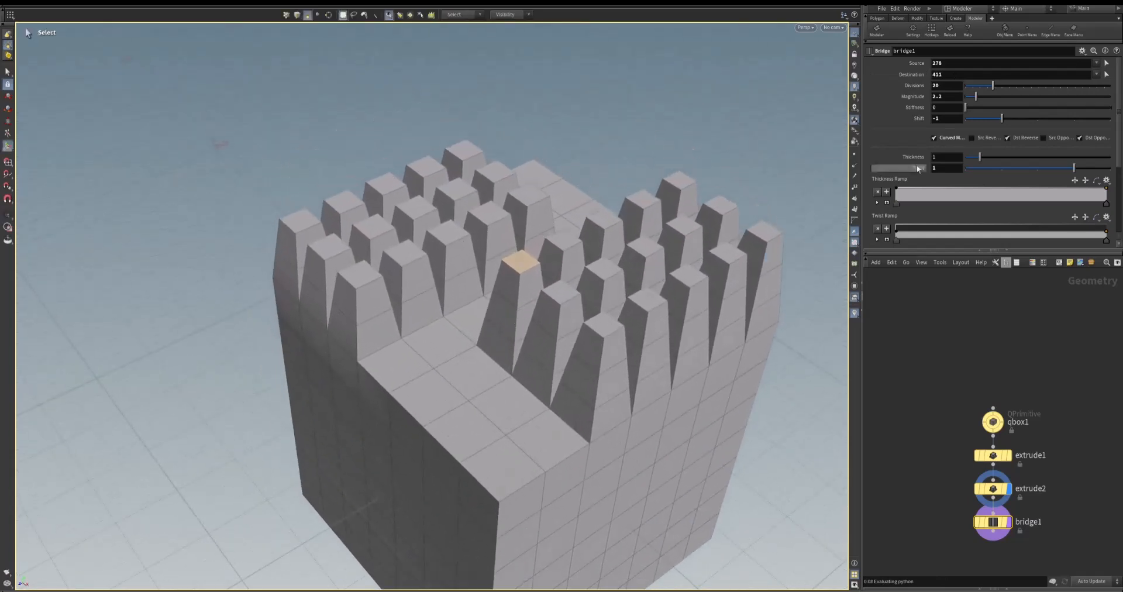
click(1106, 74)
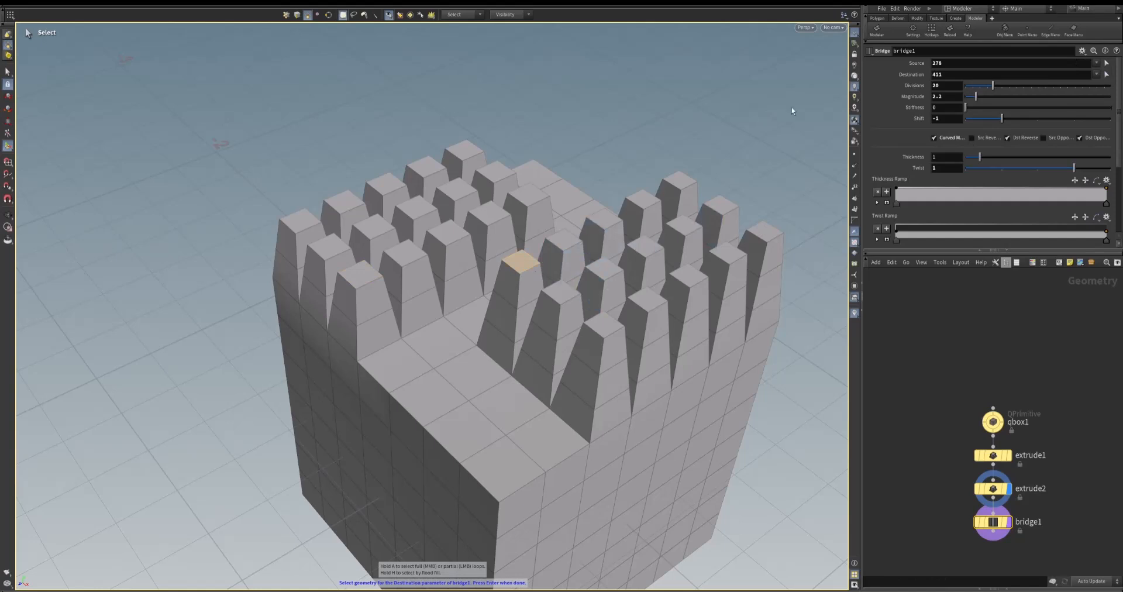
key(Return)
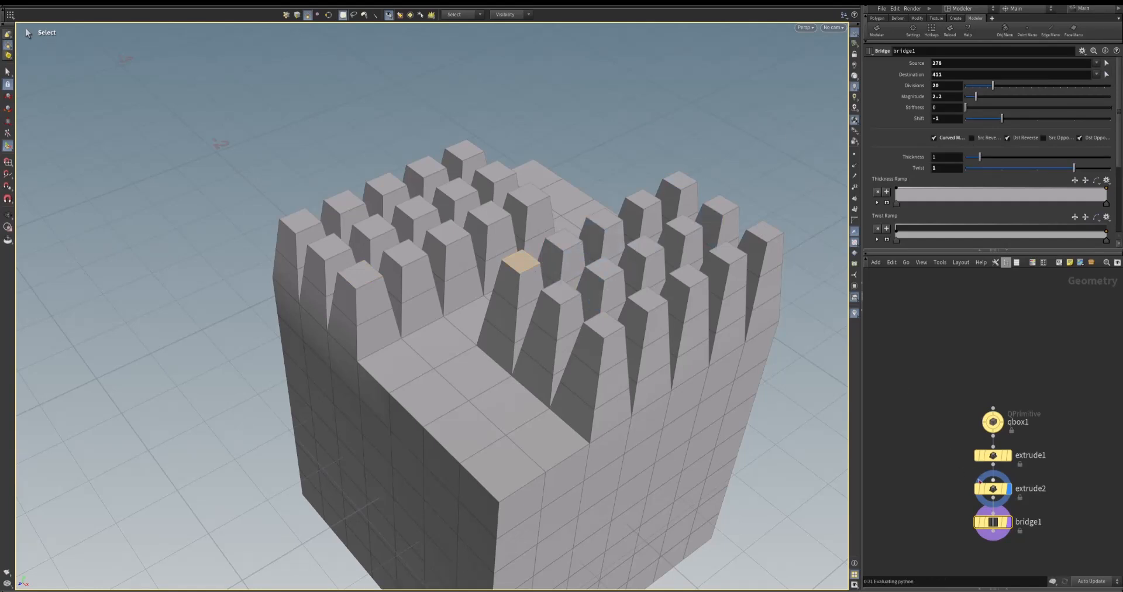
click(1010, 522)
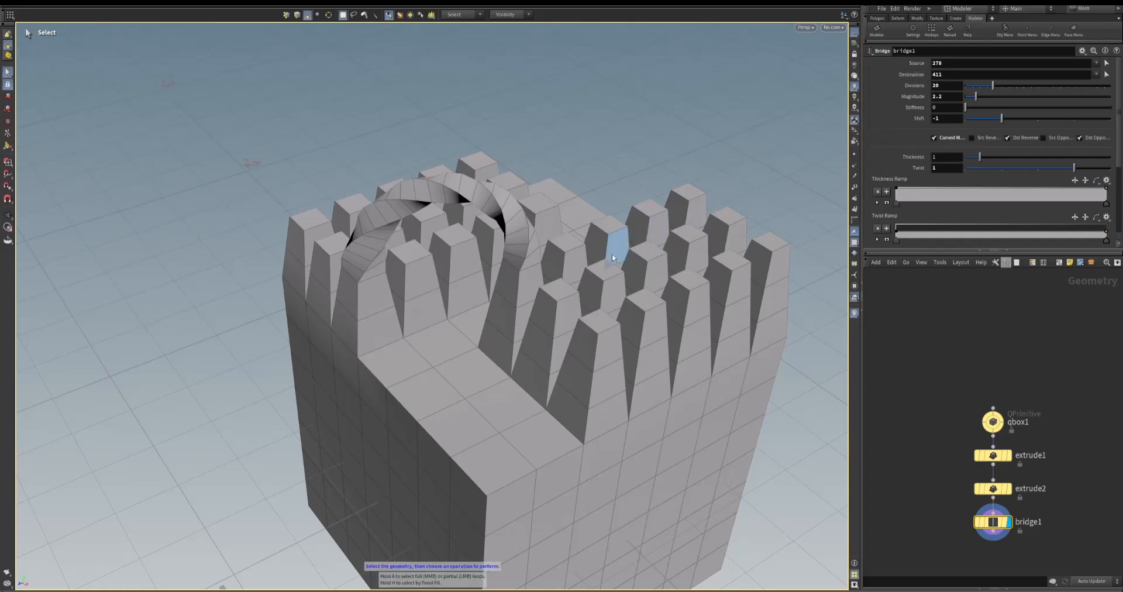
Set the bridge's destination face to 412 and inspect the relocated arch
middle_click(945, 74)
mouse_move(954, 74)
middle_down()
mouse_move(968, 74)
mouse_move(929, 75)
mouse_move(992, 70)
mouse_move(945, 75)
middle_up()
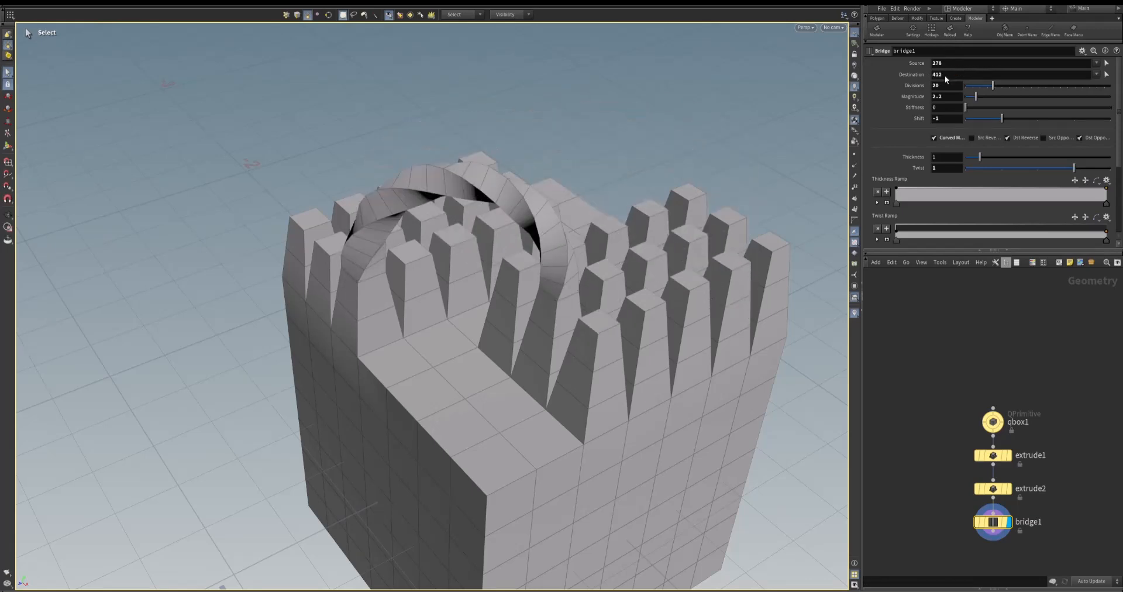
alt+drag(535, 288, 518, 245)
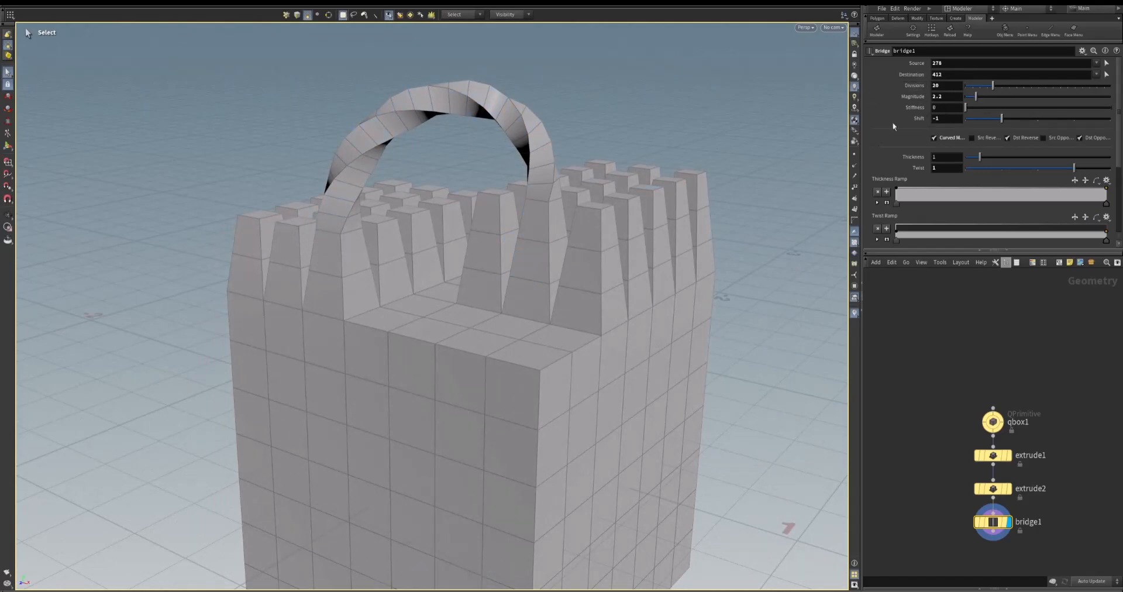
alt+drag(790, 370, 793, 370)
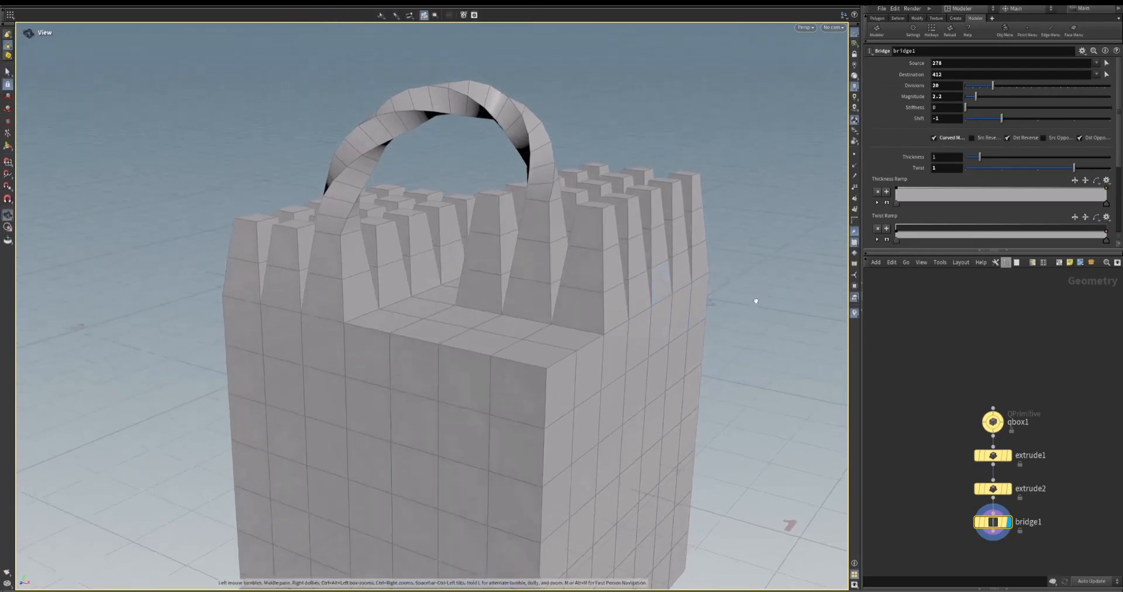
alt+drag(745, 304, 759, 301)
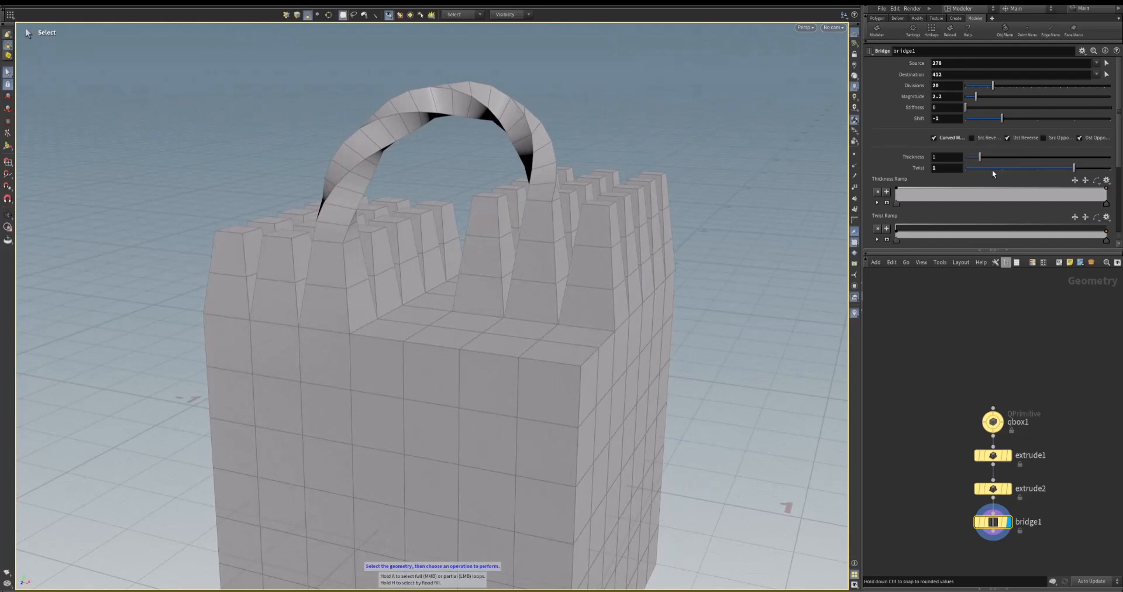
Set the bridge's twist to 0 and raise its divisions to 38
drag(1061, 170, 1043, 169)
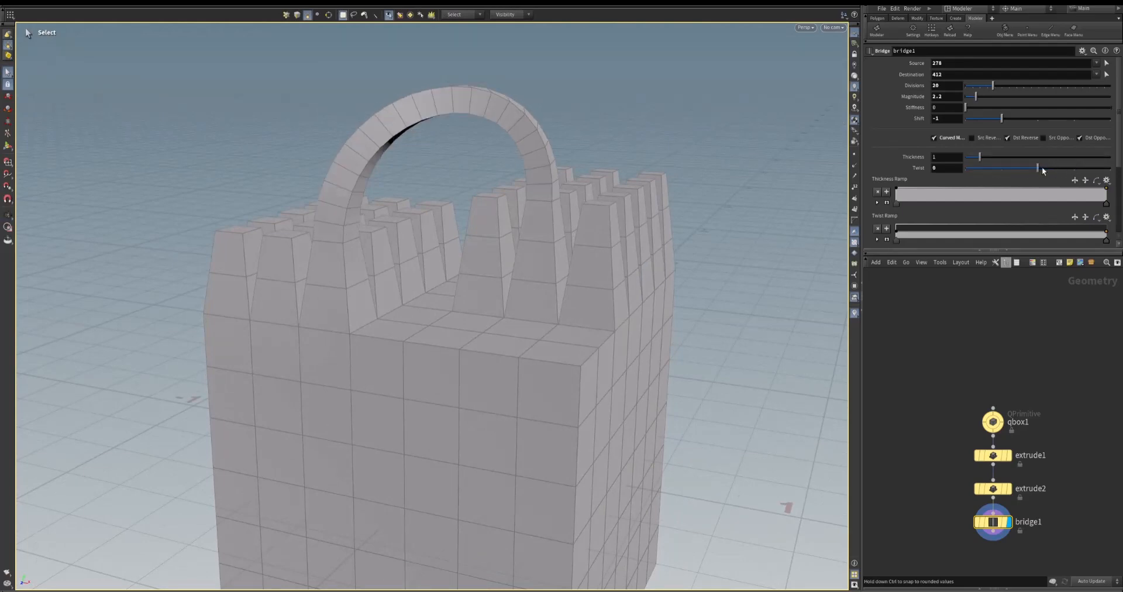
mouse_move(762, 236)
alt+mouse_down()
mouse_move(782, 238)
mouse_move(770, 238)
alt+mouse_up()
key(s)
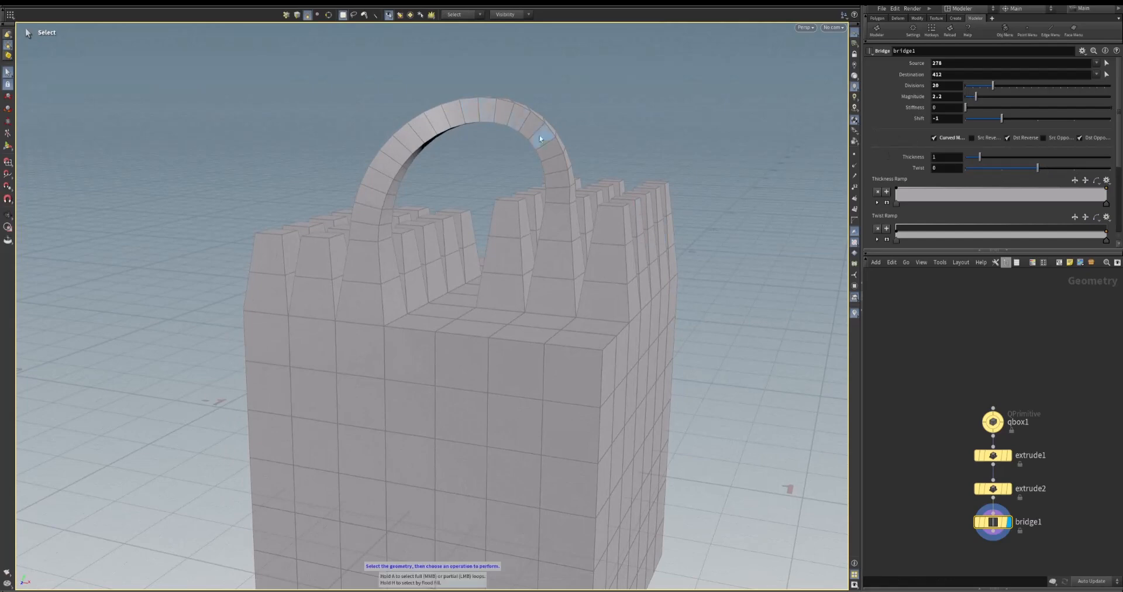
drag(993, 86, 1017, 93)
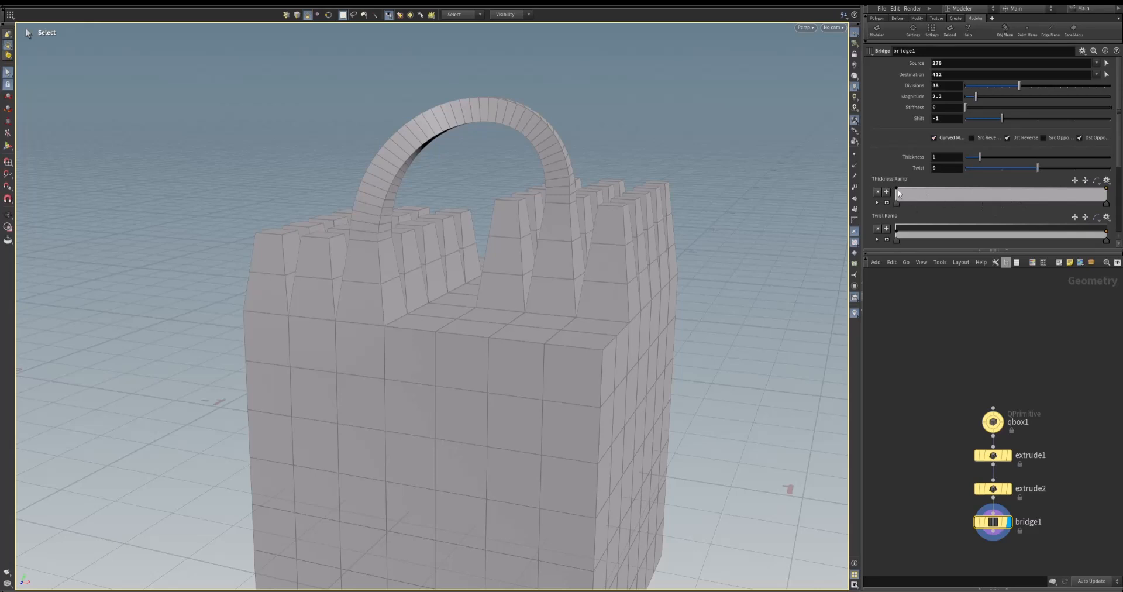
Shape the bridge's thickness ramp with added points that dip near both ends and peak in the middle
drag(898, 190, 895, 188)
click(926, 193)
click(975, 193)
drag(1043, 191, 1043, 194)
drag(924, 195, 975, 204)
drag(1044, 203, 1083, 204)
mouse_move(976, 204)
mouse_down()
mouse_move(1030, 204)
mouse_move(981, 208)
mouse_move(997, 209)
mouse_up()
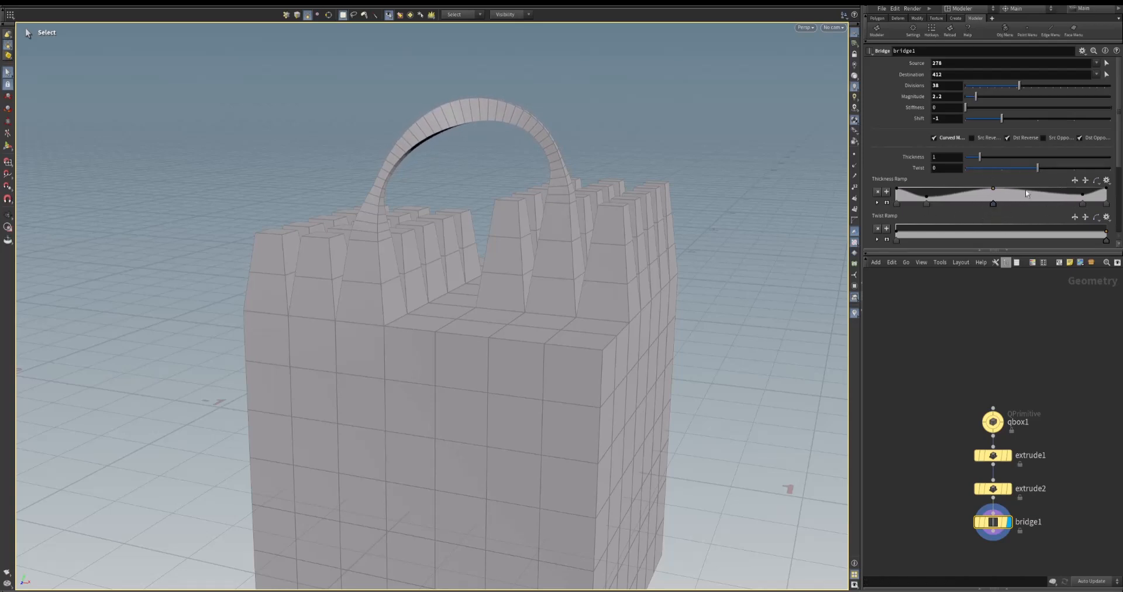
Refine the thickness ramp in its enlarged view, centring the peak and lowering both dips to about 0.21, and shrink the ramp again
click(886, 202)
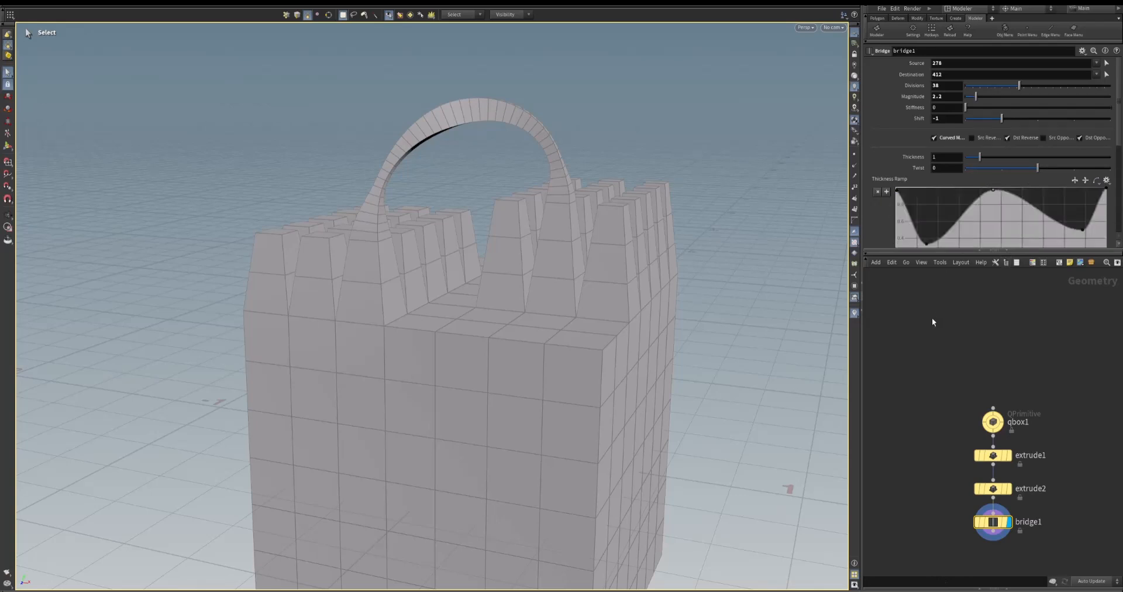
drag(875, 252, 878, 329)
mouse_move(993, 199)
mouse_down()
mouse_move(995, 227)
mouse_move(1007, 182)
mouse_up()
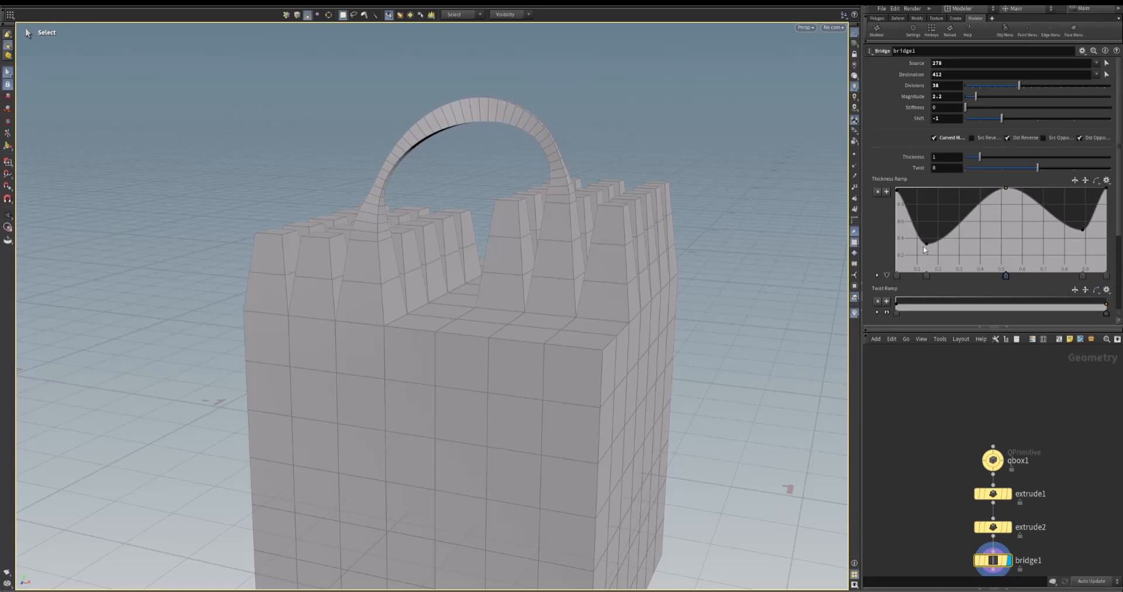
drag(926, 243, 928, 254)
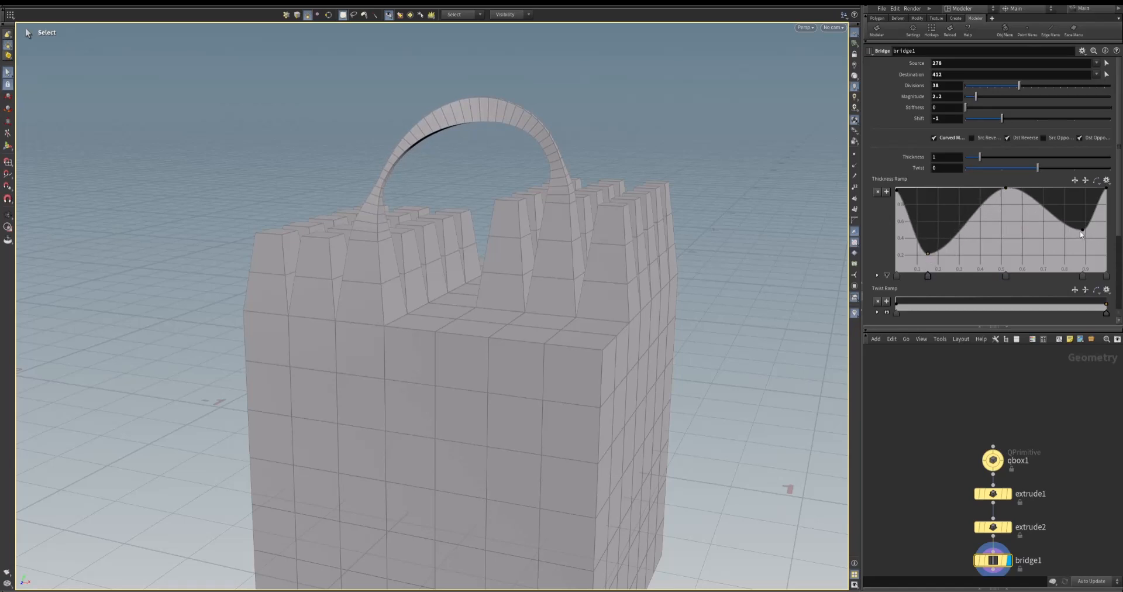
drag(1083, 229, 1081, 257)
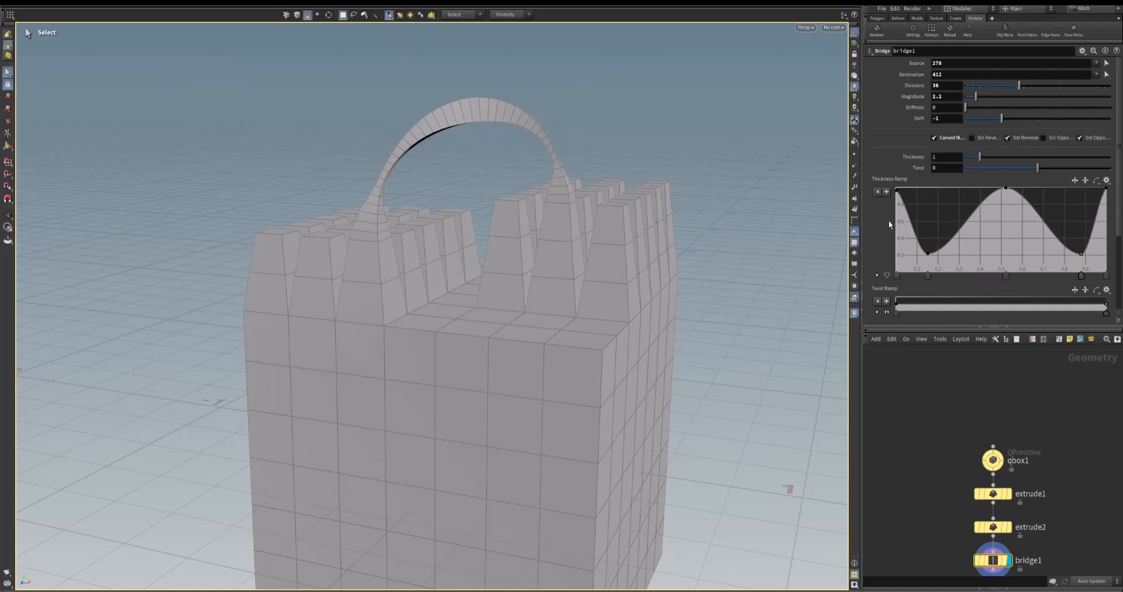
click(887, 274)
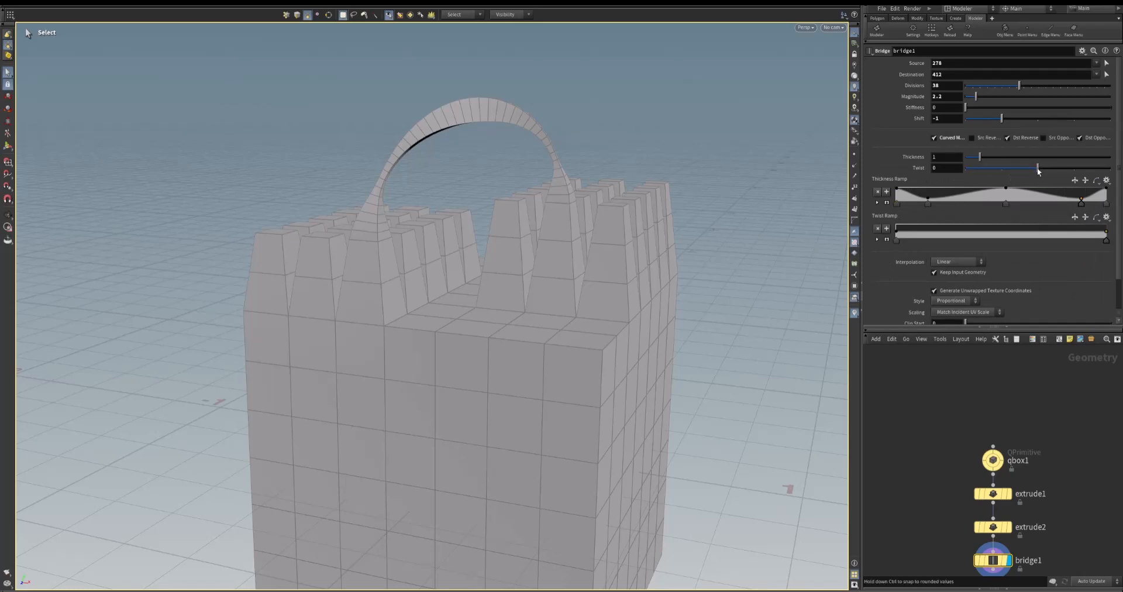
Set the bridge's twist to 1 and add a raised point near the middle of the twist ramp
ctrl+drag(1051, 172, 1074, 169)
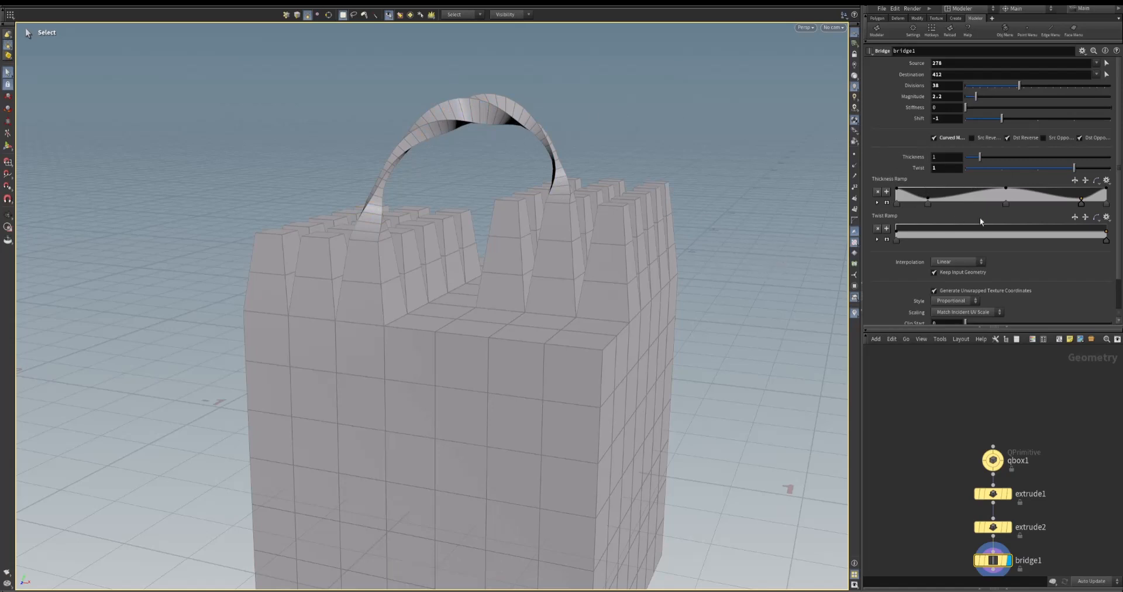
scroll(982, 218, down, 1)
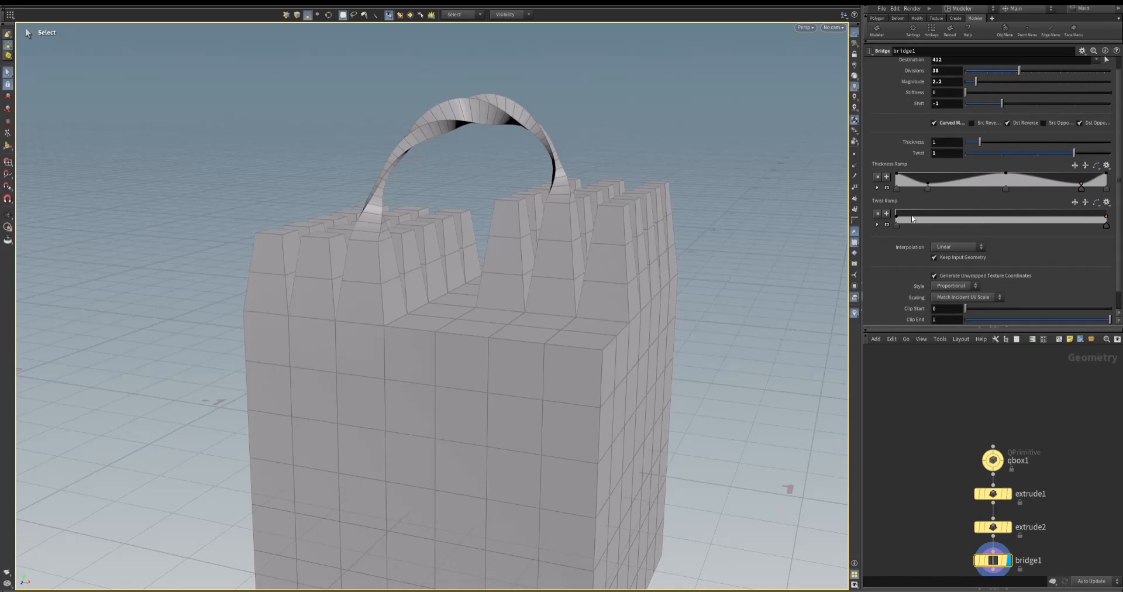
drag(897, 217, 901, 219)
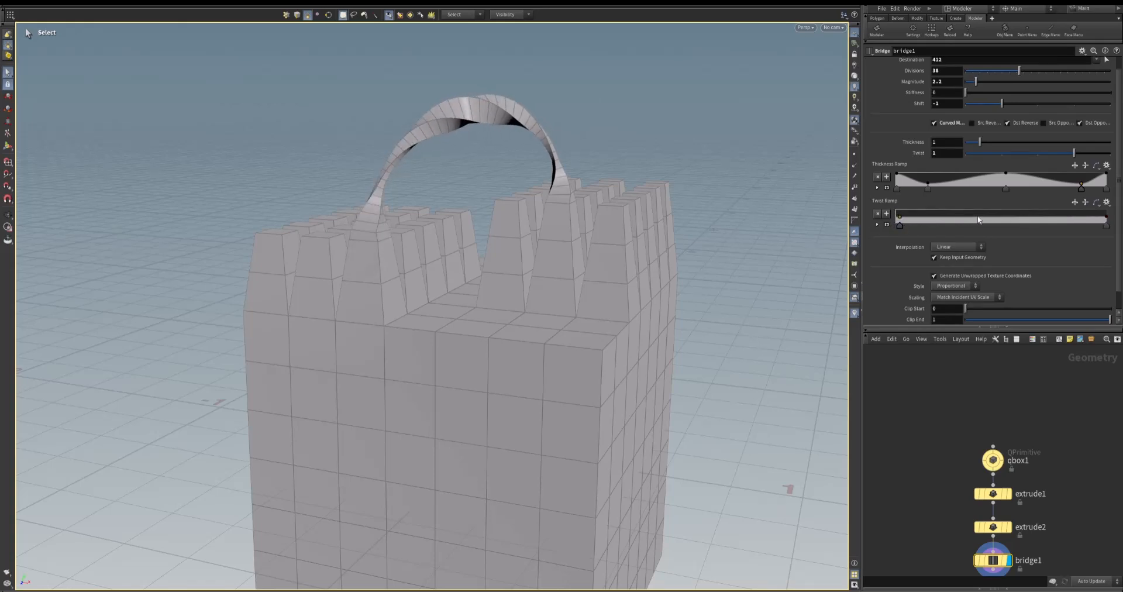
click(1002, 220)
mouse_move(1002, 219)
mouse_down()
mouse_move(1043, 226)
mouse_move(972, 231)
mouse_move(1062, 227)
mouse_move(975, 231)
mouse_move(995, 226)
mouse_up()
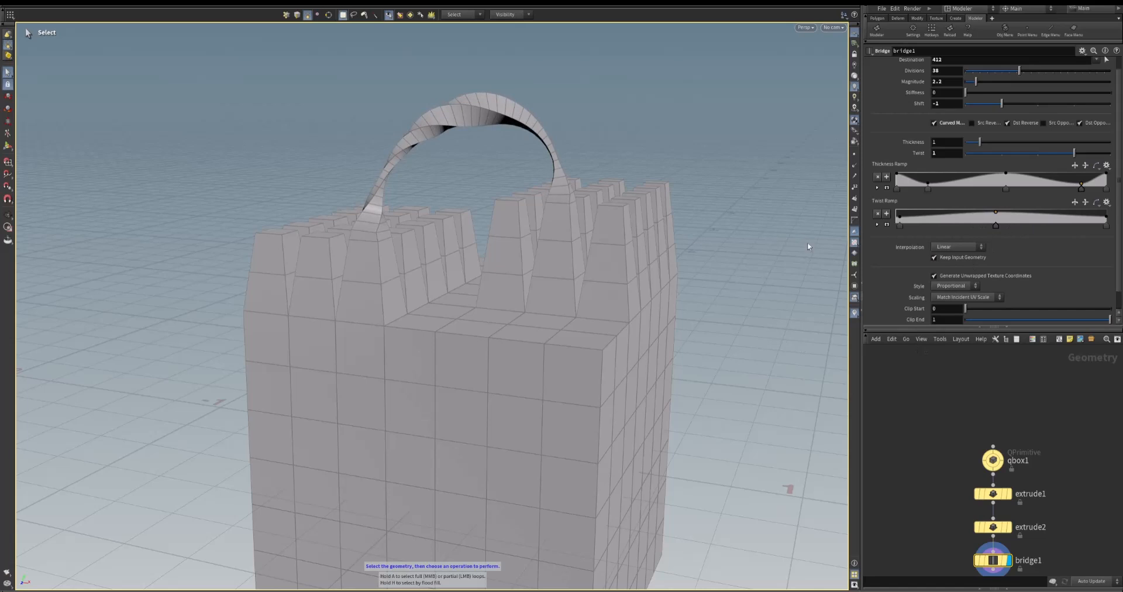
alt+drag(762, 258, 801, 251)
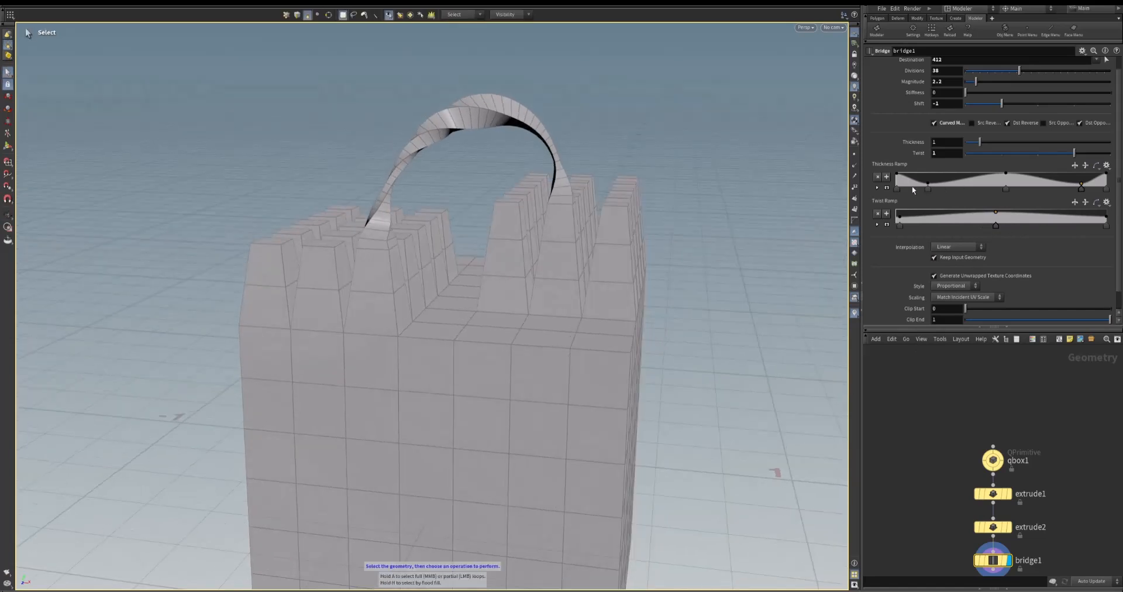
Examine the thickness ramp's point settings and interpolation options, and collapse them again
click(877, 189)
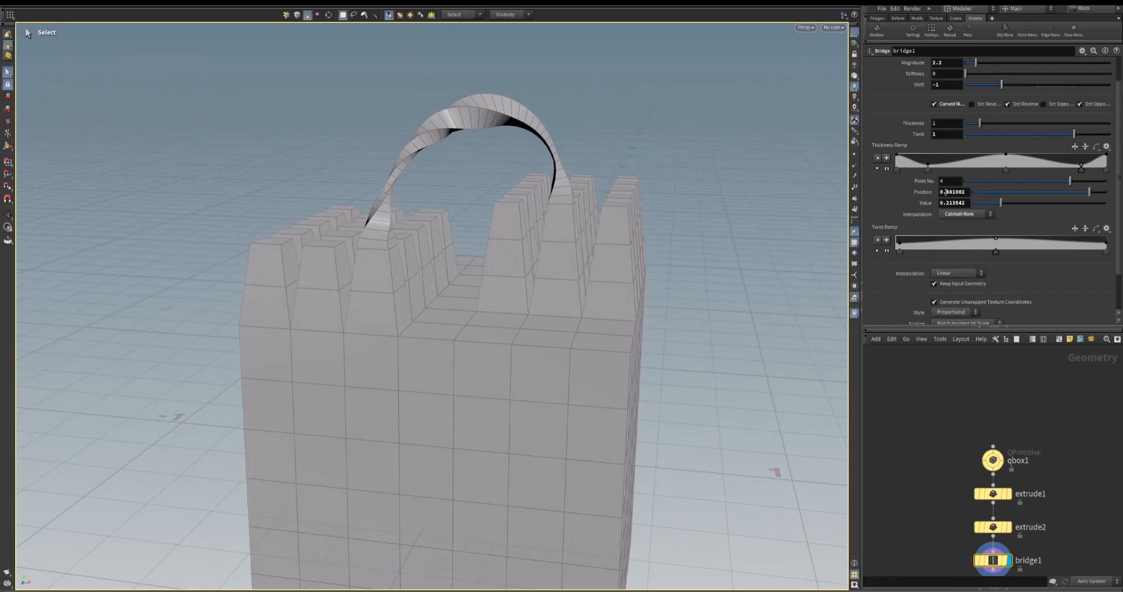
click(974, 214)
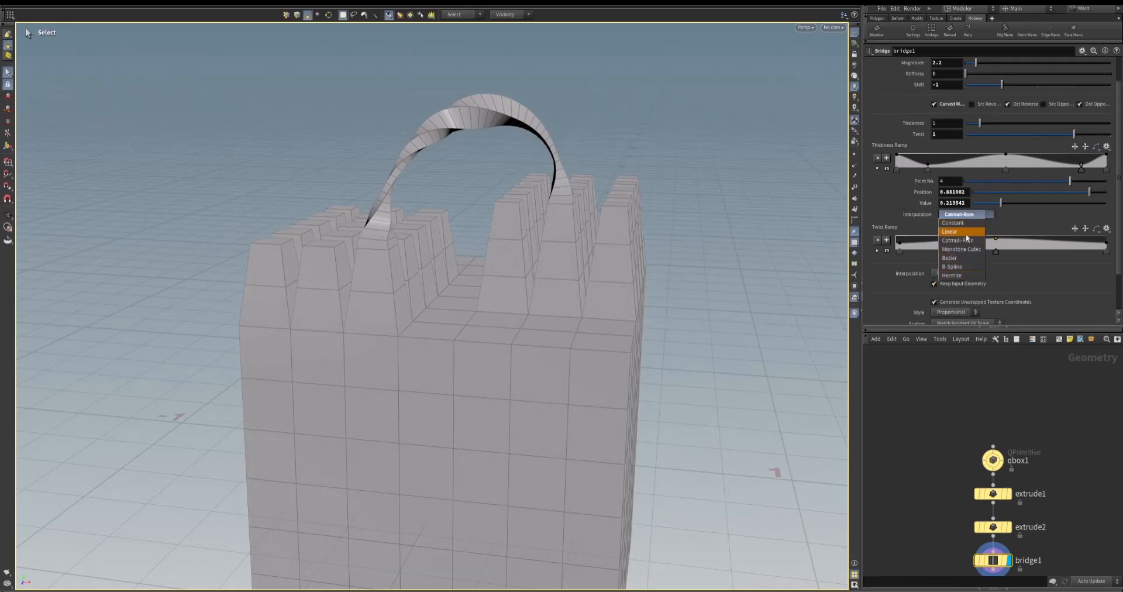
click(1023, 218)
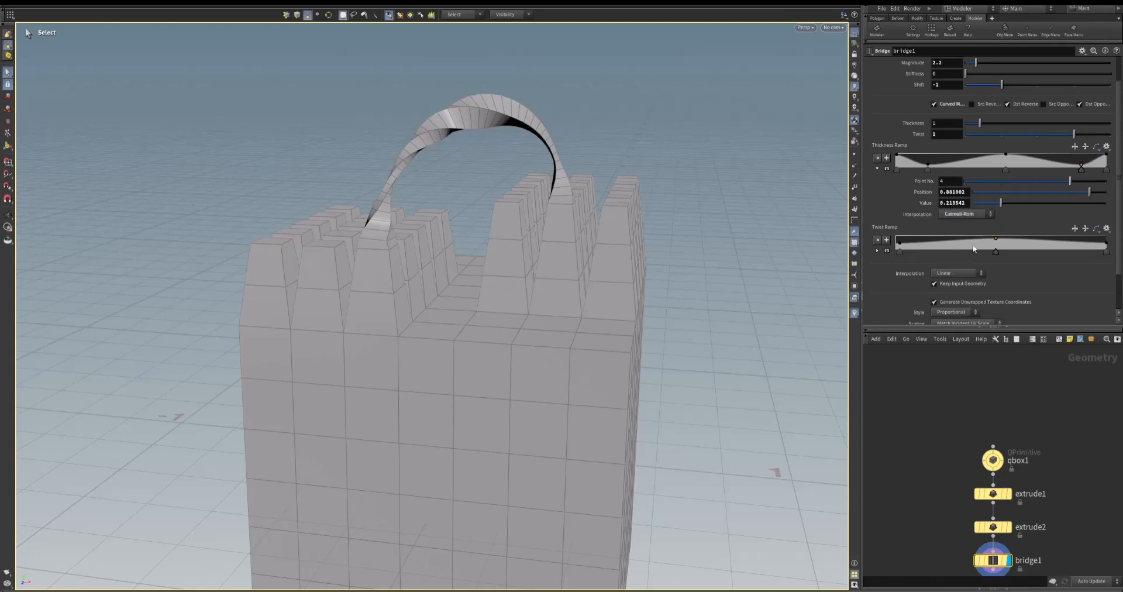
click(877, 168)
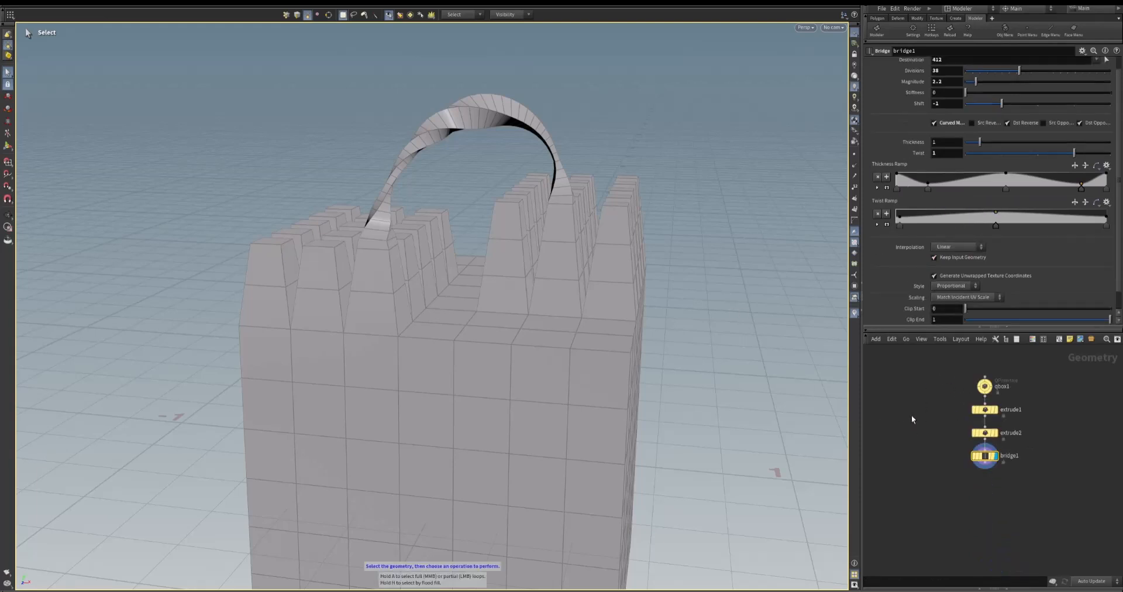
Select three adjacent faces along the outer edge of the low ledge and extrude them inward with an offset of about -0.13
key(space)
drag(666, 287, 581, 402)
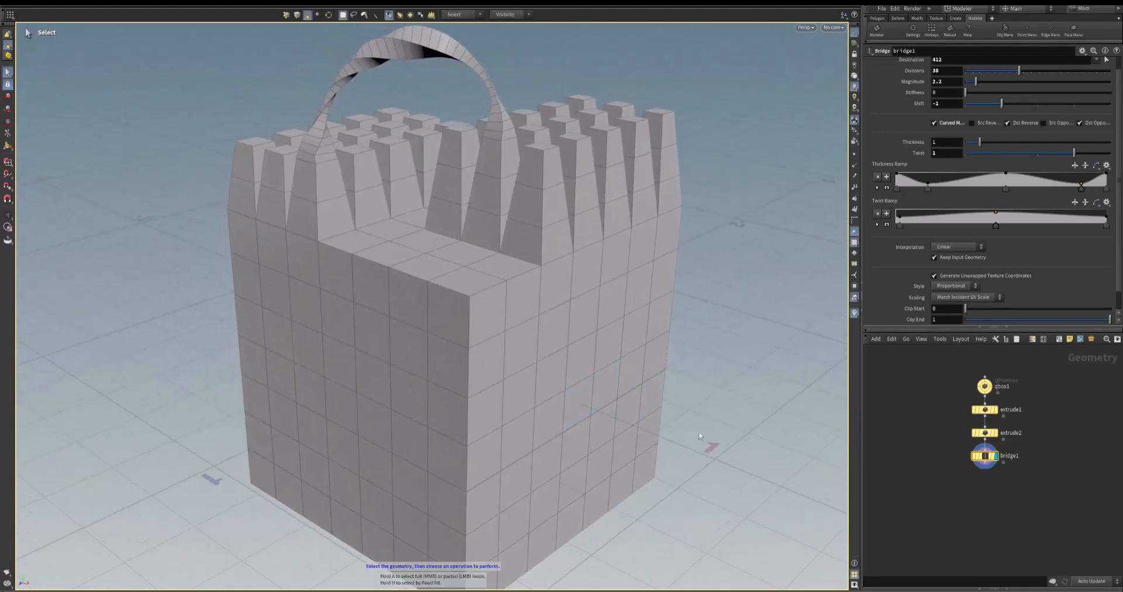
click(474, 278)
drag(462, 316, 421, 339)
shift+click(401, 269)
shift+click(348, 264)
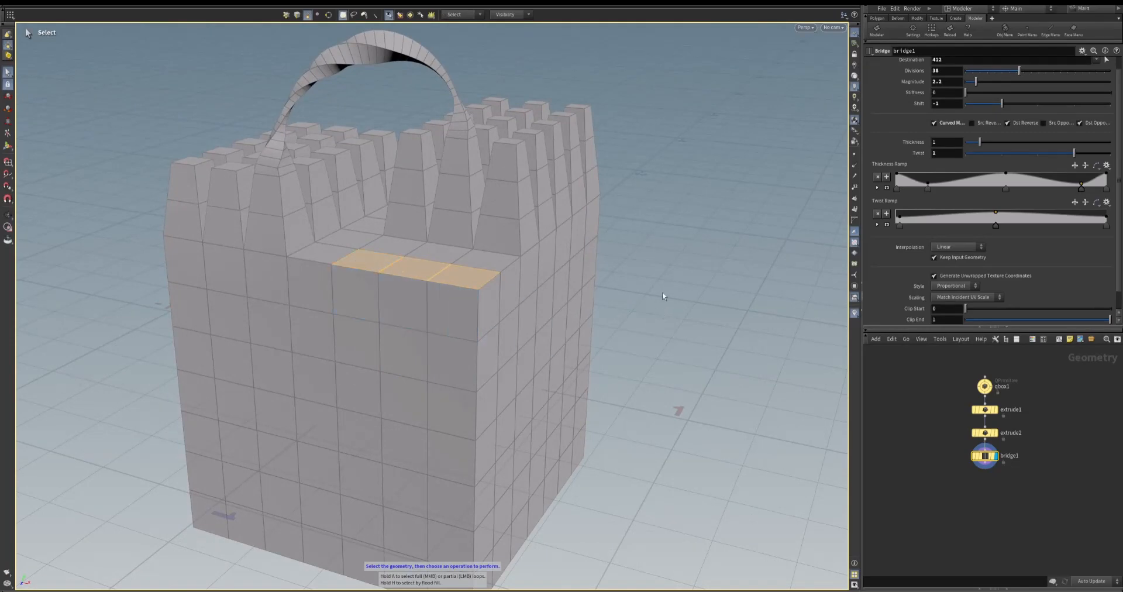
right_click(655, 234)
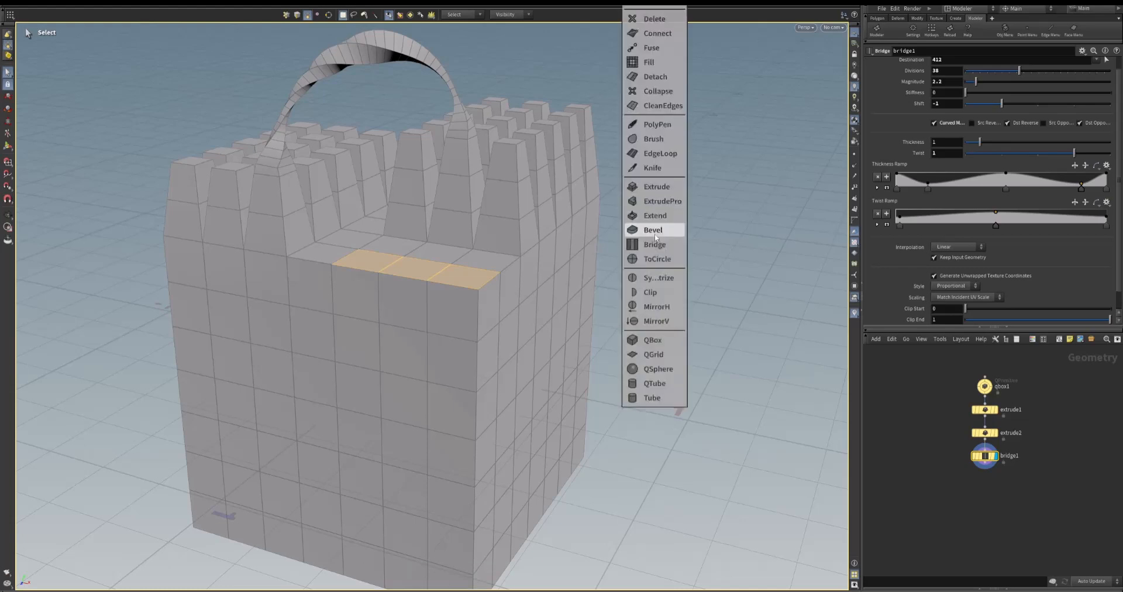
click(663, 187)
drag(710, 274, 669, 274)
alt+drag(418, 315, 368, 321)
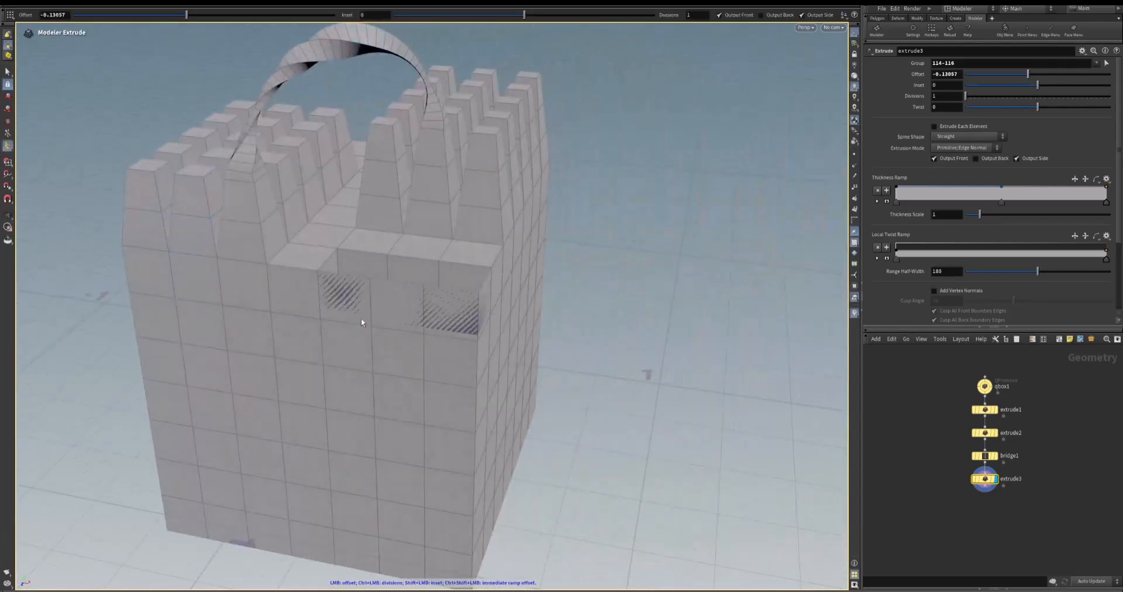
Undo the inward offset on the ledge faces and delete the extrude3 node
alt+drag(589, 357, 612, 371)
key(ctrl+z)
alt+drag(752, 421, 763, 378)
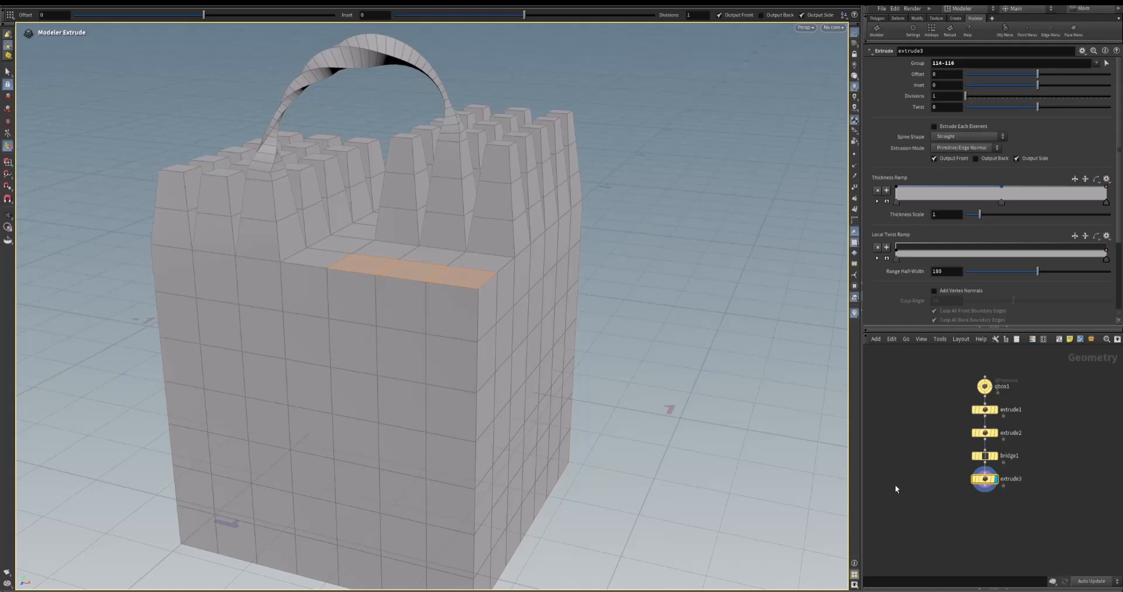
key(Delete)
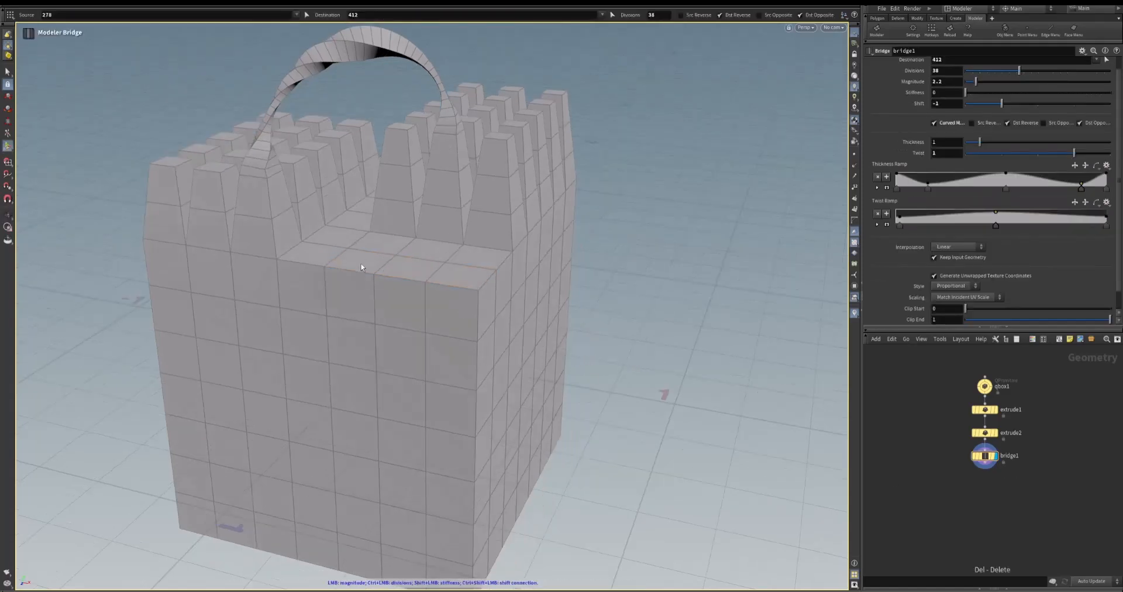
Select the three adjacent faces along the low ledge's outer edge and lower them by about 0.15 with ExtrudePro, with snapping on
drag(497, 303, 612, 253)
key(s)
shift+click(419, 271)
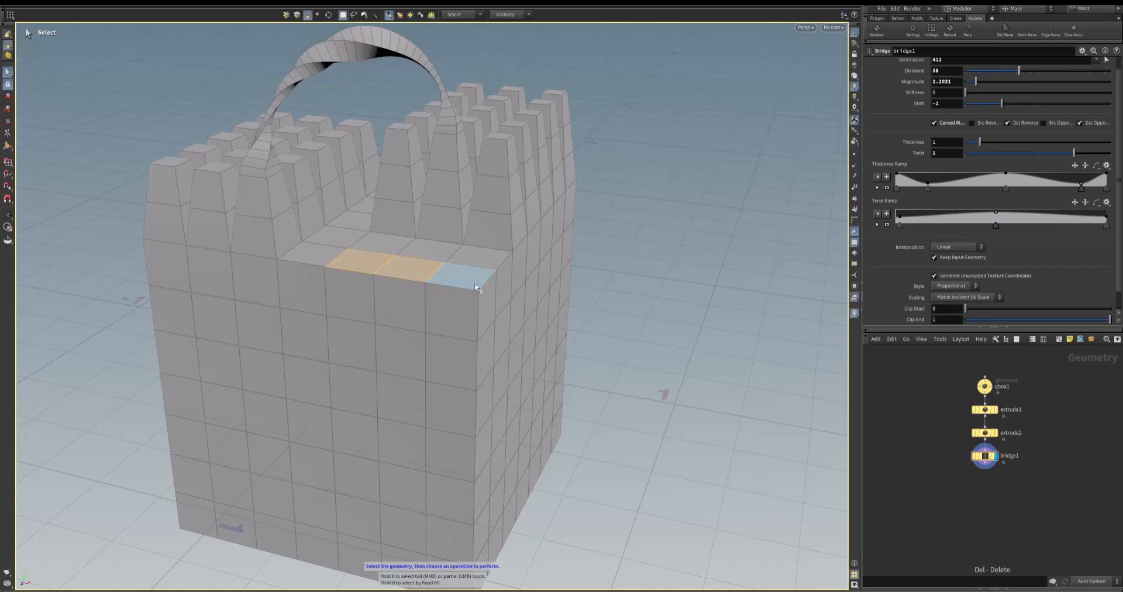
shift+click(473, 282)
key(Escape)
drag(657, 393, 540, 350)
key(s)
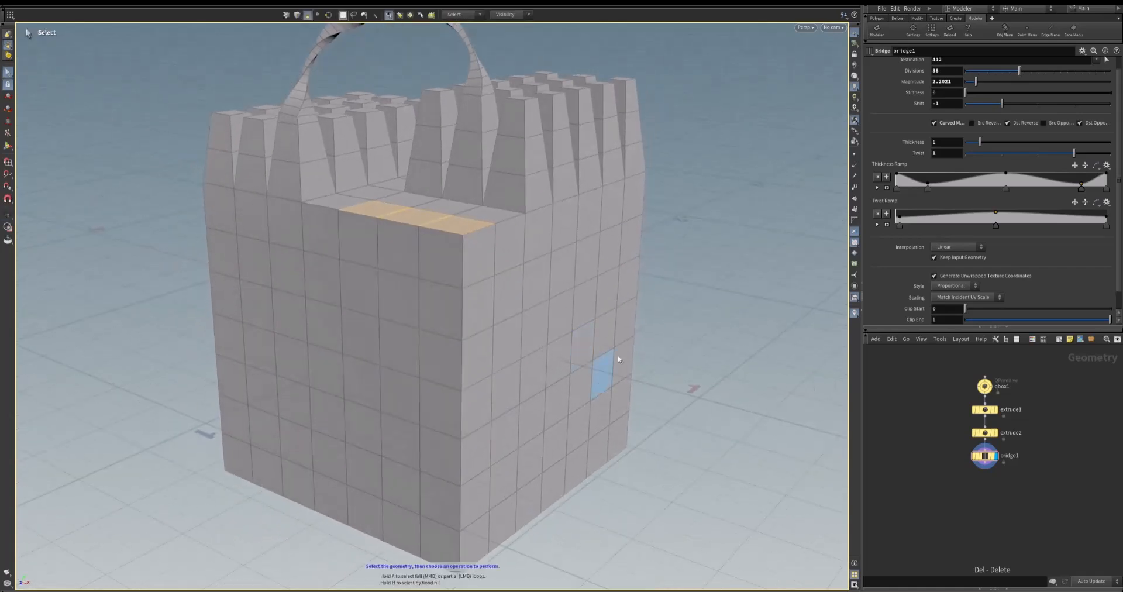
right_click(669, 336)
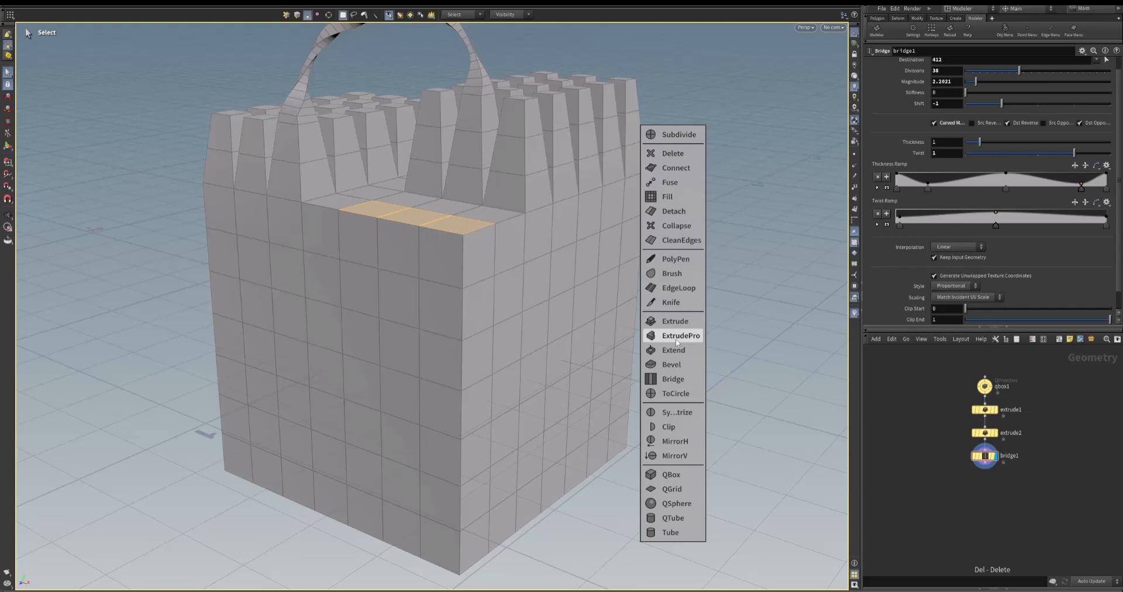
click(677, 337)
alt+drag(450, 248, 414, 233)
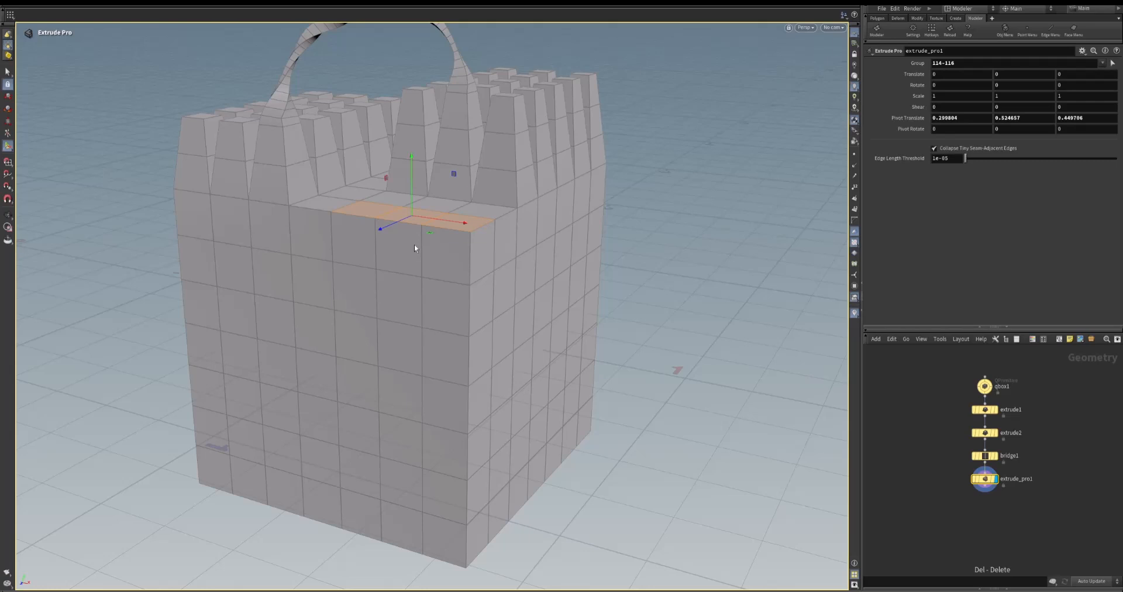
click(7, 199)
drag(412, 160, 331, 261)
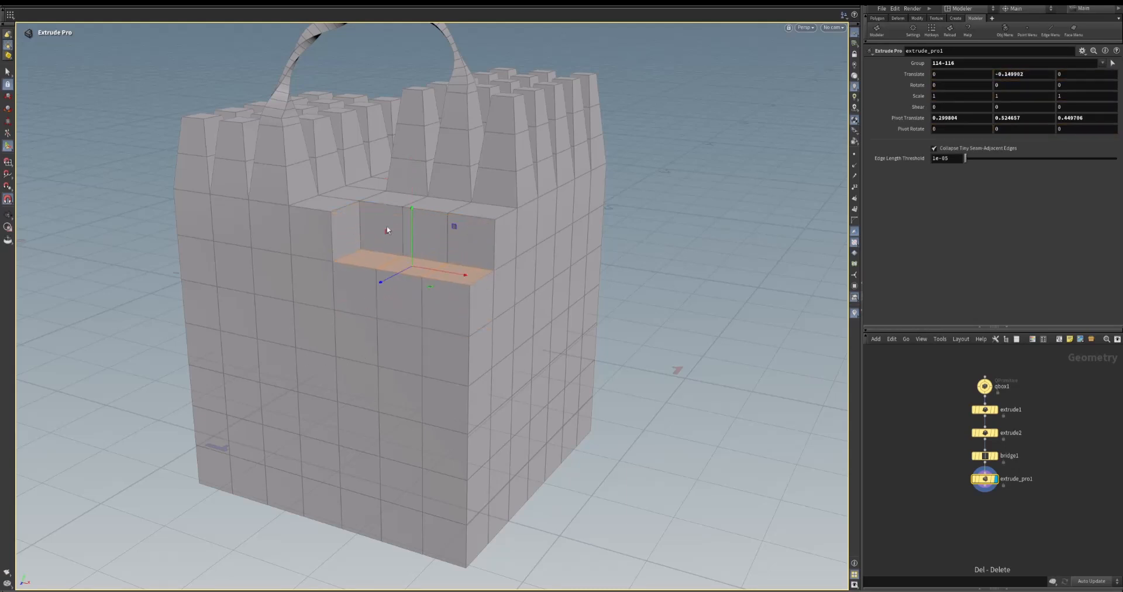
Try moving a single point on the back edge of the lowered step, and undo the move
alt+drag(621, 311, 661, 330)
key(s)
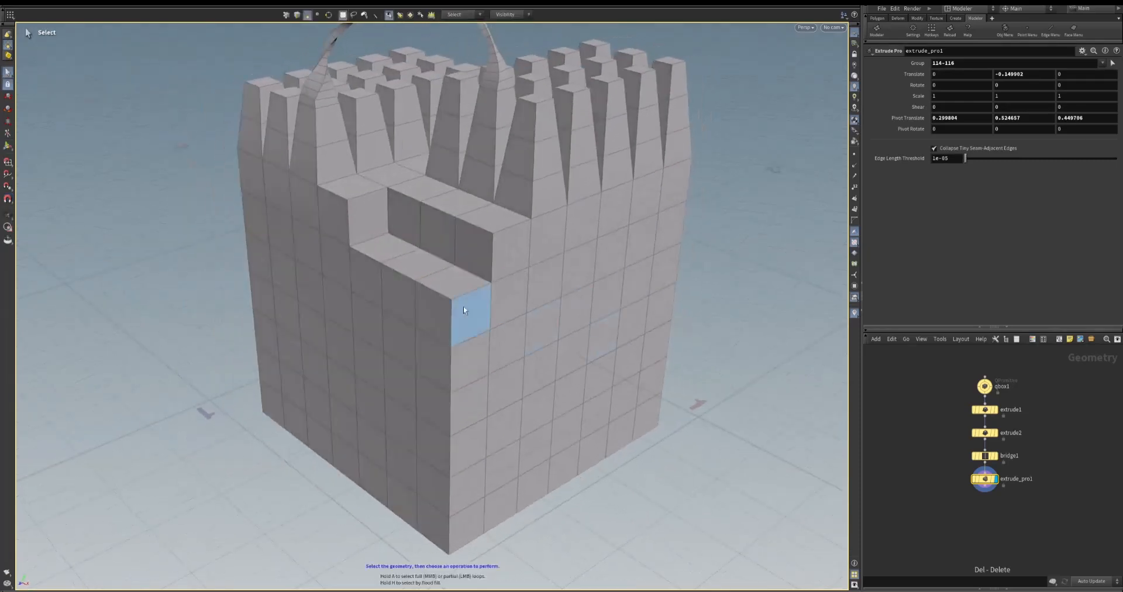
key(2)
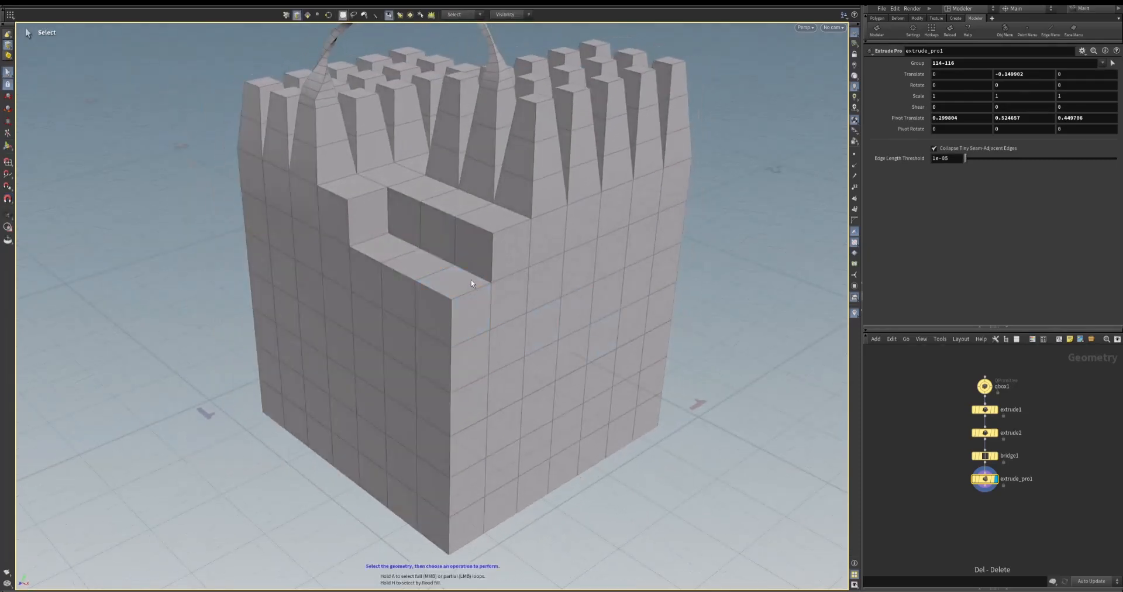
key(3)
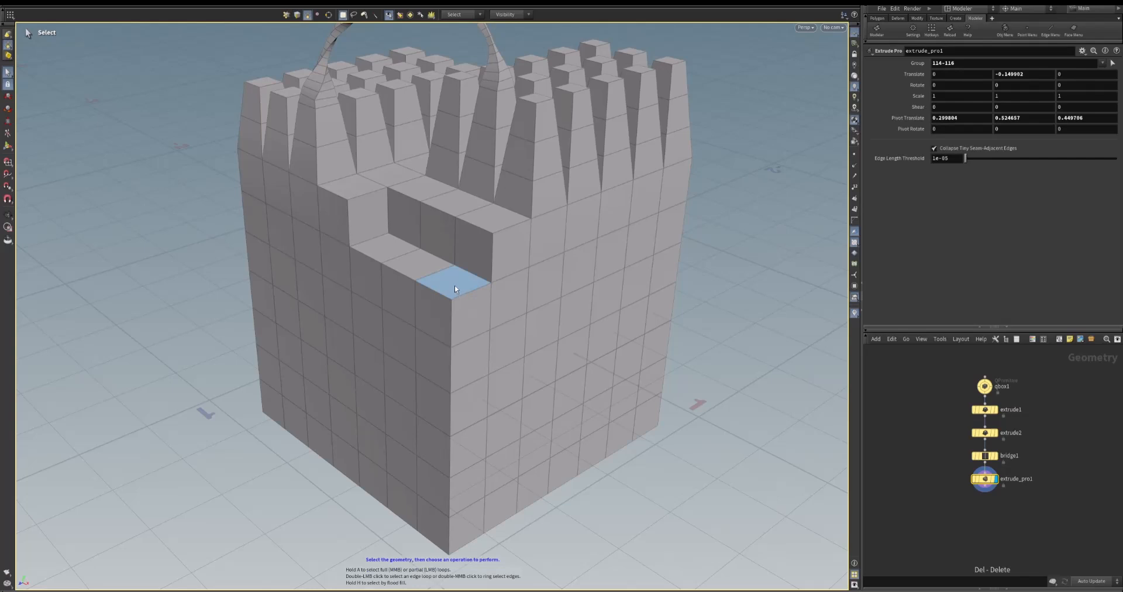
key(2)
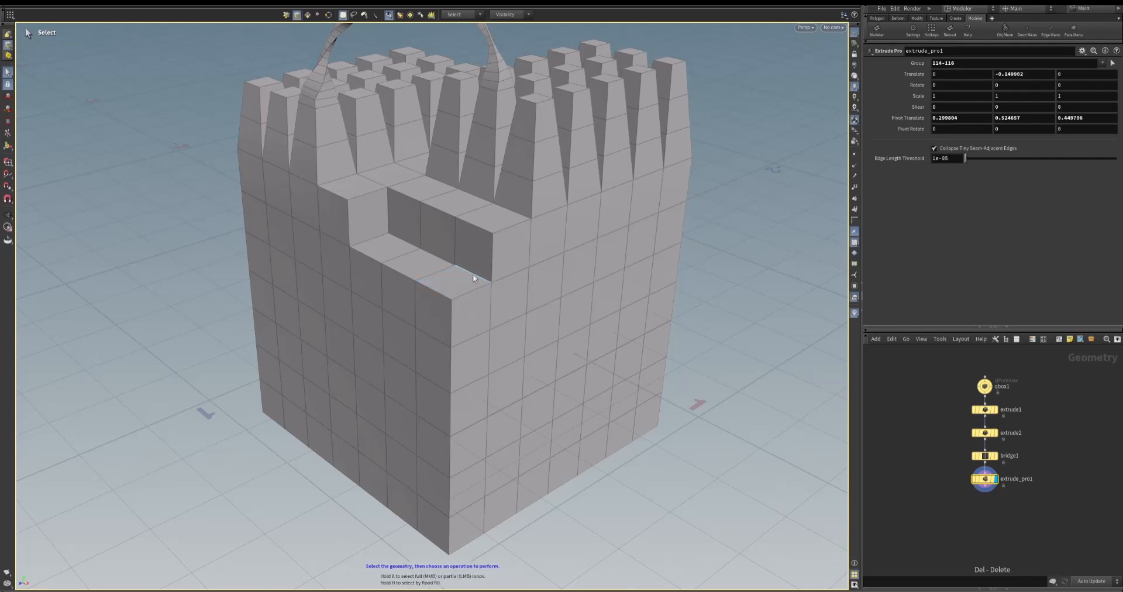
key(1)
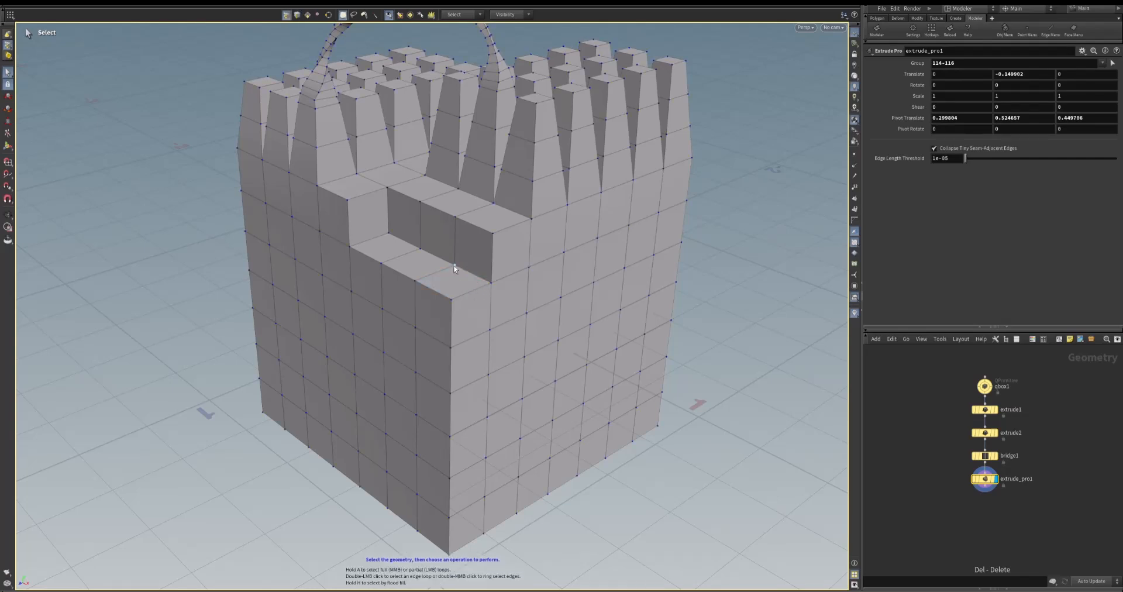
click(454, 266)
key(t)
alt+drag(482, 296, 415, 240)
key(ctrl+z)
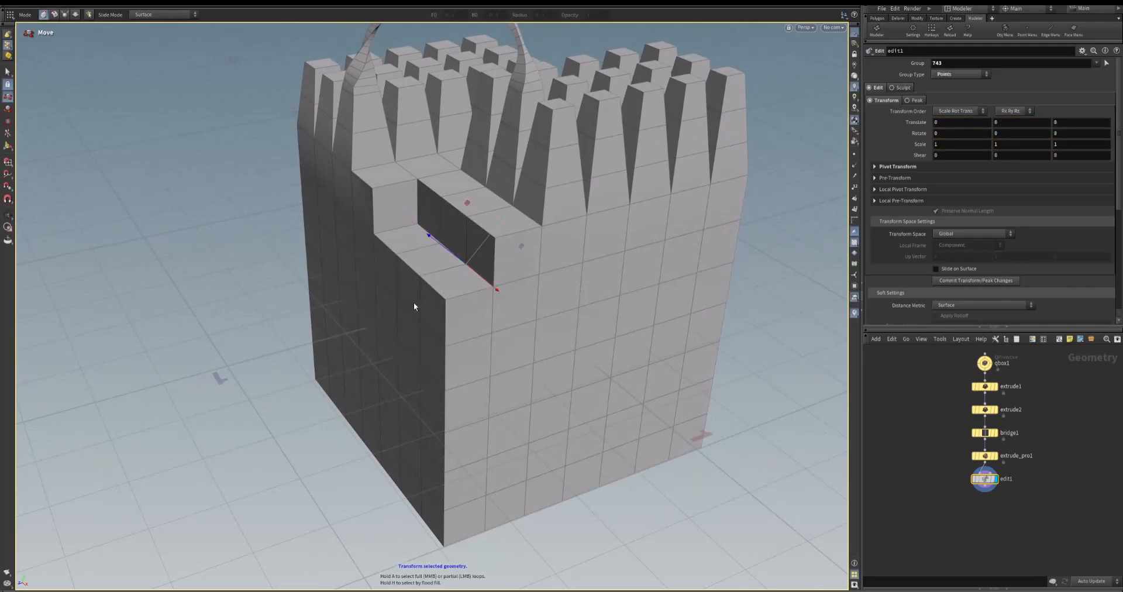
Move the corner face of the lowered step about 0.03 along Z, and delete the resulting edit node
key(s)
click(452, 285)
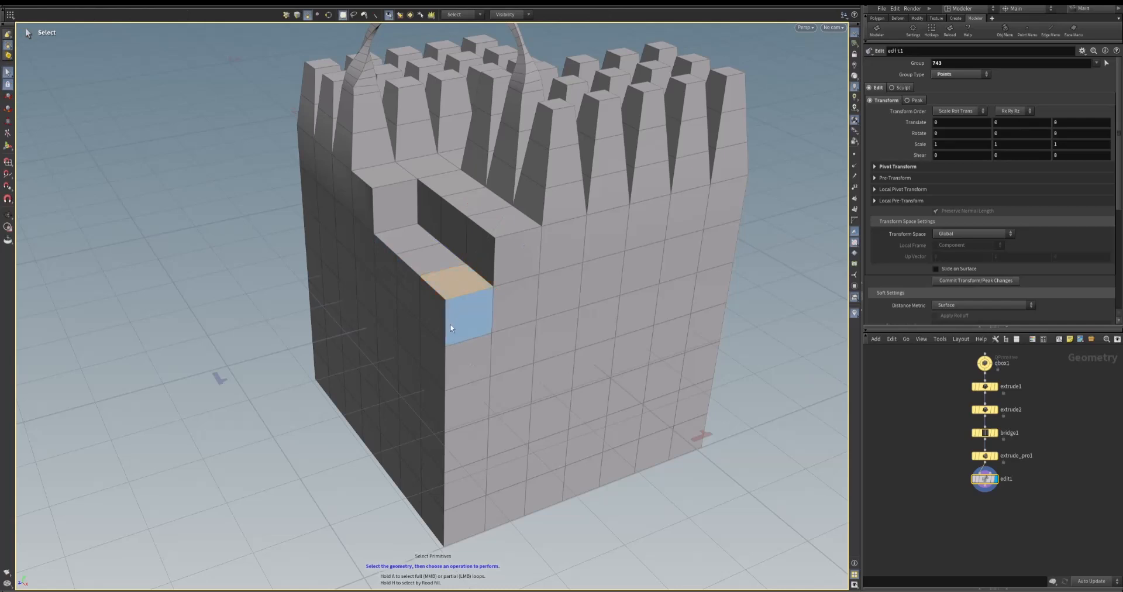
key(t)
mouse_move(510, 269)
mouse_down()
mouse_move(475, 279)
mouse_move(516, 276)
mouse_move(501, 282)
mouse_up()
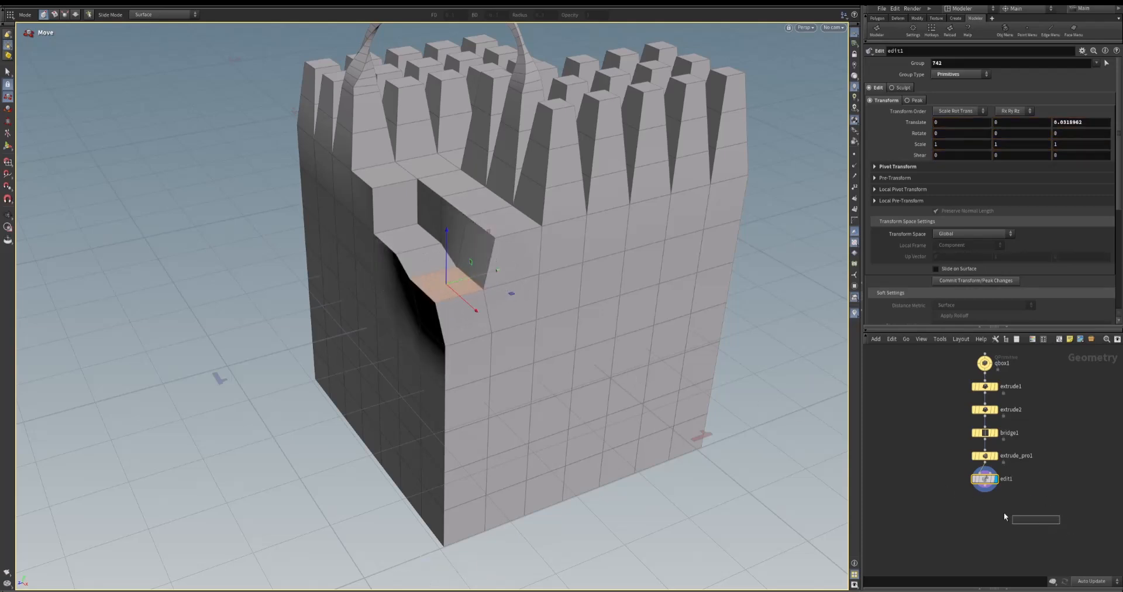
key(Delete)
Select the two faces of the lowered step nearest the block's corner and lower them by about 0.15 with ExtrudePro to form another stair
alt+drag(404, 325, 426, 333)
alt+middle_drag(426, 334, 456, 327)
alt+drag(457, 327, 447, 293)
key(s)
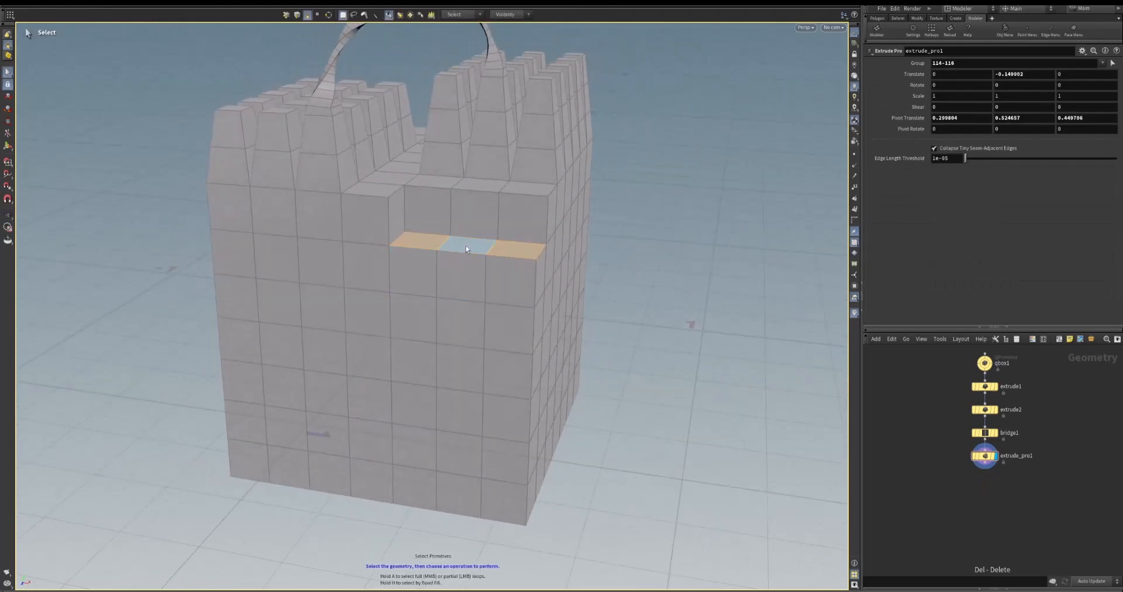
click(467, 246)
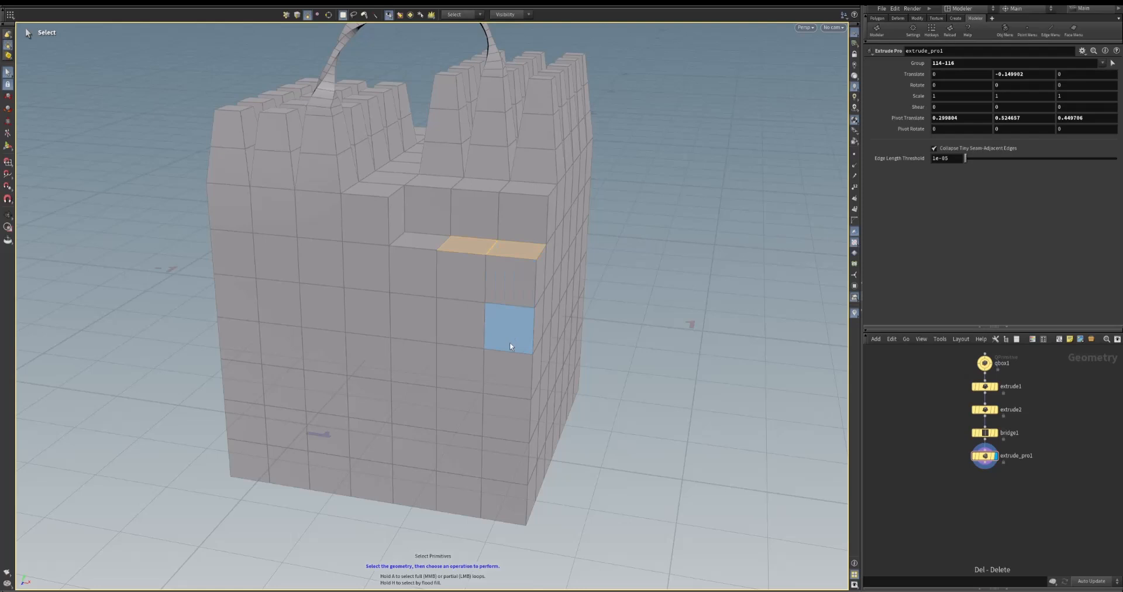
right_click(621, 337)
click(621, 330)
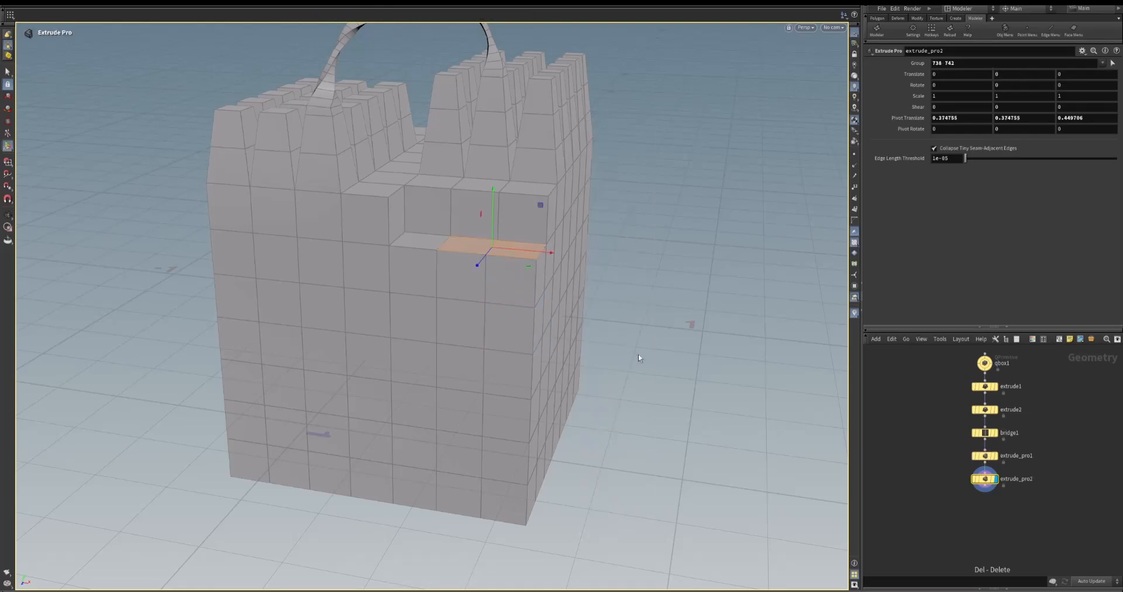
alt+drag(626, 349, 621, 358)
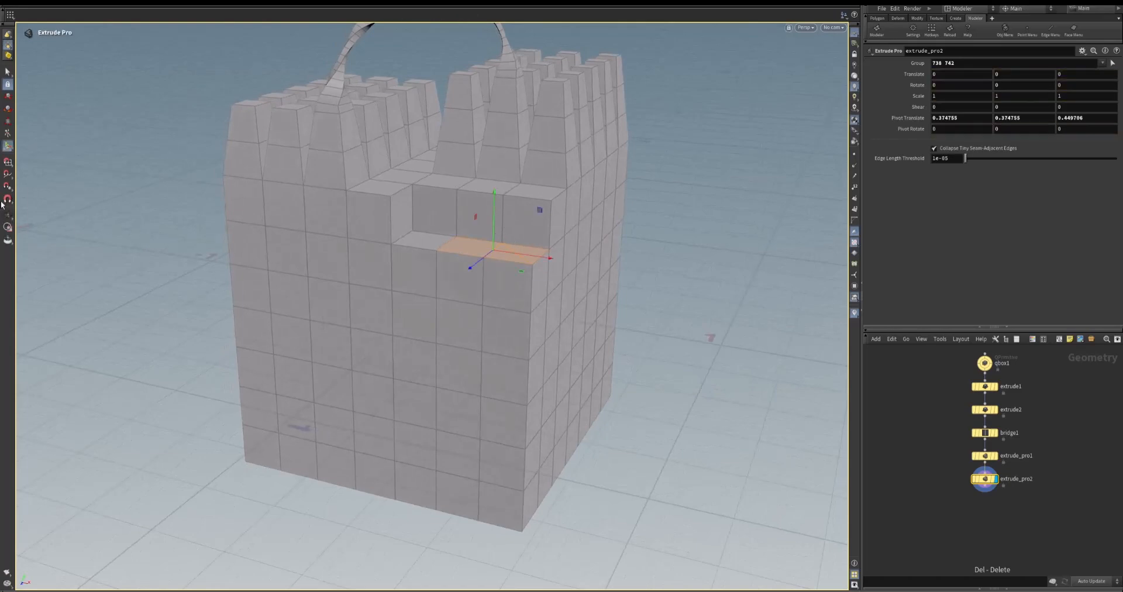
drag(492, 212, 432, 300)
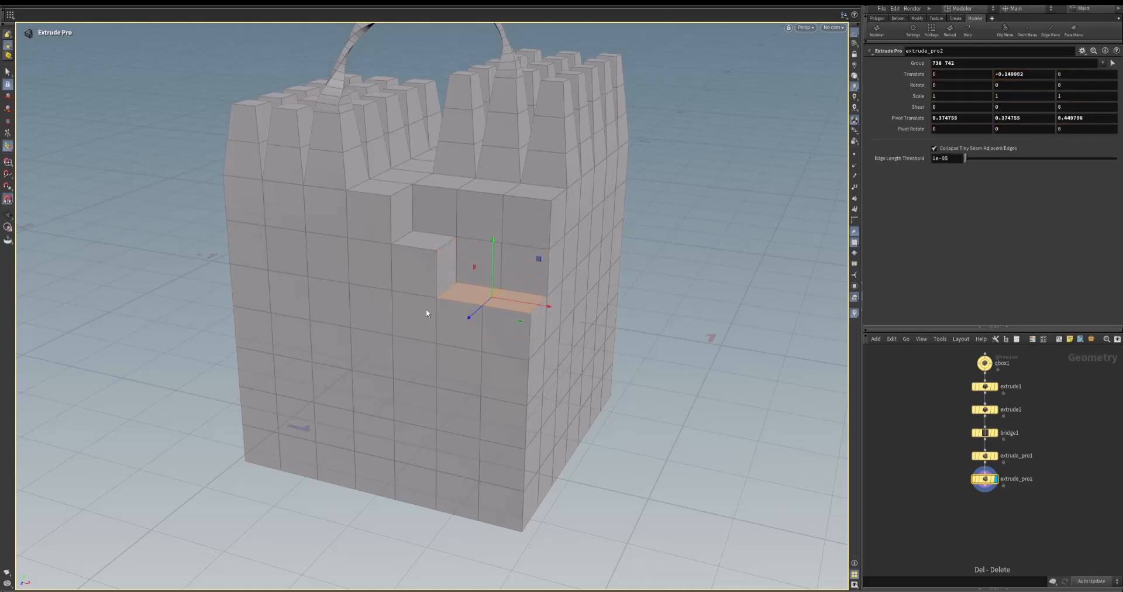
alt+drag(661, 415, 471, 346)
key(s)
key(Escape)
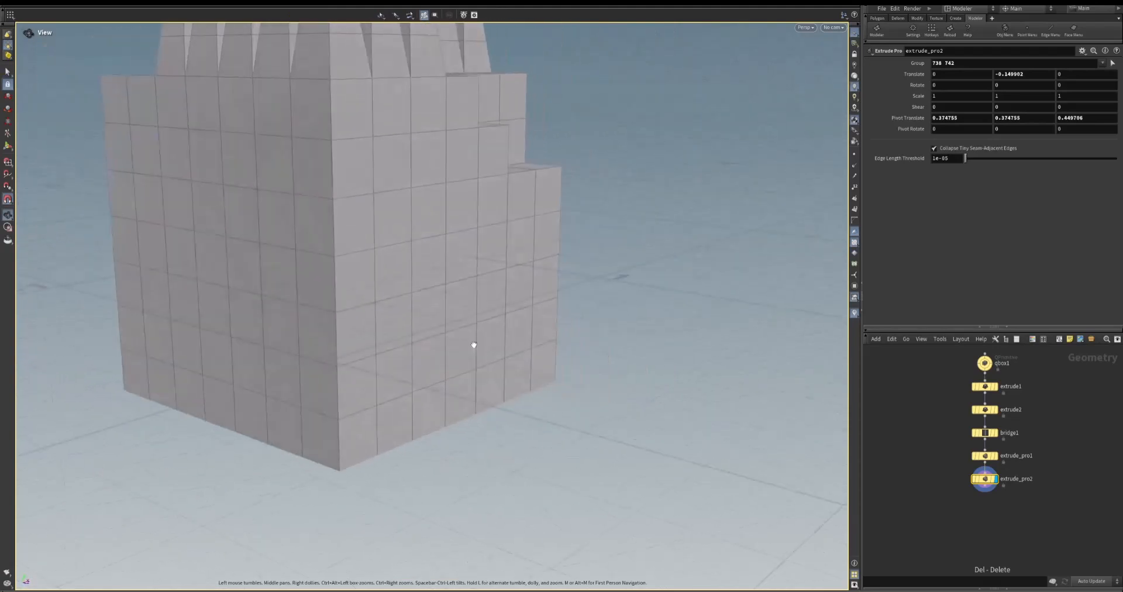
key(s)
click(349, 287)
alt+drag(220, 286, 193, 275)
key(Escape)
drag(273, 288, 299, 285)
key(s)
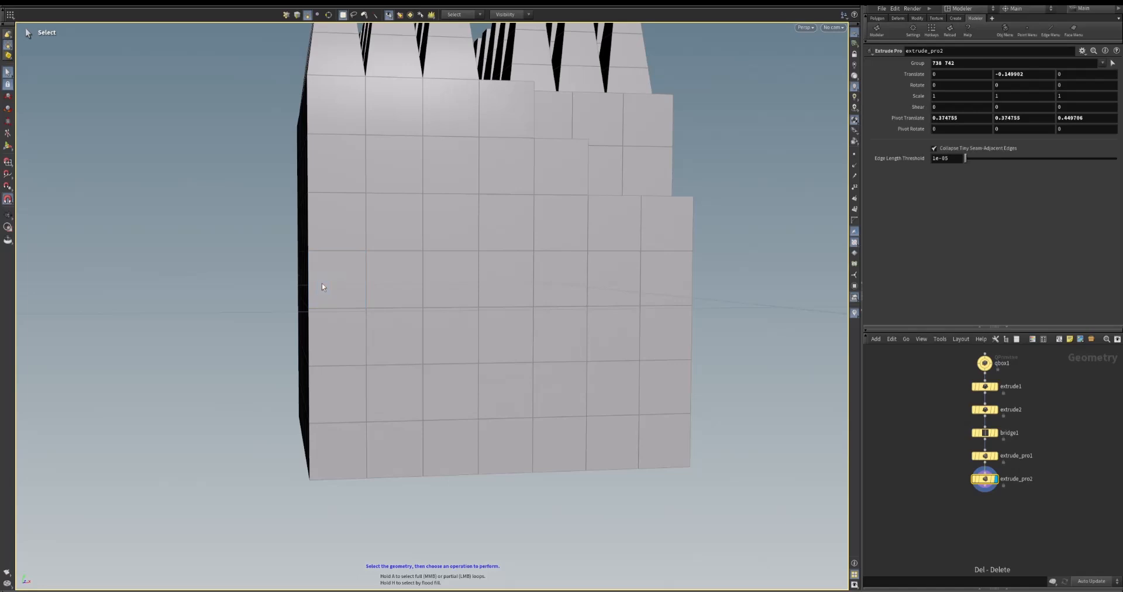
key(Escape)
drag(289, 282, 323, 294)
Select the horizontal row of faces across the side wall, including the one around the corner, and clear the selection
alt+drag(211, 355, 296, 340)
ctrl+drag(73, 330, 111, 328)
ctrl+click(139, 291)
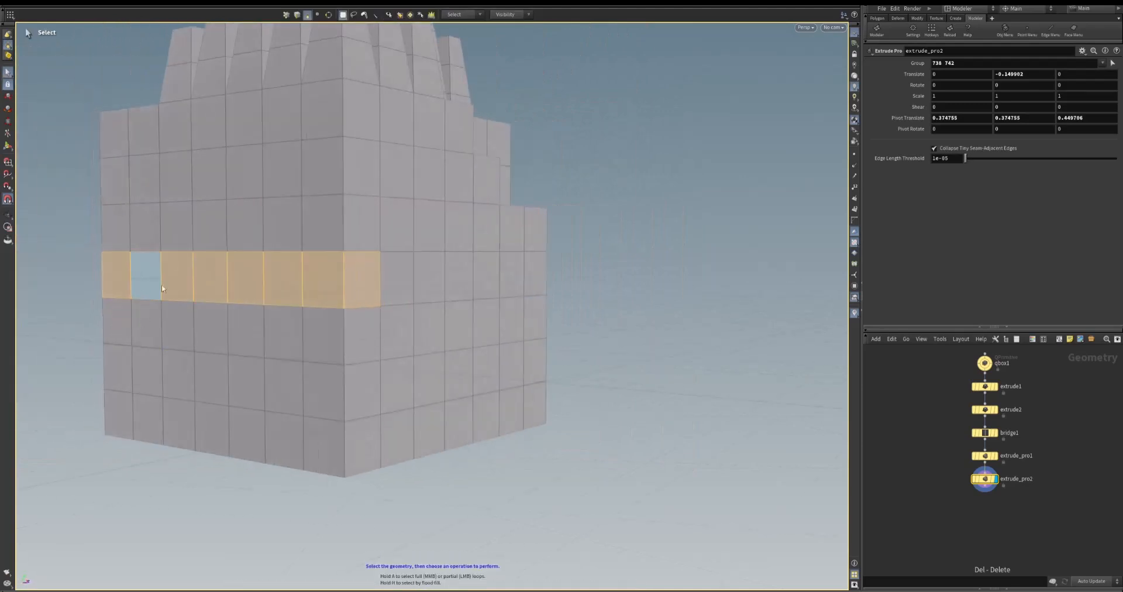
shift+click(302, 282)
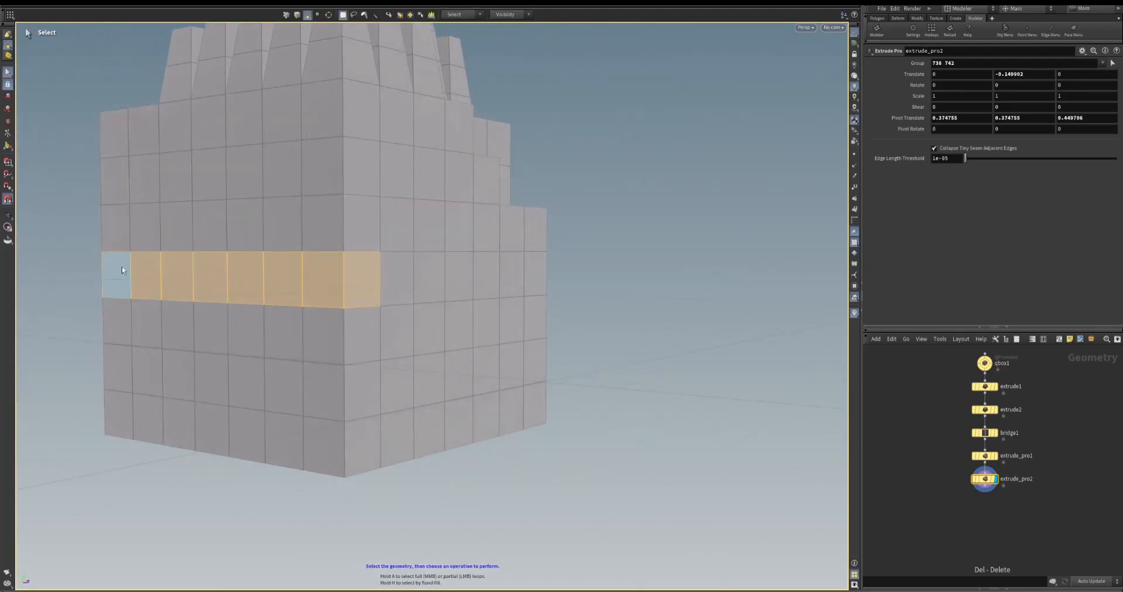
shift+click(351, 262)
alt+drag(609, 378, 641, 392)
alt+middle_drag(362, 366, 398, 336)
alt+right_drag(398, 335, 323, 351)
alt+drag(323, 351, 301, 349)
click(149, 309)
alt+drag(149, 292, 141, 291)
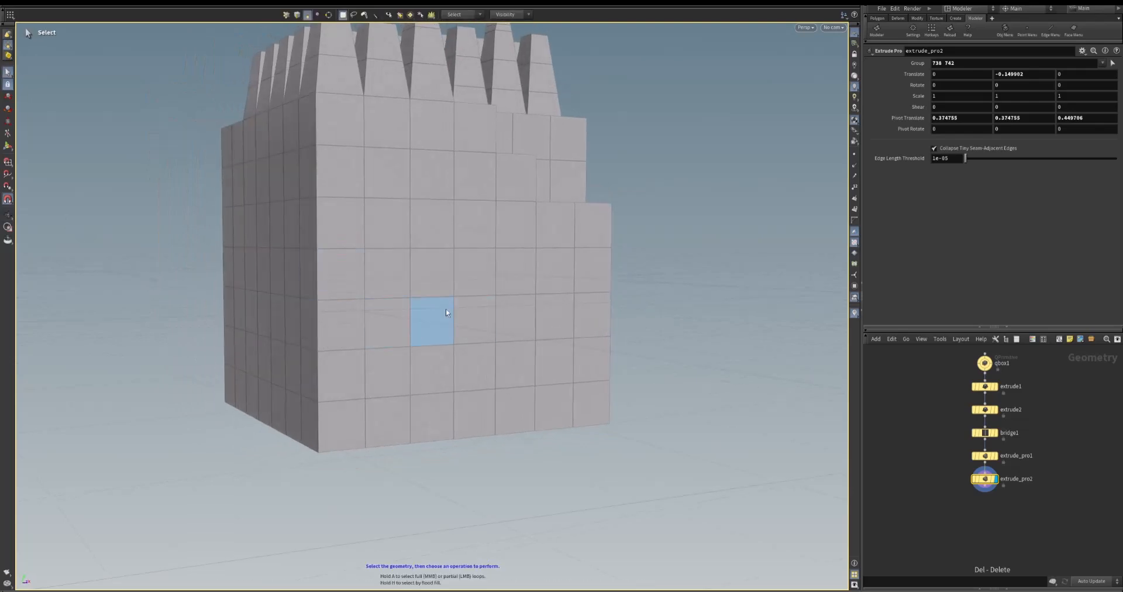
Select the corner face at mid-height on the wall and push it about -1.38 along Z with ExtrudePro to cut a channel along the block's edge
click(342, 282)
alt+drag(344, 283, 372, 304)
right_click(353, 281)
click(350, 279)
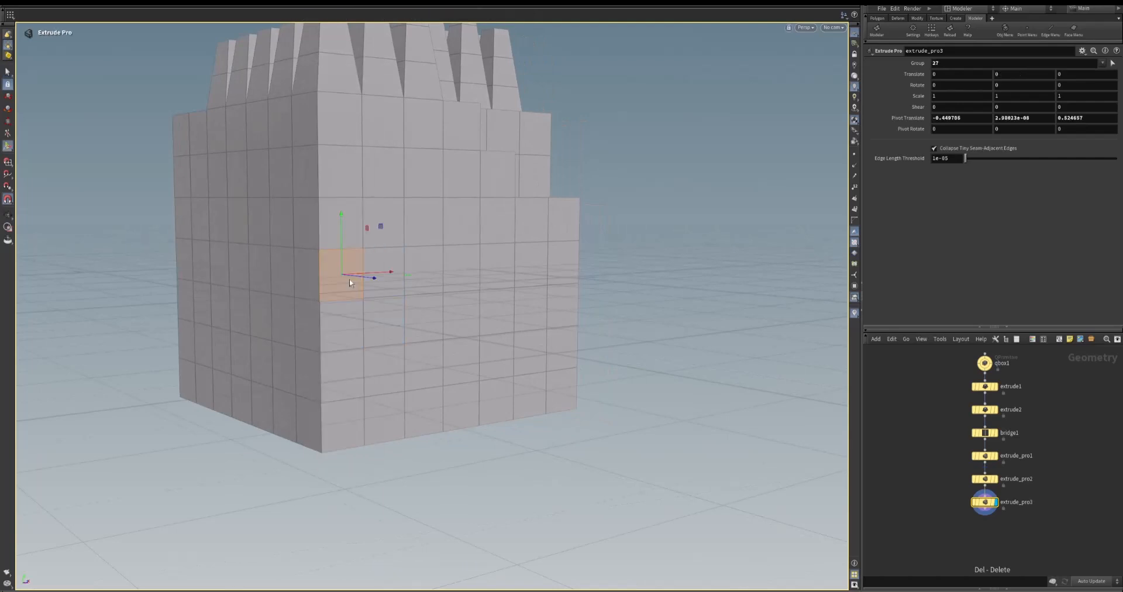
alt+drag(273, 304, 394, 328)
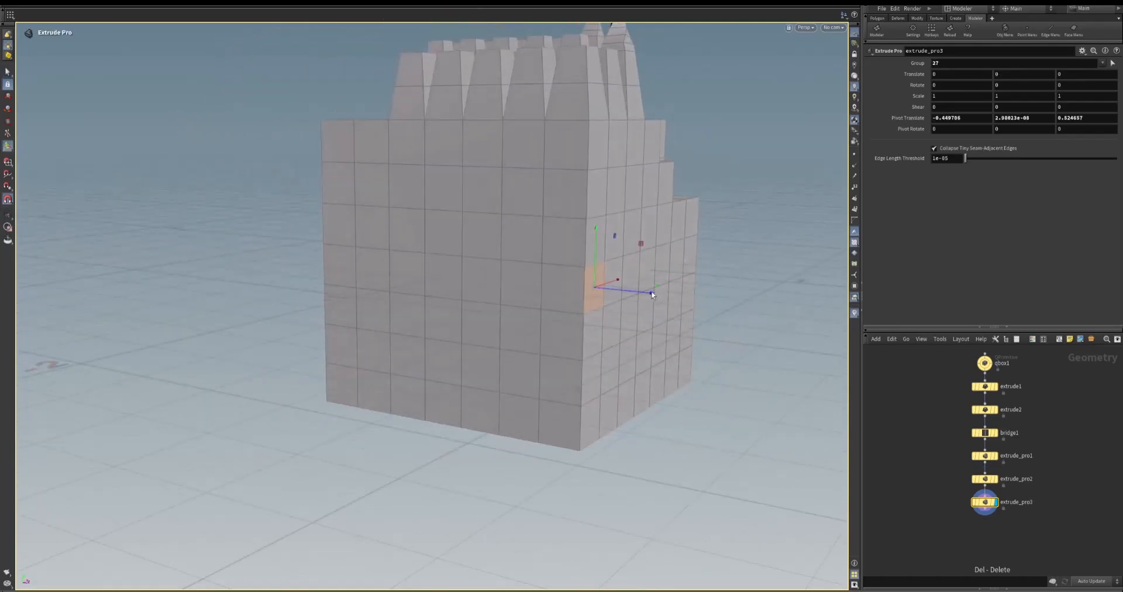
drag(650, 294, 229, 287)
key(Escape)
drag(226, 348, 399, 233)
key(Escape)
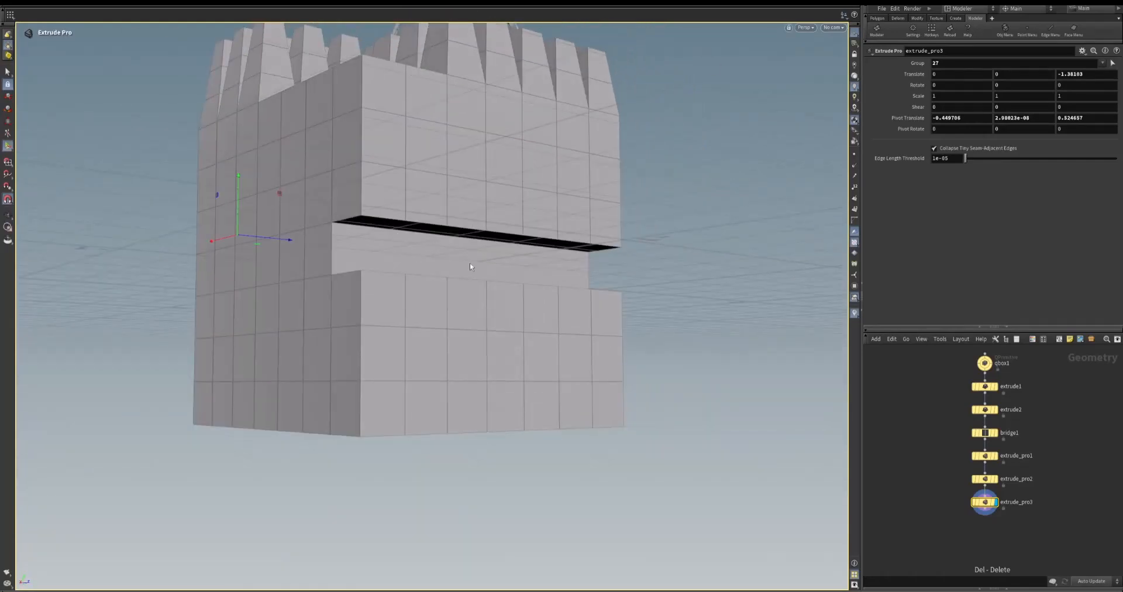
alt+drag(550, 295, 416, 271)
alt+right_drag(416, 271, 492, 269)
alt+drag(491, 269, 431, 281)
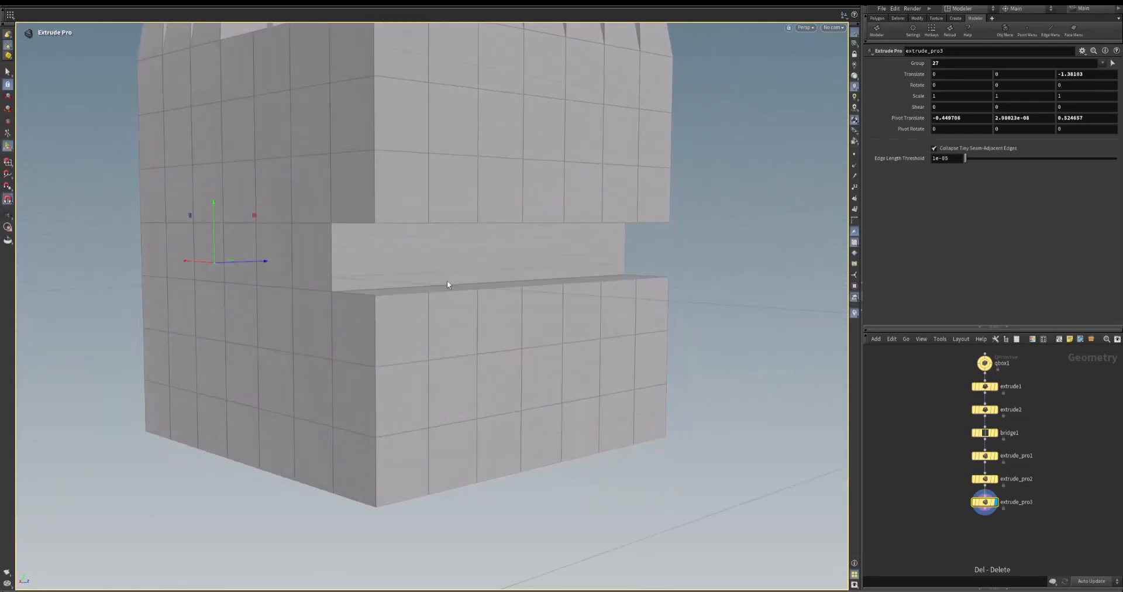
right_click(699, 255)
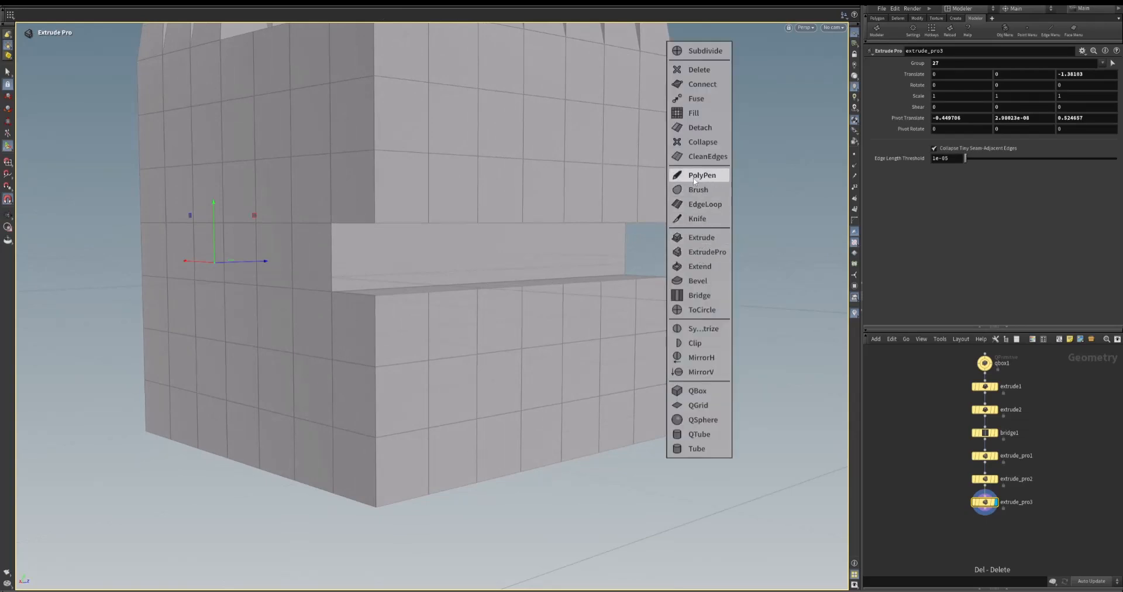
click(790, 188)
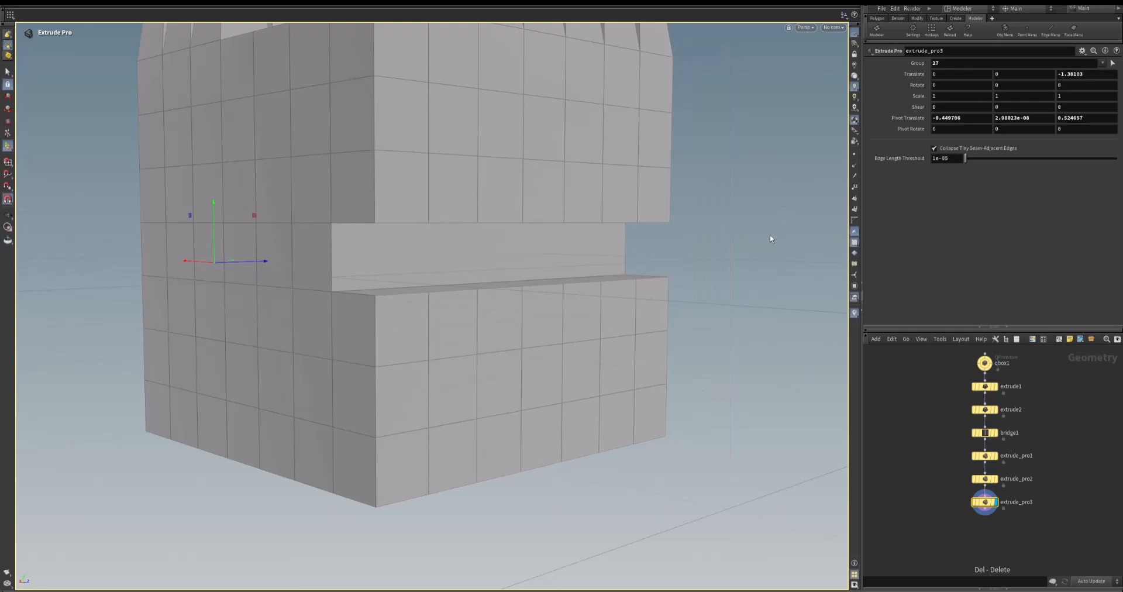
Start PolyPen and cut an edge across the channel's floor, from the first point beside the block's corner to the back wall
key(p)
alt+drag(382, 274, 349, 251)
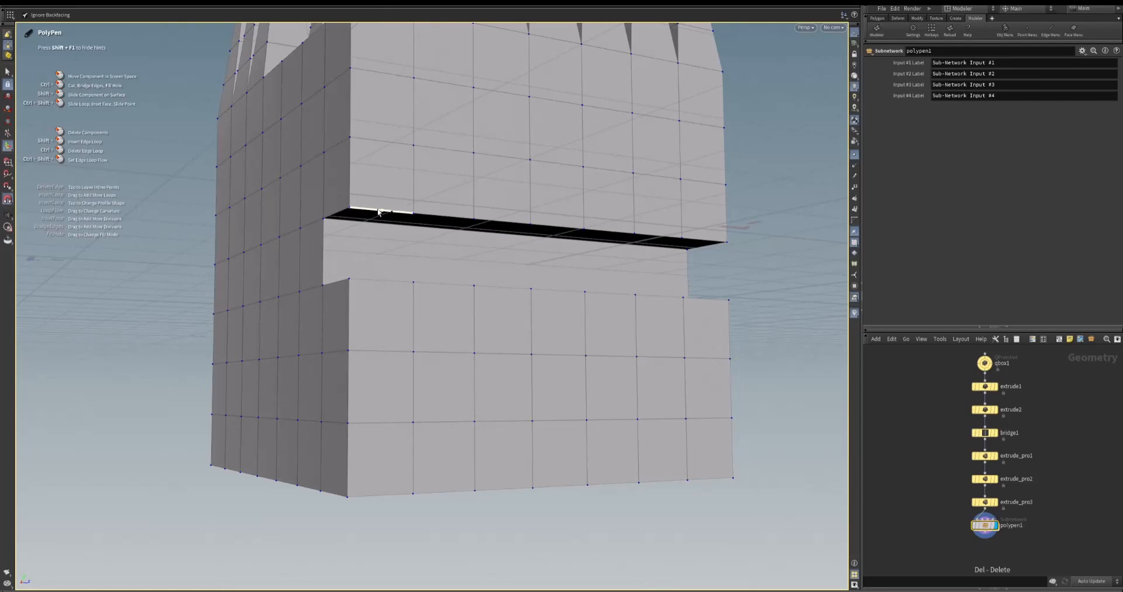
alt+drag(368, 220, 369, 243)
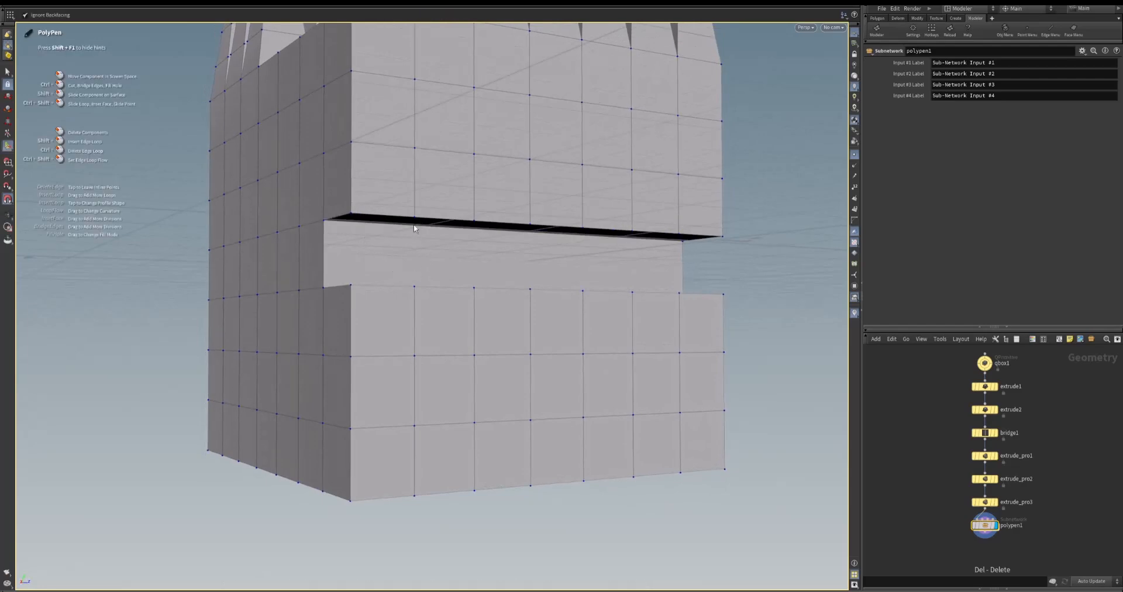
alt+drag(401, 233, 427, 268)
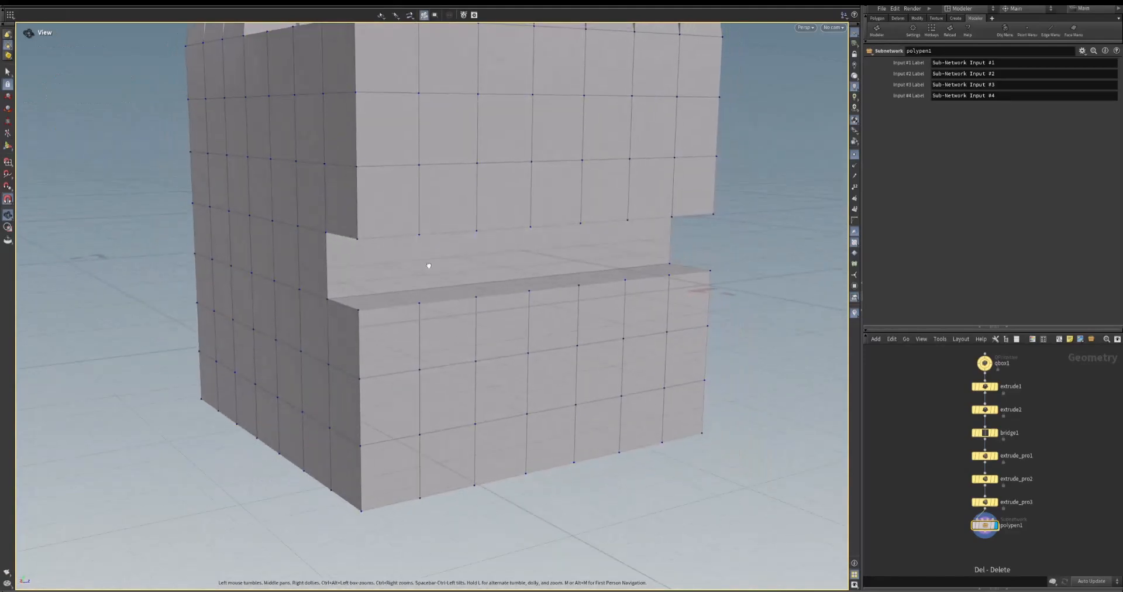
click(415, 303)
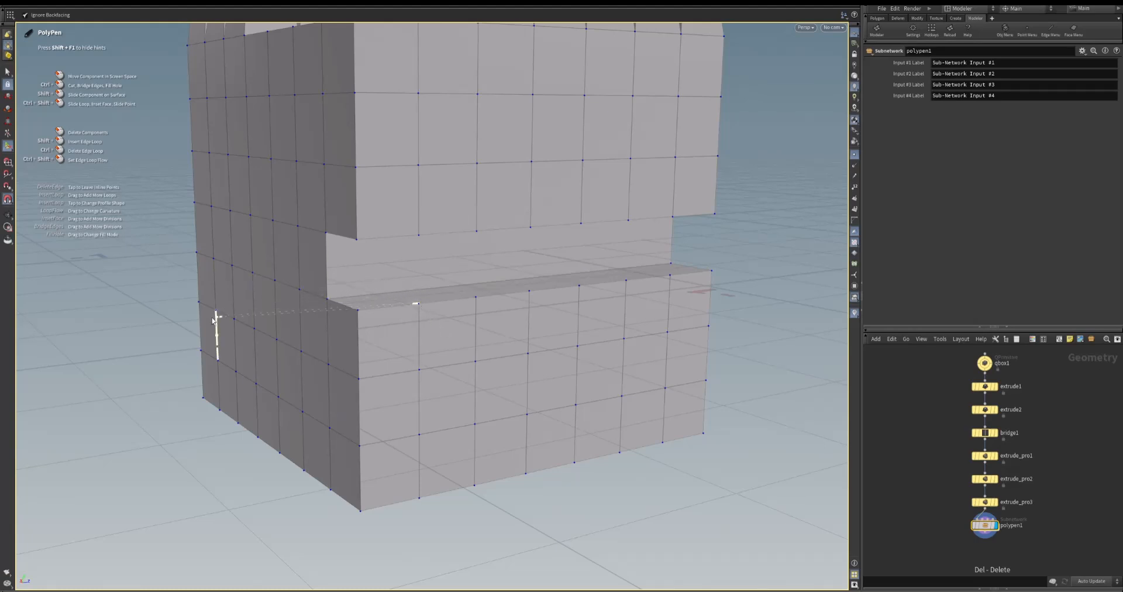
key(Escape)
drag(260, 454, 319, 392)
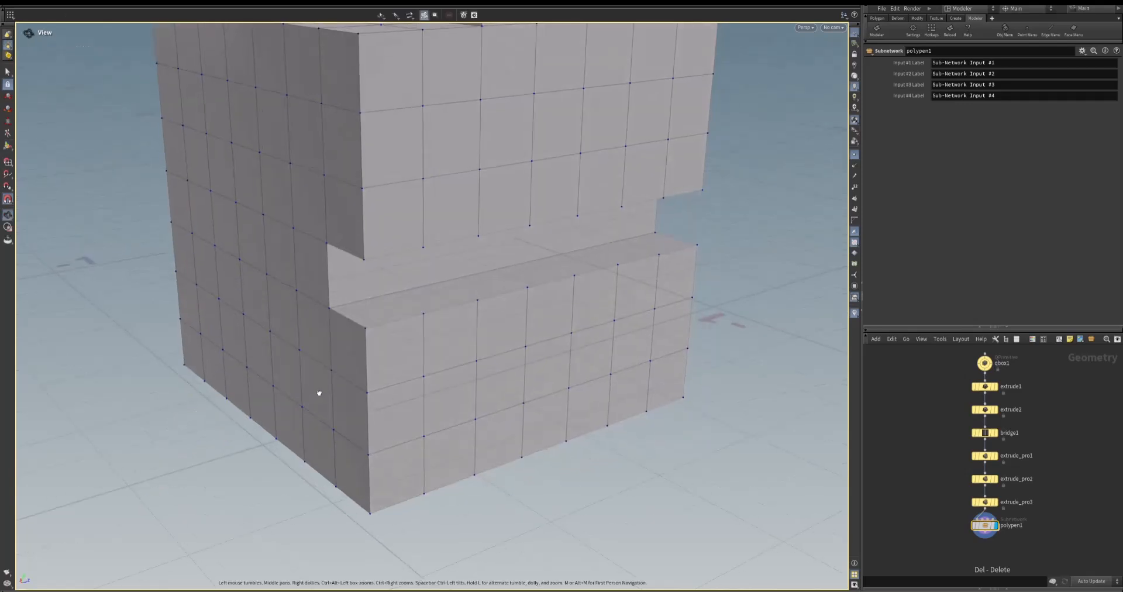
alt+right_drag(319, 391, 369, 359)
alt+drag(369, 359, 364, 358)
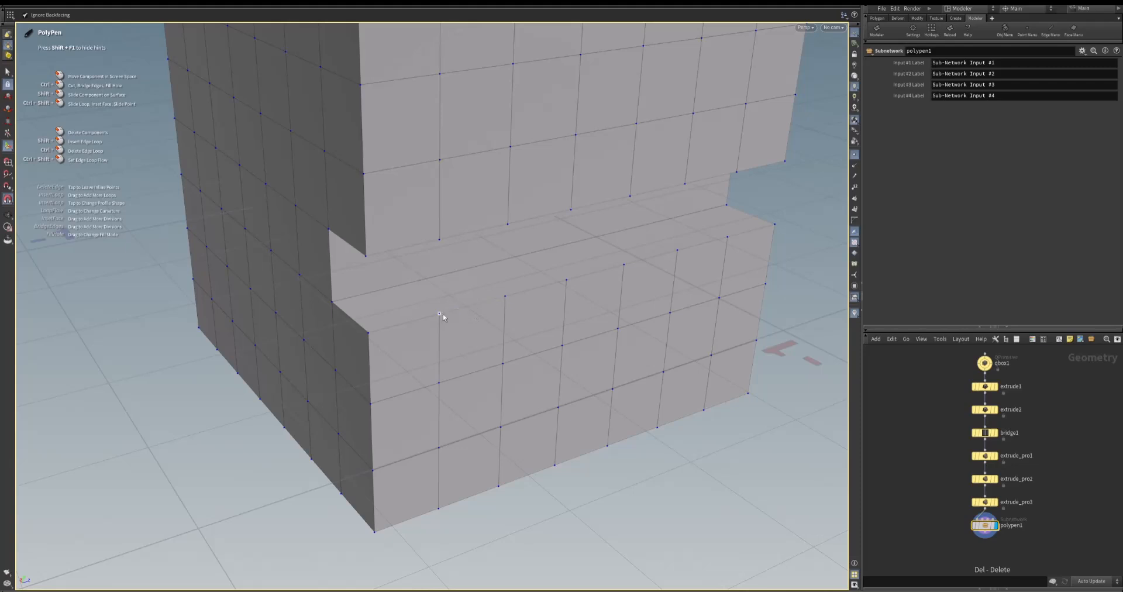
click(439, 314)
click(400, 286)
key(Escape)
Cut a vertical edge up the channel's back wall, continuing the floor cut to the matching point on the upper rim
drag(416, 311, 489, 253)
key(Return)
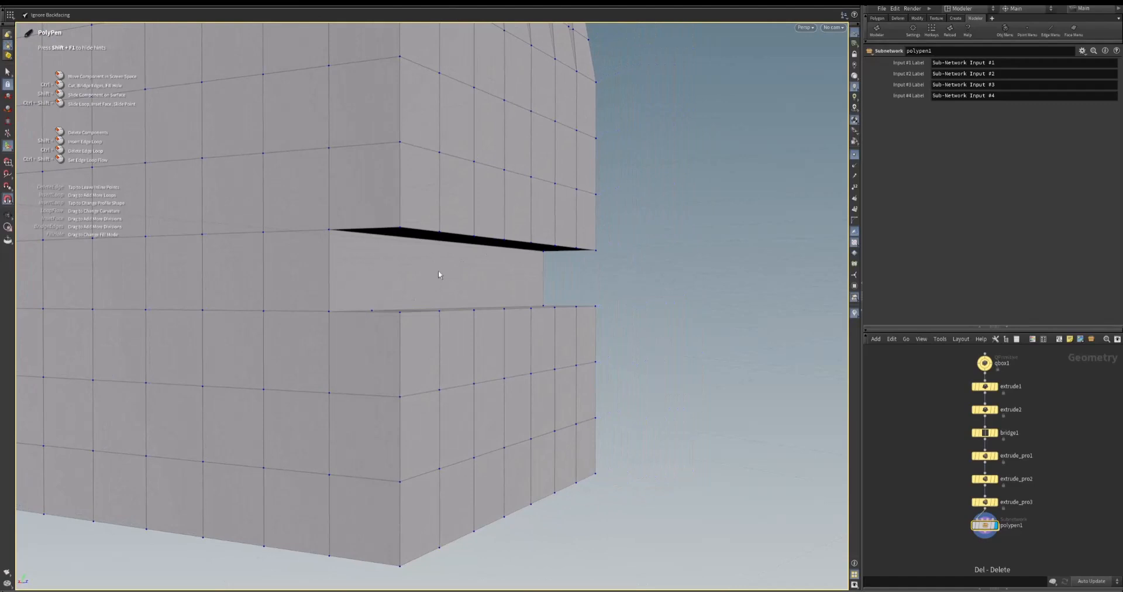
ctrl+drag(424, 257, 439, 234)
Cut the remaining edges across the channel's floor, in line with the vertical edges of the wall below
alt+drag(591, 297, 499, 330)
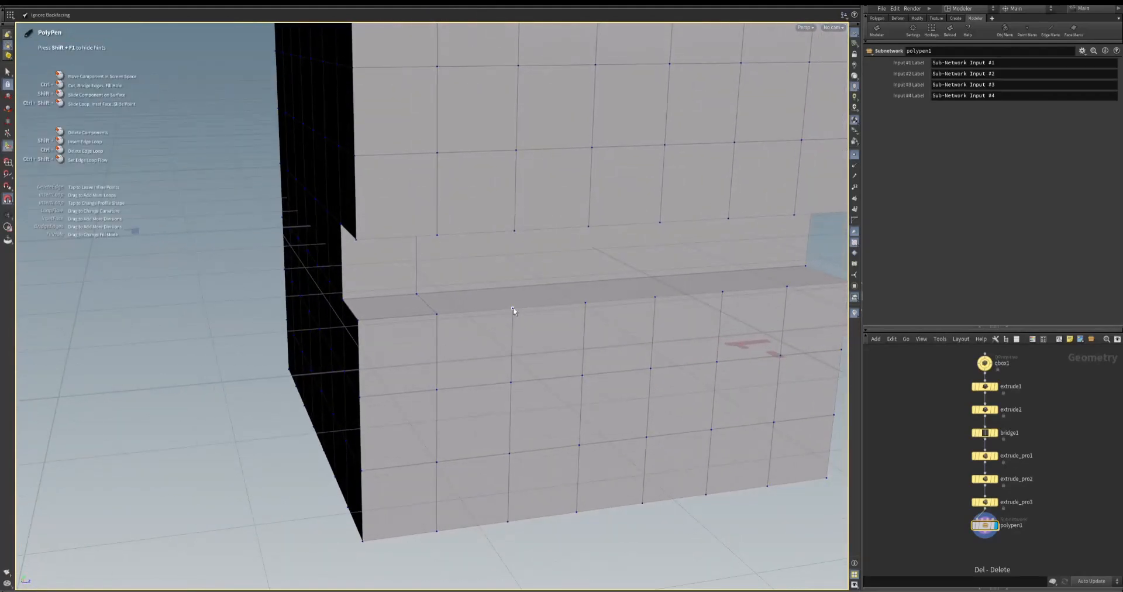
click(487, 291)
click(555, 285)
click(621, 279)
click(687, 276)
key(Escape)
Cut the remaining vertical edges on the channel's back wall, joining each floor cut to the matching point on the upper rim
drag(479, 312, 513, 230)
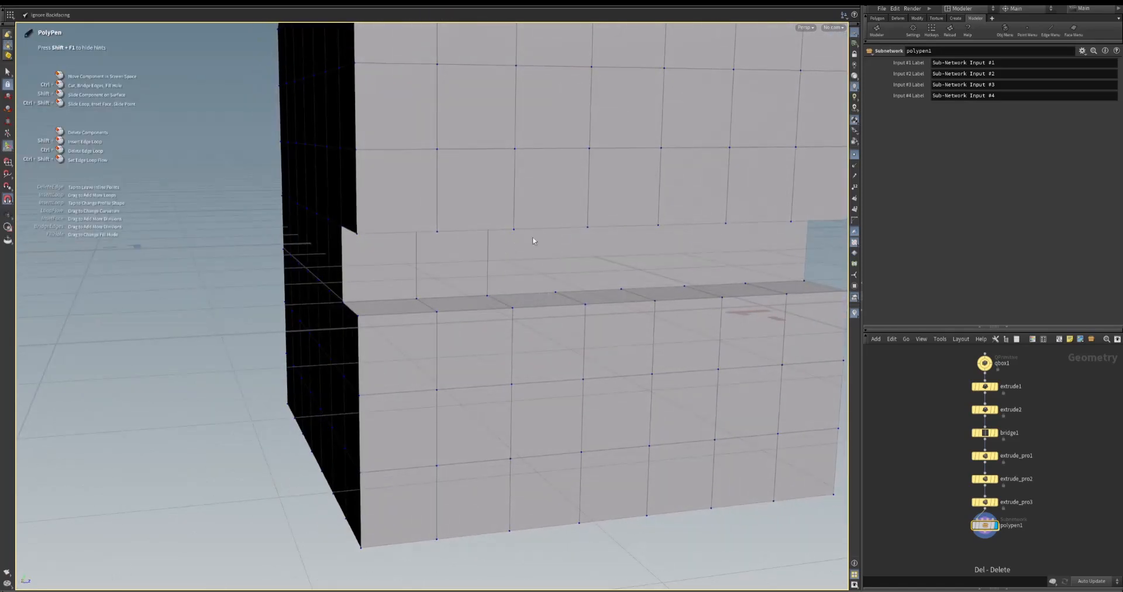
ctrl+drag(574, 265, 590, 229)
ctrl+drag(621, 292, 659, 227)
ctrl+drag(684, 287, 725, 224)
ctrl+drag(746, 283, 791, 224)
Examine the newly cut channel from several sides and read through PolyPen's hints, hiding and showing them once
drag(708, 287, 598, 322)
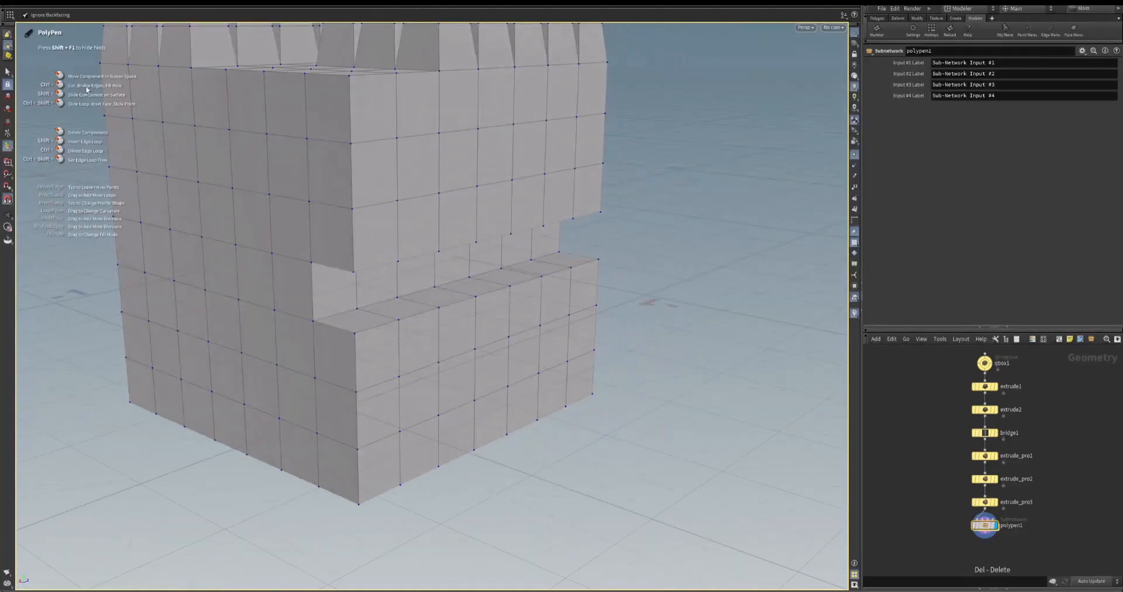
drag(338, 238, 373, 244)
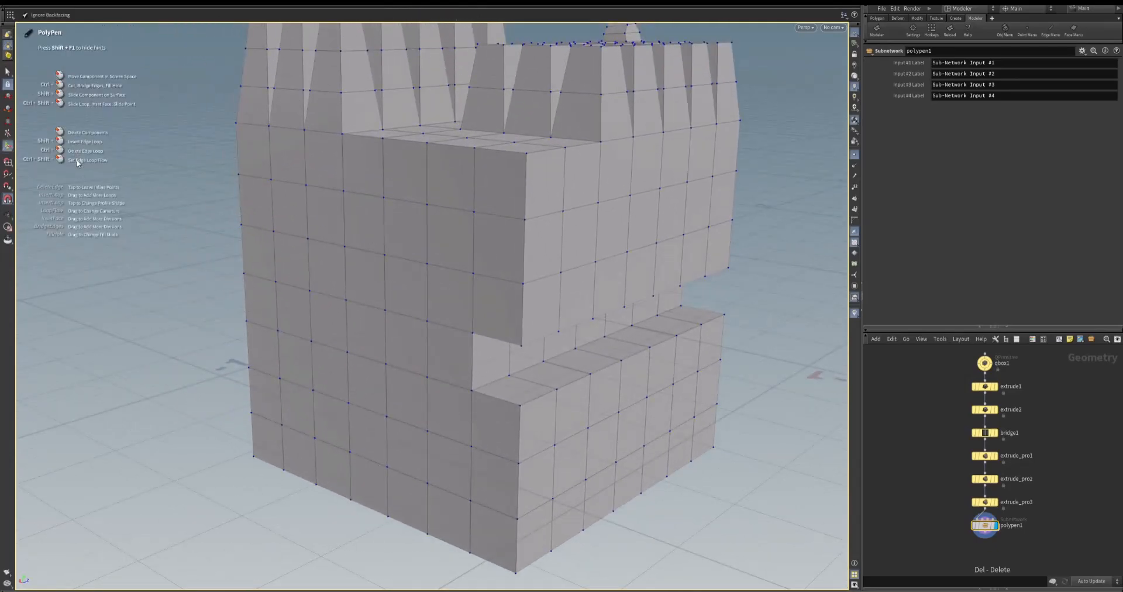
key(shift+F1)
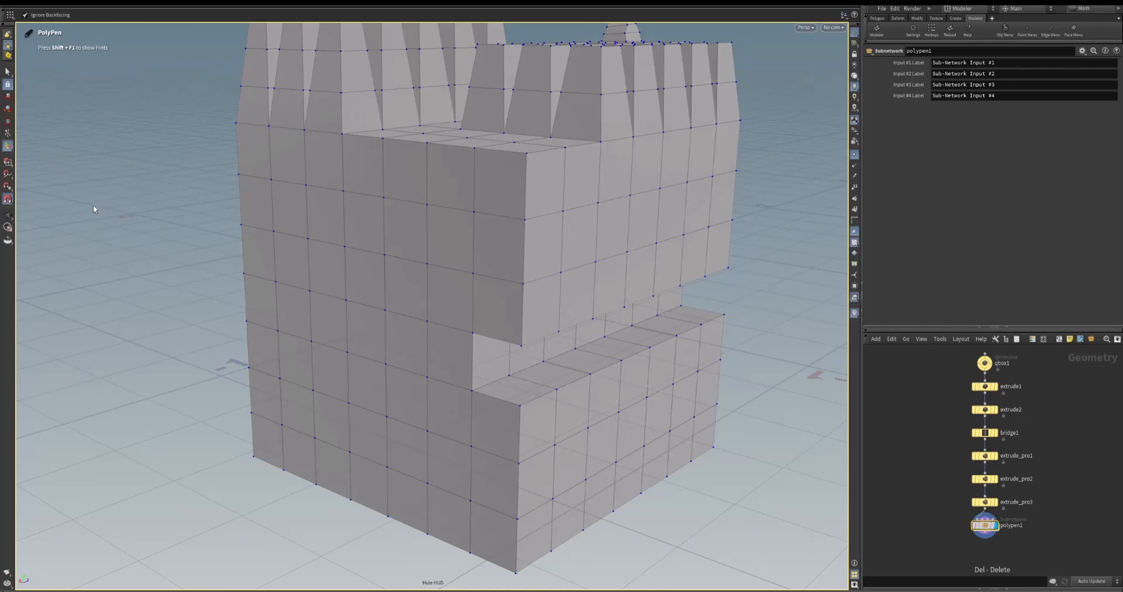
key(shift+F1)
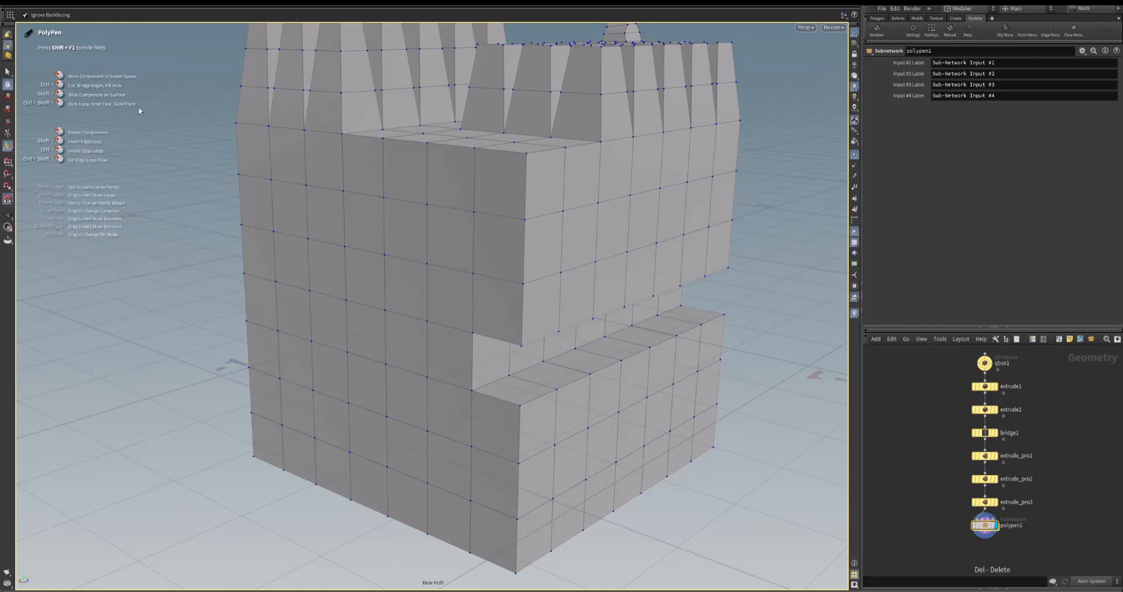
middle_drag(1057, 490, 1057, 449)
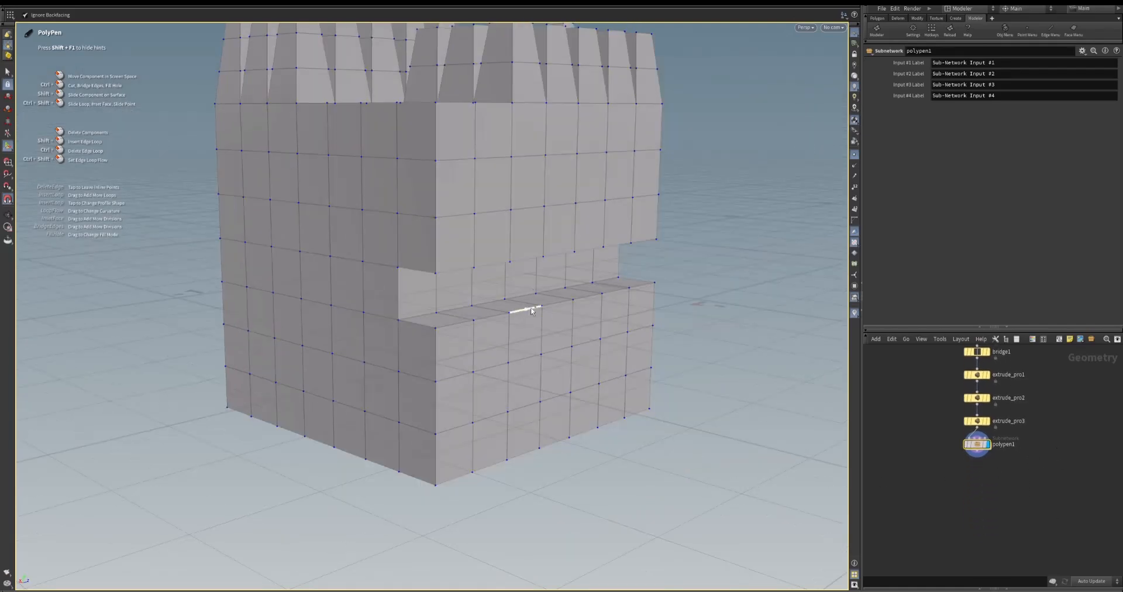
mouse_move(478, 332)
alt+mouse_down()
mouse_move(486, 321)
mouse_move(411, 336)
mouse_move(466, 343)
alt+mouse_up()
key(Escape)
drag(404, 345, 373, 350)
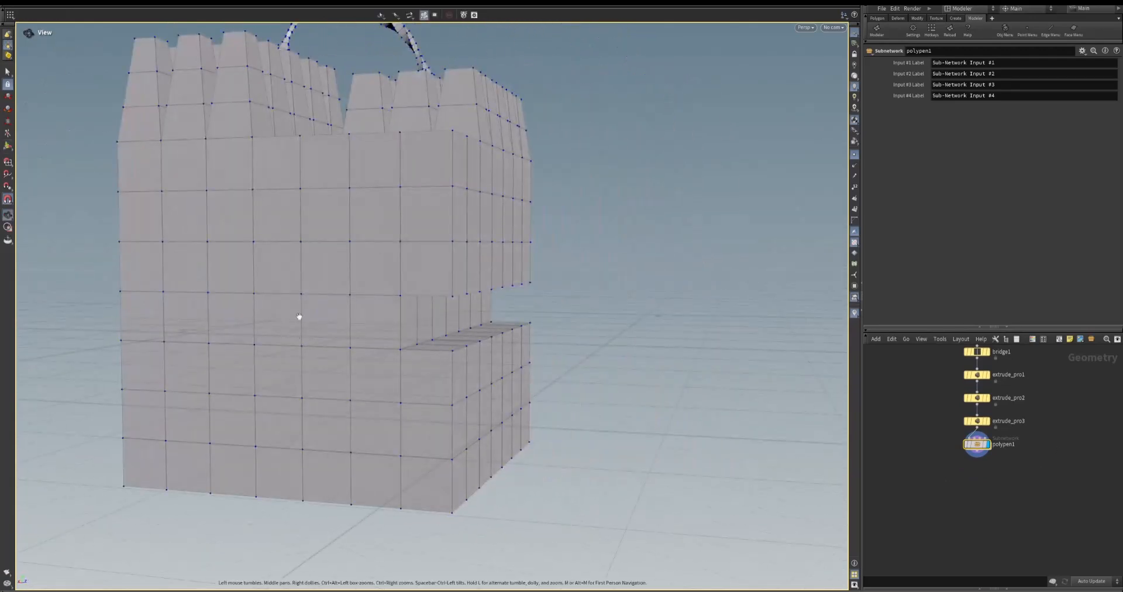
drag(270, 321, 316, 321)
middle_drag(315, 321, 279, 355)
drag(279, 356, 321, 338)
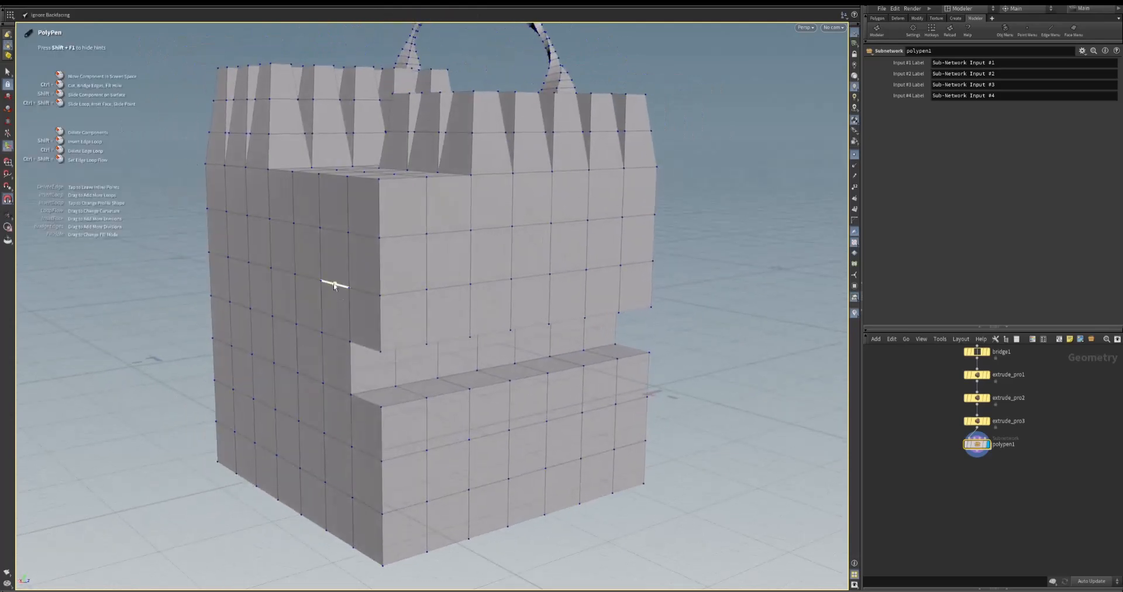
Select a face beside the corner column above the channel and push it about 1.23 along Z with ExtrudePro to open a tunnel
key(s)
click(335, 256)
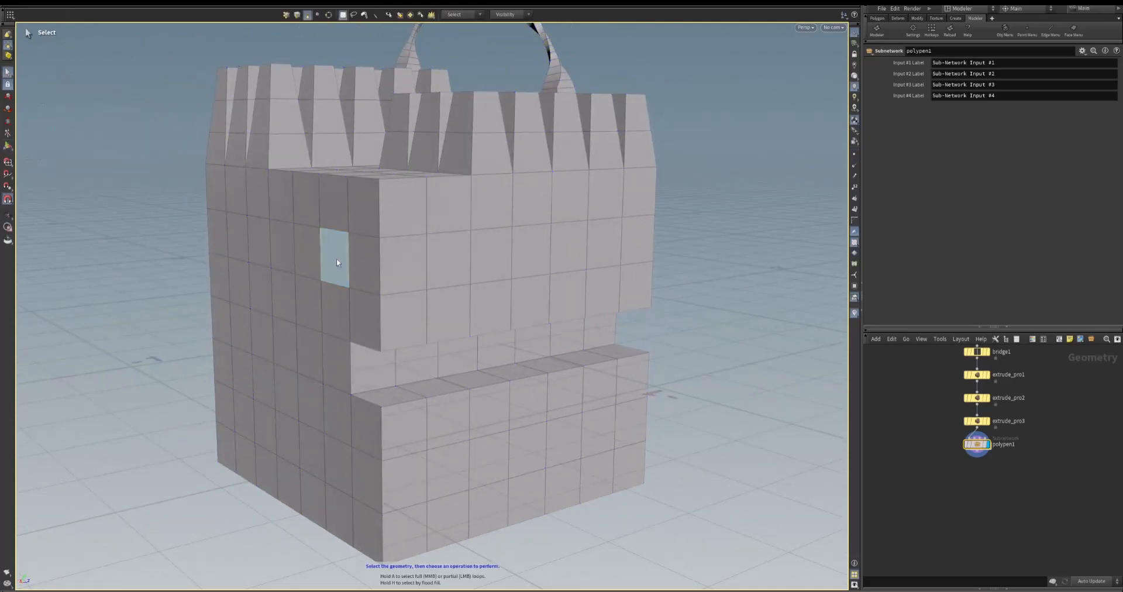
right_click(378, 285)
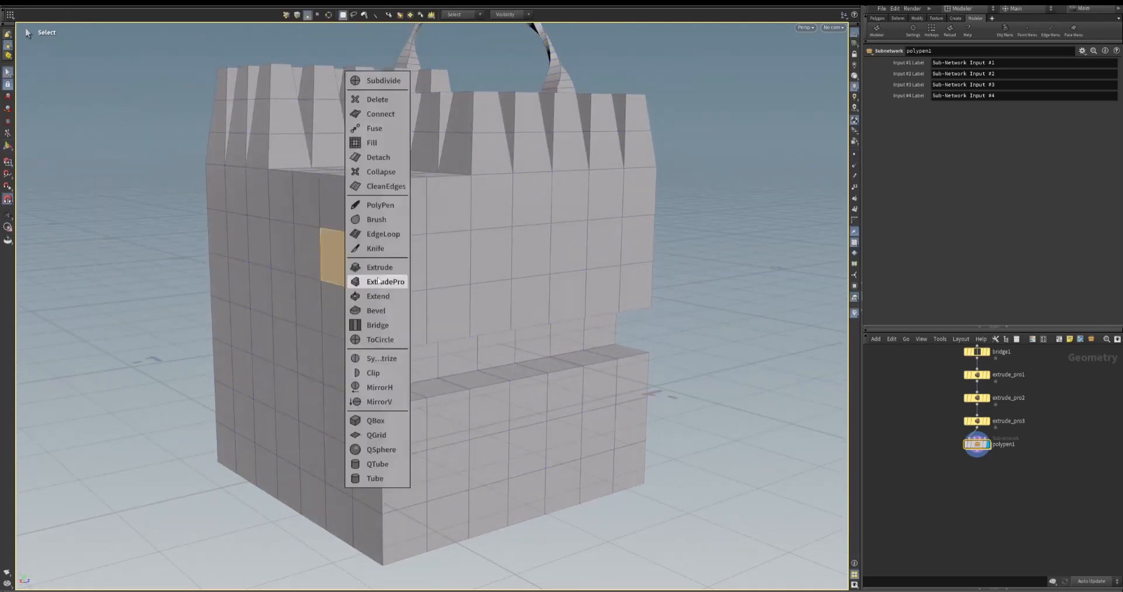
click(378, 284)
drag(352, 255, 611, 289)
alt+middle_drag(612, 288, 368, 275)
alt+drag(368, 275, 431, 278)
drag(534, 231, 479, 232)
alt+drag(429, 281, 441, 305)
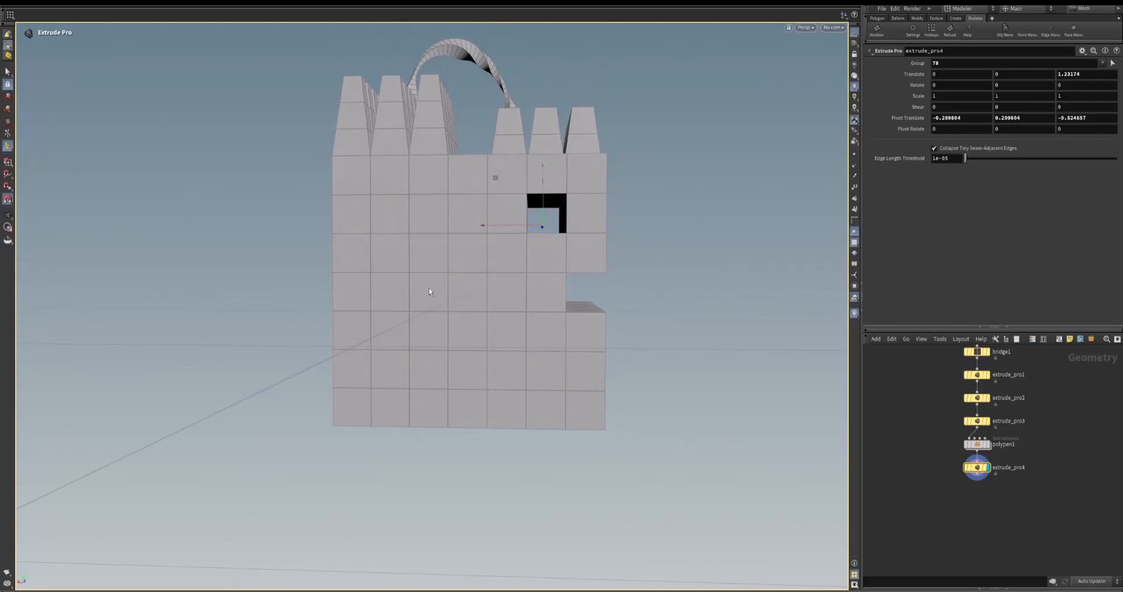
Select a 3 x 3 block of faces on the tunnel's wall, away from the corner, and round it with ToCircle
alt+drag(451, 311, 407, 314)
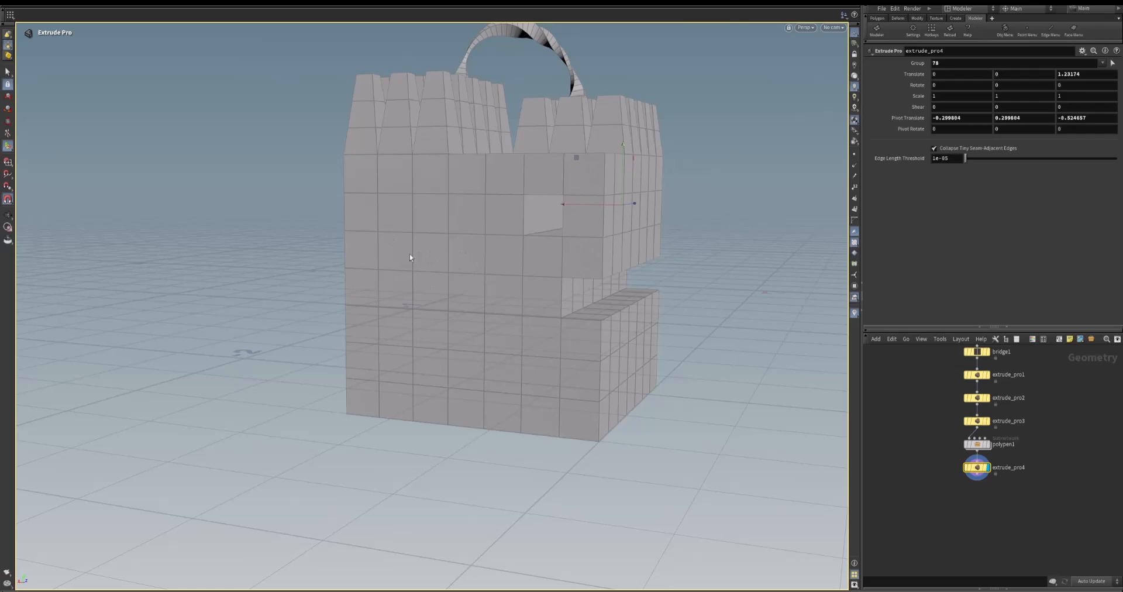
alt+drag(430, 313, 429, 310)
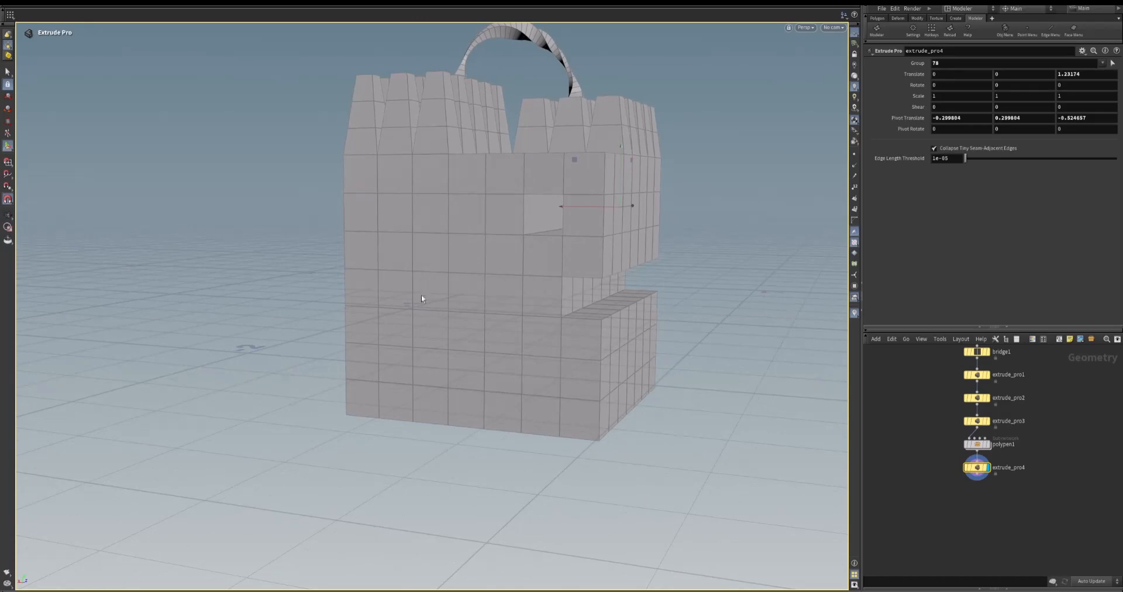
key(s)
click(407, 266)
click(389, 14)
drag(395, 251, 466, 322)
alt+drag(447, 371, 445, 371)
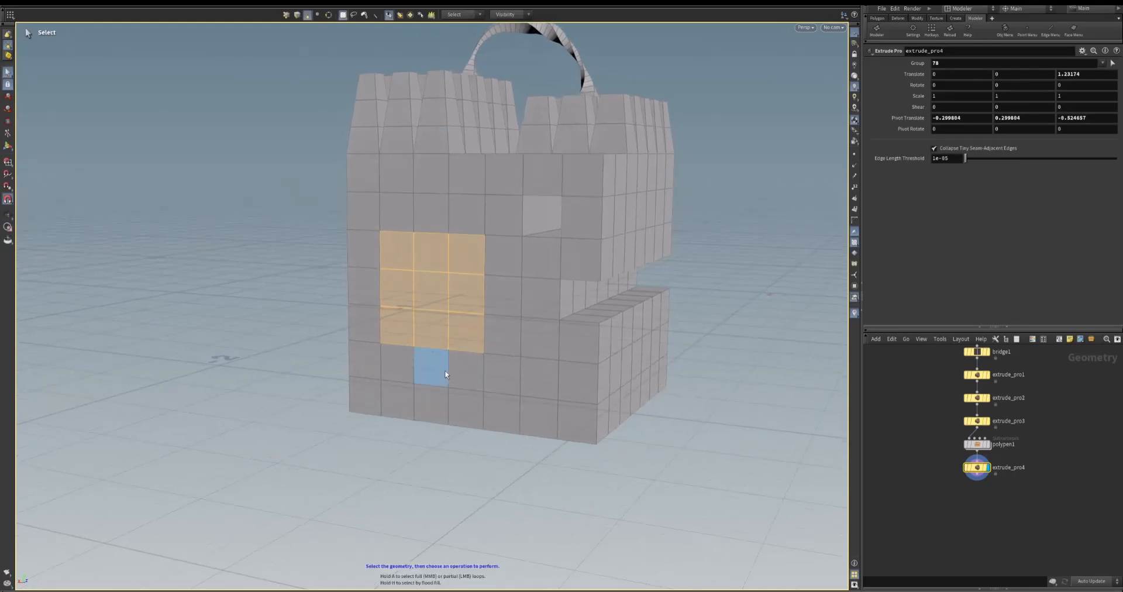
right_click(429, 323)
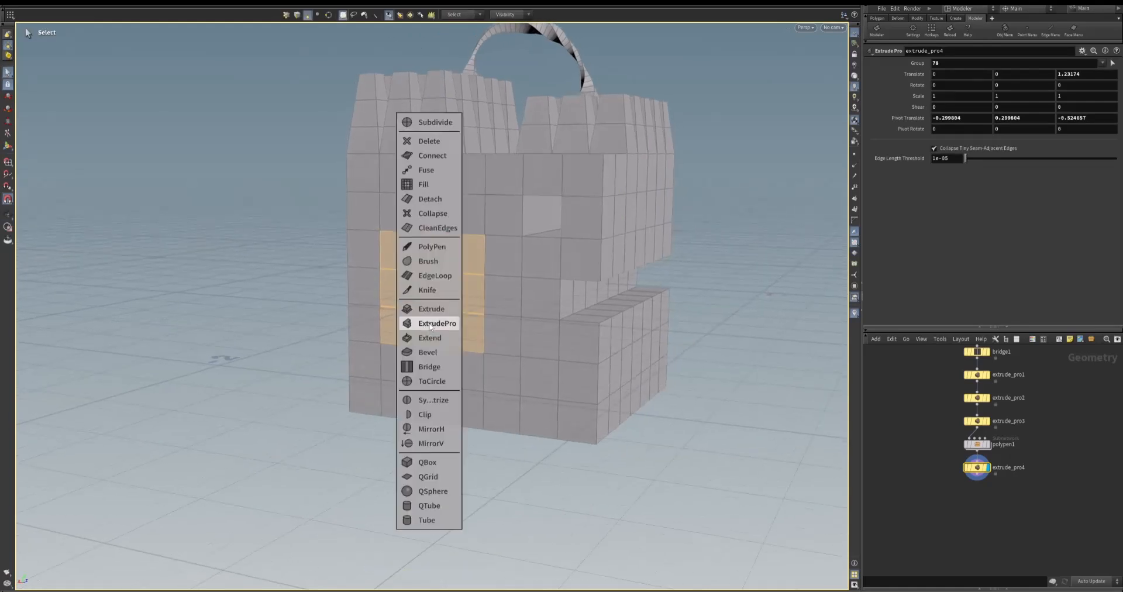
click(431, 381)
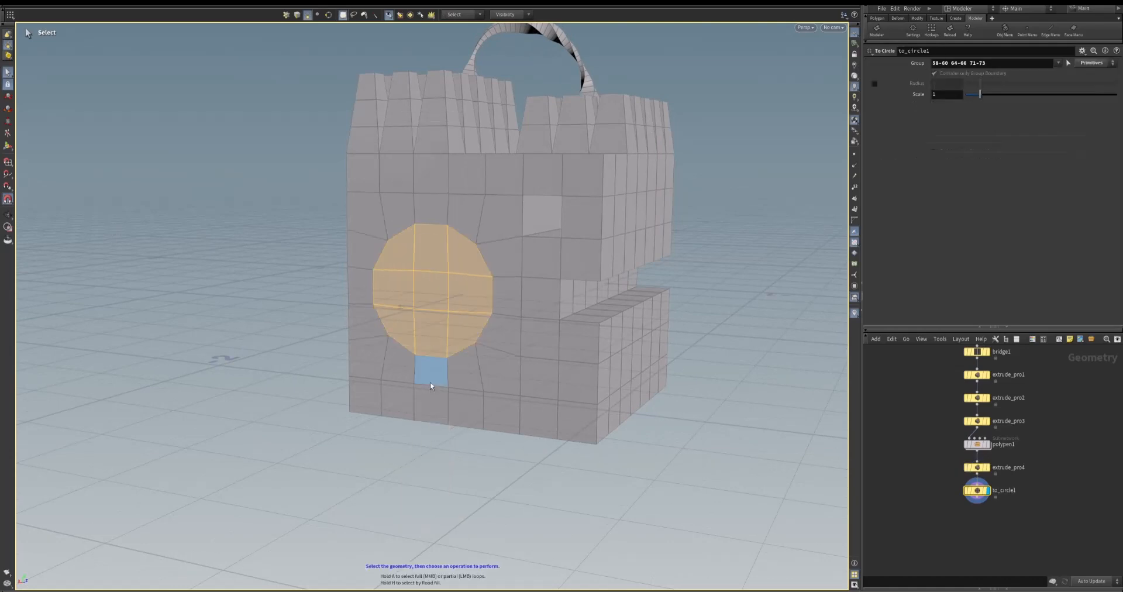
Extrude the circular patch of faces outward with an offset of about 0.027
alt+drag(419, 348, 464, 326)
right_click(472, 329)
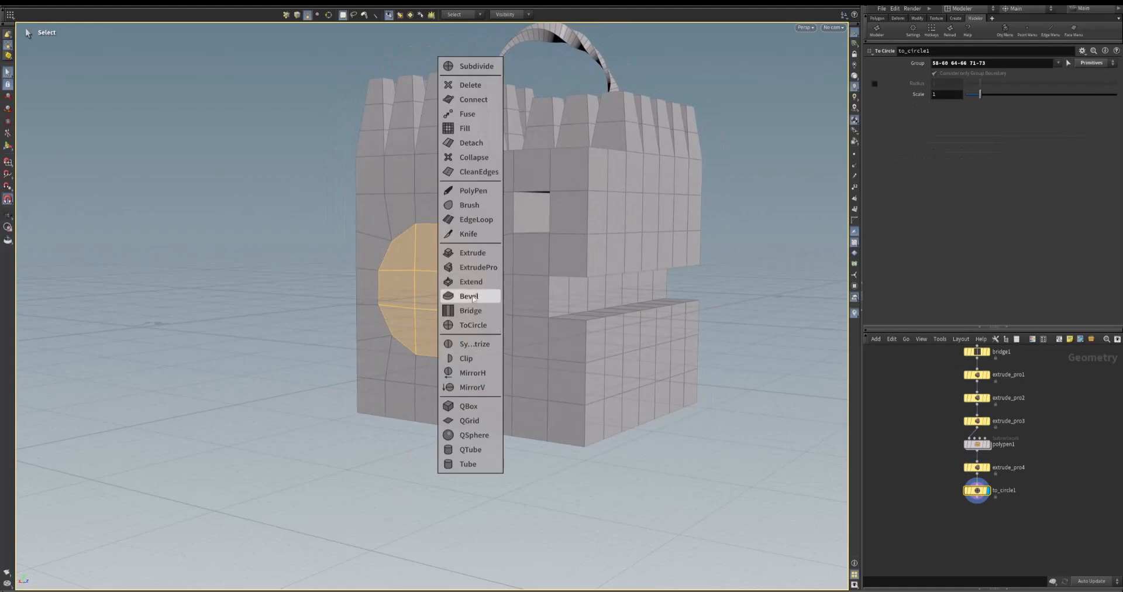
click(475, 252)
drag(460, 296, 499, 220)
key(Escape)
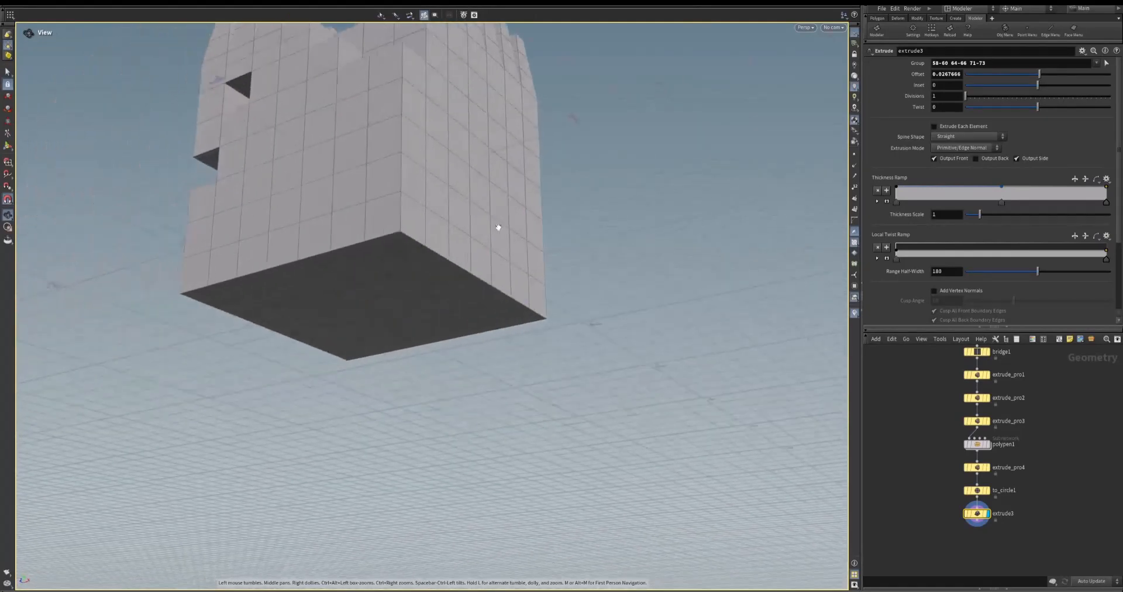
Select the edges around the block's underside and bevel them to a width of roughly one face row
key(s)
double_click(355, 259)
click(552, 362)
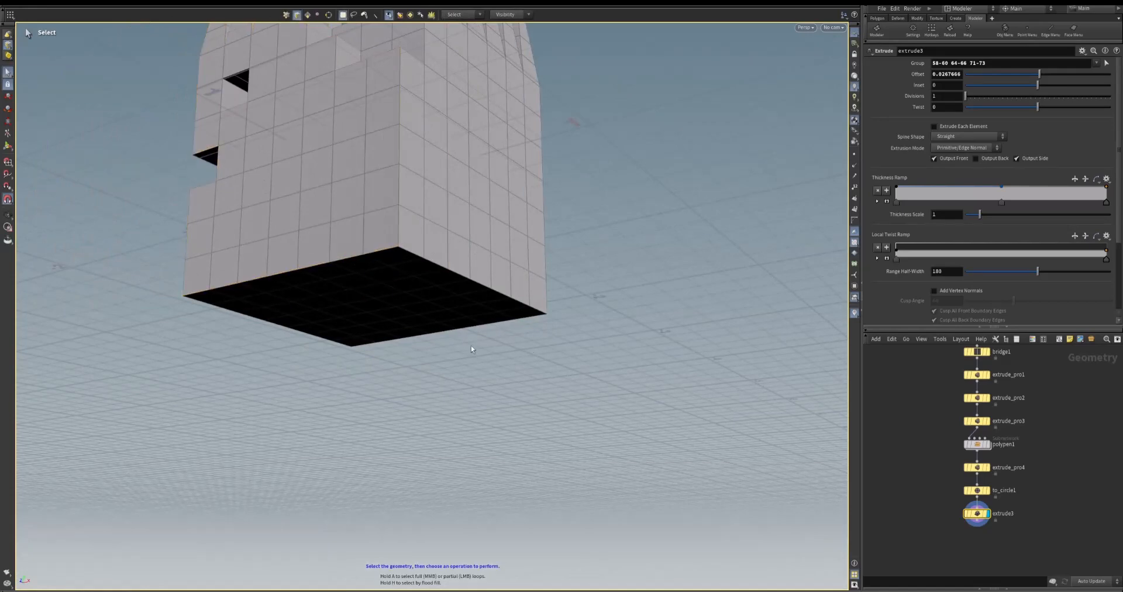
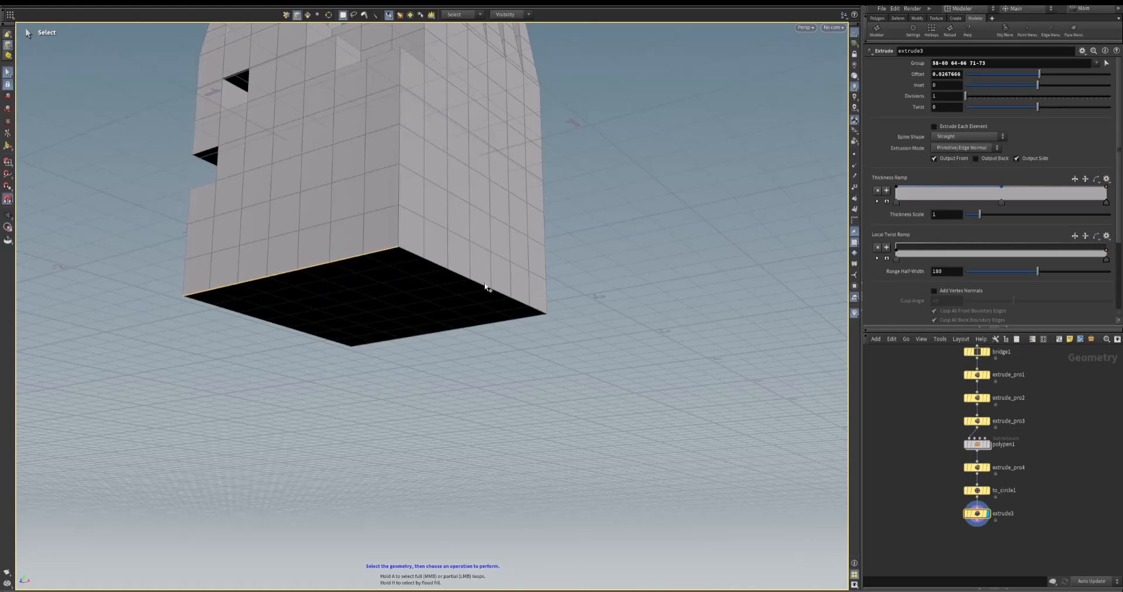
click(541, 315)
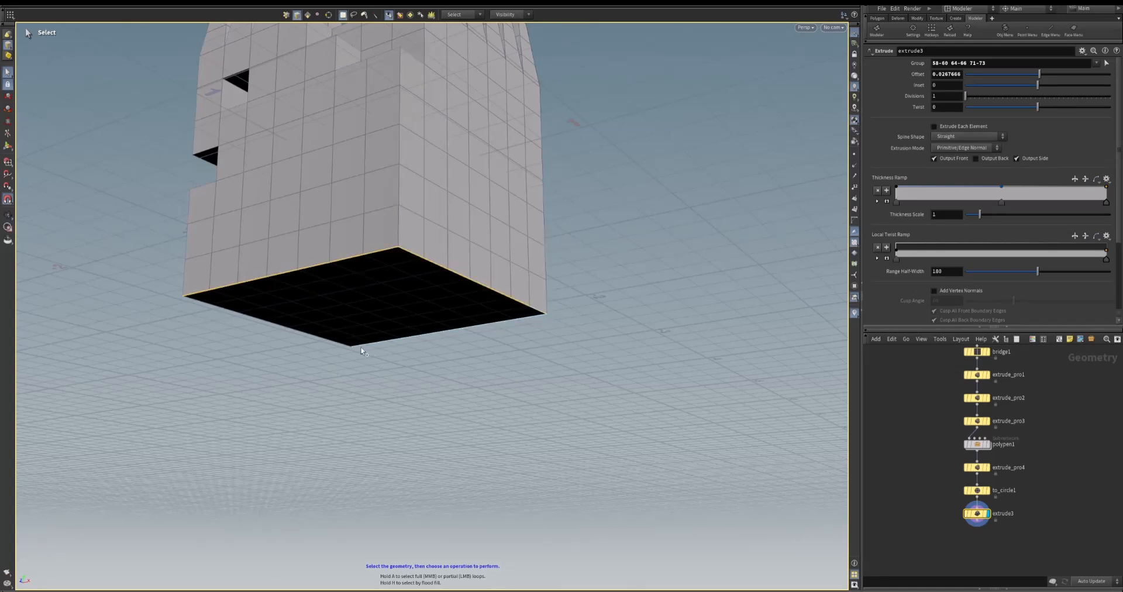
alt+drag(442, 342, 439, 385)
alt+scroll(434, 379, down, 2)
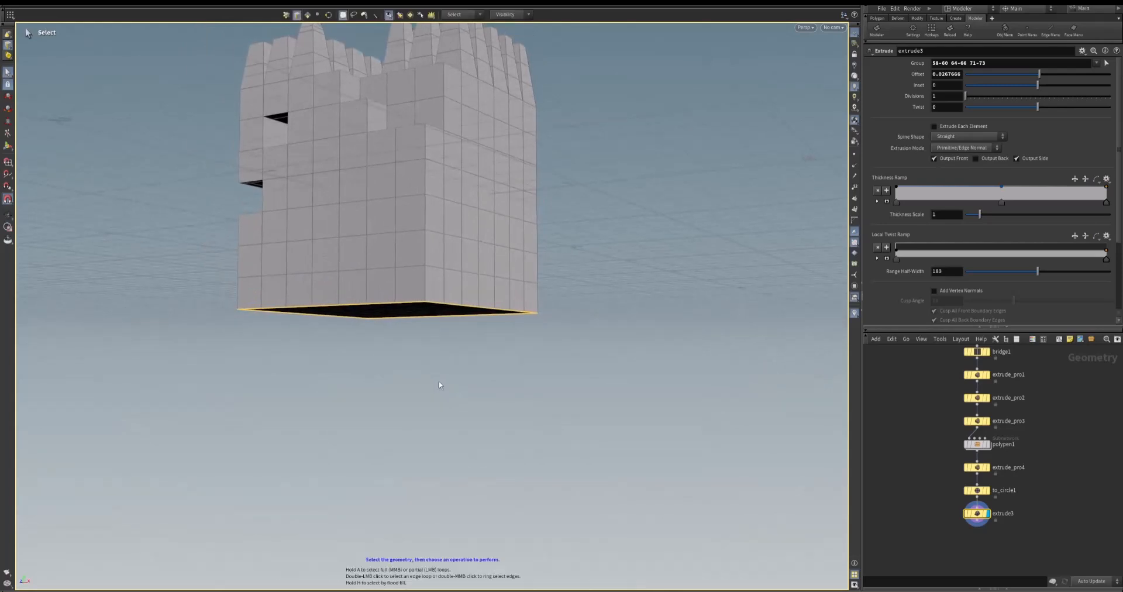
right_click(519, 367)
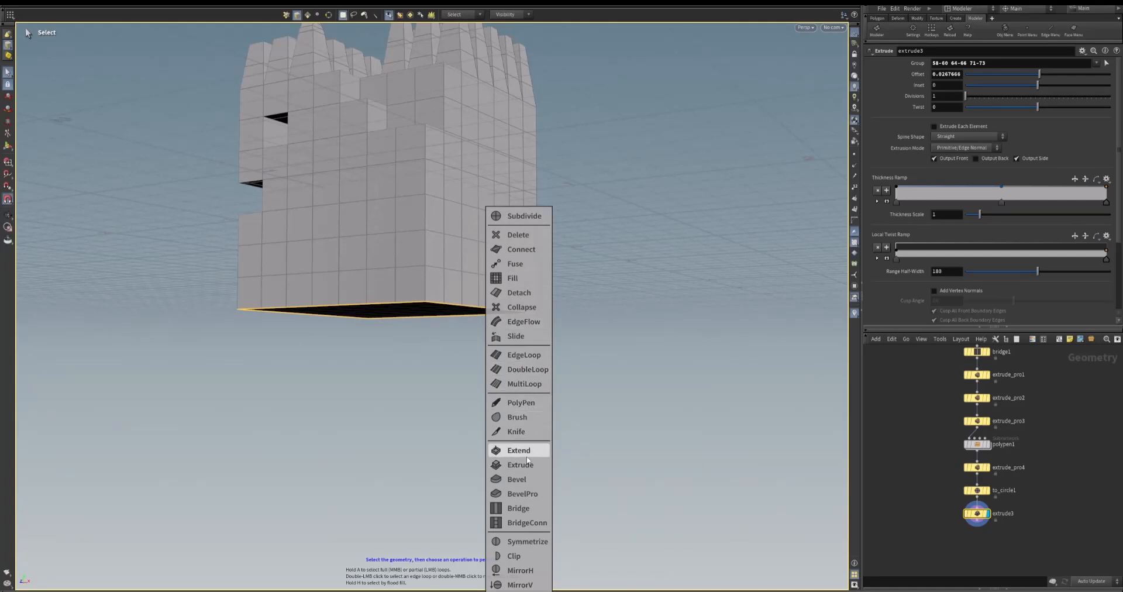
click(523, 479)
drag(457, 439, 513, 442)
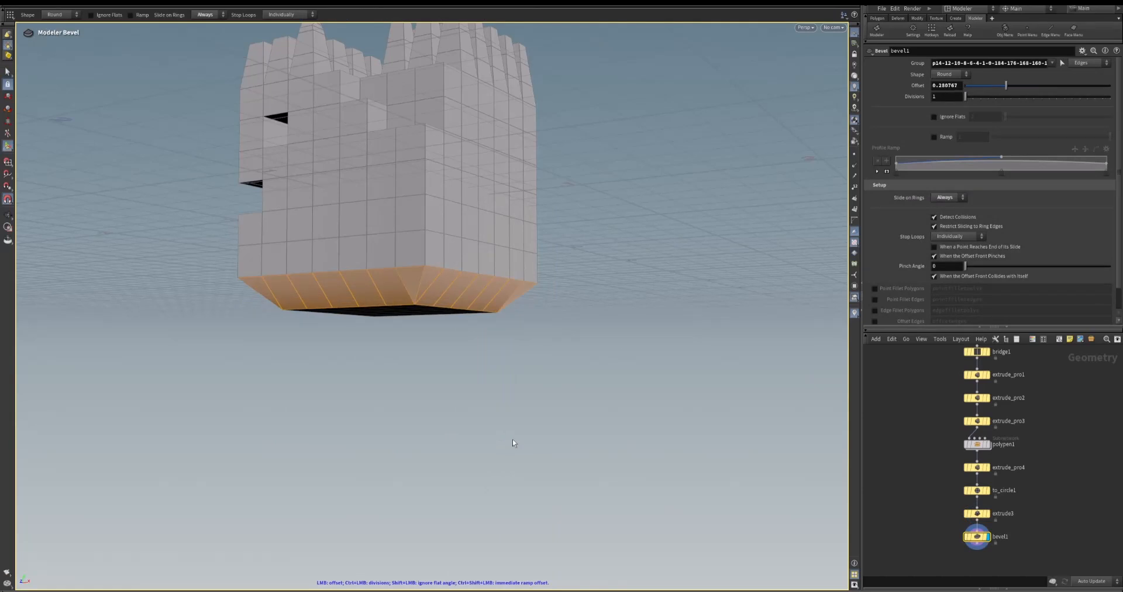
Reduce the underside bevel's offset to about 0.084 and raise its divisions to 10 for a rounded edge
drag(575, 393, 682, 402)
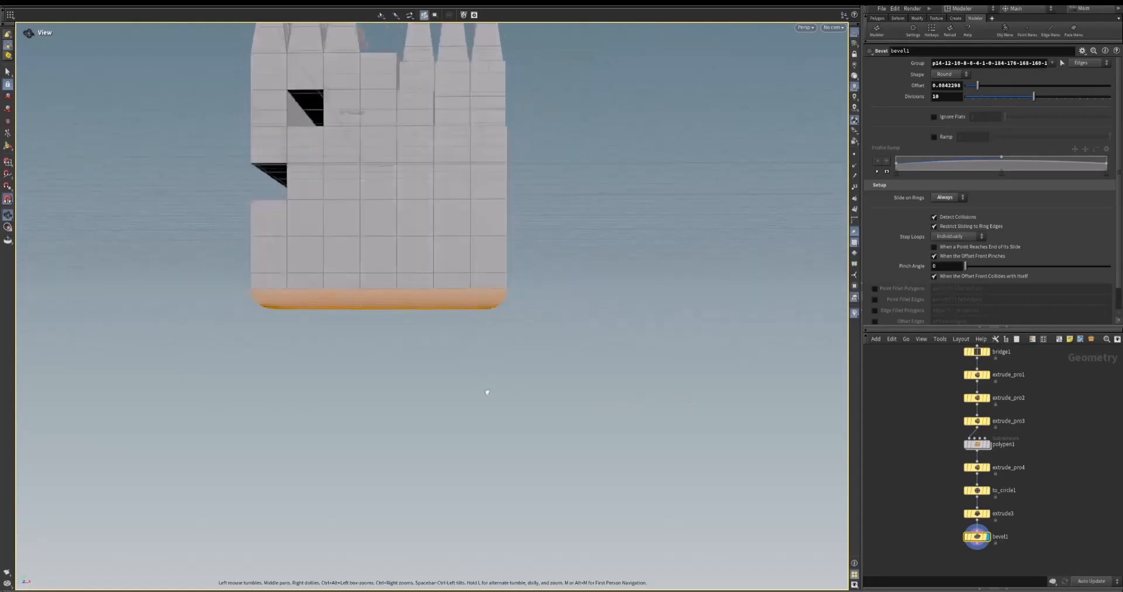
alt+drag(486, 391, 431, 386)
alt+right_drag(431, 386, 581, 376)
drag(582, 376, 604, 437)
key(Return)
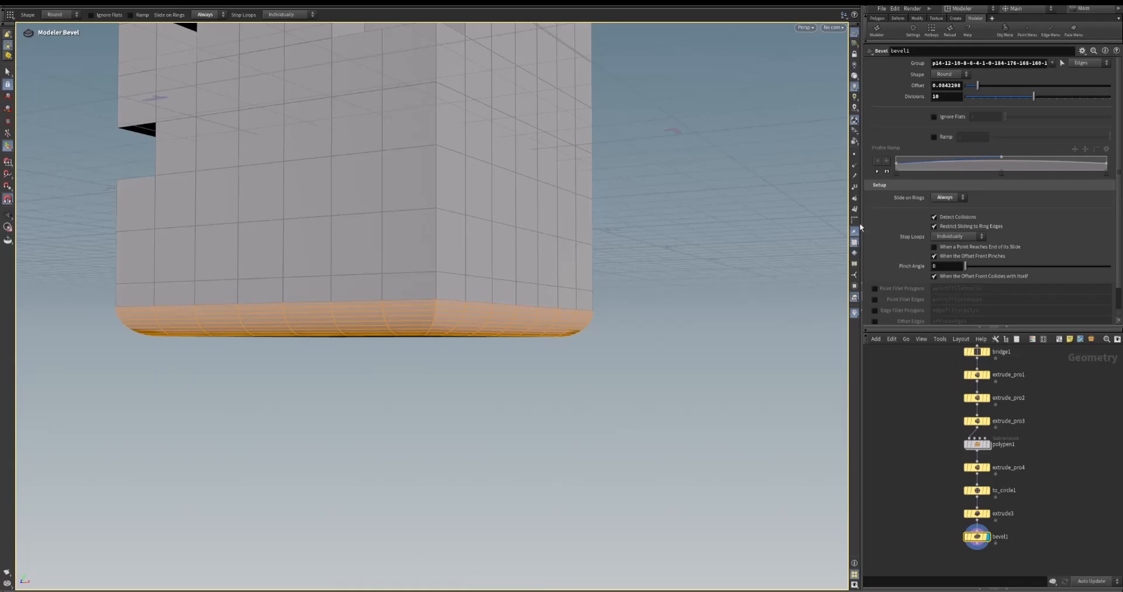
alt+drag(760, 331, 787, 319)
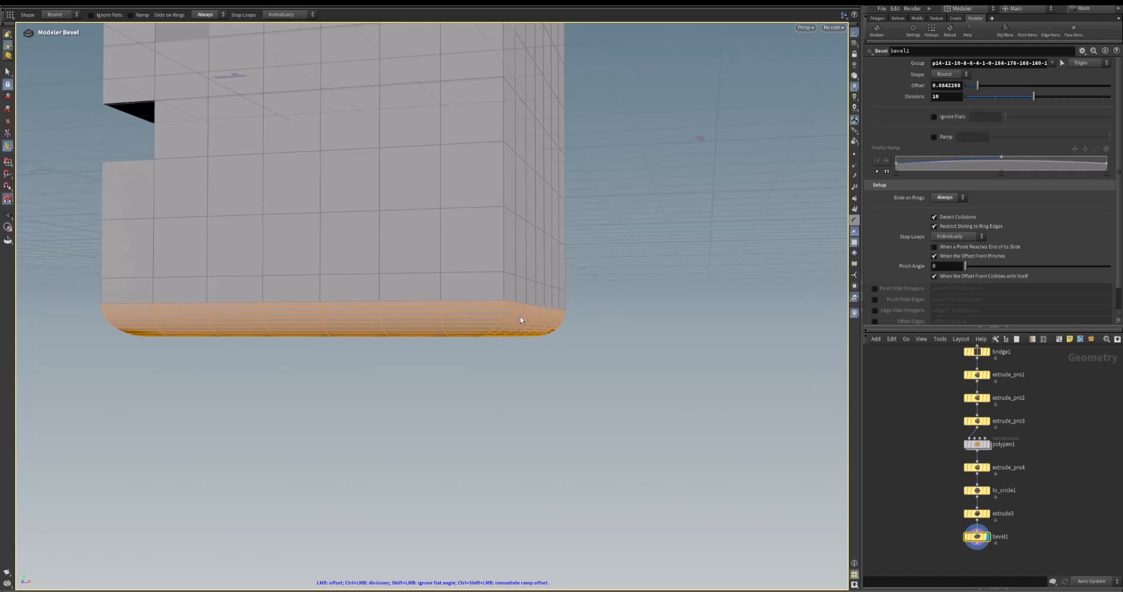
Enable the underside bevel's profile ramp and set its ramp height to -1
click(933, 137)
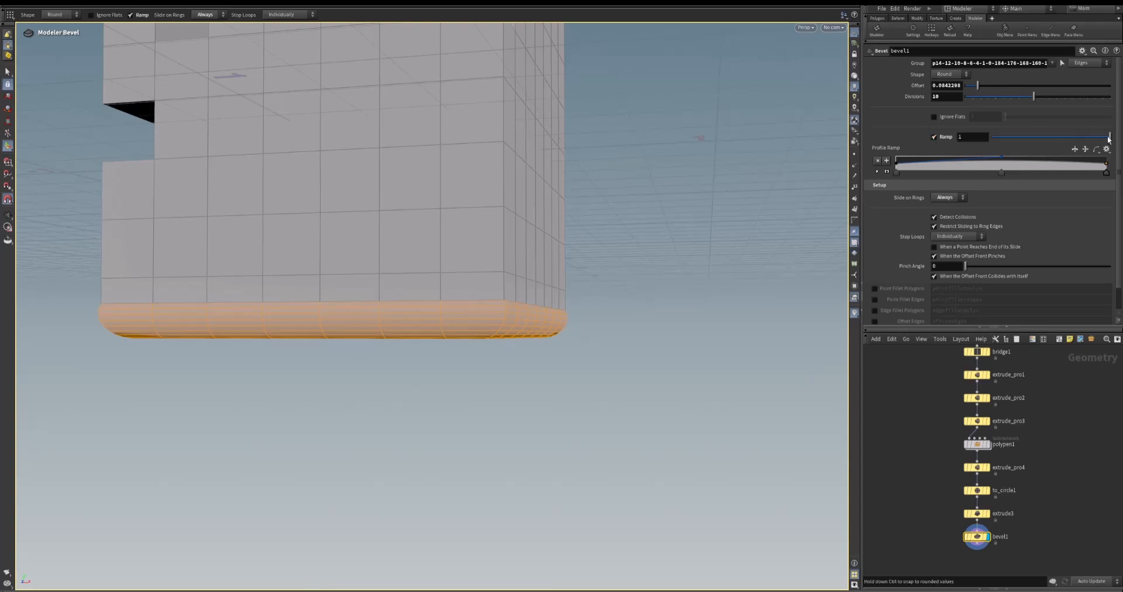
drag(1110, 136, 973, 145)
drag(906, 148, 968, 142)
alt+drag(691, 267, 736, 256)
key(Return)
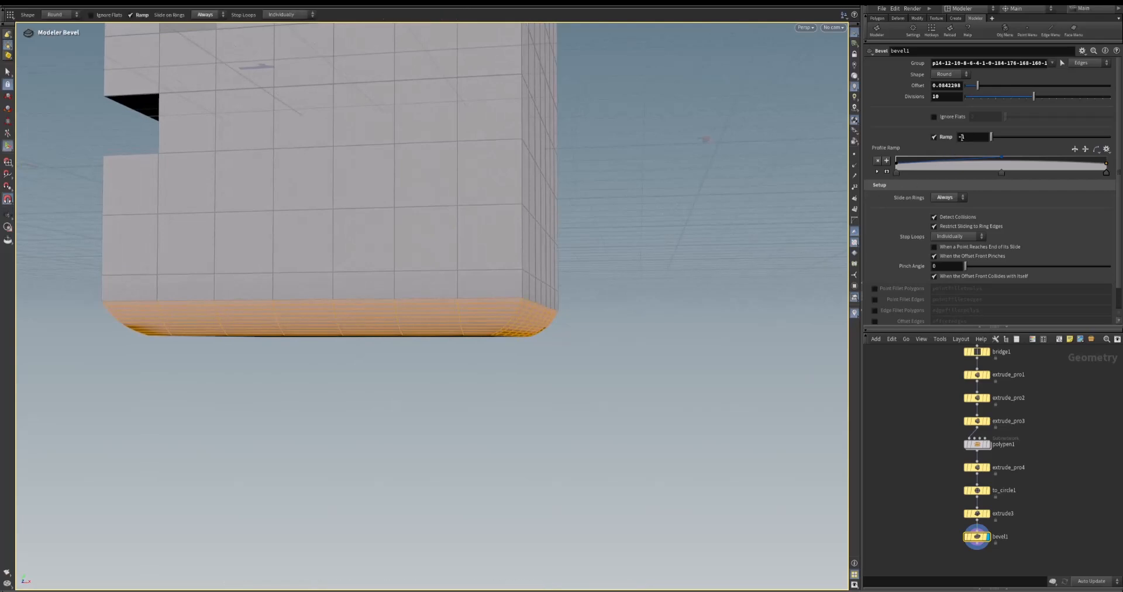
Set the bevel's ramp height to -5 so the profile curves inward
double_click(978, 139)
text(5)
key(Return)
key(Escape)
drag(702, 300, 644, 329)
drag(677, 360, 608, 363)
key(Return)
alt+drag(712, 286, 819, 251)
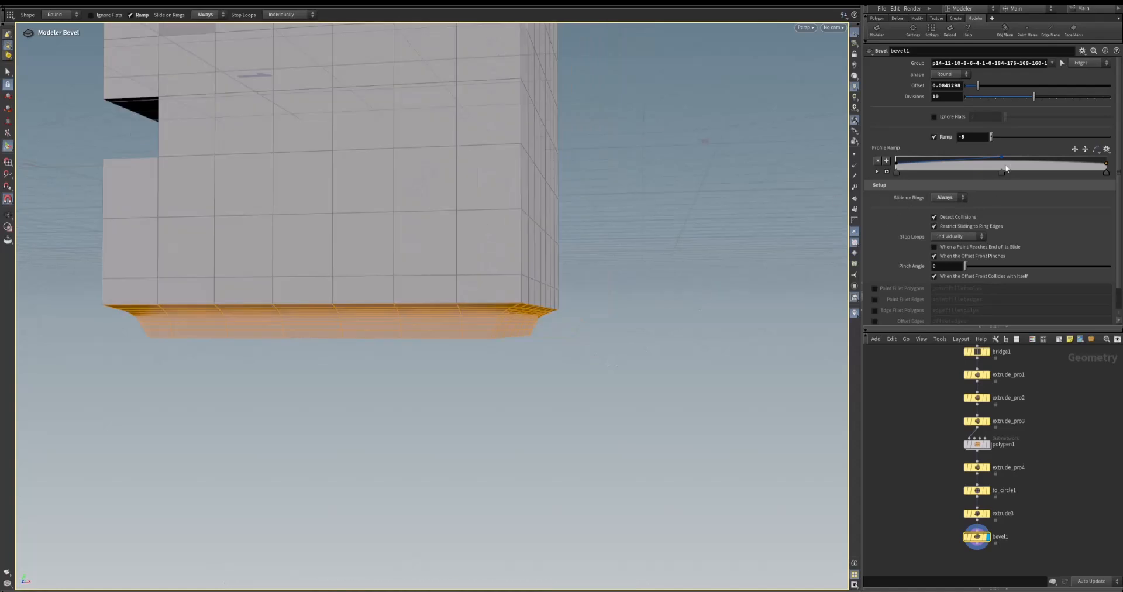
alt+drag(689, 319, 692, 309)
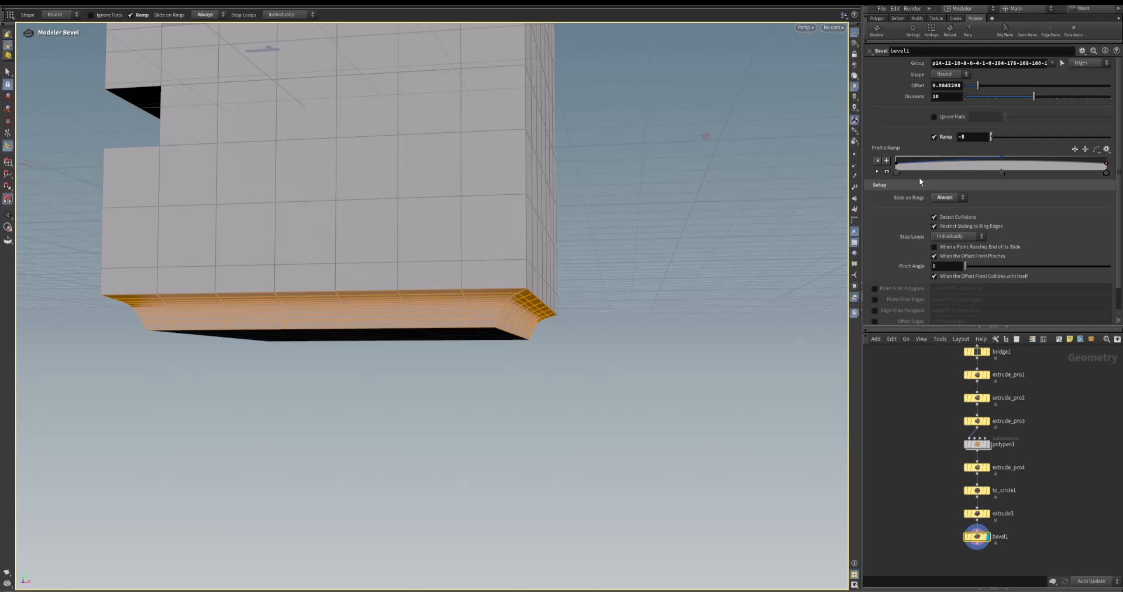
Move the profile ramp's middle point to position about 0.775 and value 0.933, and compare the bevel with the ramp off and on
click(881, 173)
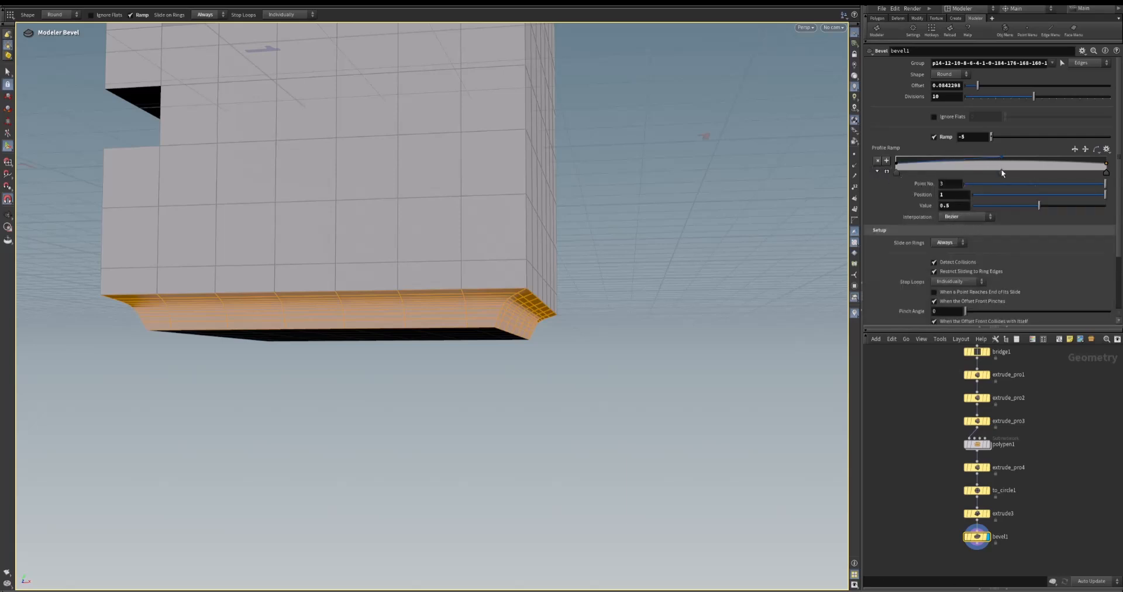
drag(1006, 172, 1060, 185)
key(Escape)
mouse_move(784, 295)
mouse_down()
mouse_move(777, 316)
mouse_move(672, 321)
mouse_move(779, 333)
mouse_move(800, 299)
mouse_up()
key(Return)
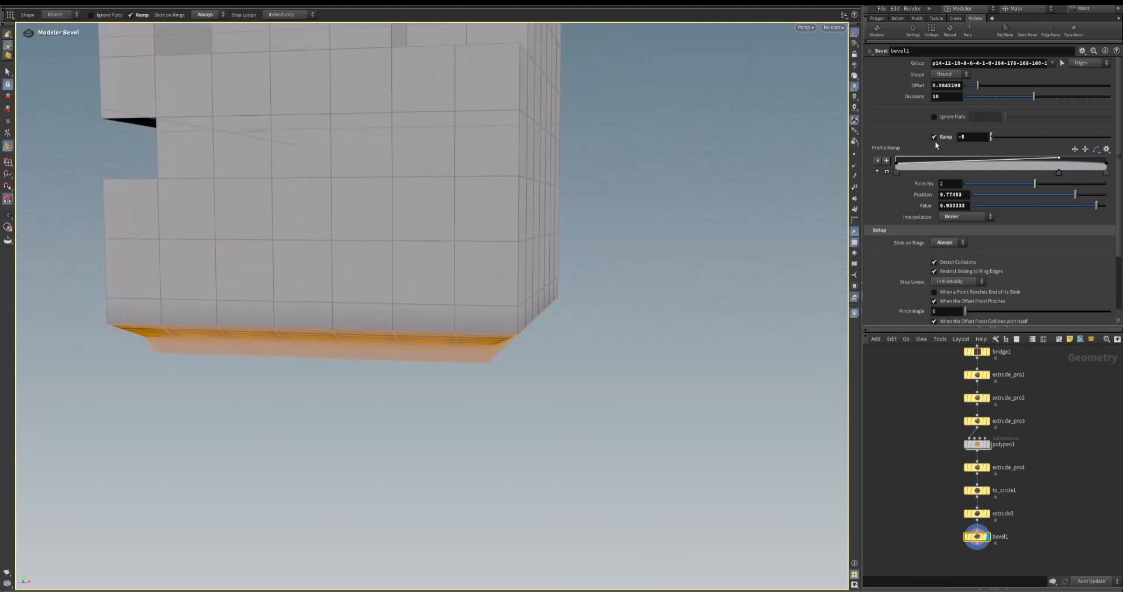
click(934, 136)
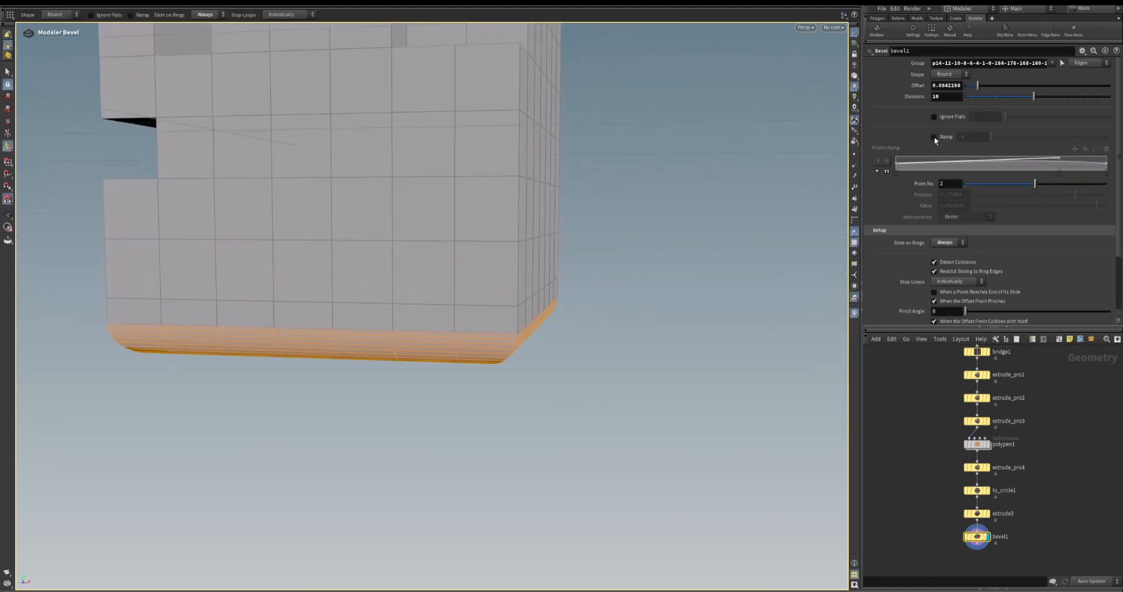
click(934, 136)
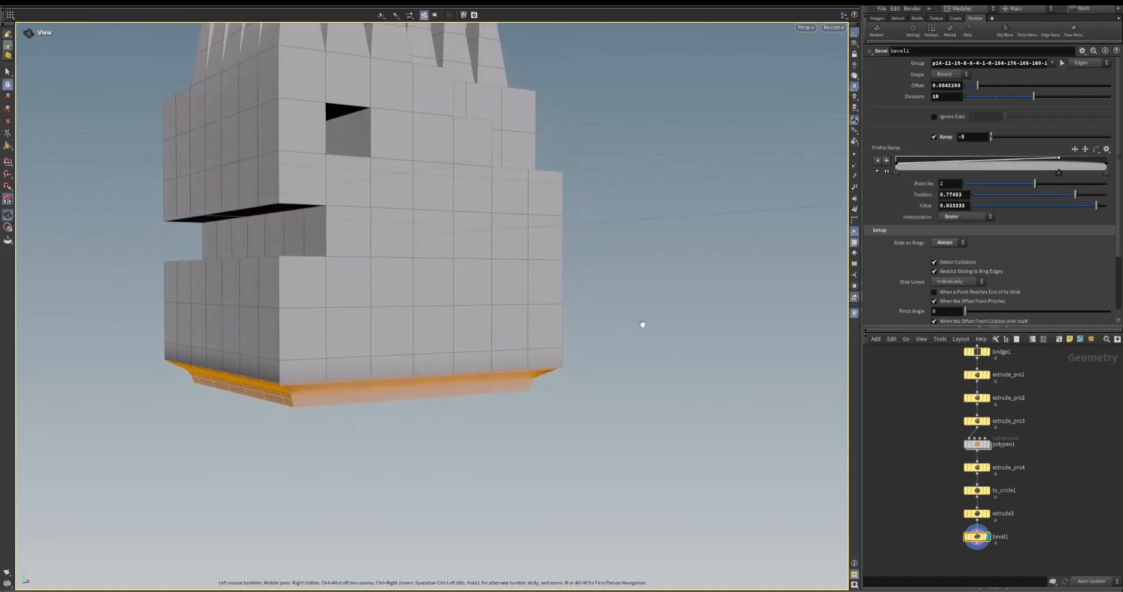
alt+drag(640, 324, 662, 324)
Select the ring of vertical edges just below the channel and try the EdgeLoop tool on it
key(s)
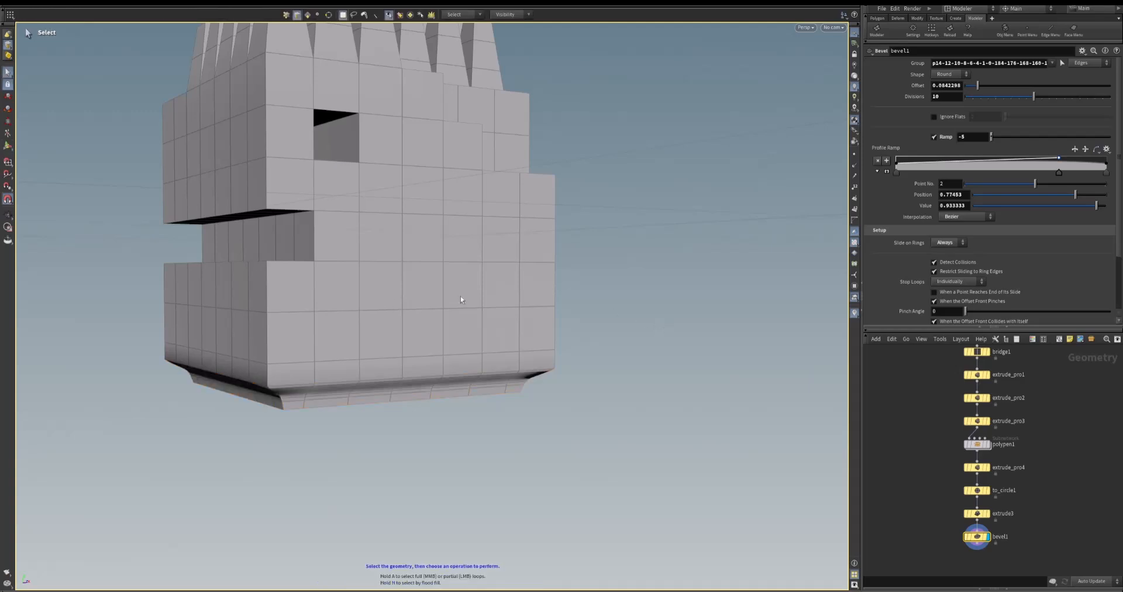
click(266, 289)
middle_click(315, 287)
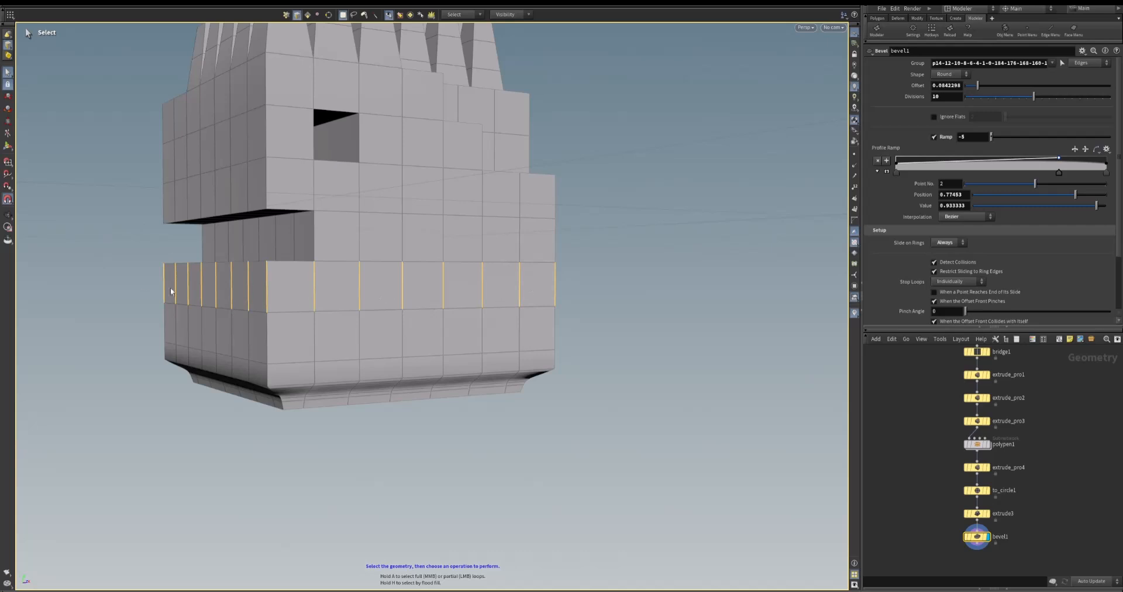
right_click(619, 279)
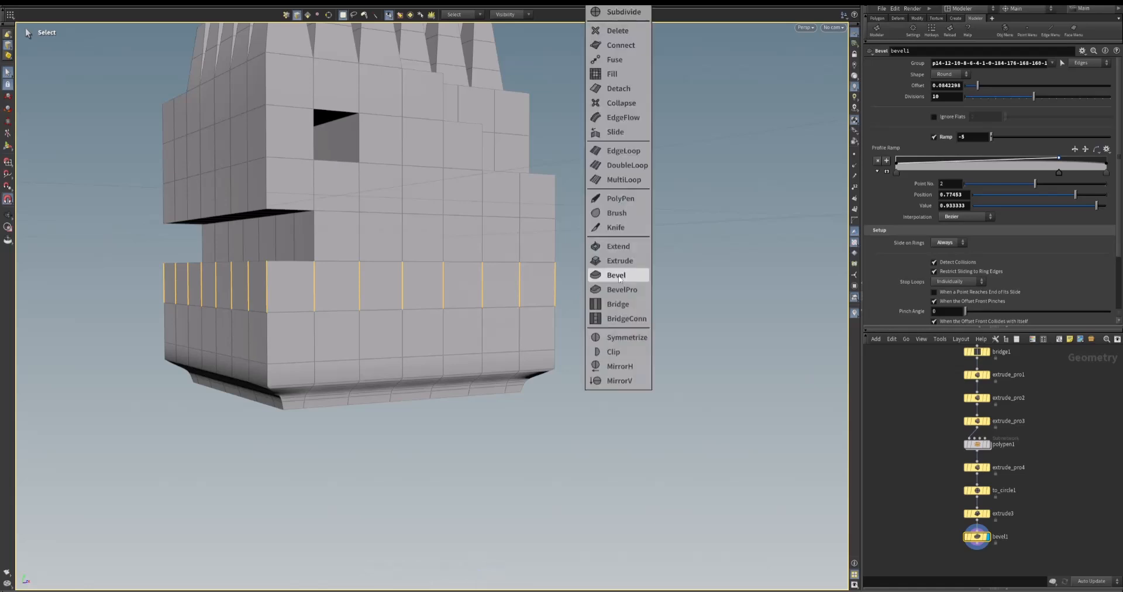
click(621, 152)
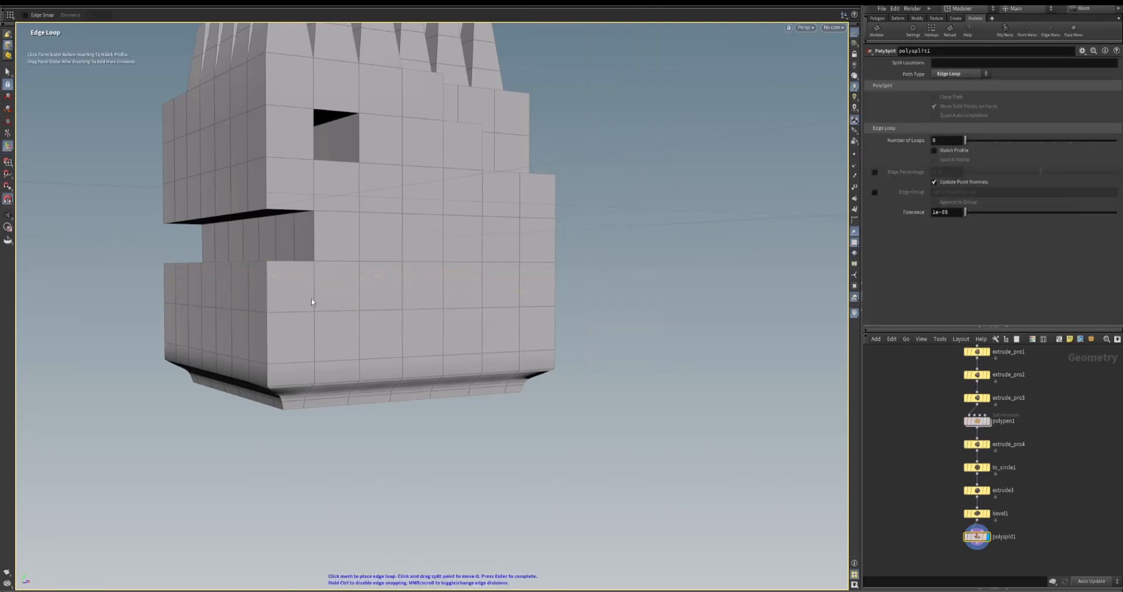
key(ctrl+z)
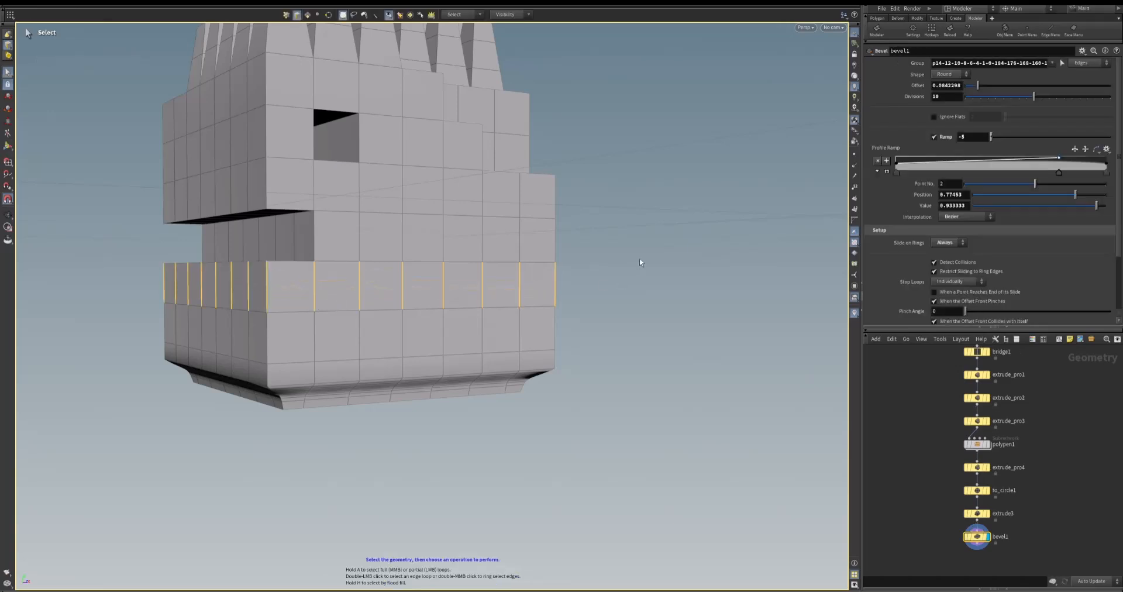
Try a DoubleLoop on the selected edge ring with a distance of about 0.014, and undo it
key(d)
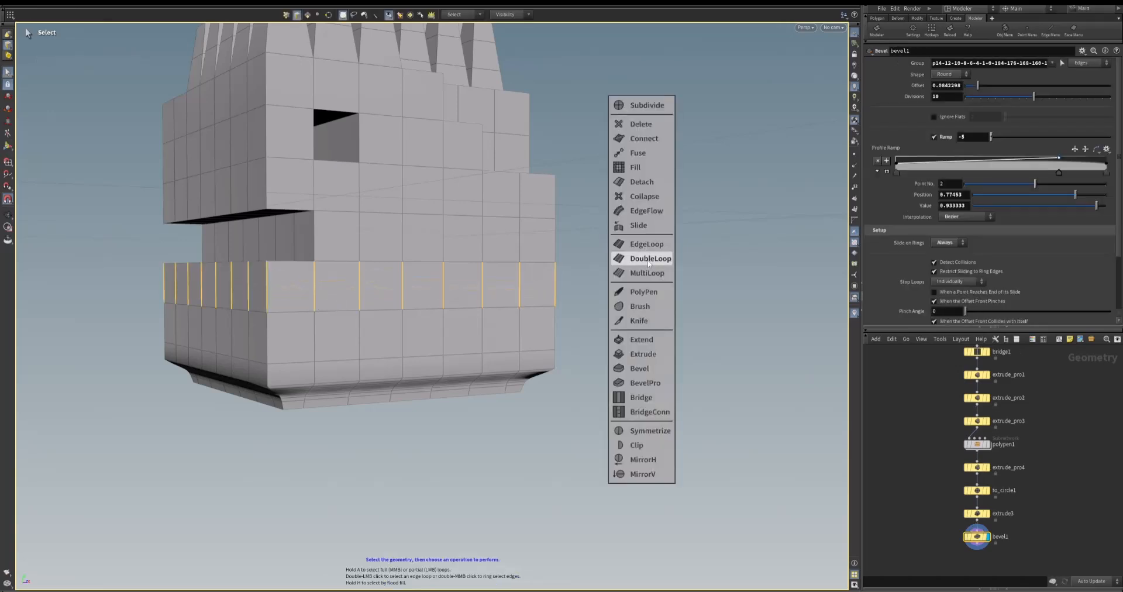
click(642, 261)
drag(615, 291, 604, 302)
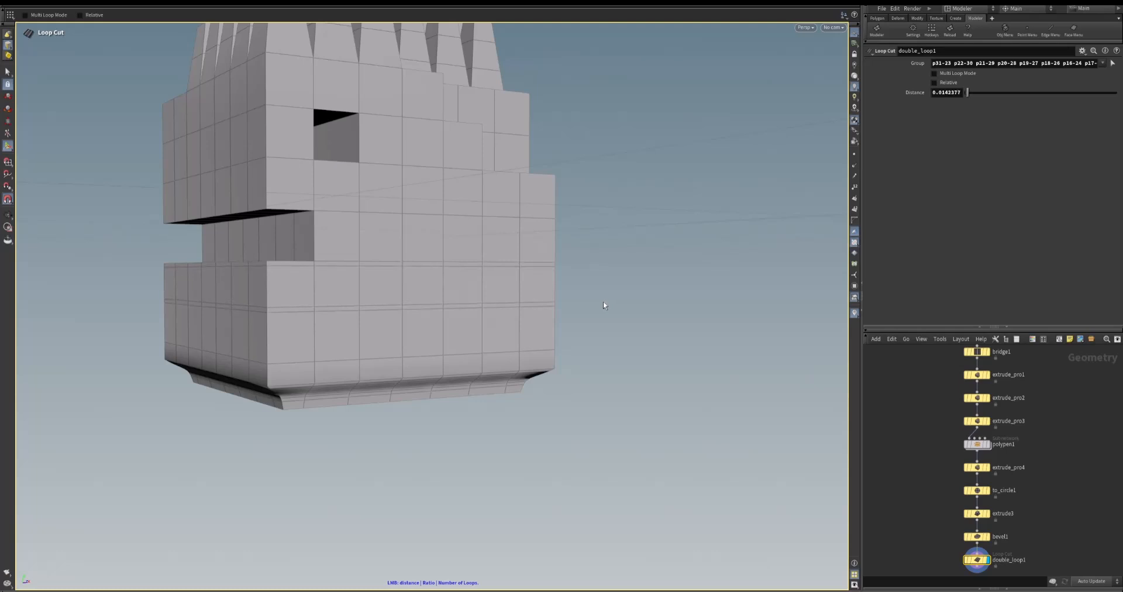
key(ctrl+z)
Select the ring of vertical edges just below the channel and cut 3 evenly spaced loops through it with MultiLoop
click(314, 290)
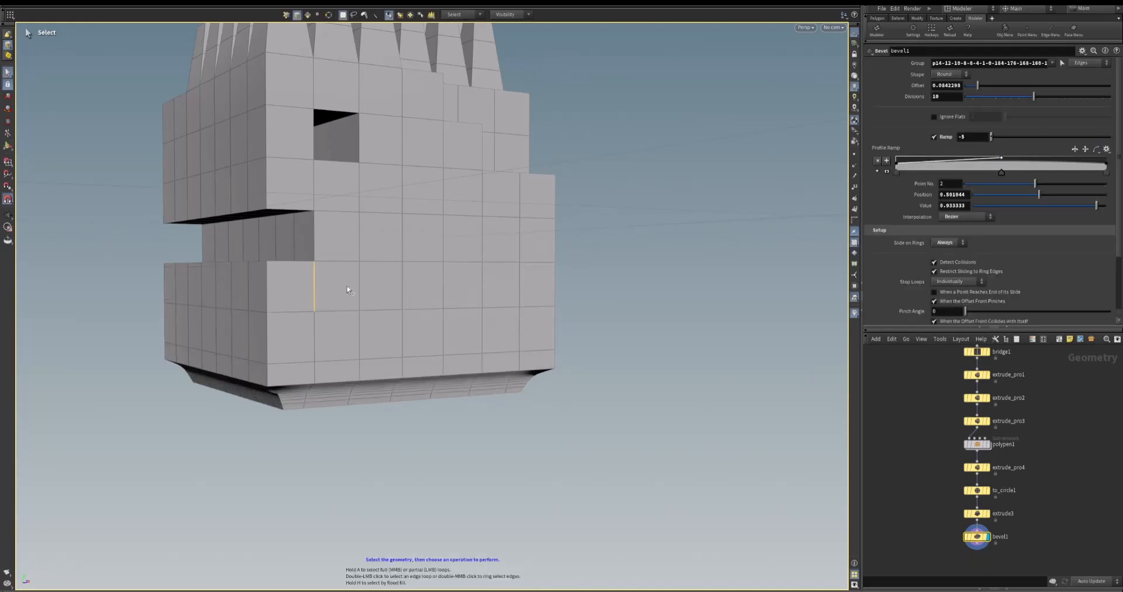
middle_click(360, 287)
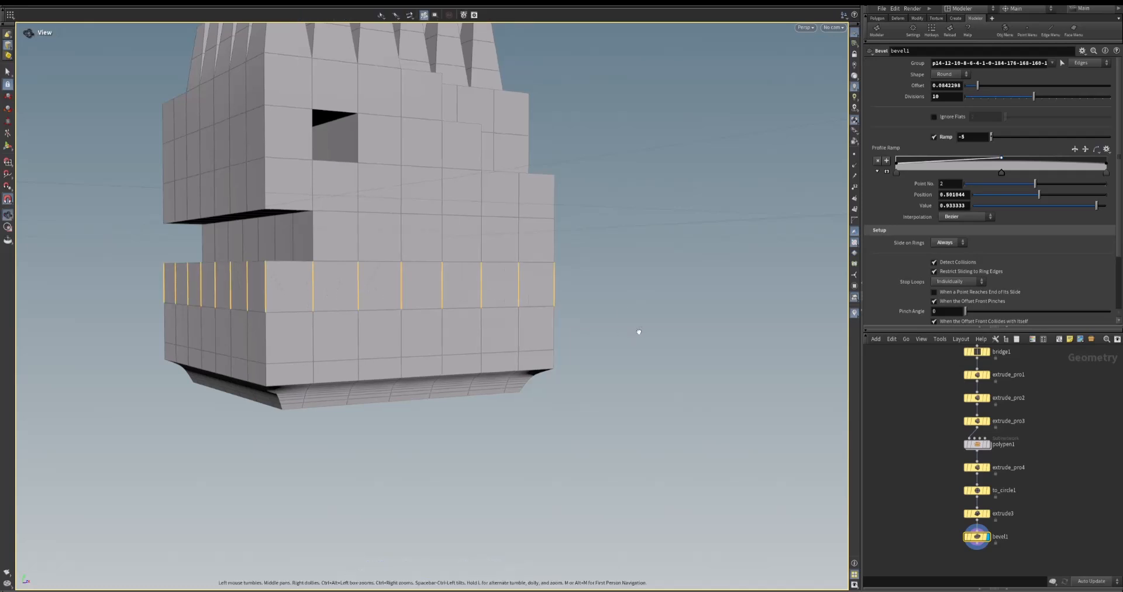
alt+drag(639, 329, 649, 324)
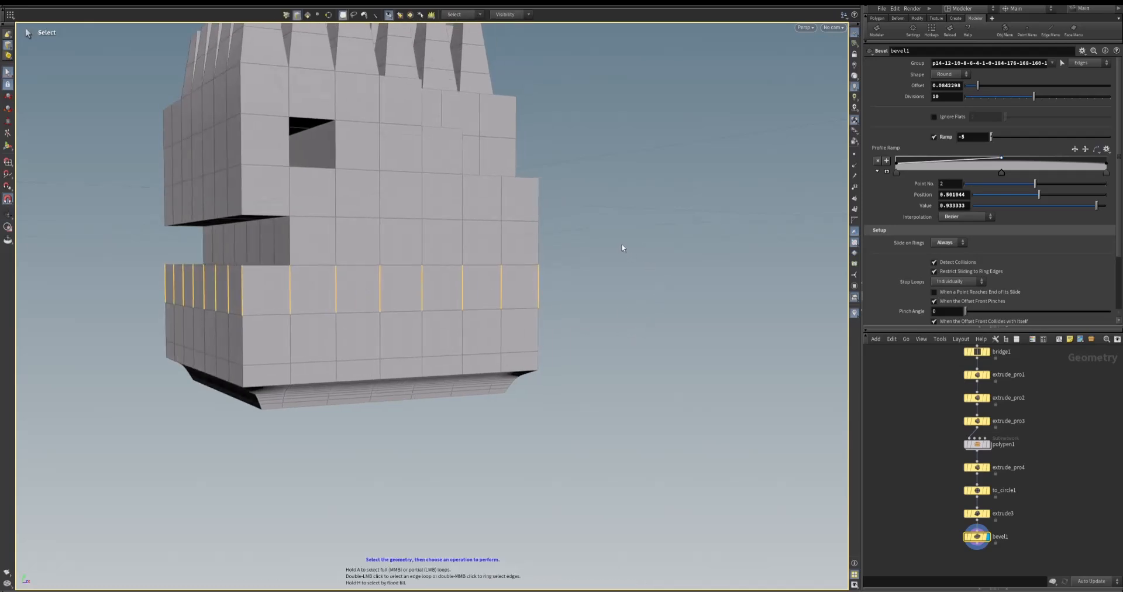
key(d)
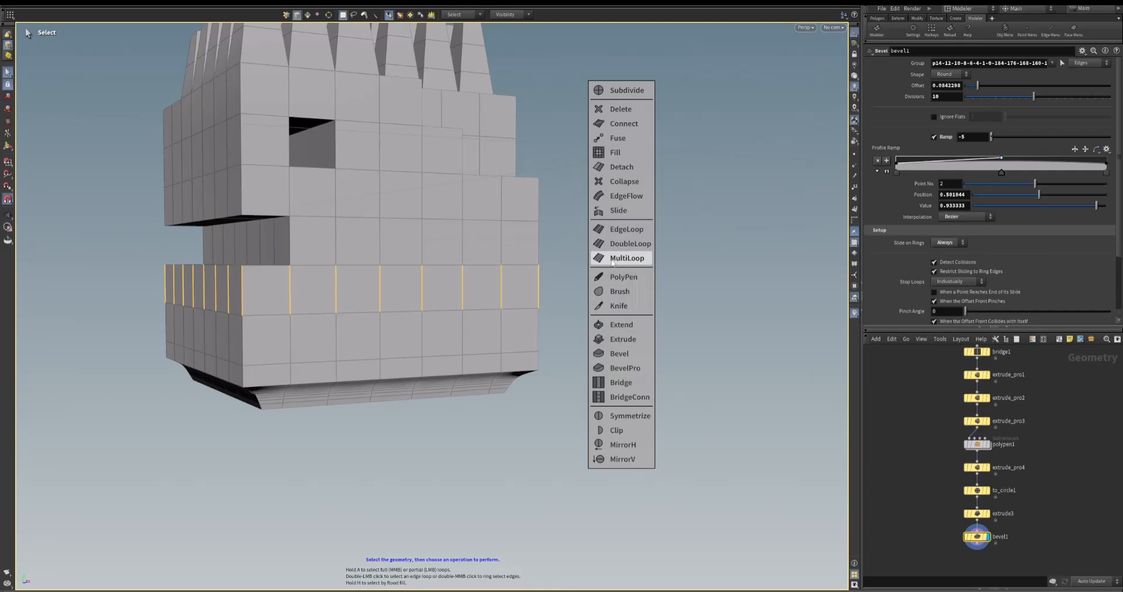
click(624, 258)
mouse_move(662, 314)
alt+mouse_down()
mouse_move(694, 314)
mouse_move(675, 304)
mouse_move(669, 321)
alt+mouse_up()
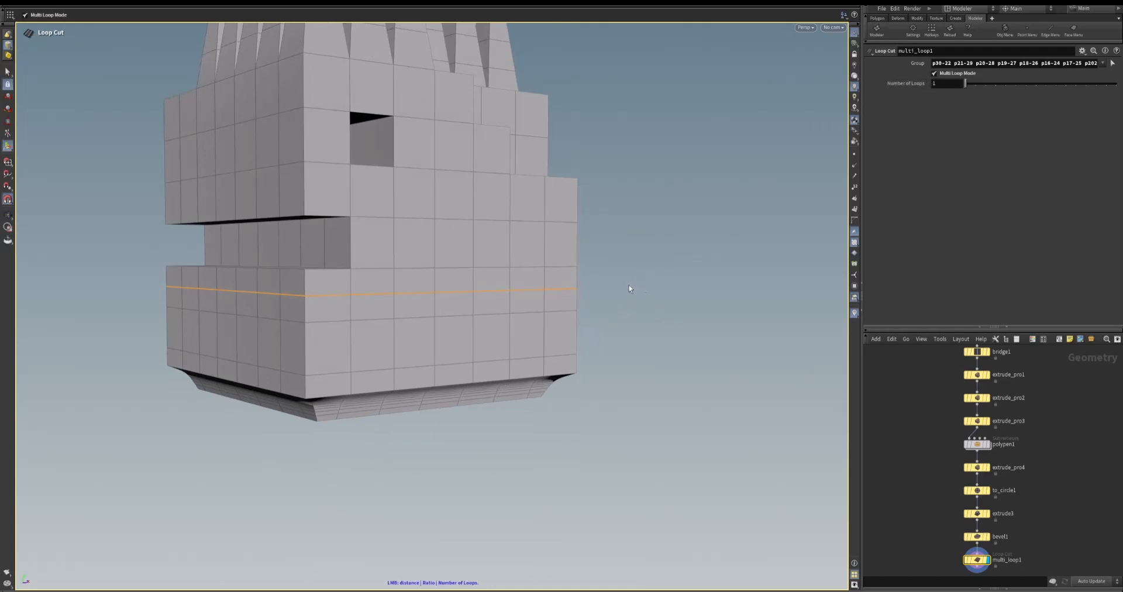
drag(630, 285, 709, 303)
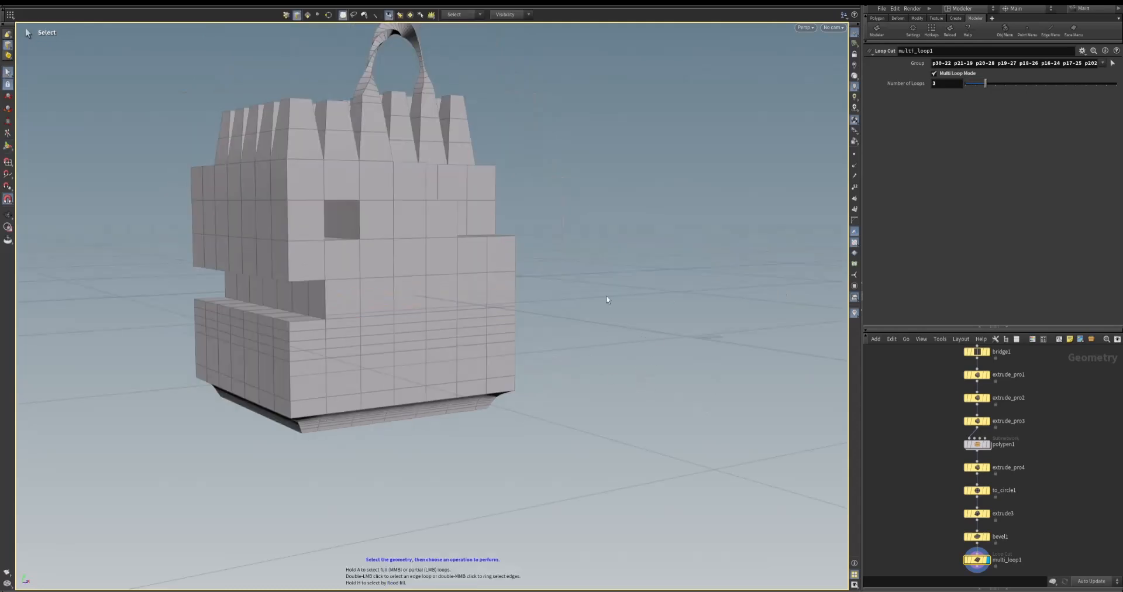
Preview the model subdivided and switch back to the unsmoothed mesh to compare the two shapes
key(Tab)
key(Escape)
drag(583, 431, 620, 474)
key(s)
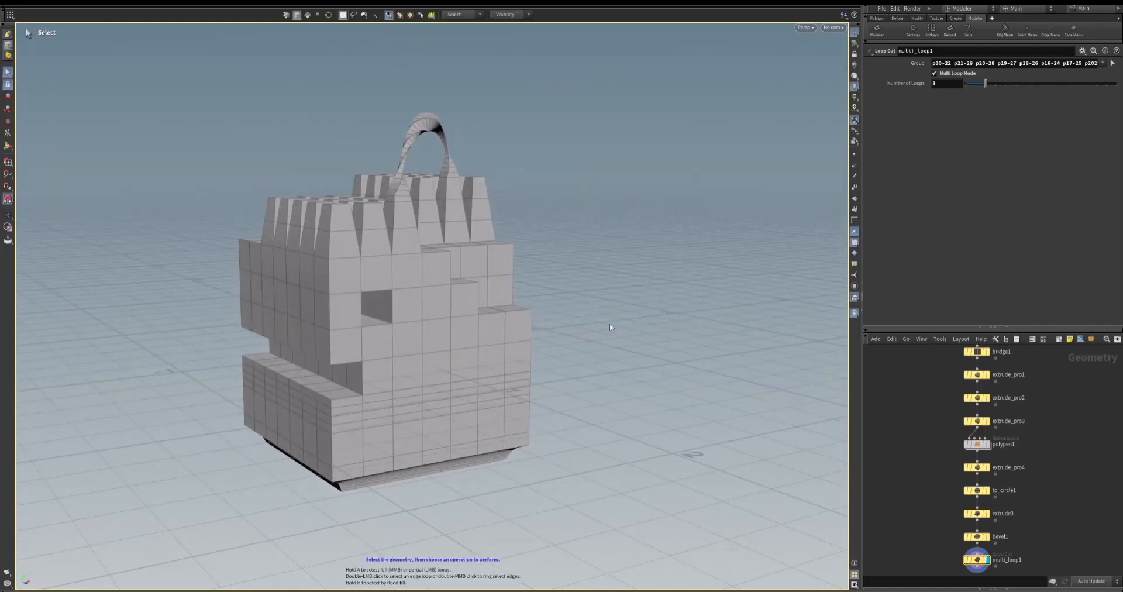
key(Tab)
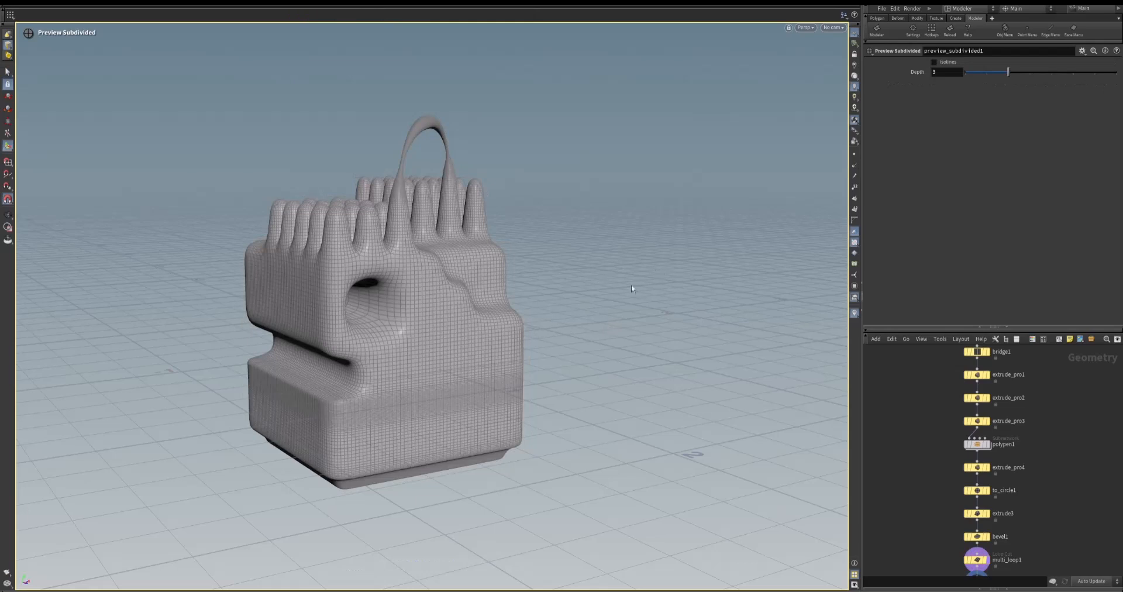
key(Tab)
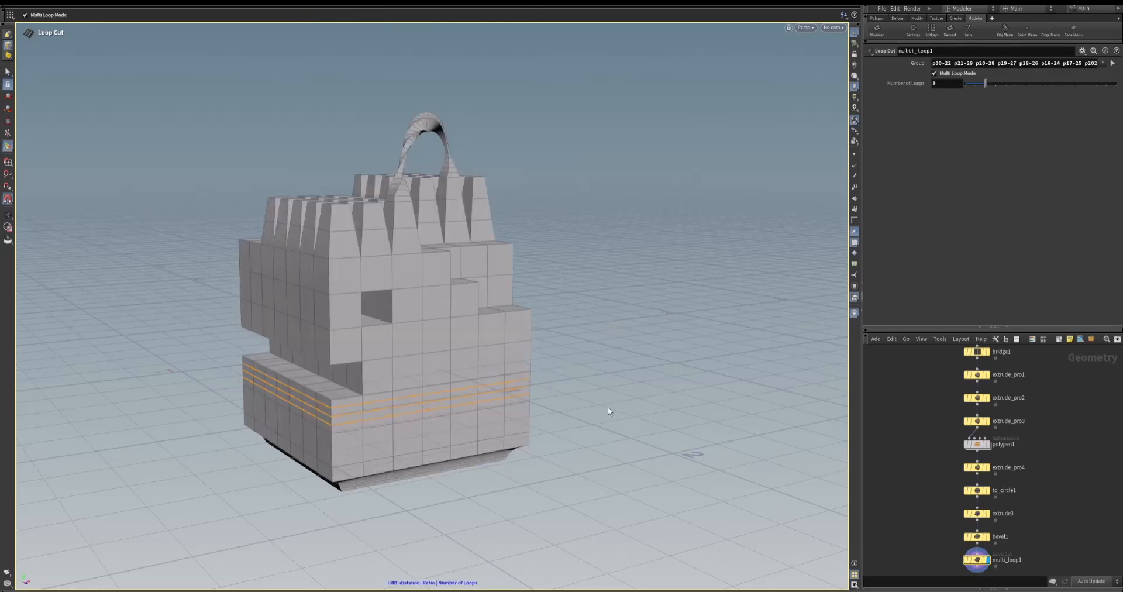
key(Tab)
mouse_move(375, 334)
alt+mouse_down()
mouse_move(419, 349)
mouse_move(363, 330)
mouse_move(409, 351)
mouse_move(374, 336)
alt+mouse_up()
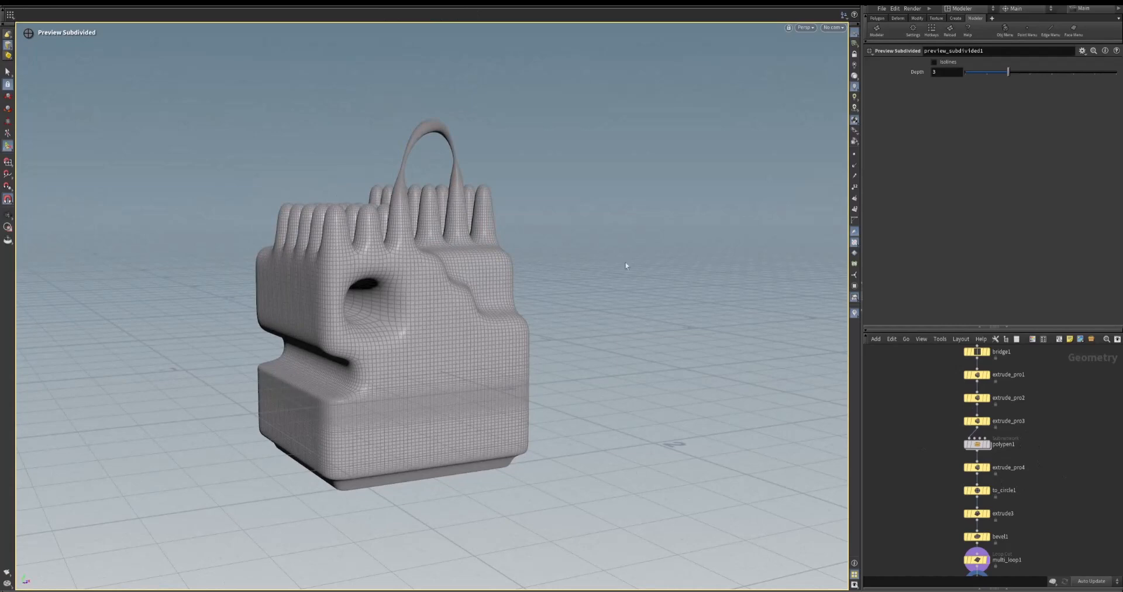
key(Tab)
alt+drag(585, 332, 602, 362)
scroll(927, 489, down, 1)
middle_drag(927, 489, 924, 417)
key(Escape)
drag(524, 427, 556, 343)
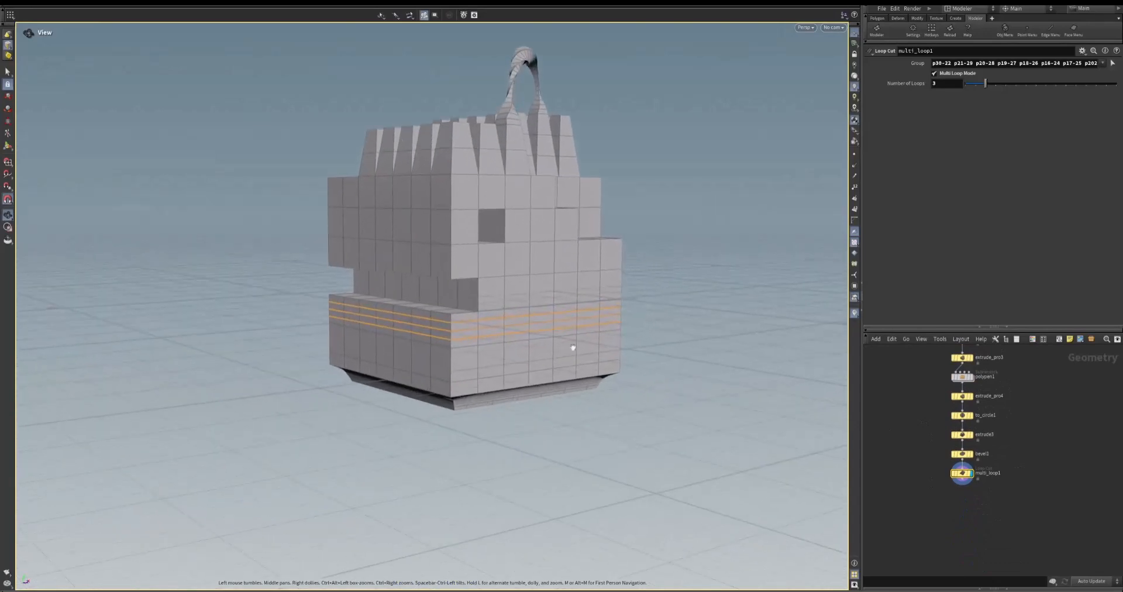
Select all faces of the model, subdivide them at depth 1, and move the Subdivide node farther below the loop cut node
key(Return)
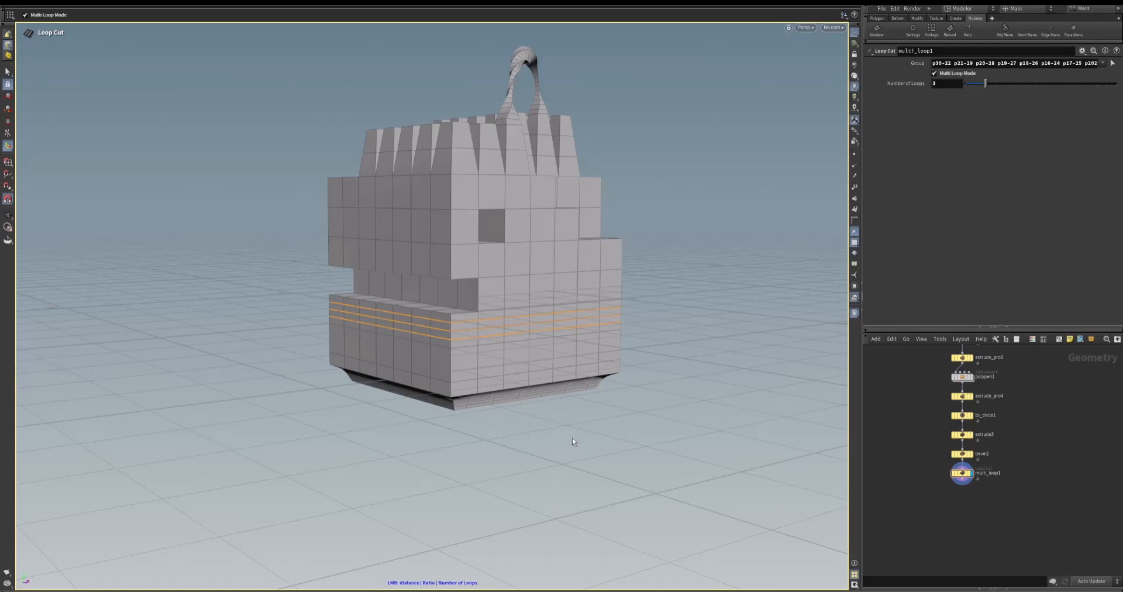
key(s)
key(n)
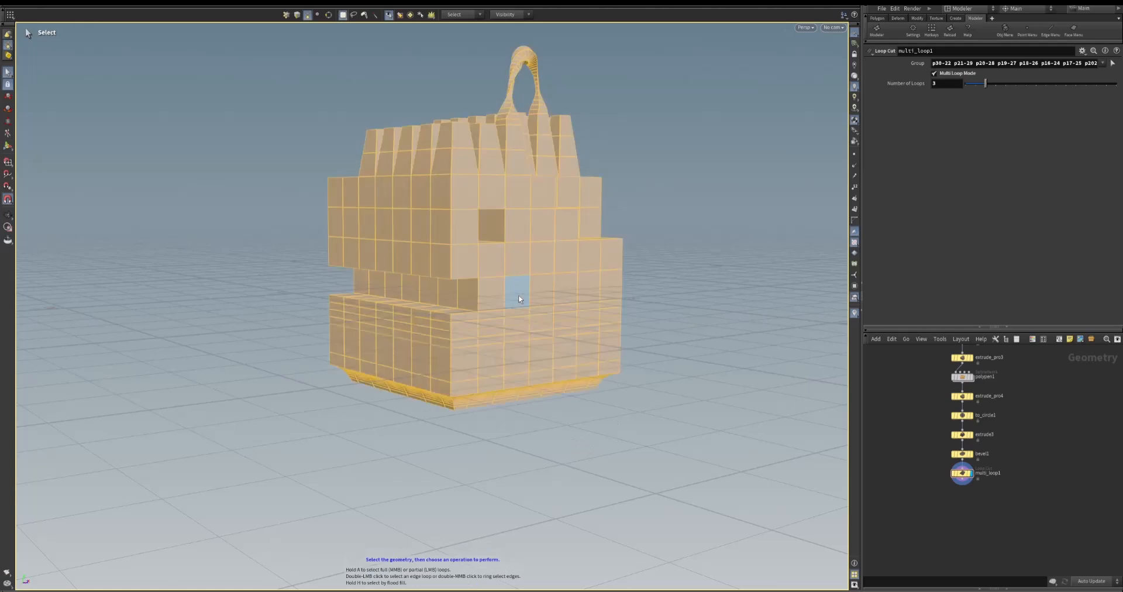
alt+middle_drag(739, 455, 676, 475)
alt+right_drag(676, 476, 650, 438)
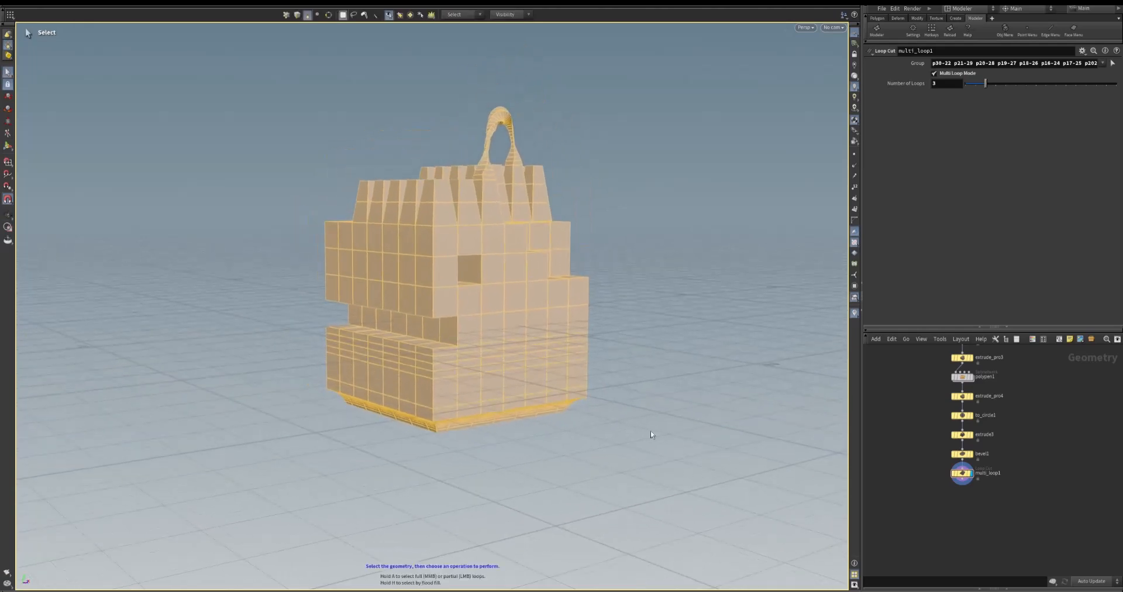
right_click(640, 380)
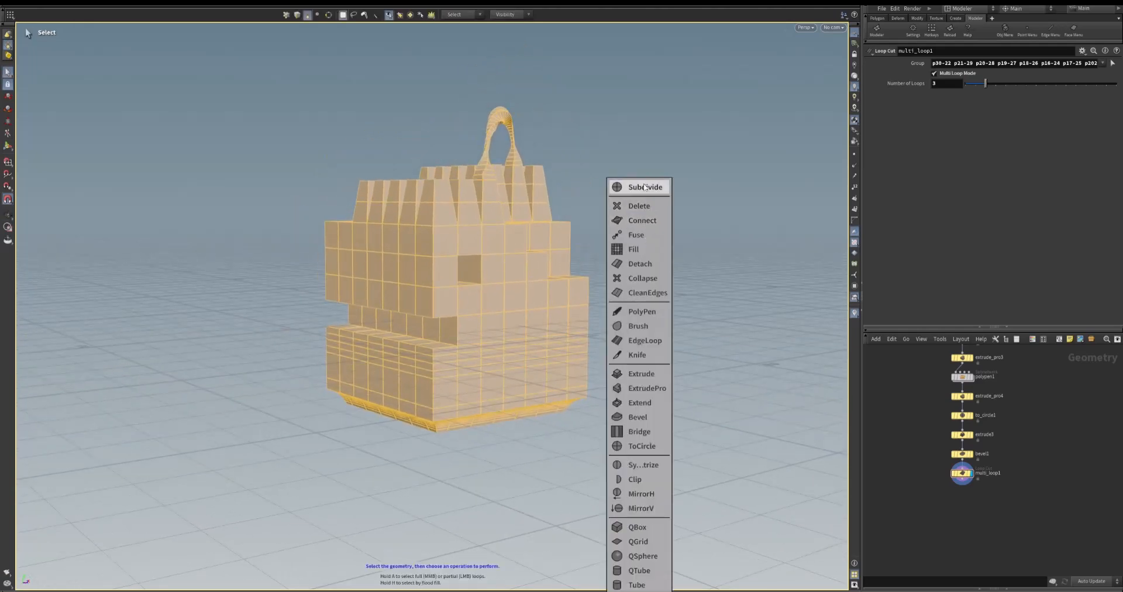
click(645, 187)
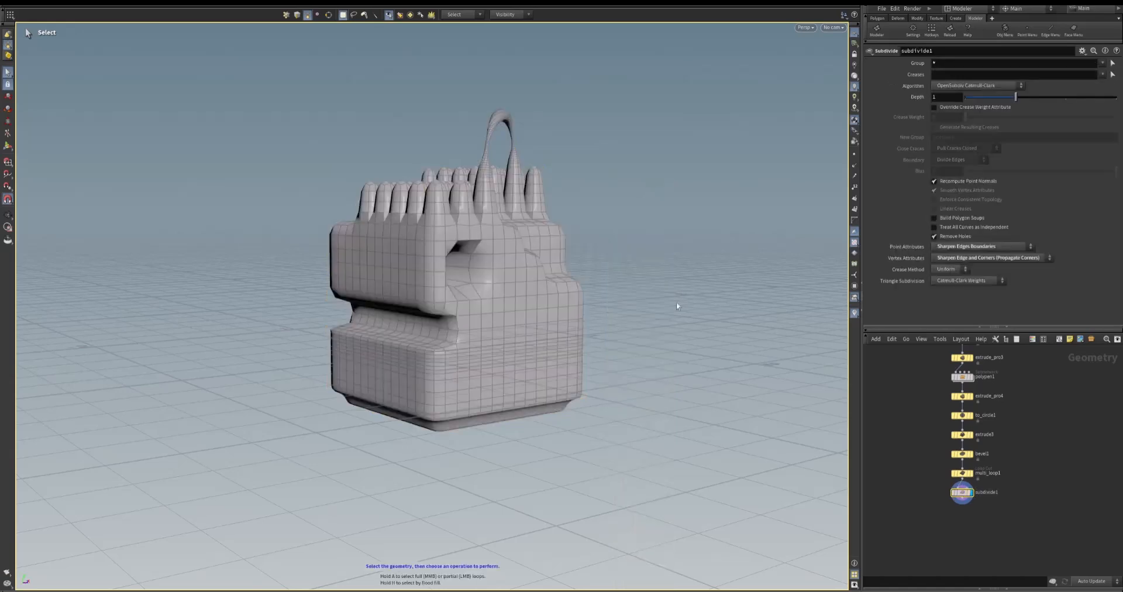
drag(968, 495, 964, 553)
middle_drag(1016, 552, 980, 515)
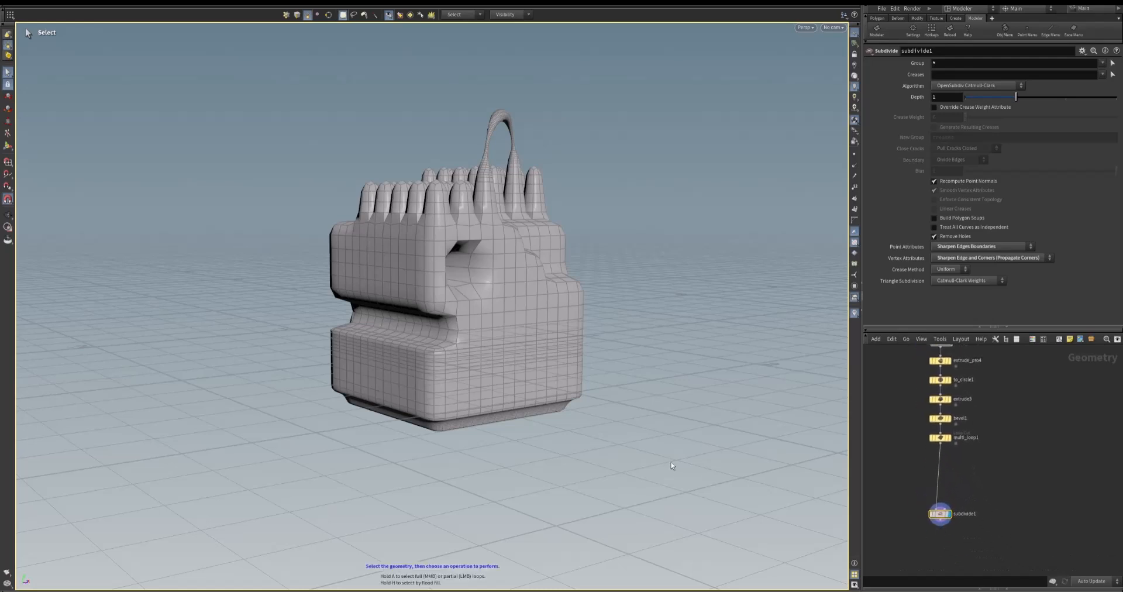
After the MultiLoop node, select three neighbouring faces below the square hole and extrude them outward together with an offset of about 0.18
click(940, 438)
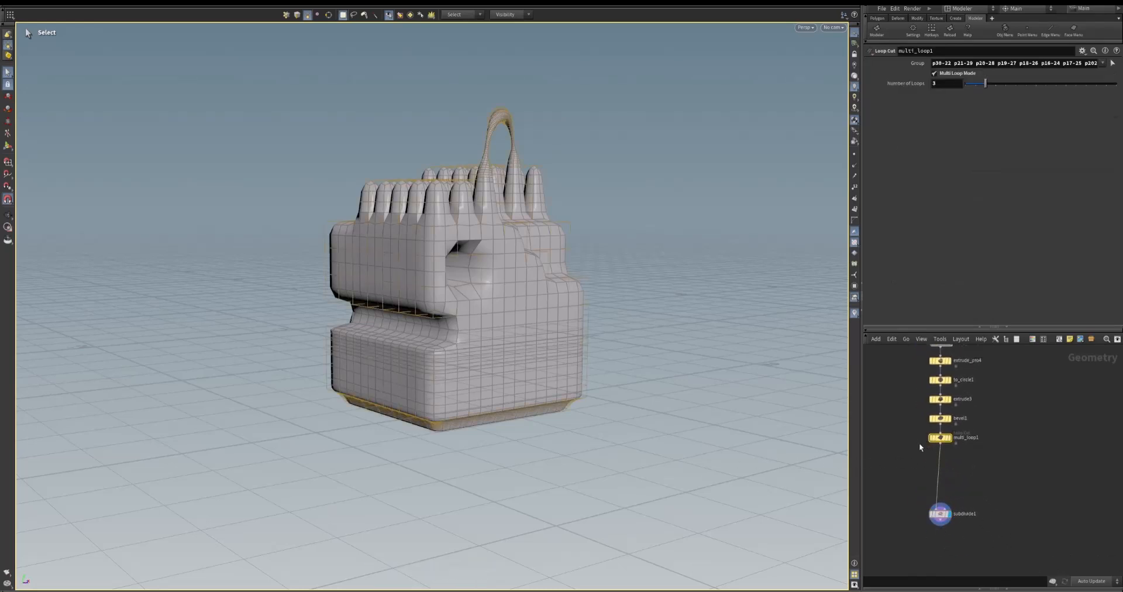
alt+drag(416, 272, 413, 293)
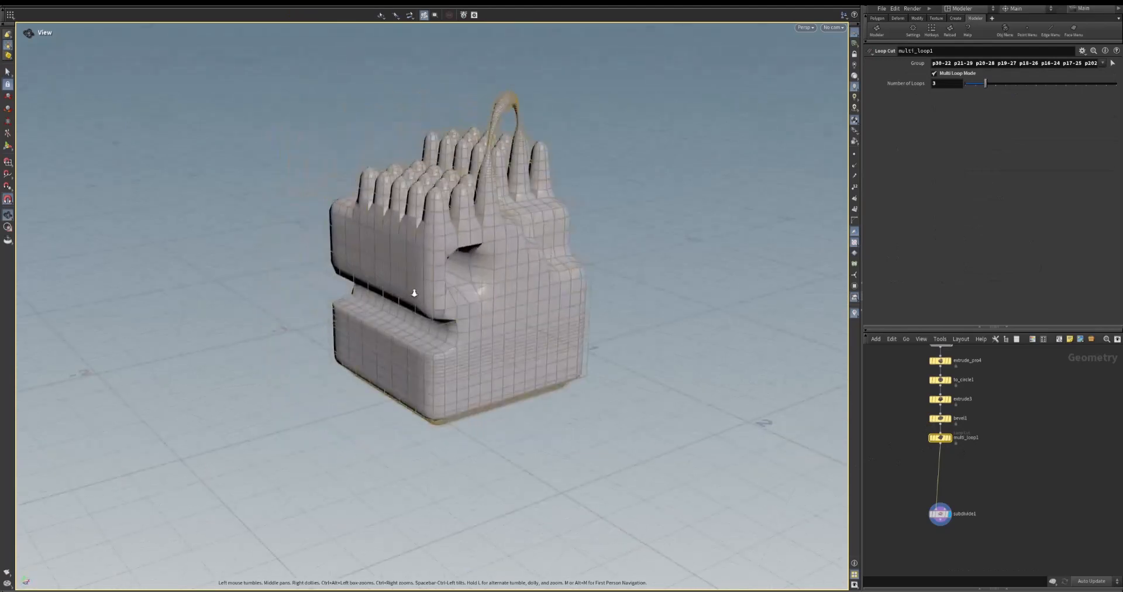
alt+right_drag(414, 293, 475, 282)
alt+drag(474, 282, 389, 268)
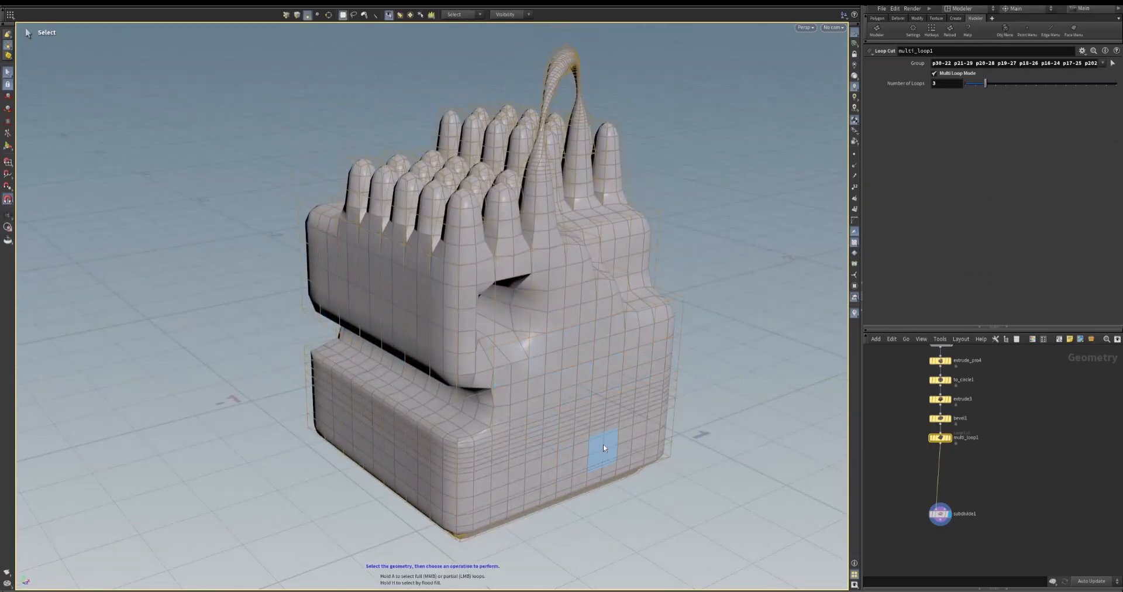
alt+drag(556, 378, 488, 341)
key(s)
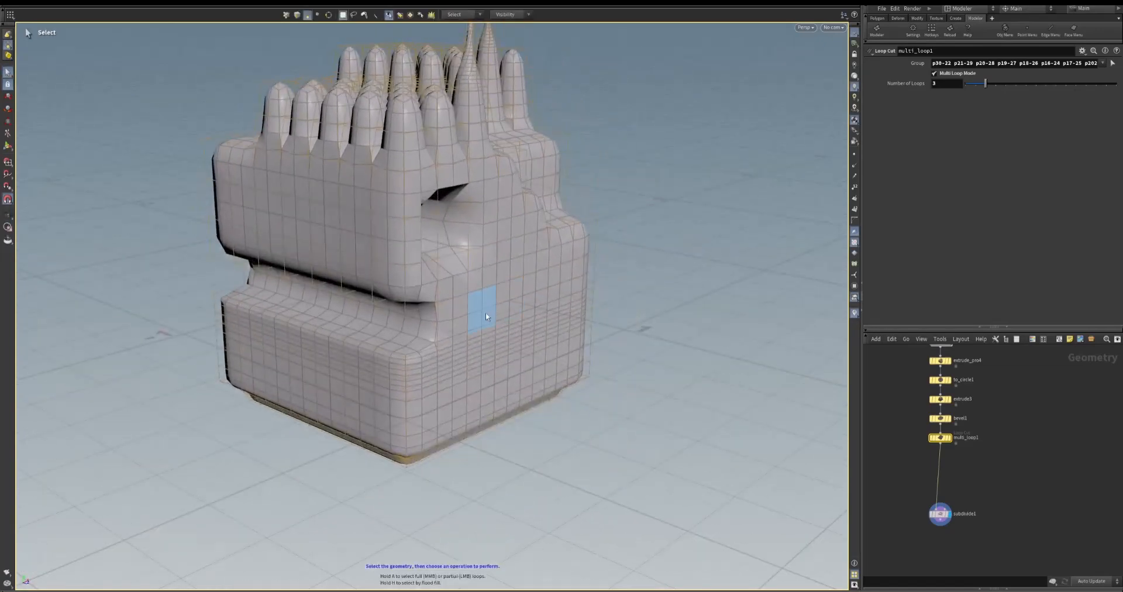
click(485, 316)
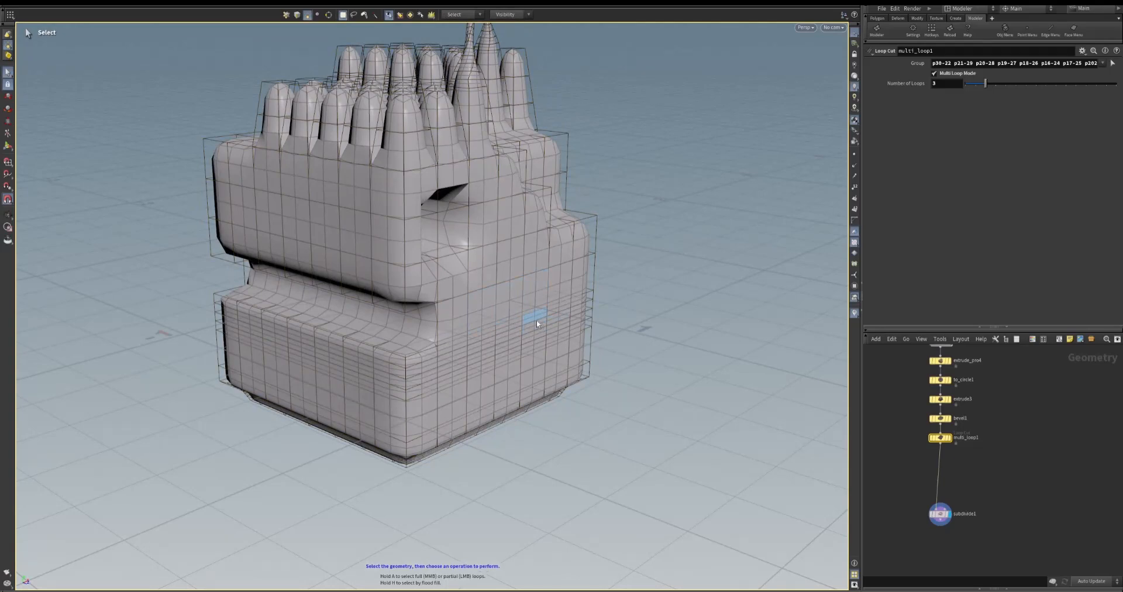
right_click(633, 306)
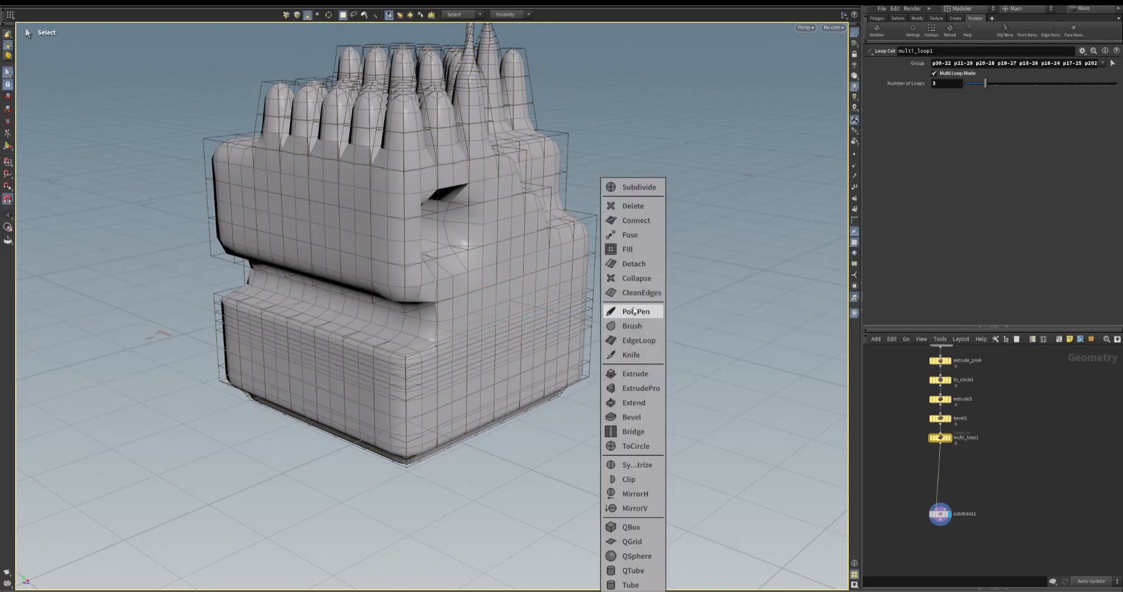
click(648, 378)
drag(652, 376, 647, 414)
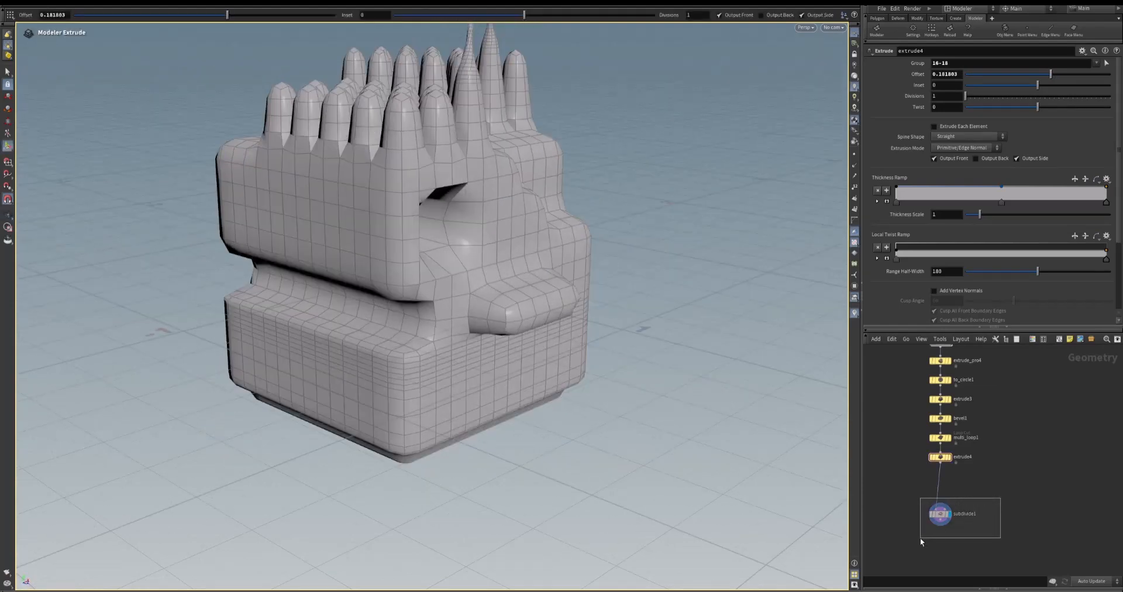
Delete the Subdivide node at the end of the network and adjust the last extrusion's offset to about 0.184
click(940, 514)
key(Delete)
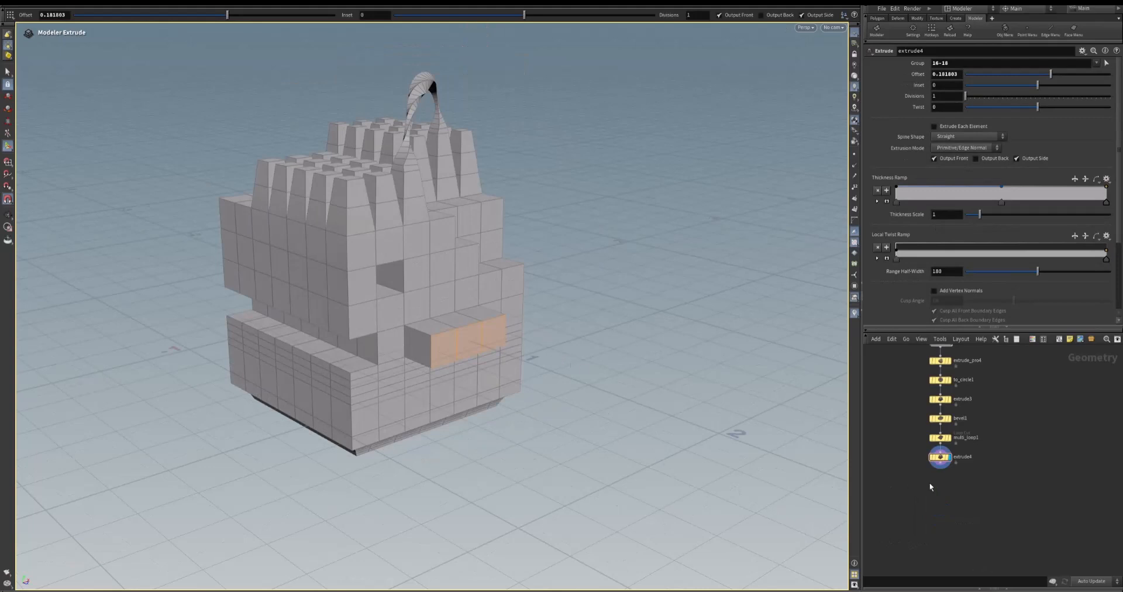
scroll(988, 486, down, 6)
middle_drag(1018, 437, 1045, 456)
scroll(1045, 455, up, 2)
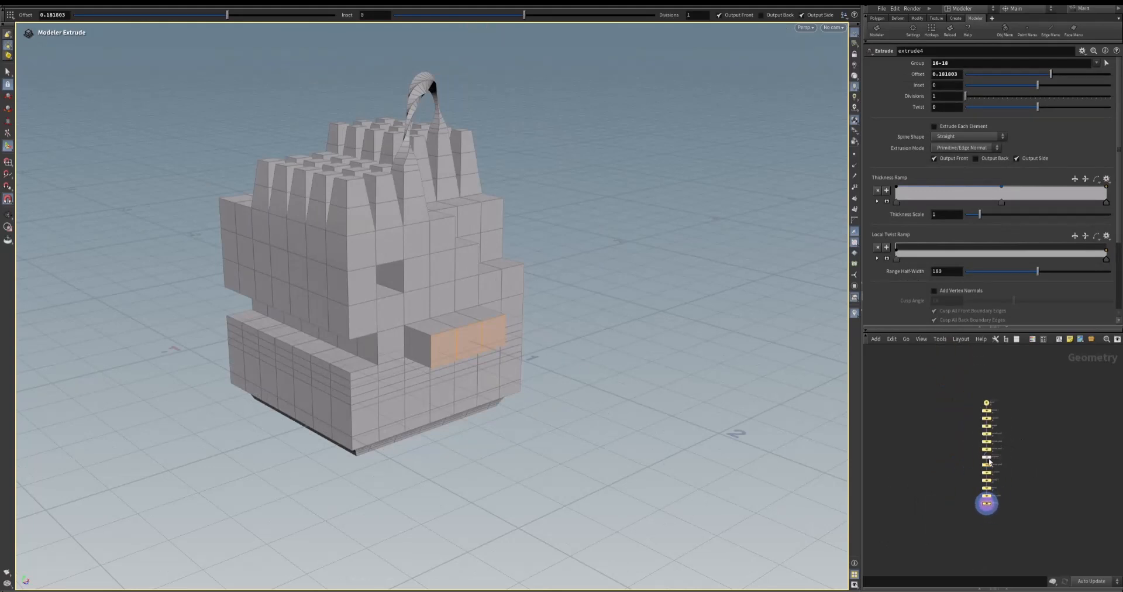
middle_drag(907, 449, 924, 437)
drag(573, 343, 580, 348)
Examine the unsmoothed model from several sides, including the cones, the handle and the circular inset
key(Escape)
drag(326, 286, 458, 368)
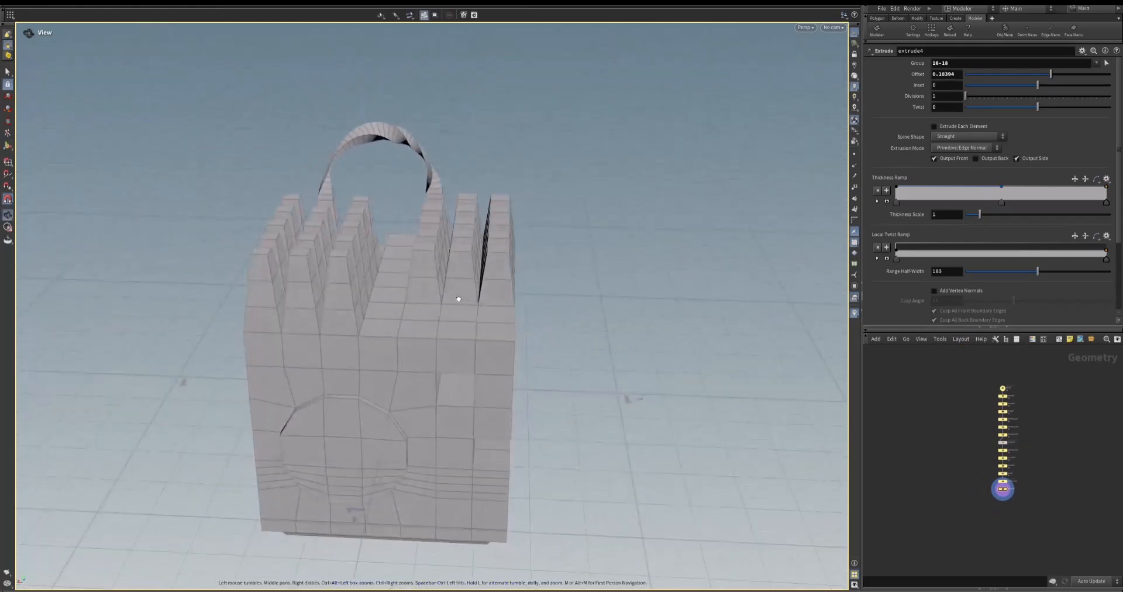
key(Return)
drag(288, 254, 331, 262)
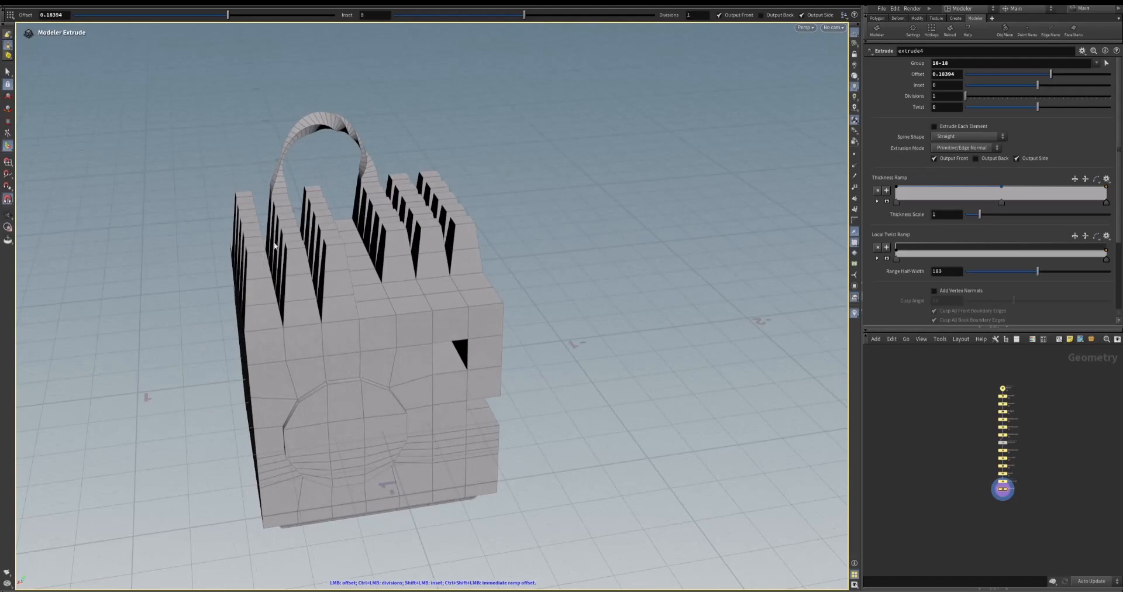
drag(282, 219, 224, 195)
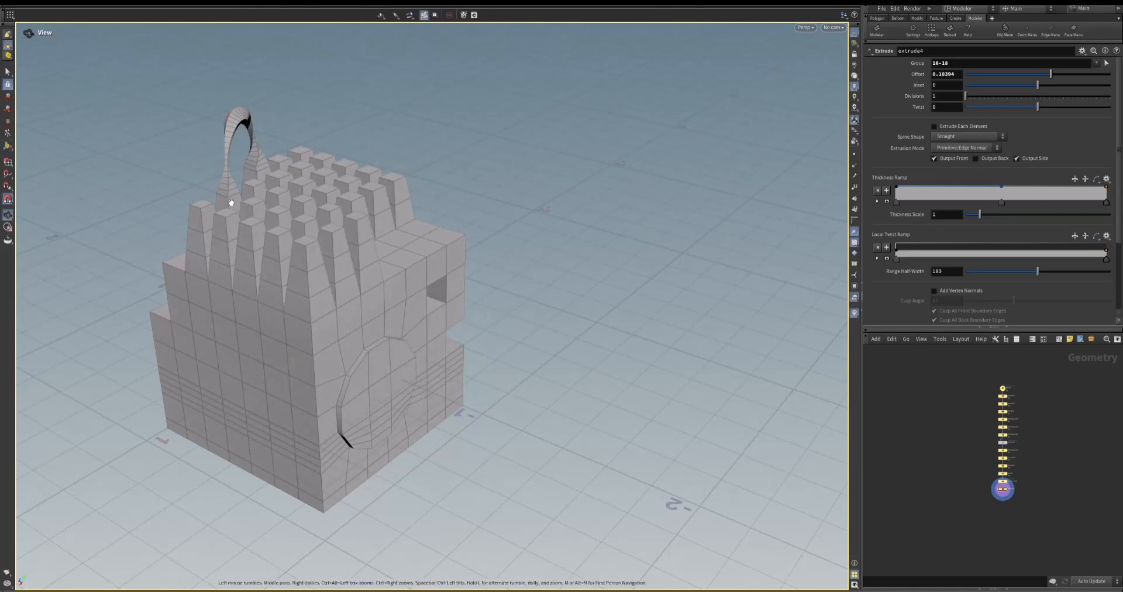
scroll(246, 192, up, 5)
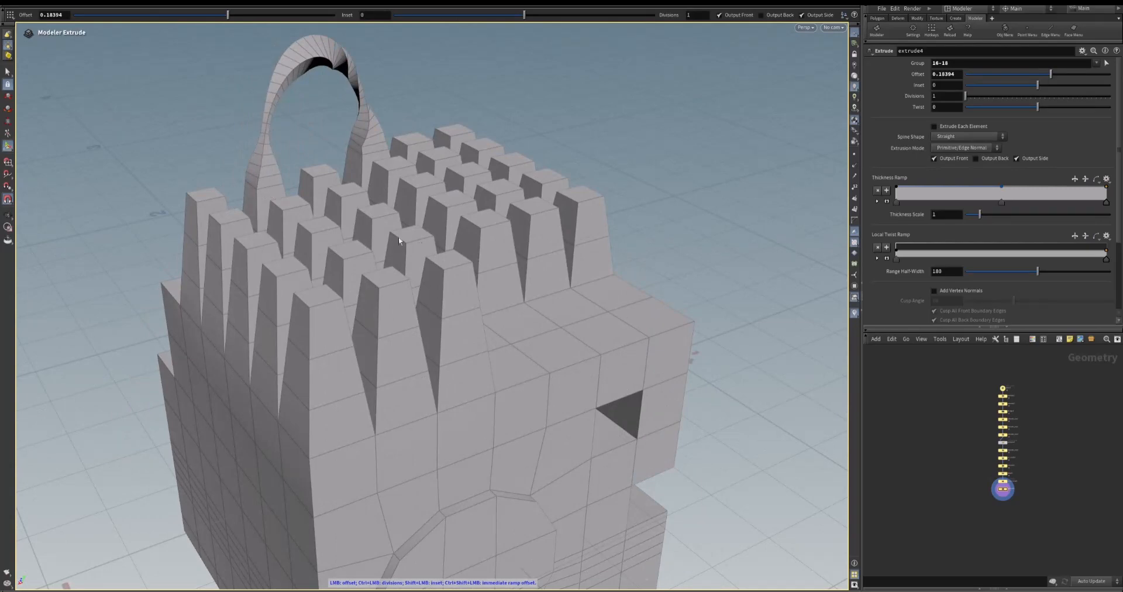
key(Escape)
scroll(398, 236, down, 3)
drag(351, 234, 283, 237)
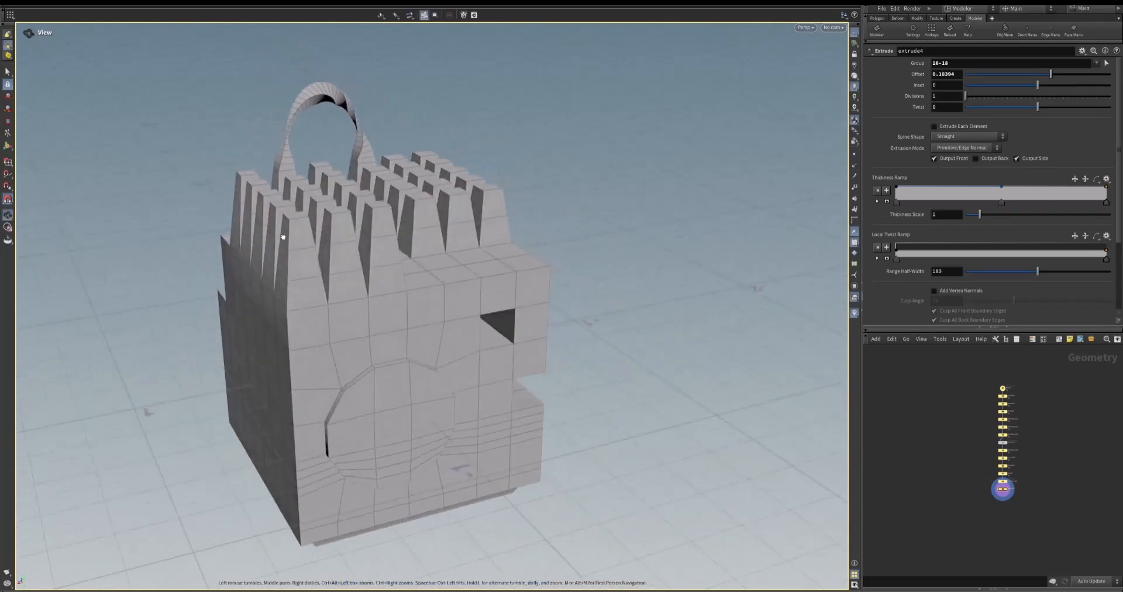
key(Return)
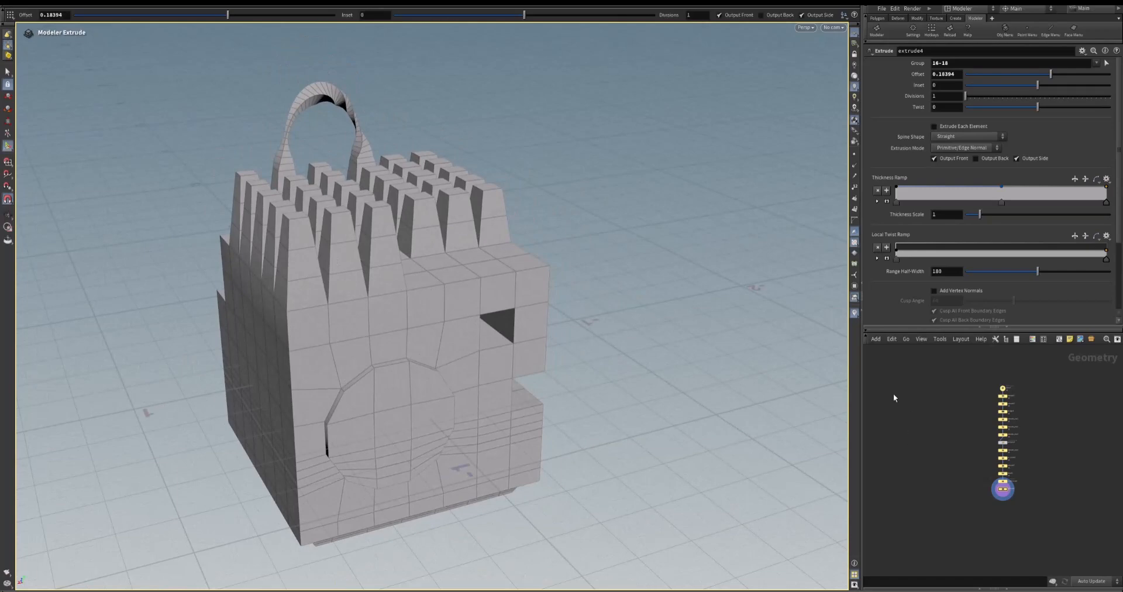
Open the name of the extrude1 node for editing and cancel the rename
scroll(1013, 392, up, 5)
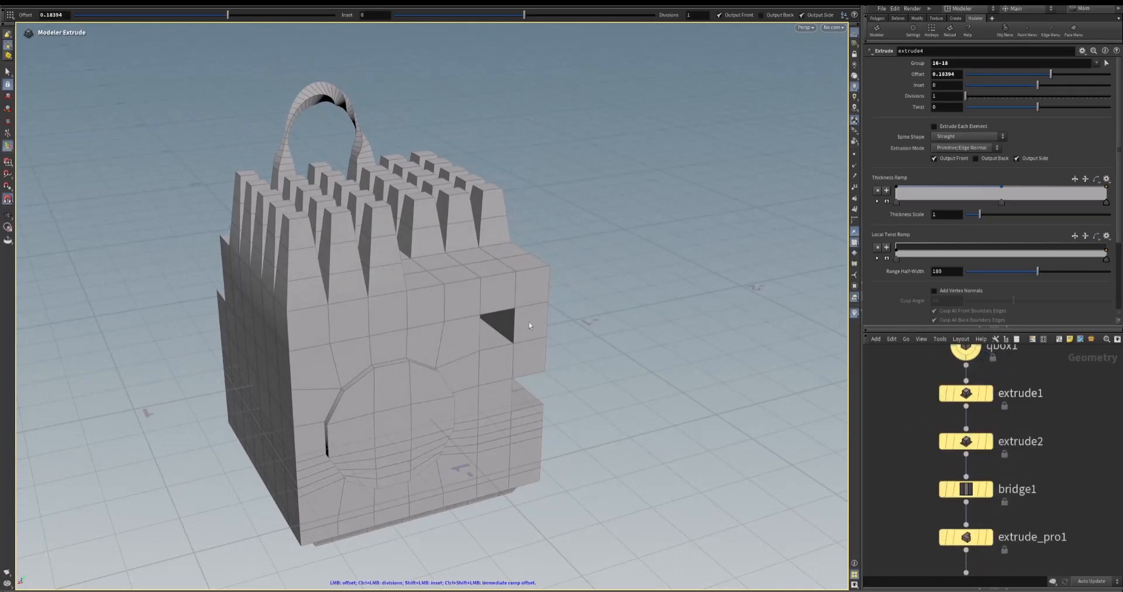
double_click(1063, 398)
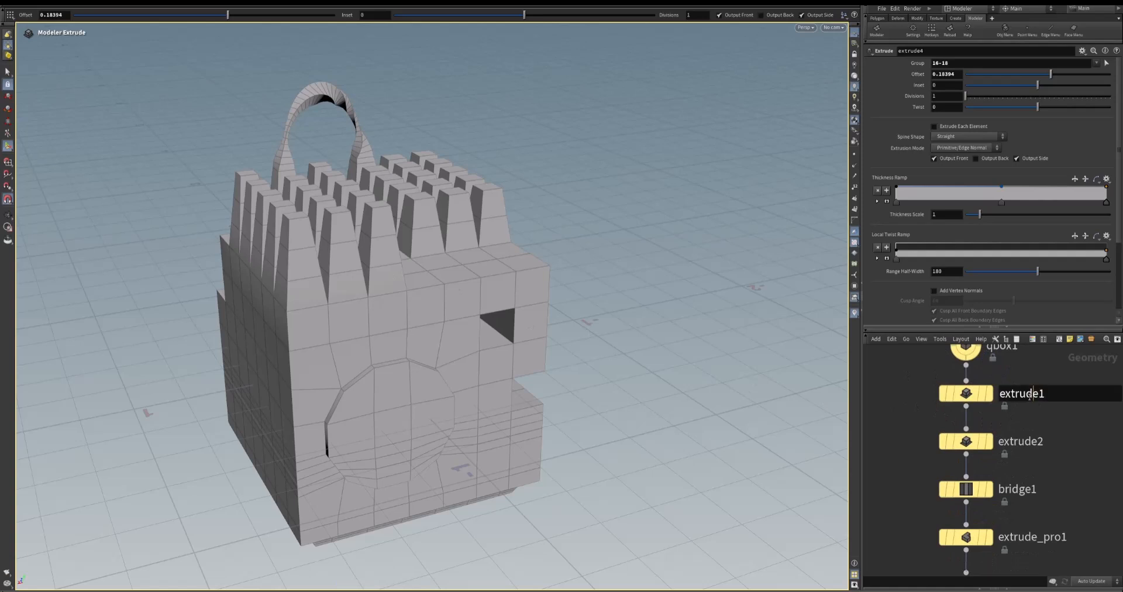
click(1044, 419)
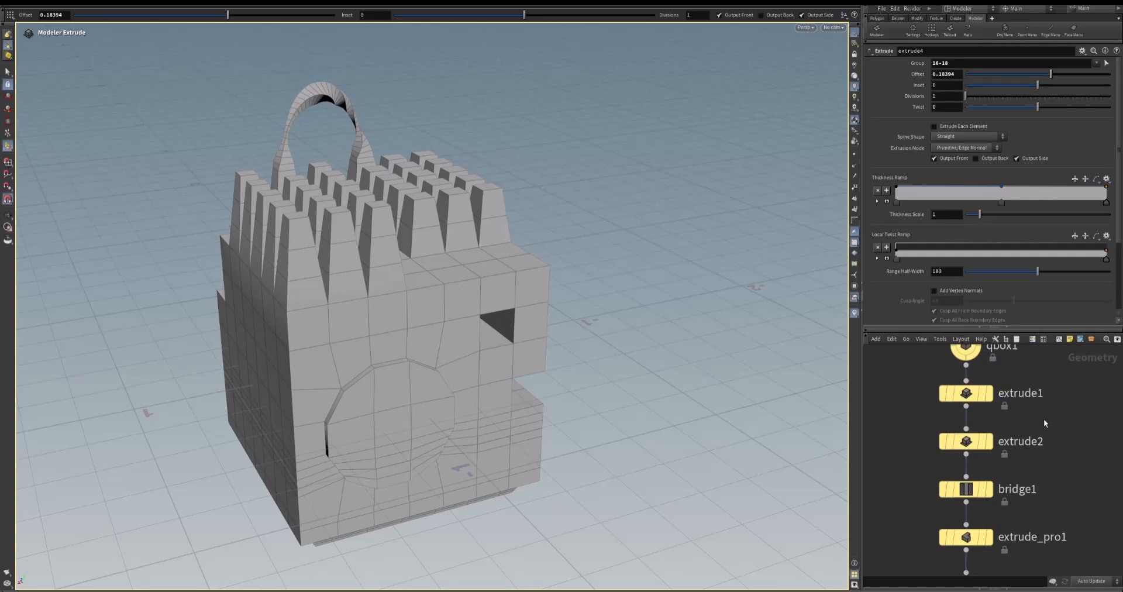
scroll(1038, 412, down, 3)
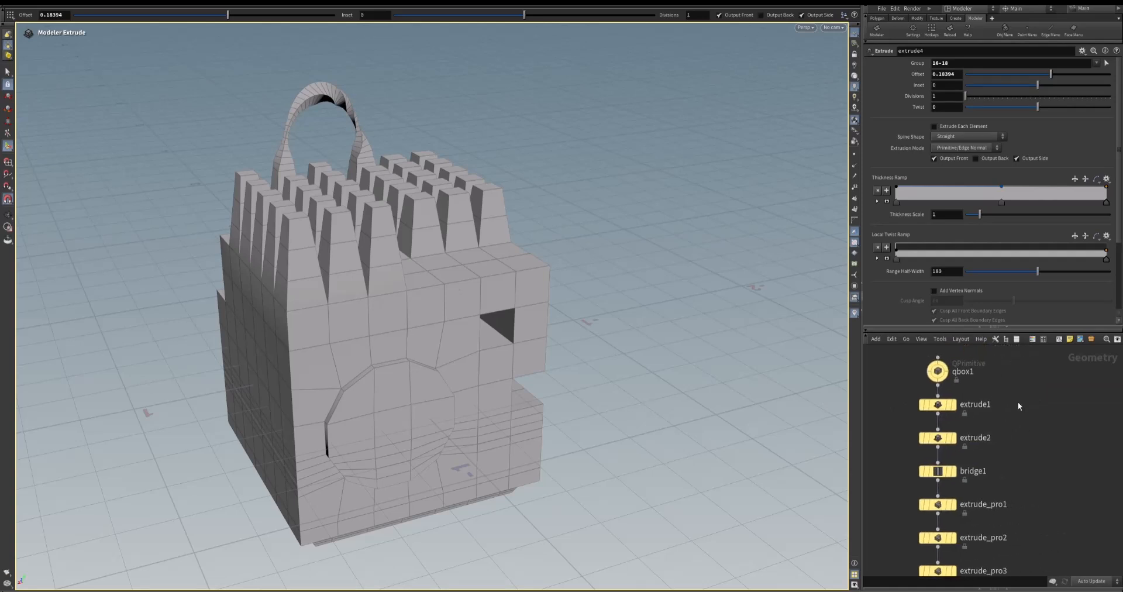
Add a sticky note reading "first set cones" beside the extrude1 node and shrink it to fit the text
click(1068, 340)
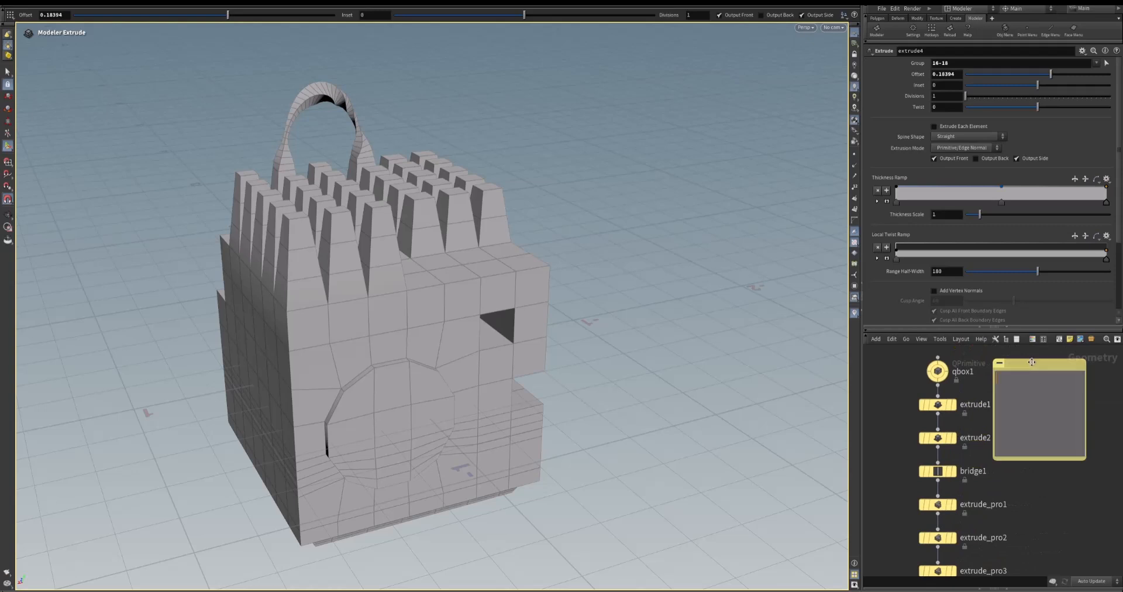
drag(1031, 359, 1033, 416)
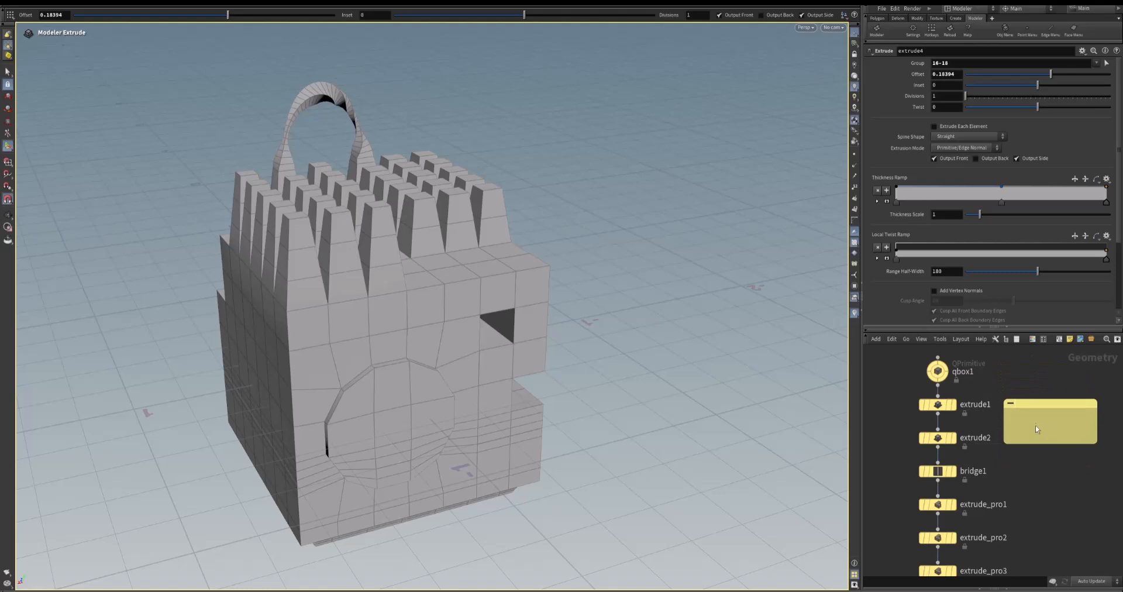
click(1039, 409)
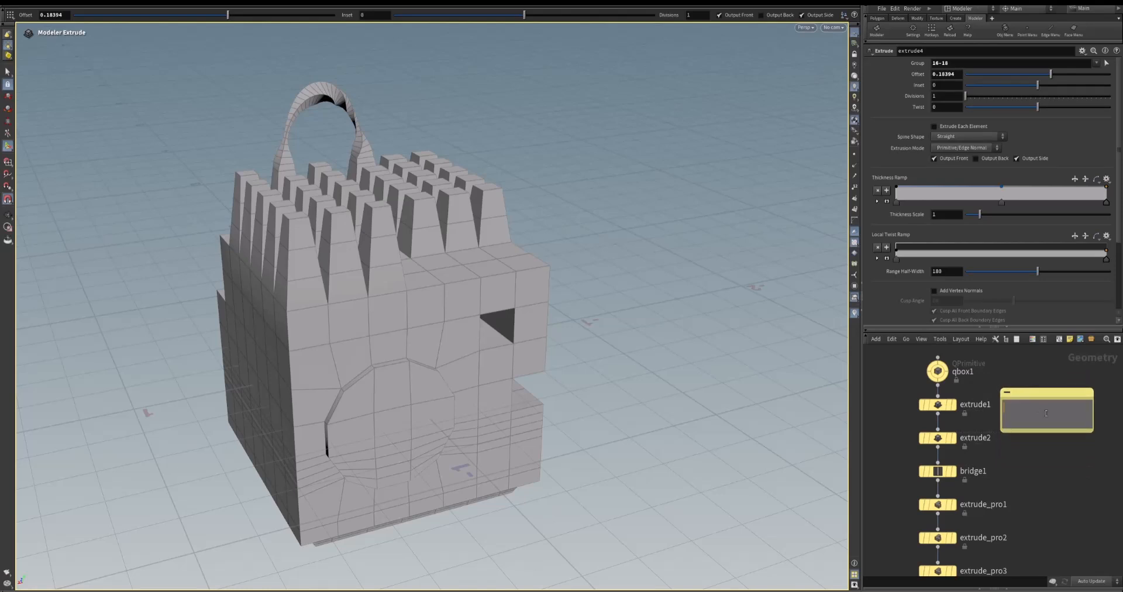
text(first set cones)
click(1074, 467)
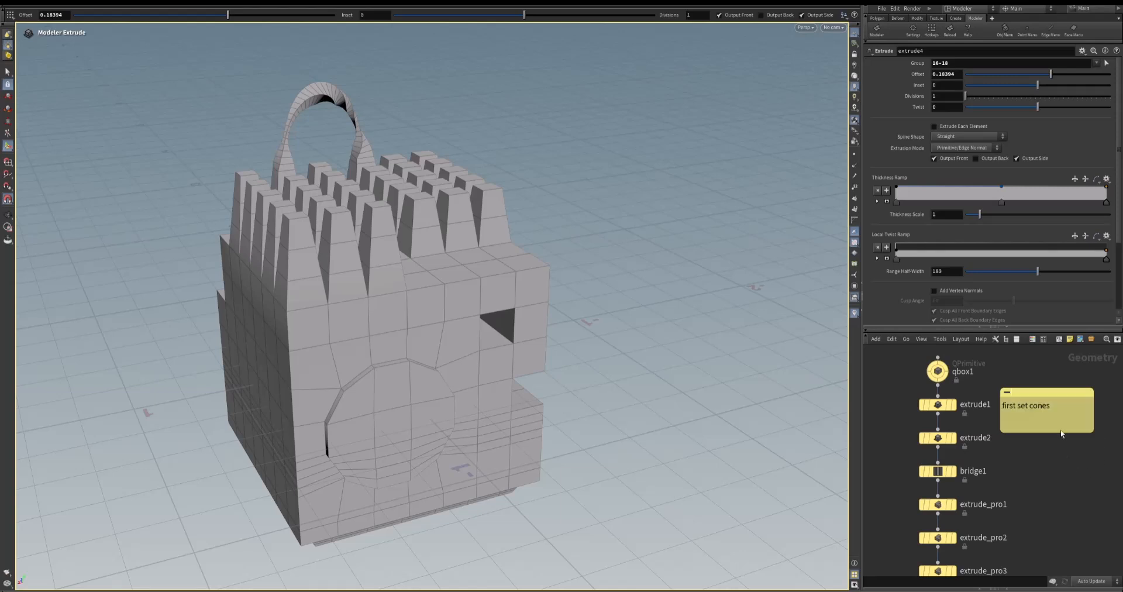
drag(1061, 433, 1061, 419)
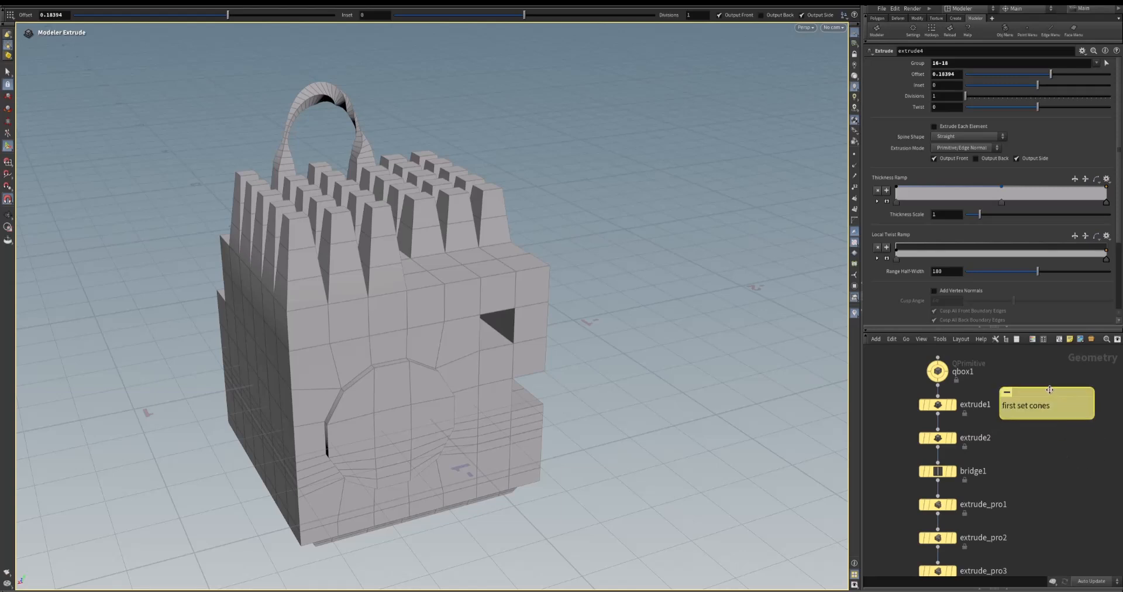
Try red and green as the sticky note's colour, and delete the note
key(c)
click(1033, 486)
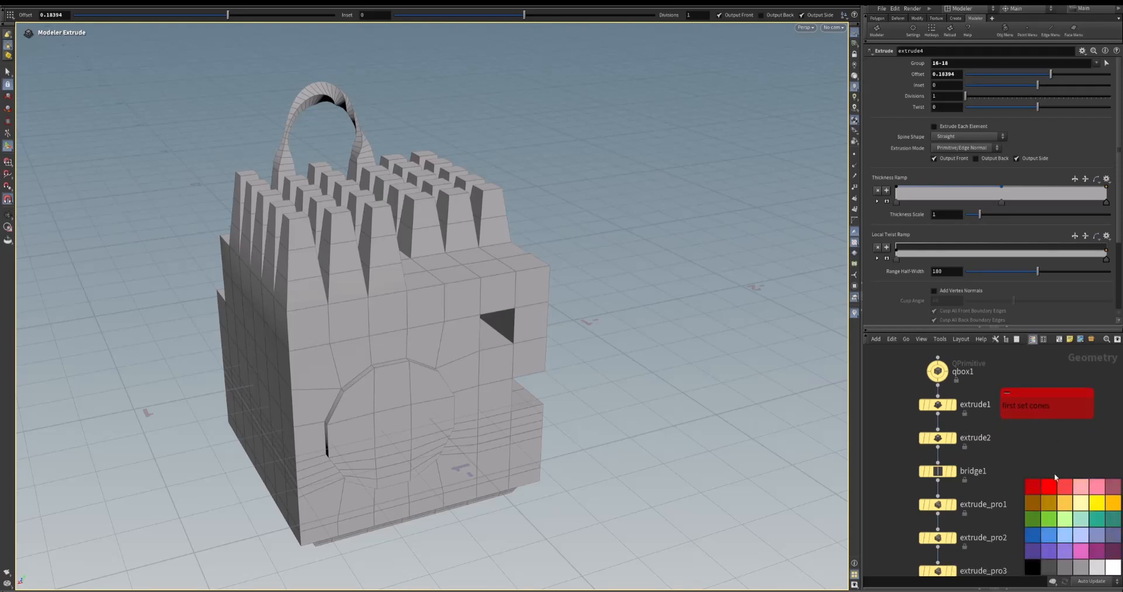
click(1049, 518)
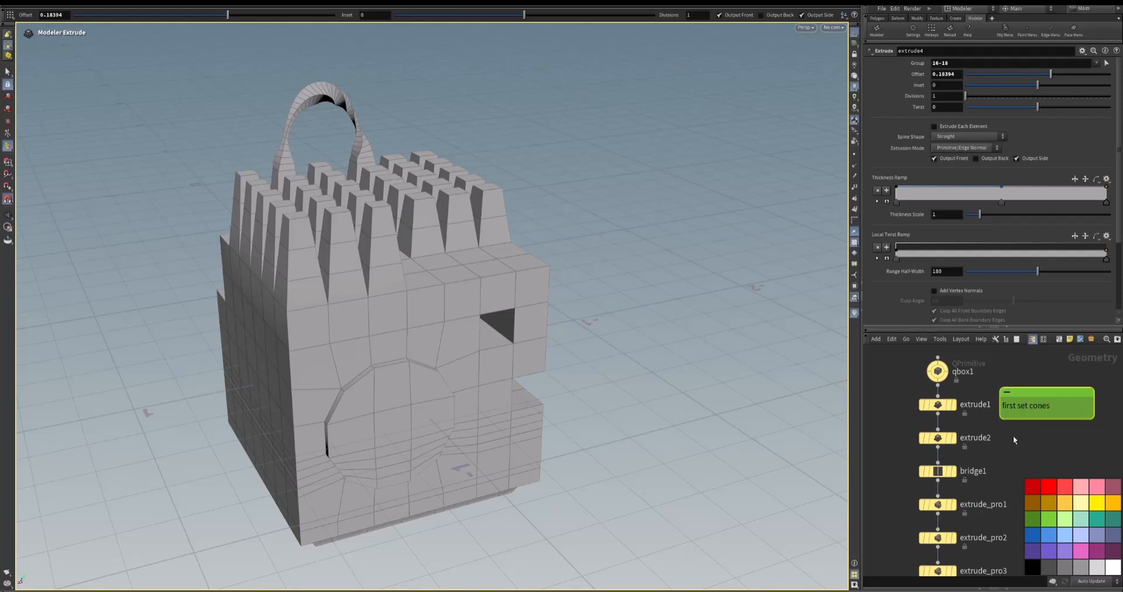
key(Delete)
Display the result of the extrude1 node and examine the first set of cones on the box
click(938, 404)
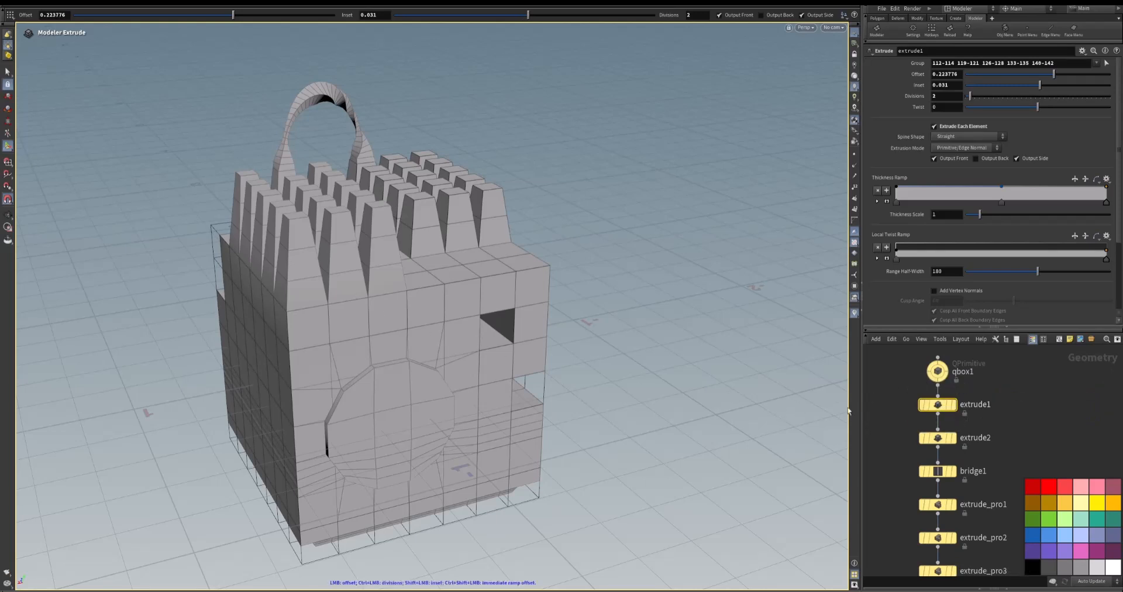
click(958, 385)
mouse_move(455, 324)
alt+mouse_down()
mouse_move(412, 324)
mouse_move(448, 329)
alt+mouse_up()
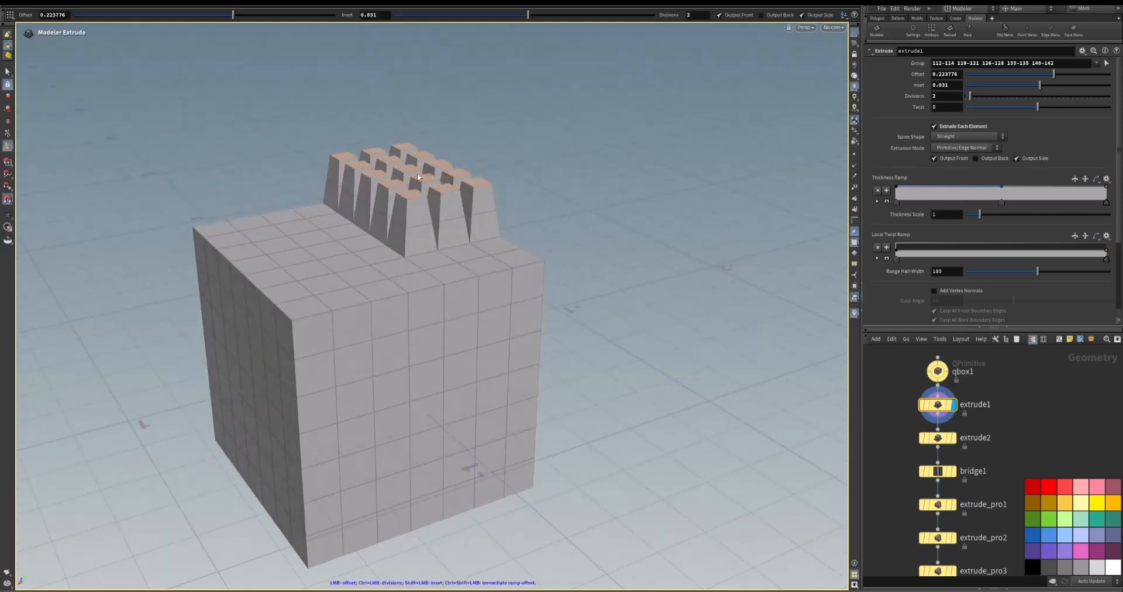
alt+right_drag(395, 318, 341, 314)
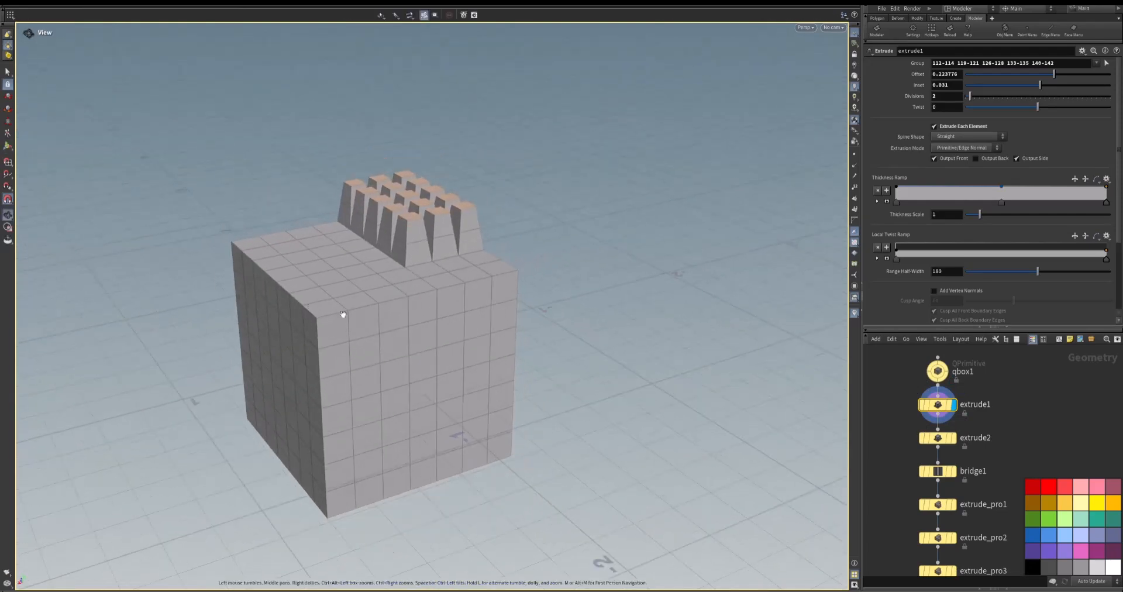
alt+drag(341, 314, 315, 305)
Return the display to the extrude4 node at the end of the network to show the full model
scroll(1011, 404, down, 3)
middle_drag(1000, 512, 966, 415)
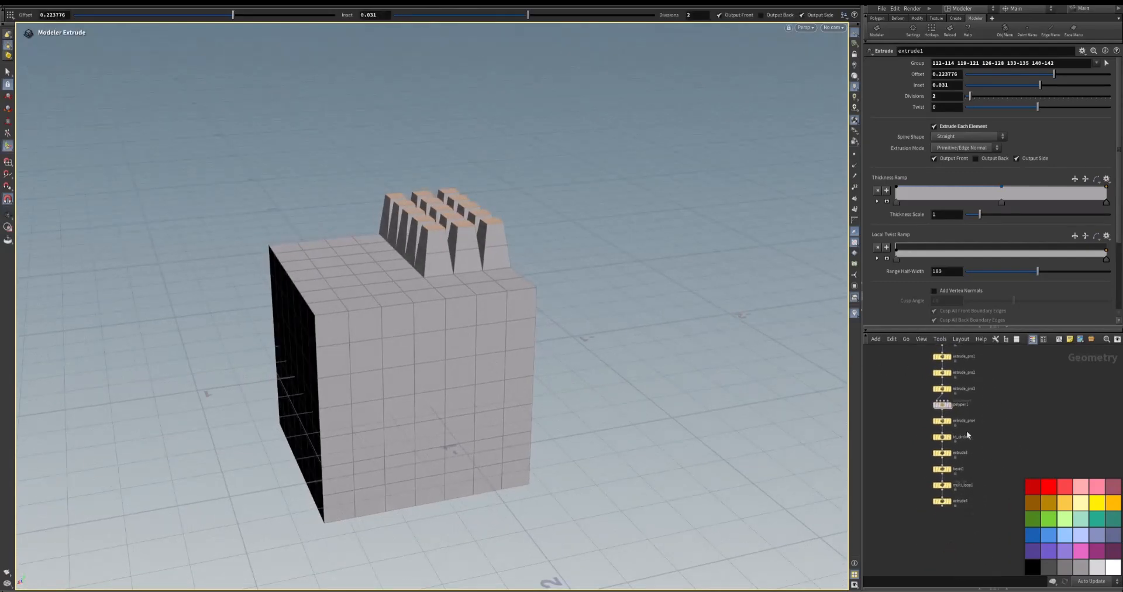
drag(906, 492, 907, 492)
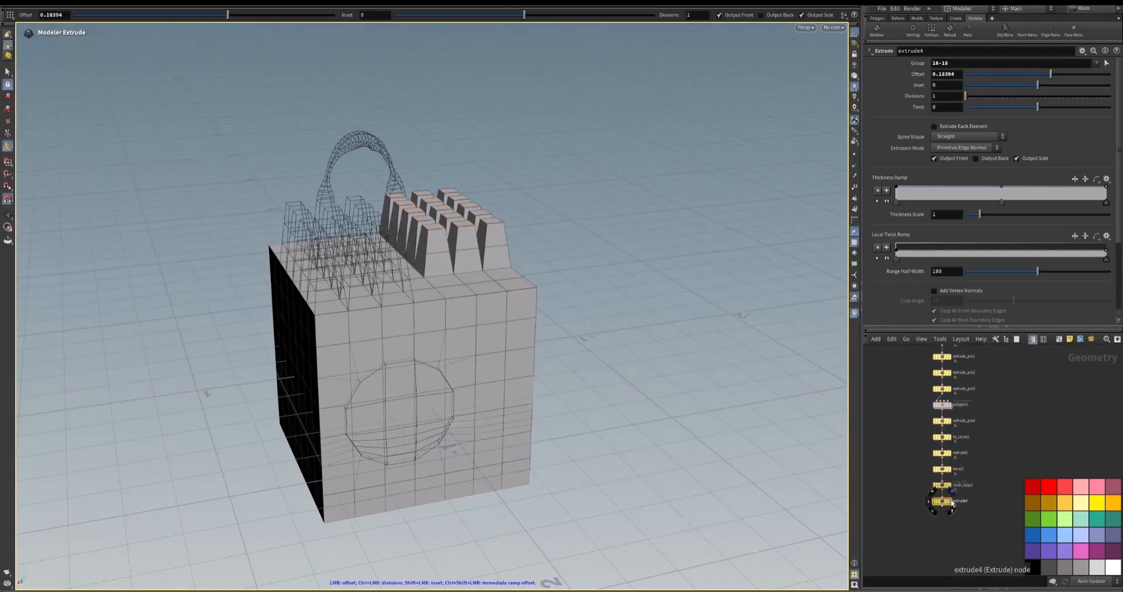
click(949, 501)
Adjust the second set of cones in the extrude2 node to an inset of 0.042 and a twist of 17
middle_drag(997, 401, 986, 509)
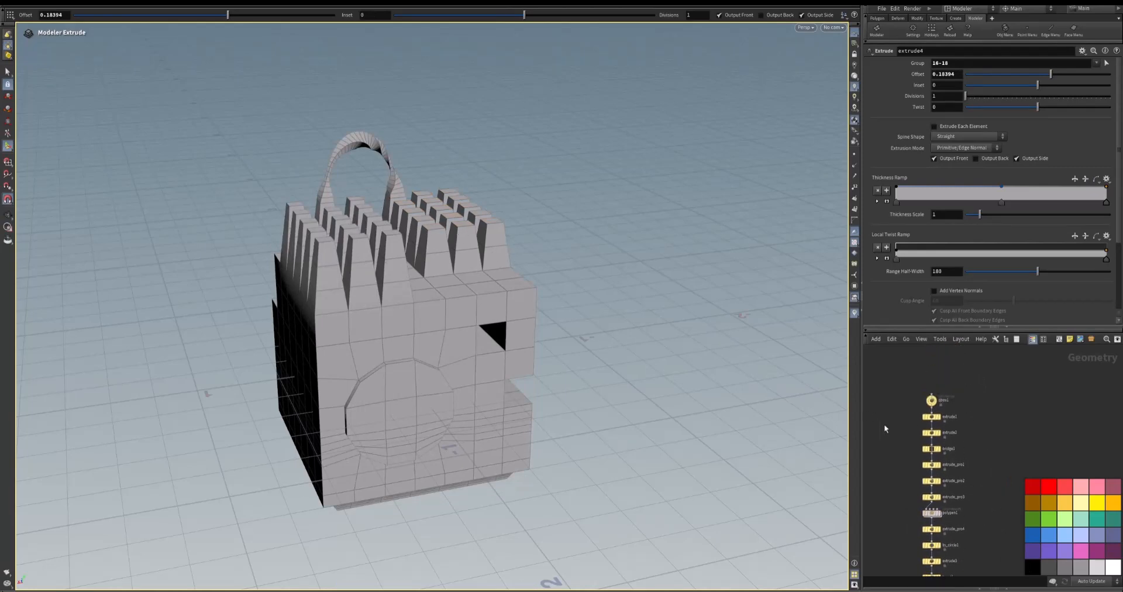
click(932, 433)
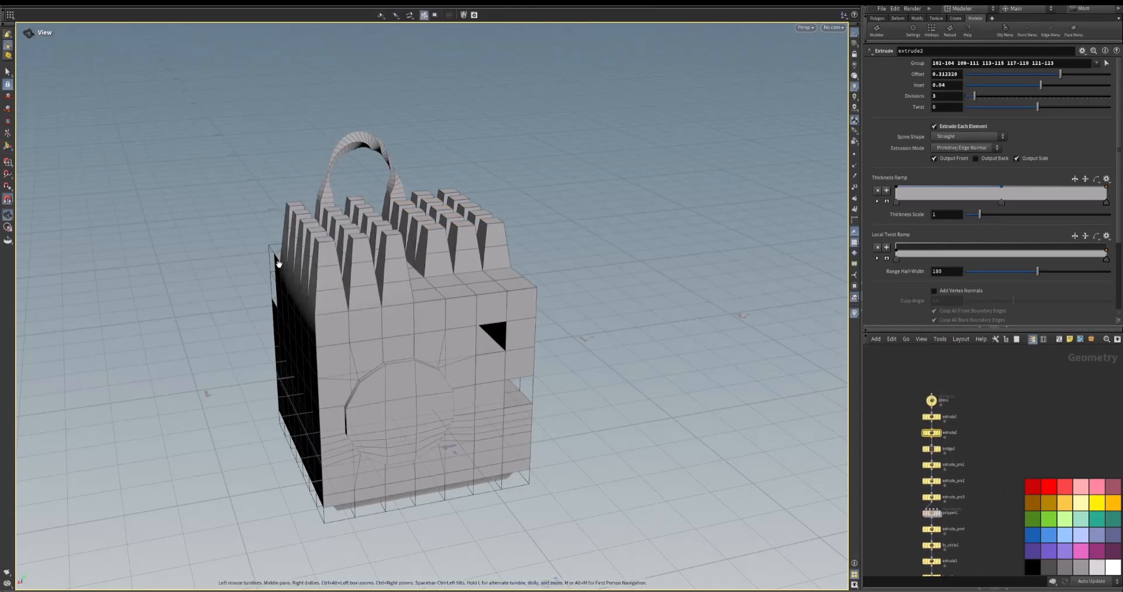
alt+right_drag(275, 258, 484, 278)
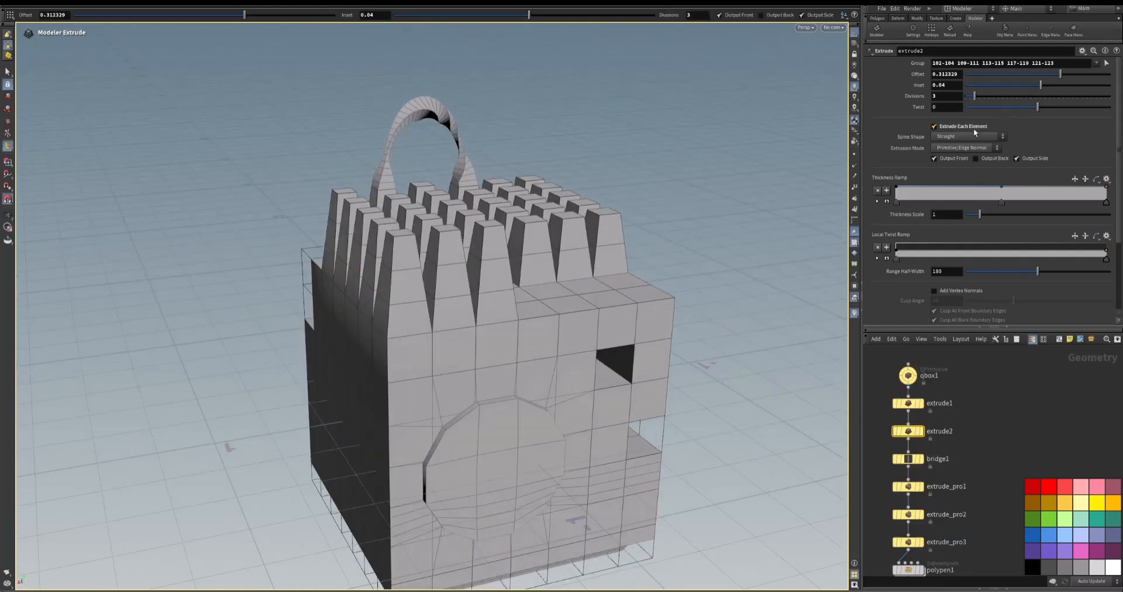
drag(1038, 85, 1045, 111)
alt+drag(559, 237, 595, 226)
Remove the extrude4 node from the end of the network so that multi_loop1 is the last displayed node
alt+drag(594, 291, 509, 262)
alt+middle_drag(509, 262, 579, 125)
scroll(942, 506, down, 3)
middle_drag(955, 521, 949, 386)
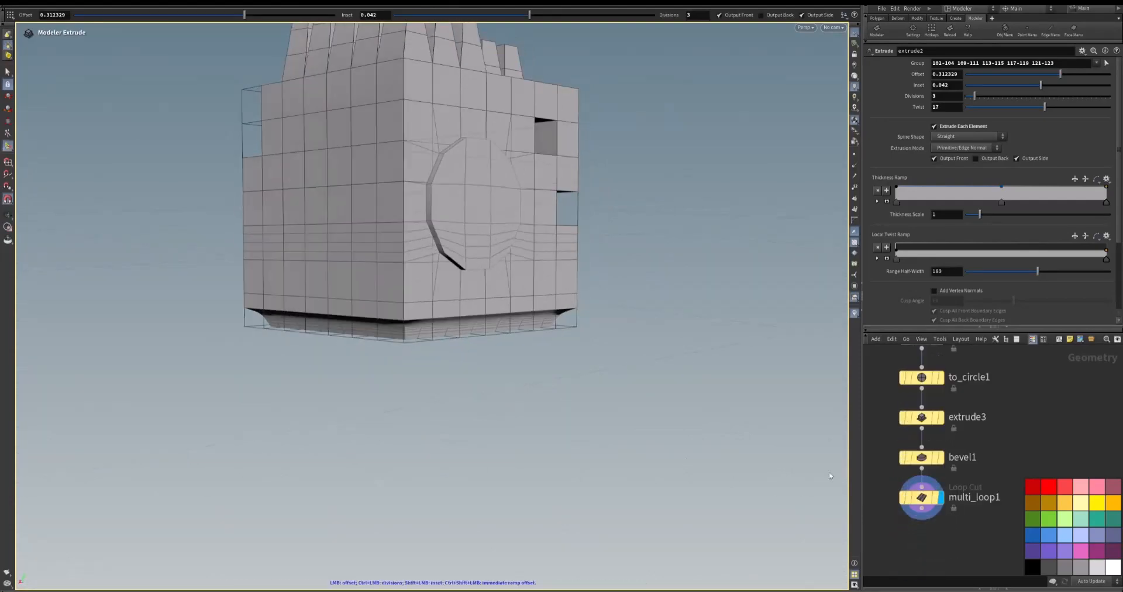
In the bevel1 node, move profile ramp point 2 to a position of about 0.476 and set the divisions to 7
click(922, 457)
alt+drag(537, 383, 557, 362)
key(Return)
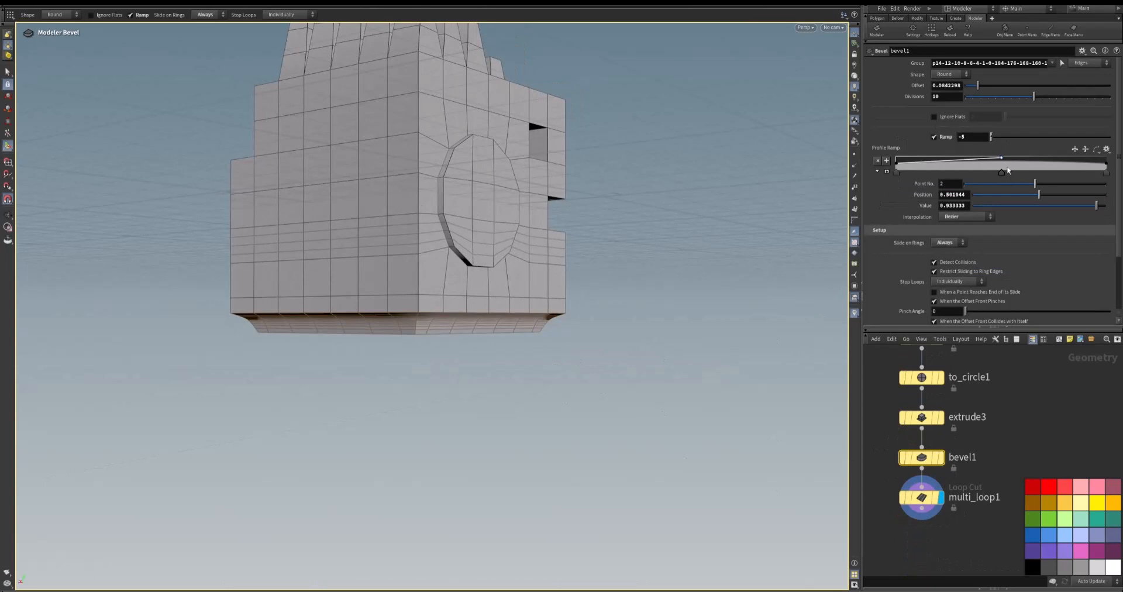
drag(1003, 170, 939, 189)
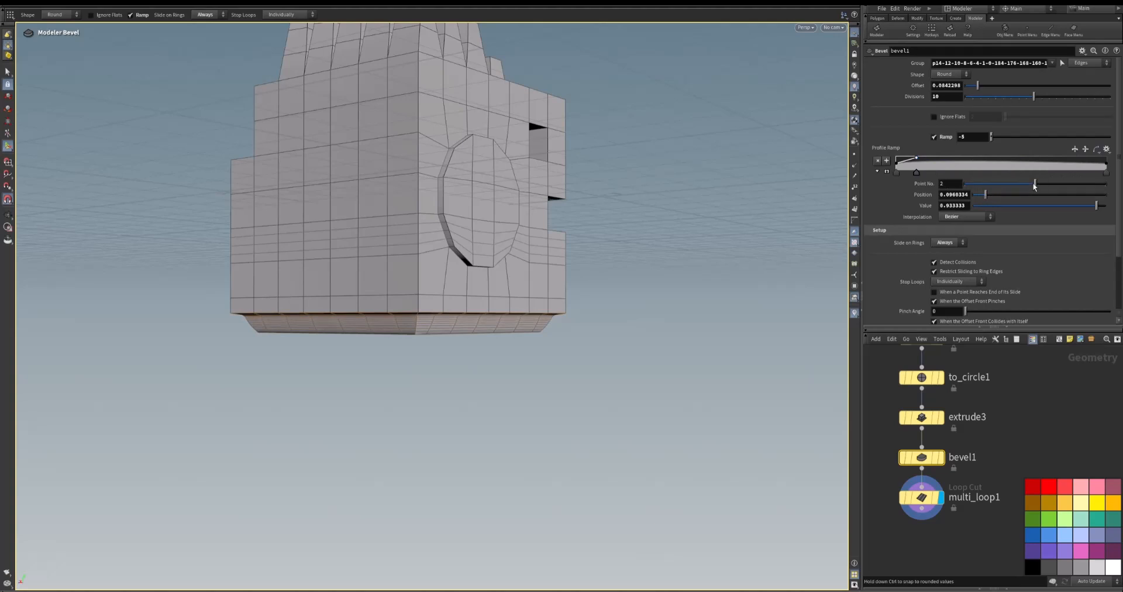
drag(918, 173, 996, 173)
drag(1033, 97, 1010, 107)
alt+drag(680, 272, 946, 501)
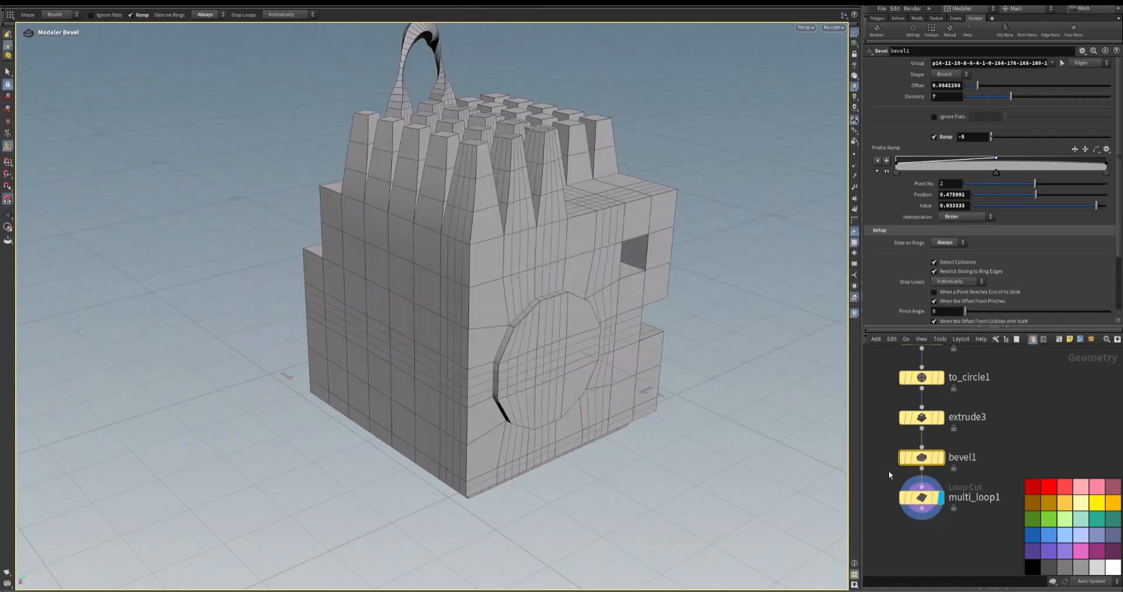
Increase the bevel1 offset to about 0.096 and leave the bevel tool for geometry selection
key(Escape)
drag(590, 336, 469, 347)
key(Return)
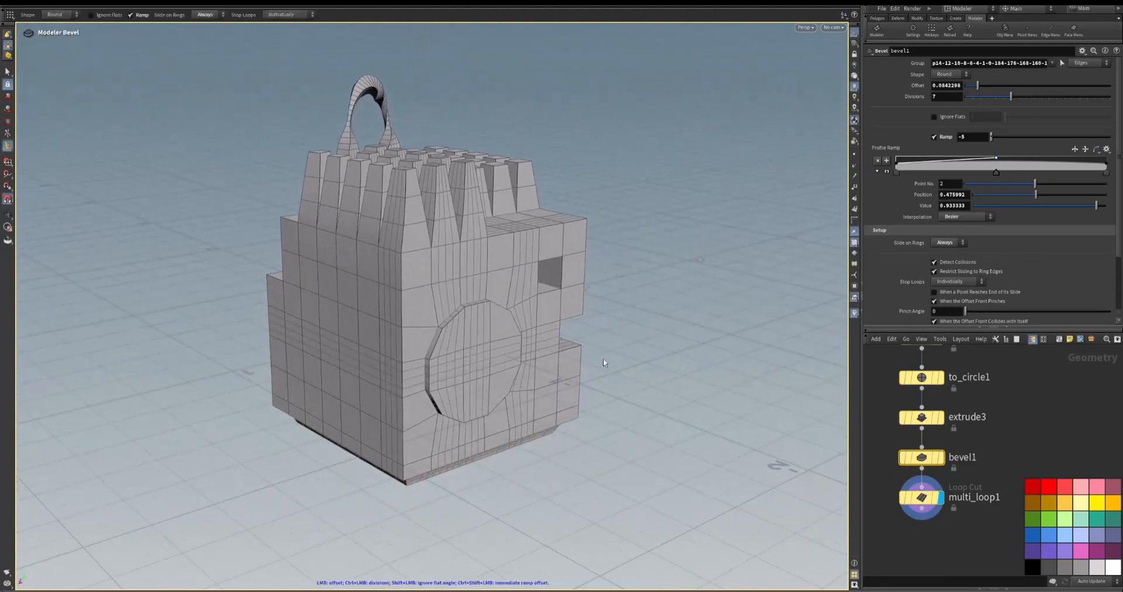
drag(602, 355, 491, 341)
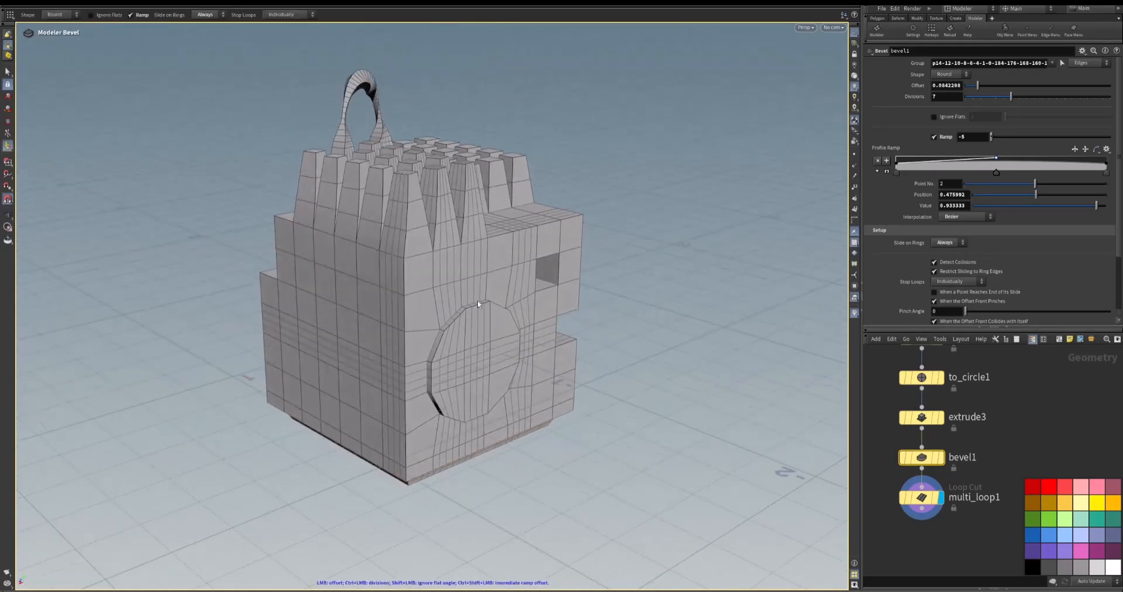
drag(500, 303, 584, 186)
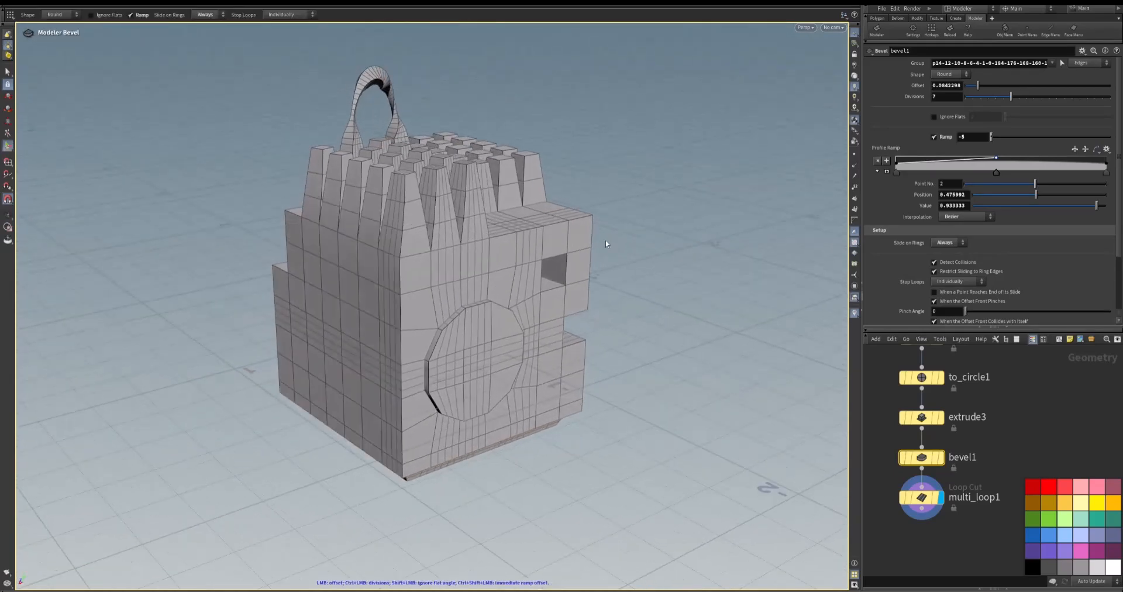
drag(527, 226, 646, 217)
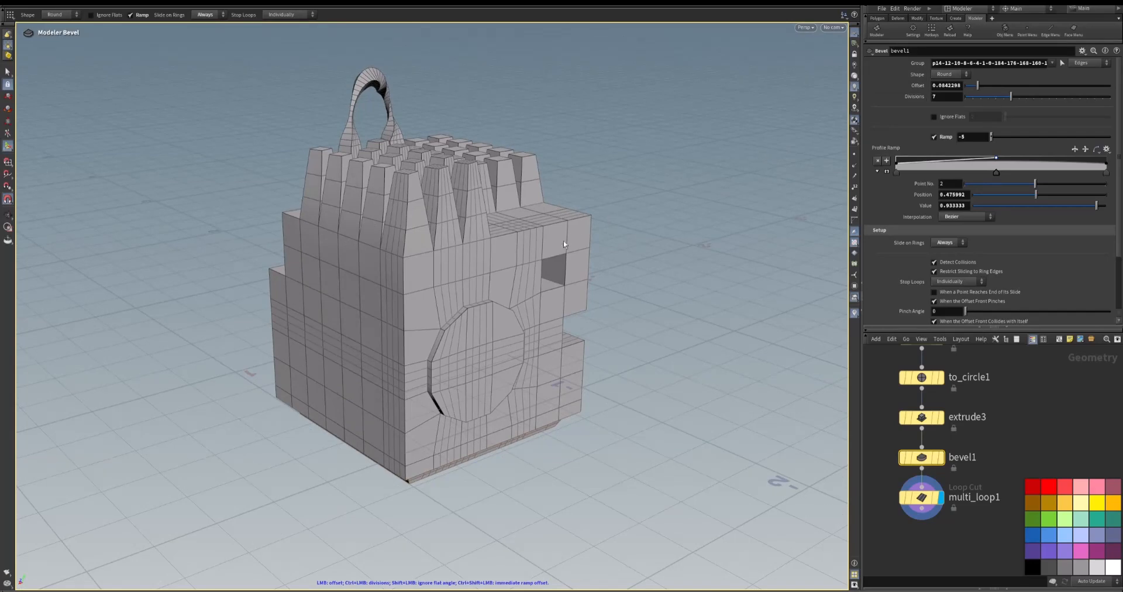
drag(592, 250, 678, 266)
key(s)
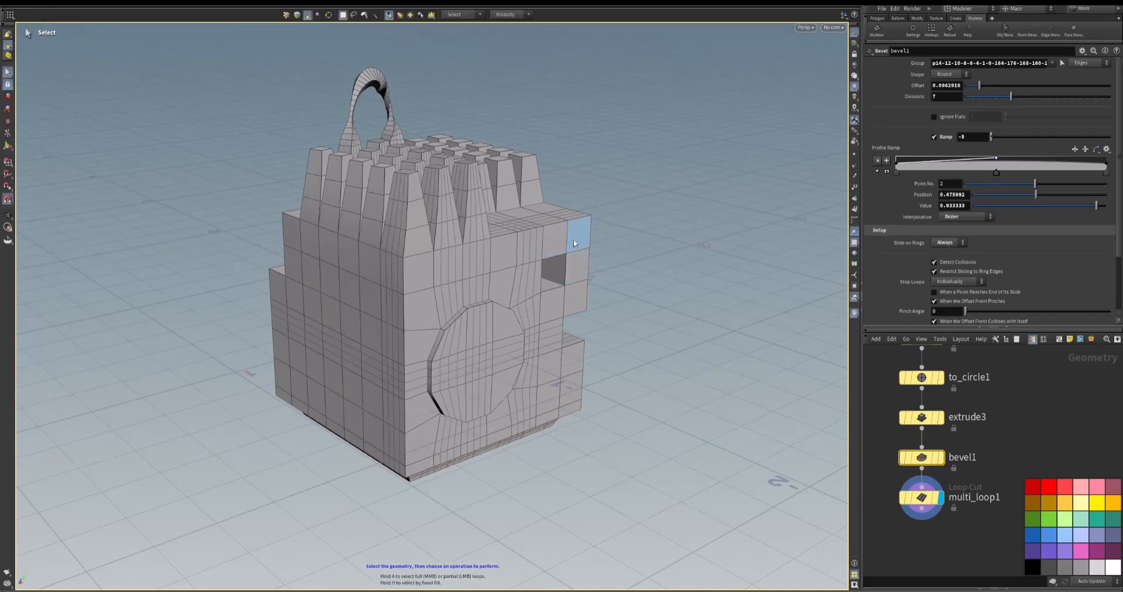
Display the Modeler face menu over the model and open the script of the Face Menu shelf tool for editing
key(d)
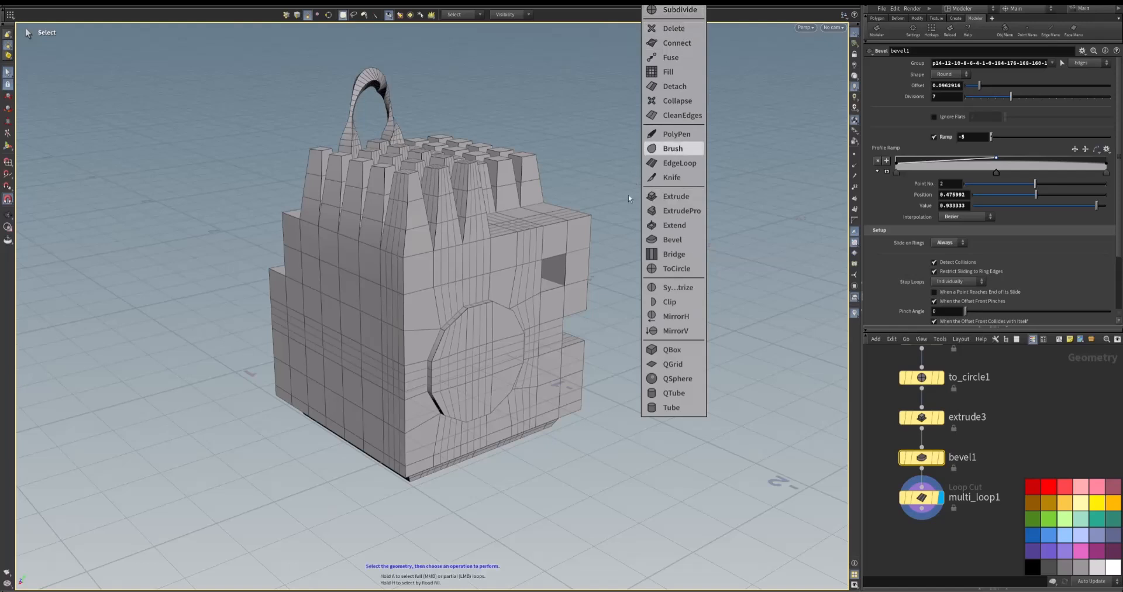
click(782, 231)
alt+middle_drag(616, 253, 605, 269)
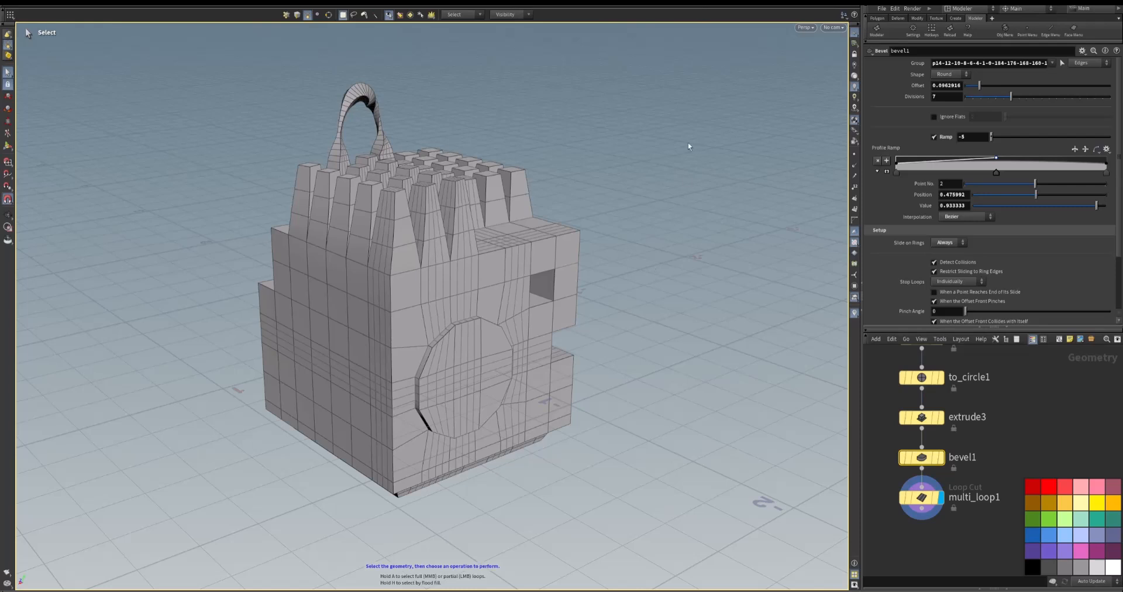
alt+drag(728, 193, 632, 237)
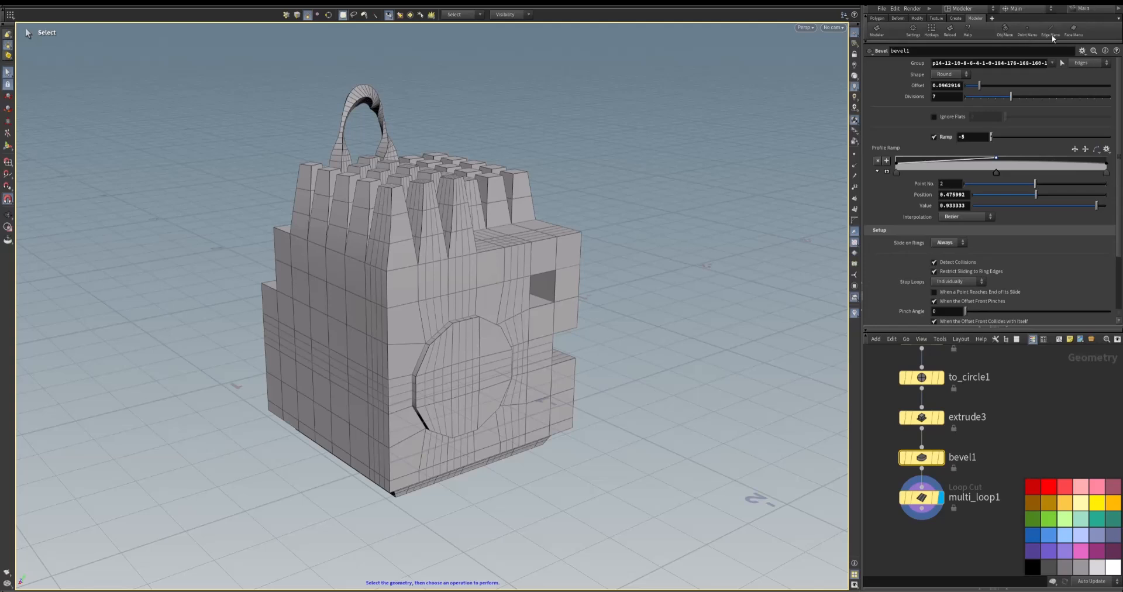
right_click(1072, 32)
click(1083, 44)
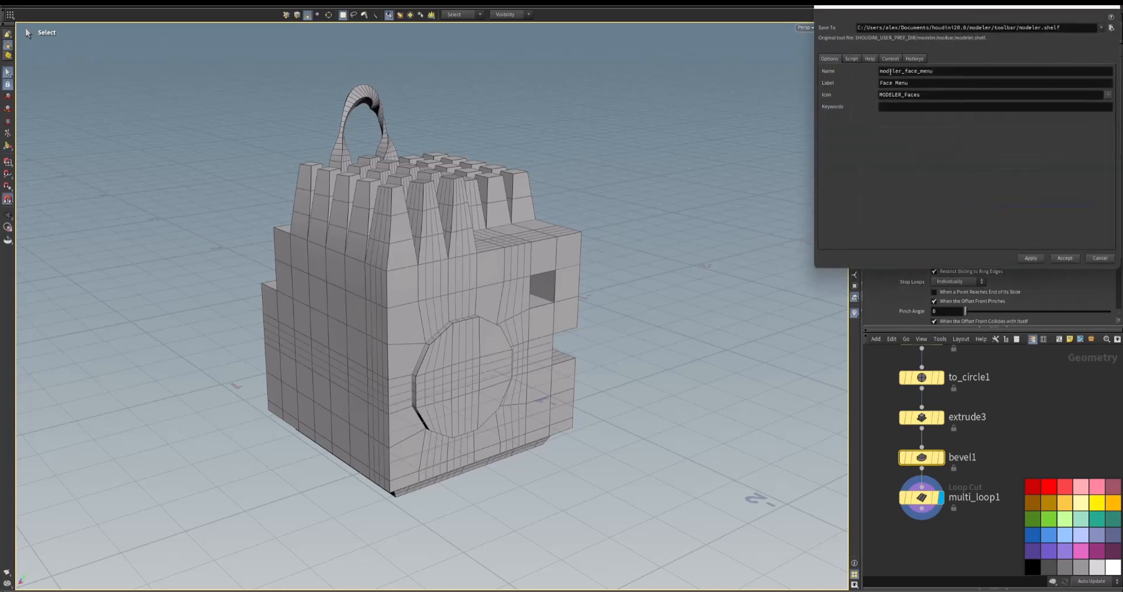
drag(902, 8, 699, 54)
click(614, 112)
drag(715, 316, 713, 445)
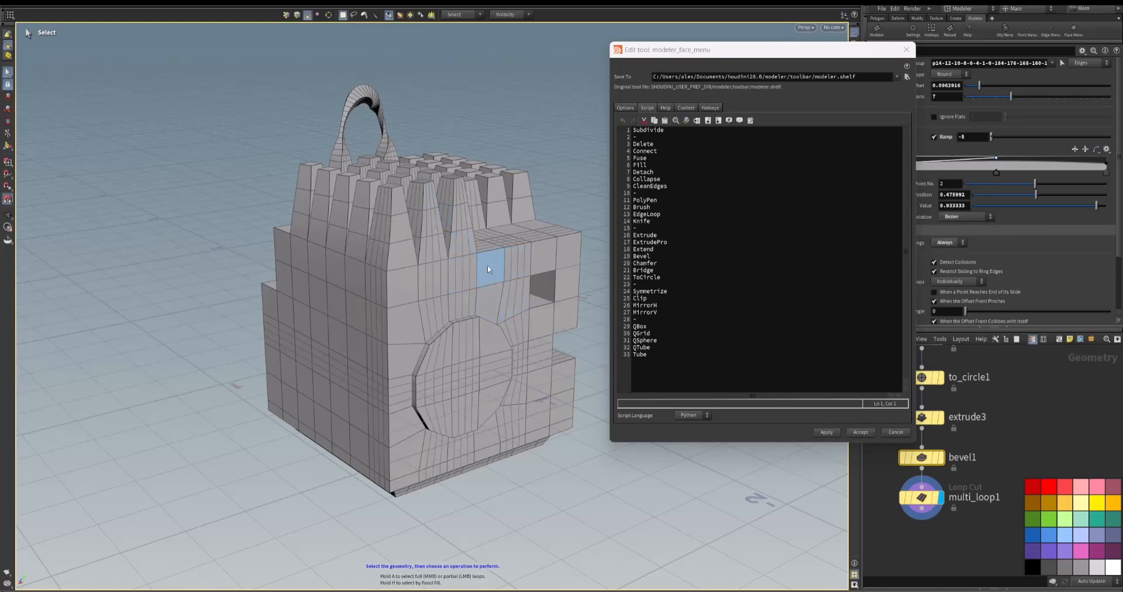
Add an extrude on face 72 at the front of the model, following the bevel1 node
key(e)
right_click(491, 300)
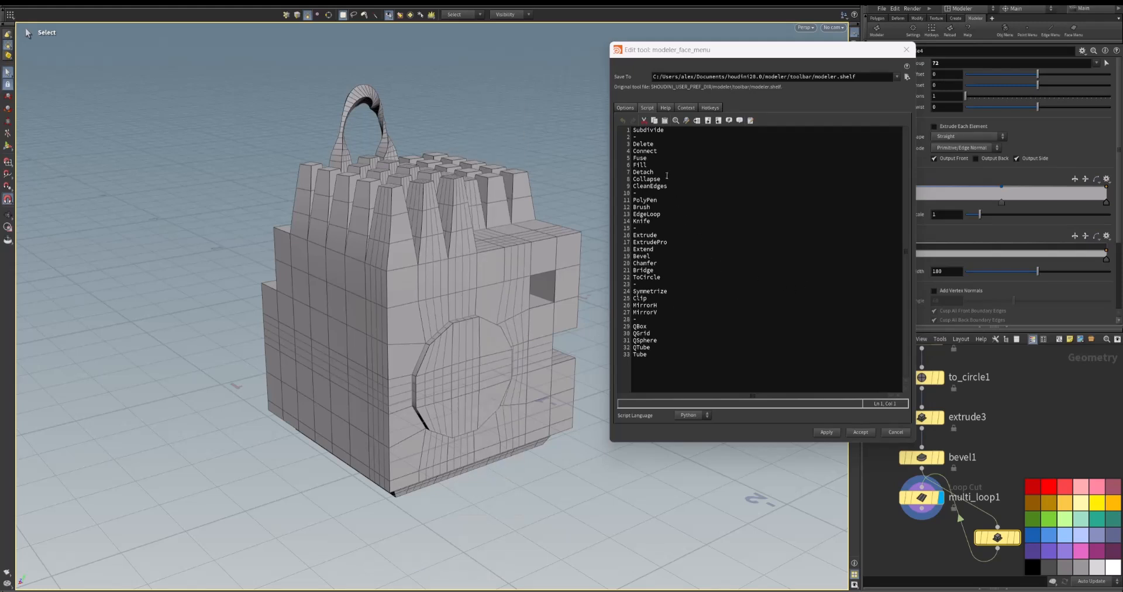
Delete the Subdivide entry and the separator below it from the modeler_face_menu script and accept the edit
drag(638, 138, 626, 129)
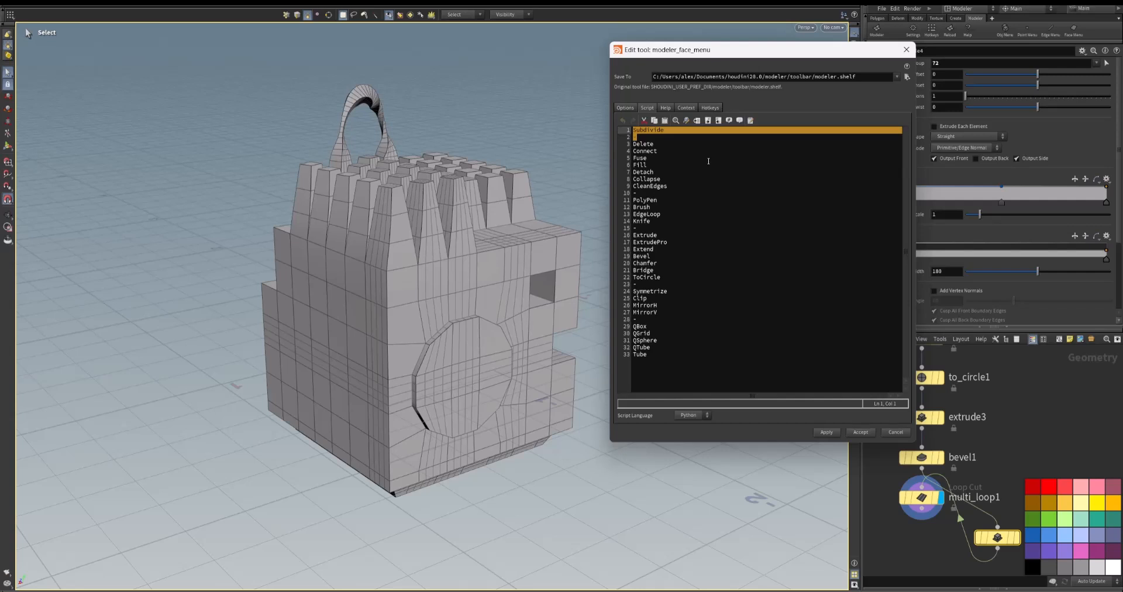
key(Delete)
key(Delete)
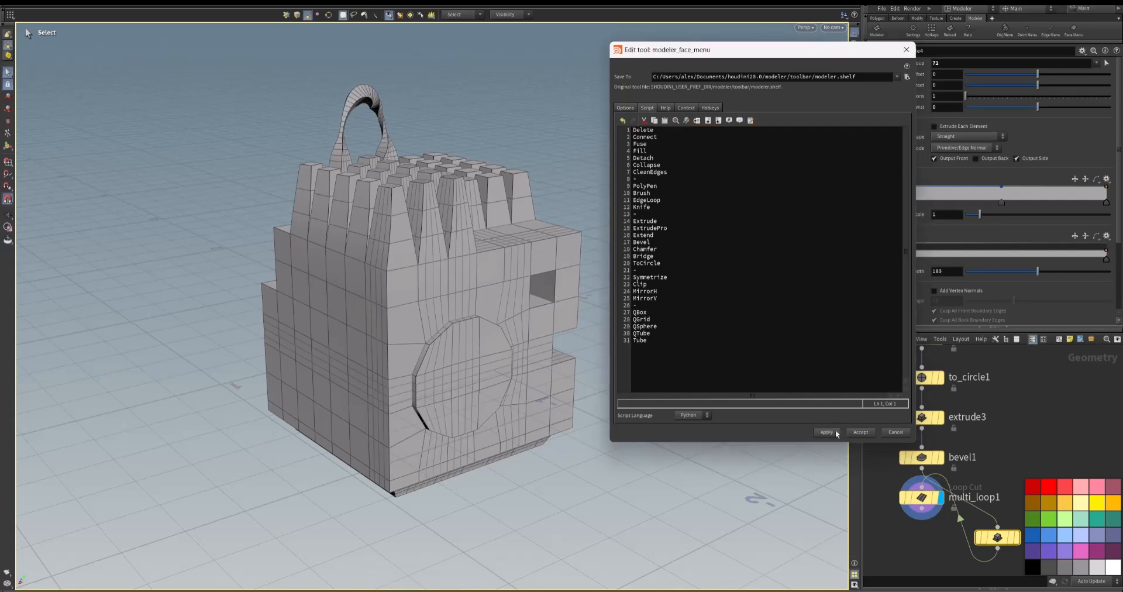
click(857, 431)
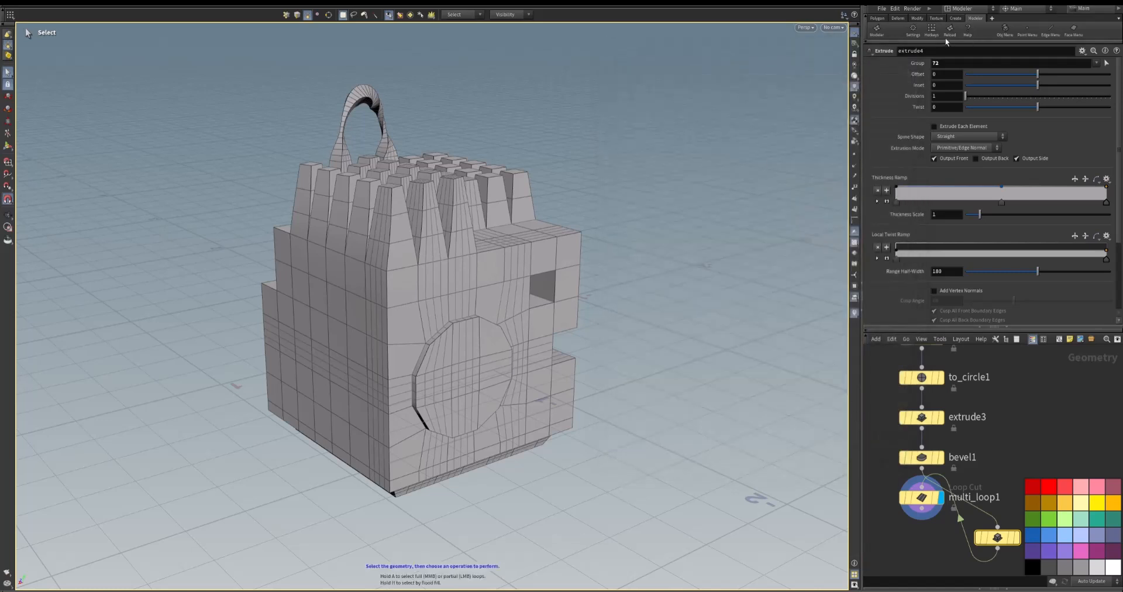
Reload and reactivate Modeler, and check the face menu without the Subdivide entry
click(948, 35)
click(877, 32)
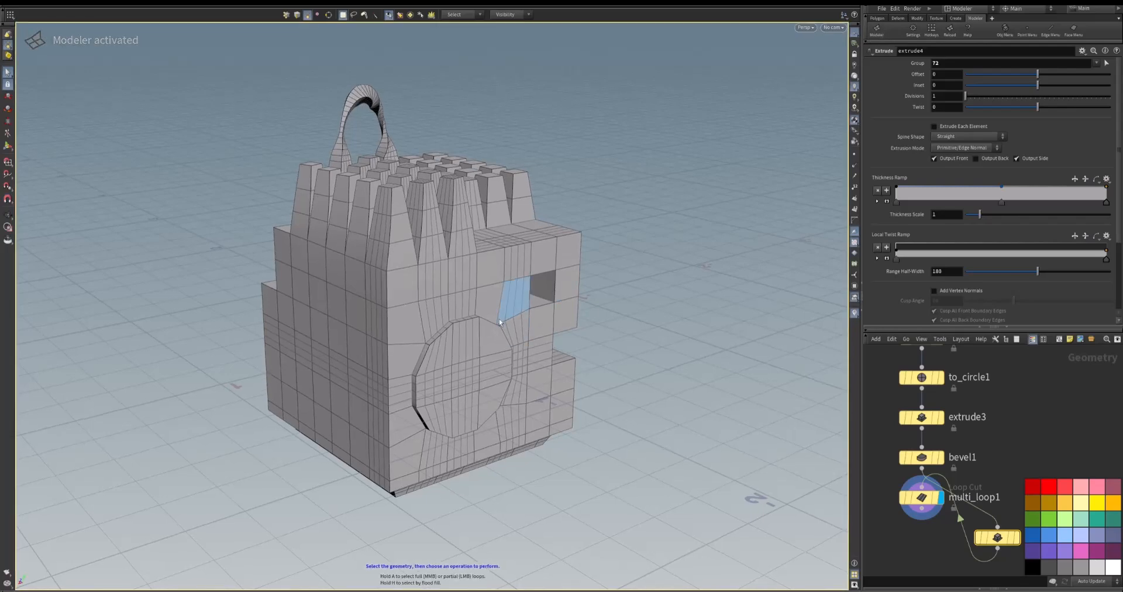
key(q)
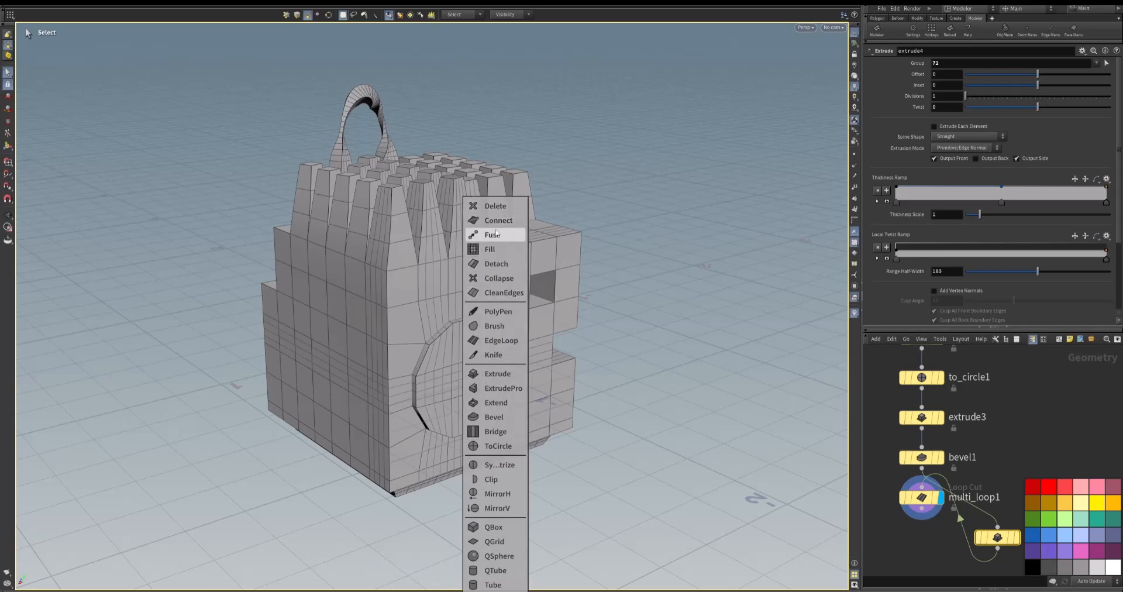
click(661, 187)
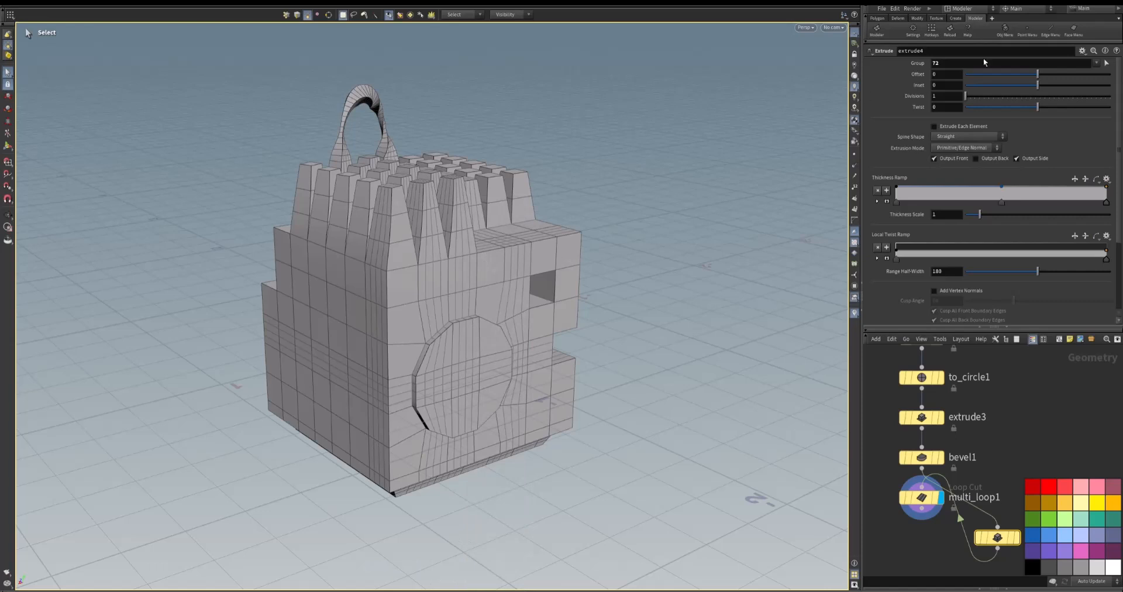
Restore the Subdivide entry with a separator below it as the first lines of the modeler_face_menu script and accept the edit
right_click(1069, 32)
click(1085, 48)
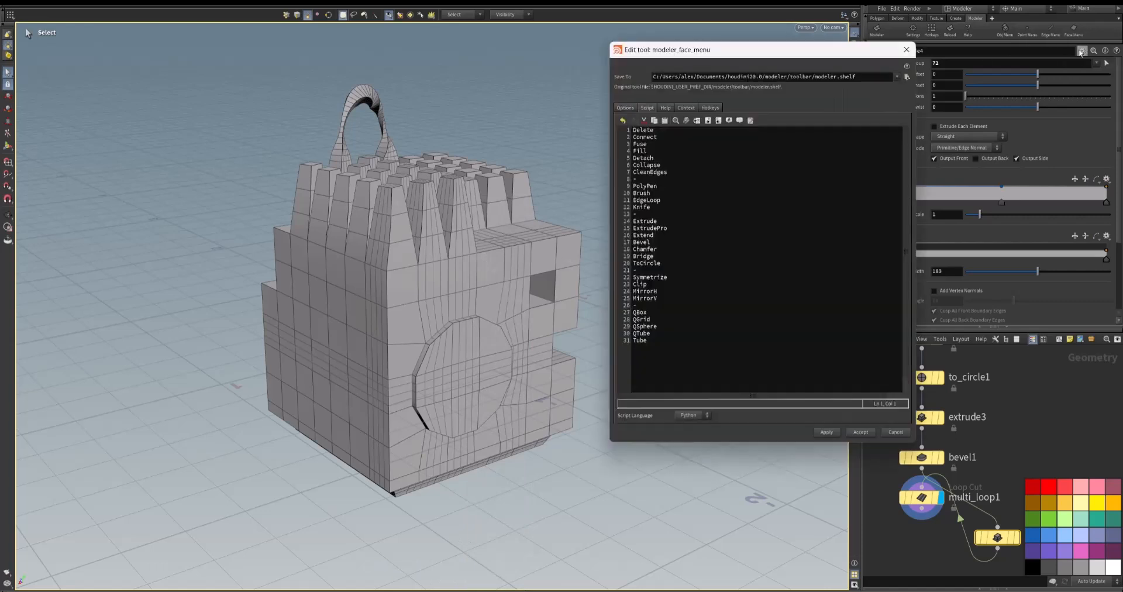
click(633, 130)
key(Return)
key(Return)
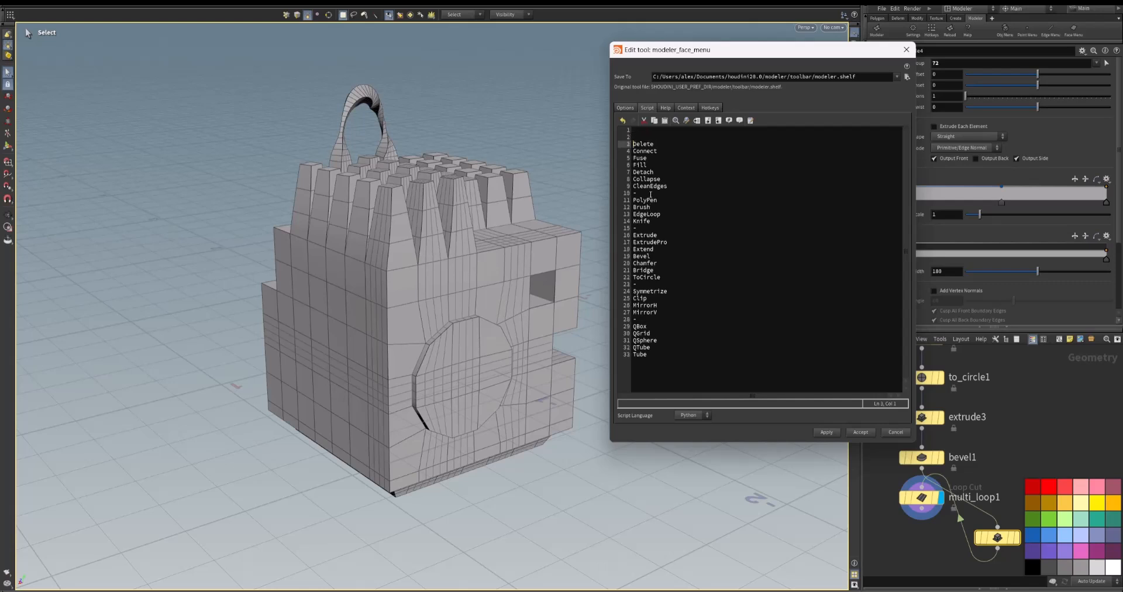
key(Up)
key(Up)
text(Subdivi)
click(652, 135)
click(860, 432)
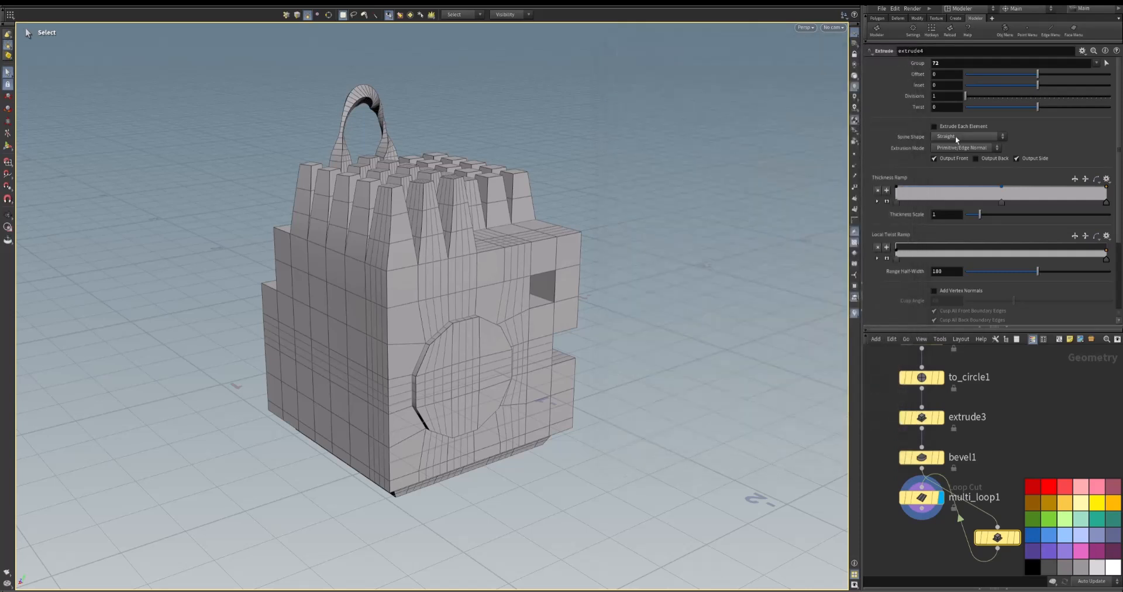
Reload and reactivate Modeler, and check the restored Subdivide entry in the face menu
click(951, 32)
click(878, 27)
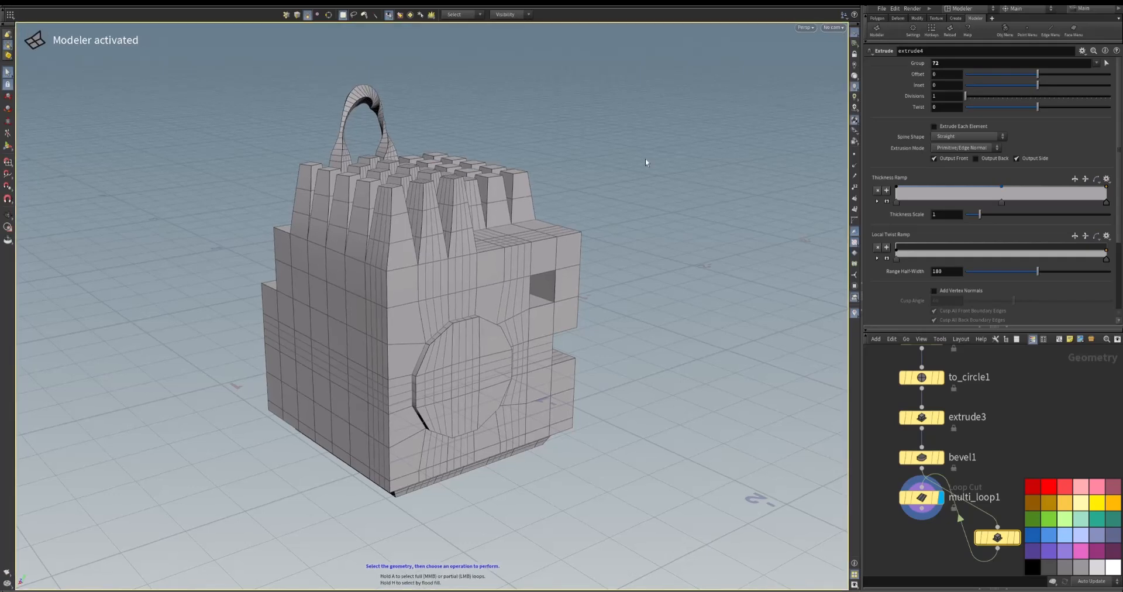
right_click(485, 269)
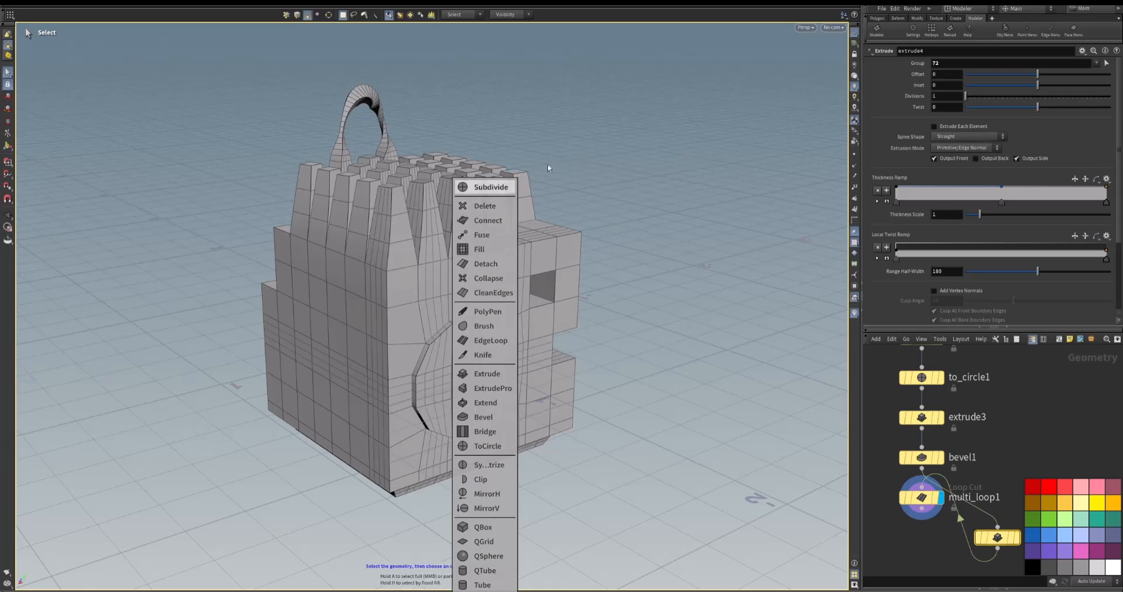
Open the full Modeler tool menu, examine its tool categories from Rendering to Symmetry, and close it
click(497, 447)
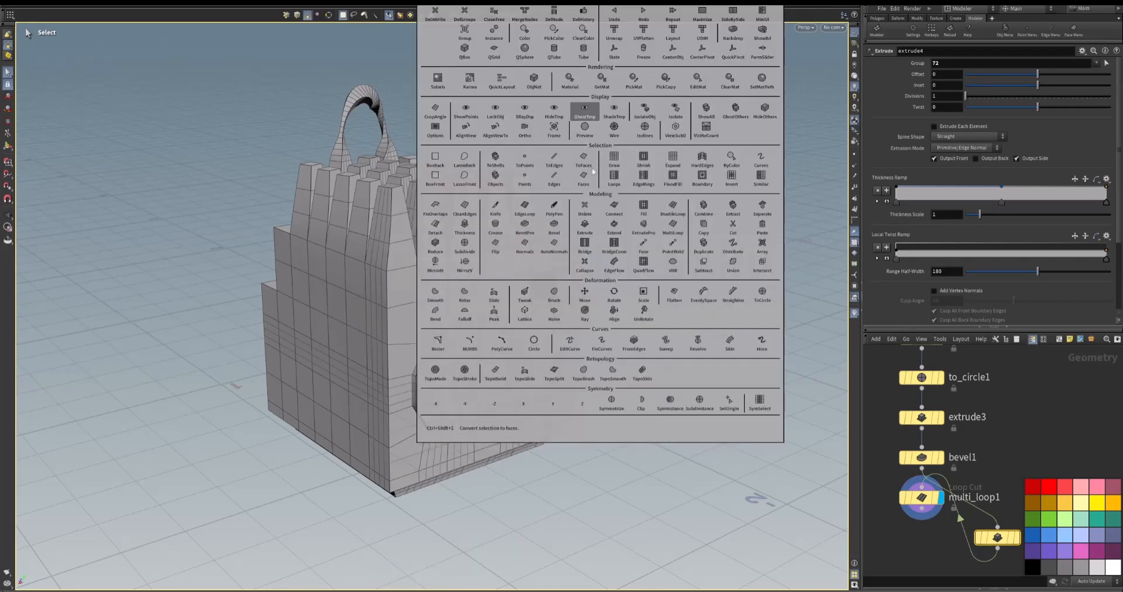
key(Tab)
key(Tab)
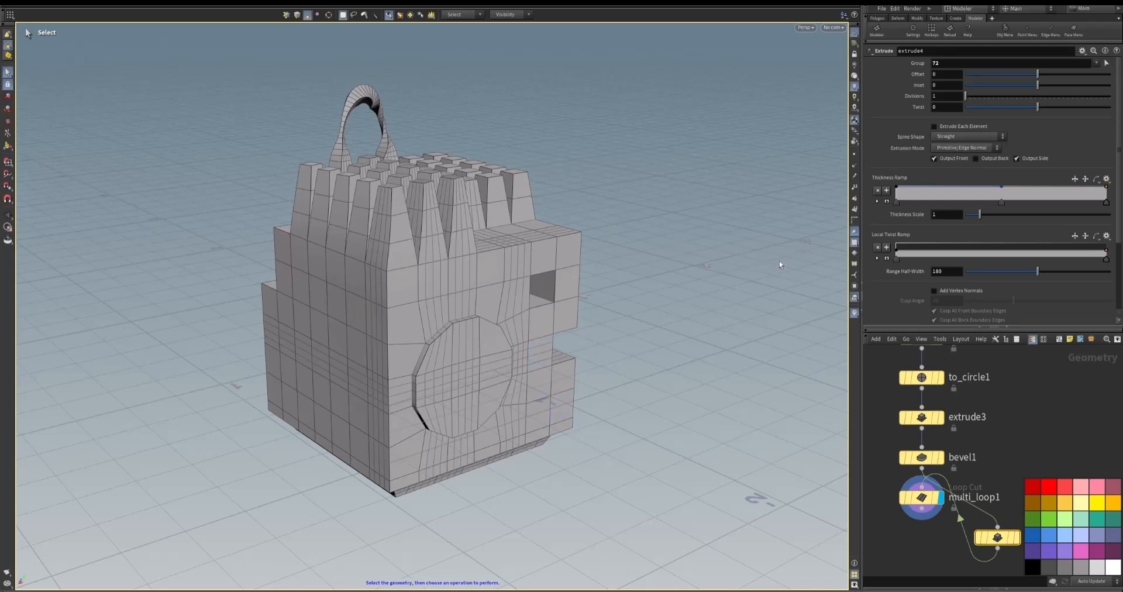
Move the extrude4 node in line between bevel1 and multi_loop1 in the network
alt+drag(730, 297, 706, 321)
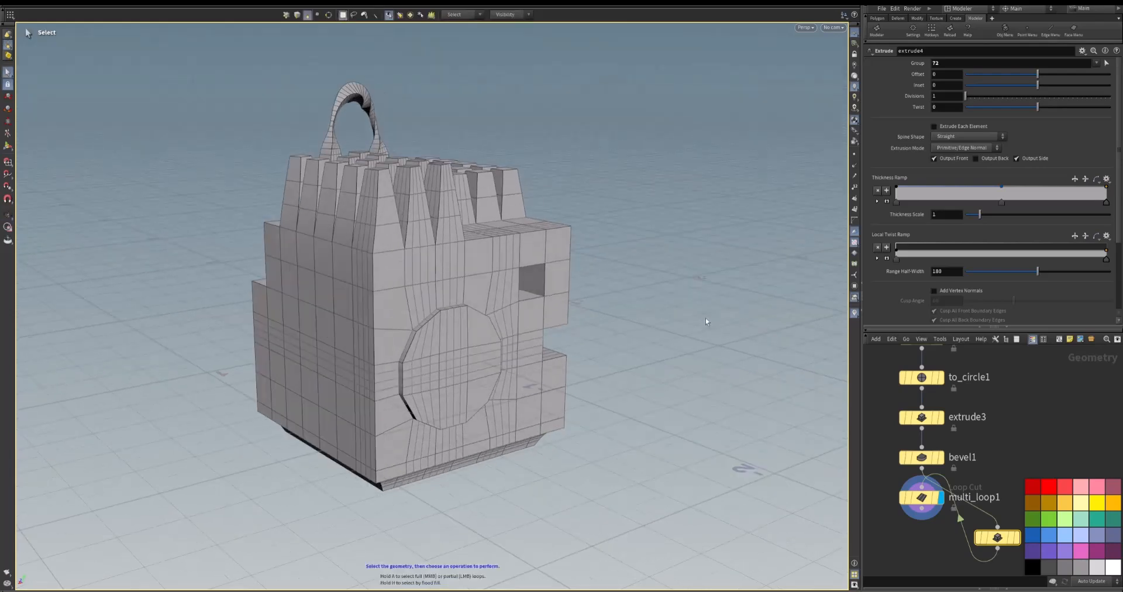
scroll(924, 530, down, 3)
middle_drag(935, 550, 928, 489)
mouse_move(918, 445)
mouse_down()
mouse_move(918, 500)
mouse_move(909, 450)
mouse_up()
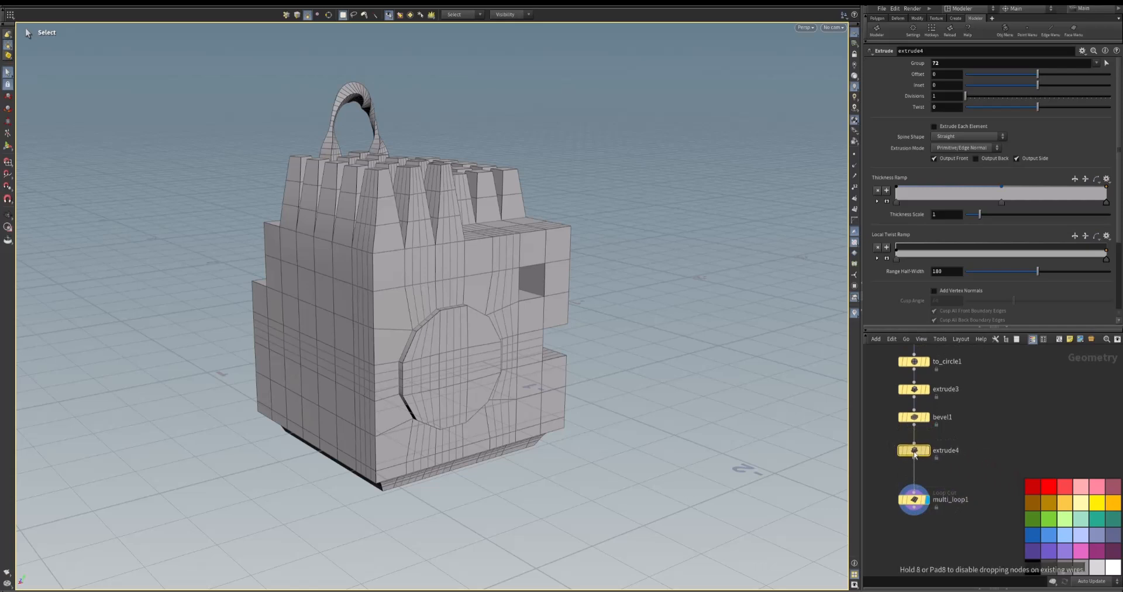
mouse_move(915, 503)
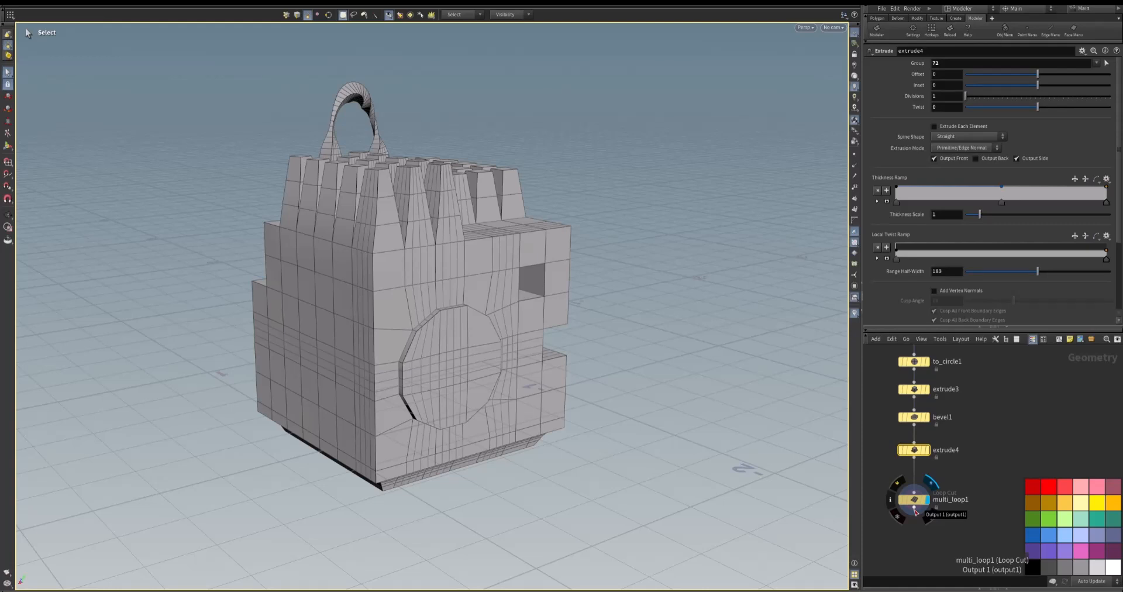
Go up to the object level, hide the color palette in the network view, and re-enter the qbox_object1 network
scroll(986, 457, down, 6)
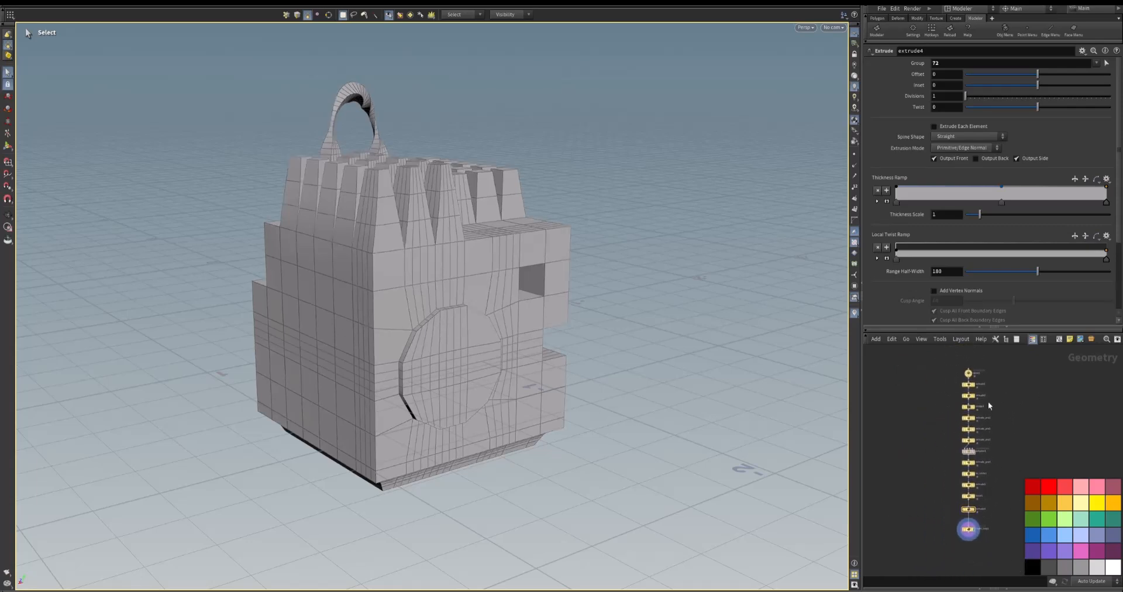
key(u)
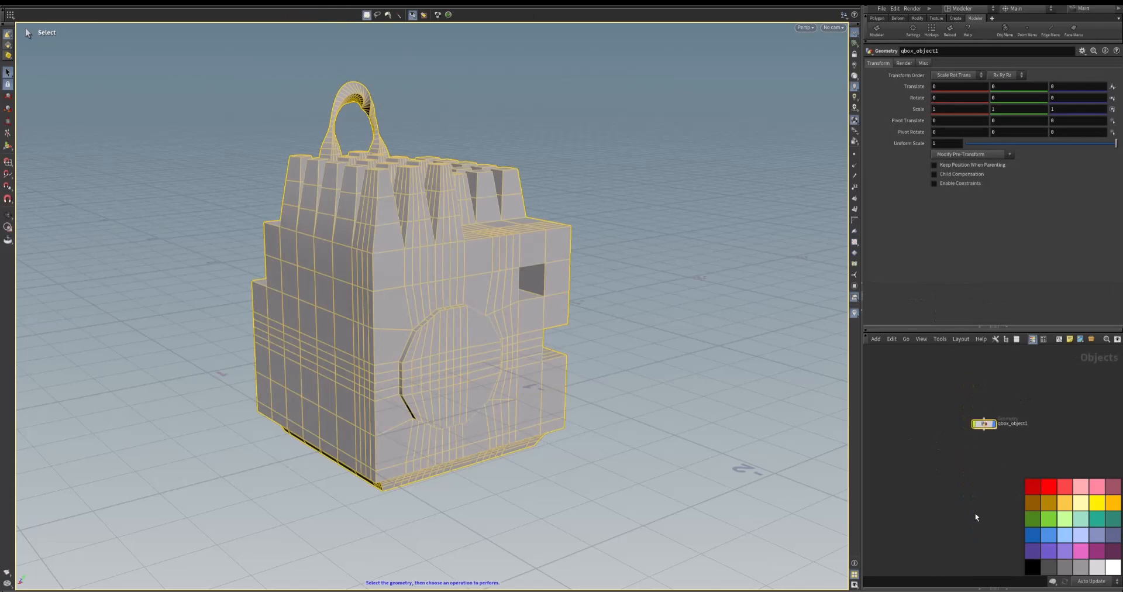
key(c)
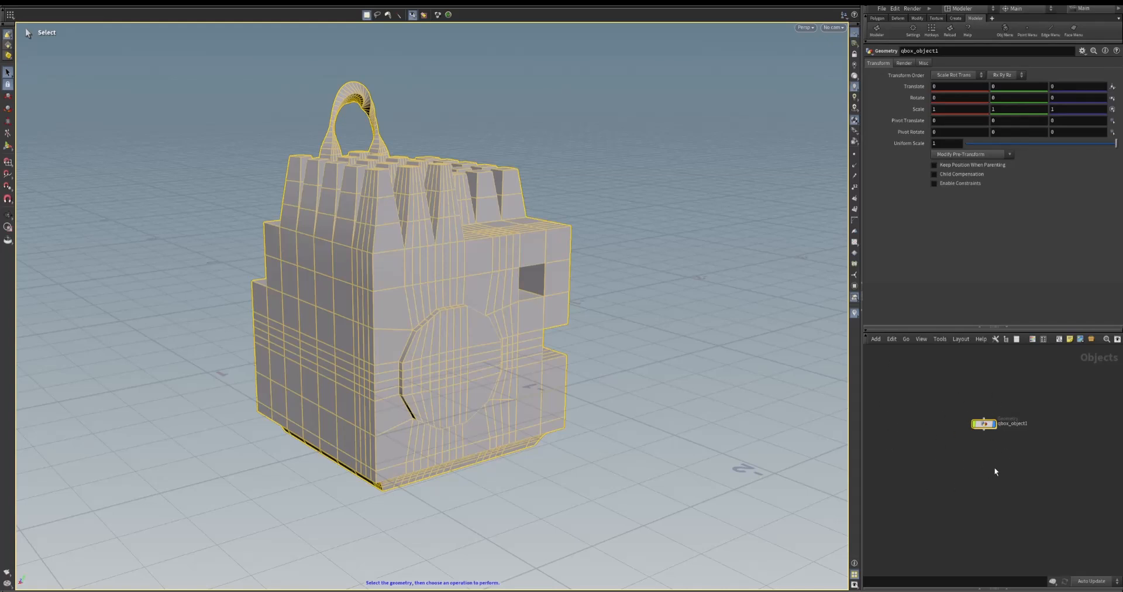
click(1034, 426)
drag(1040, 394, 959, 446)
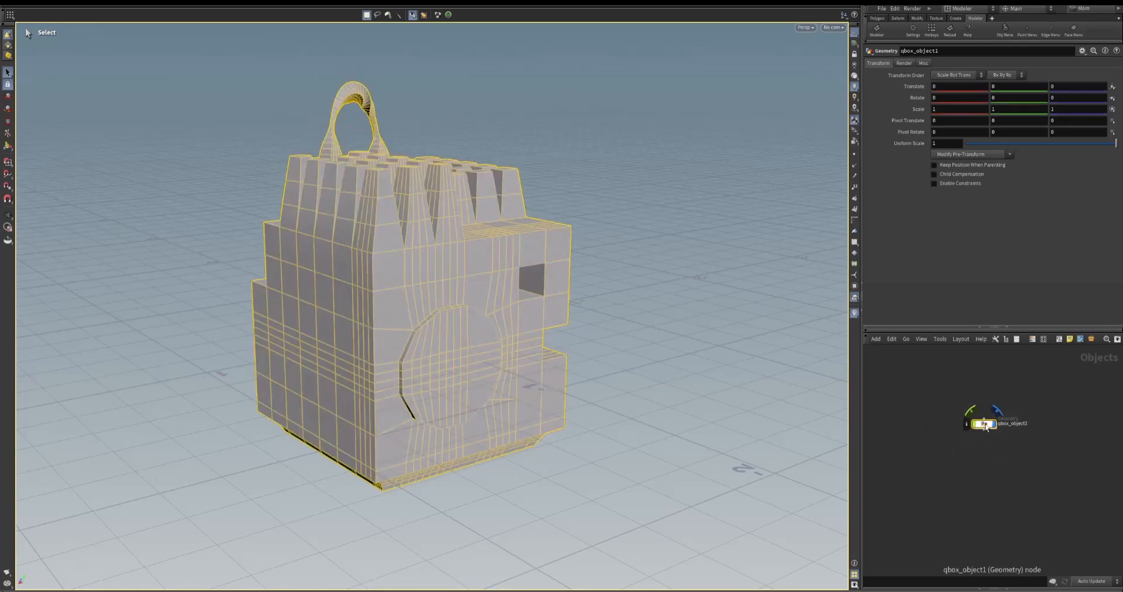
double_click(985, 424)
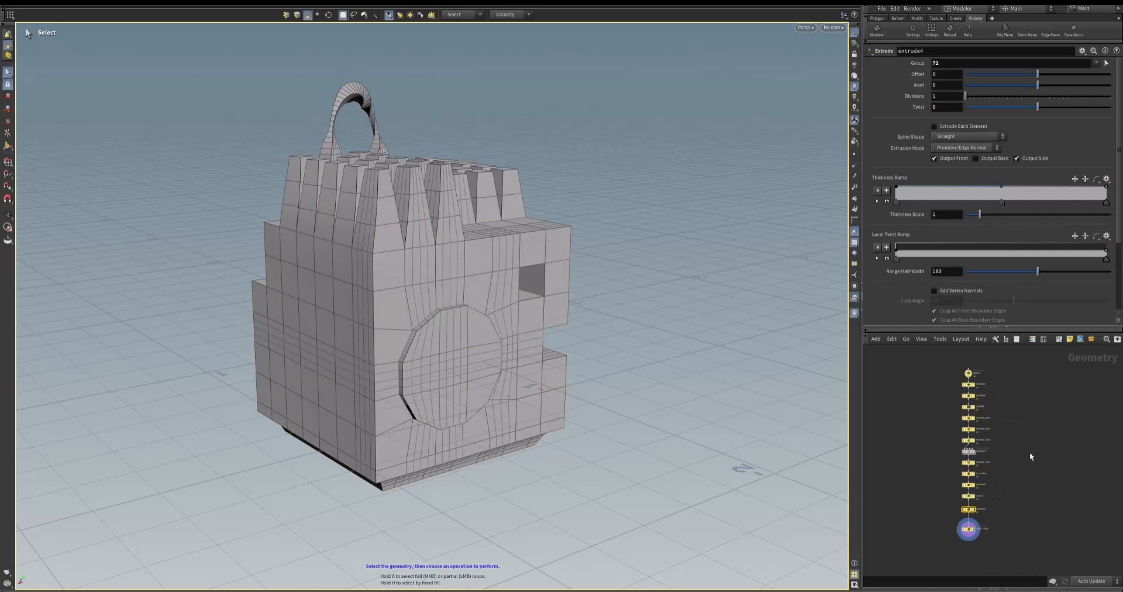
Go up to the object level, show the network tree beside the node graph, and expand qbox_object1
key(u)
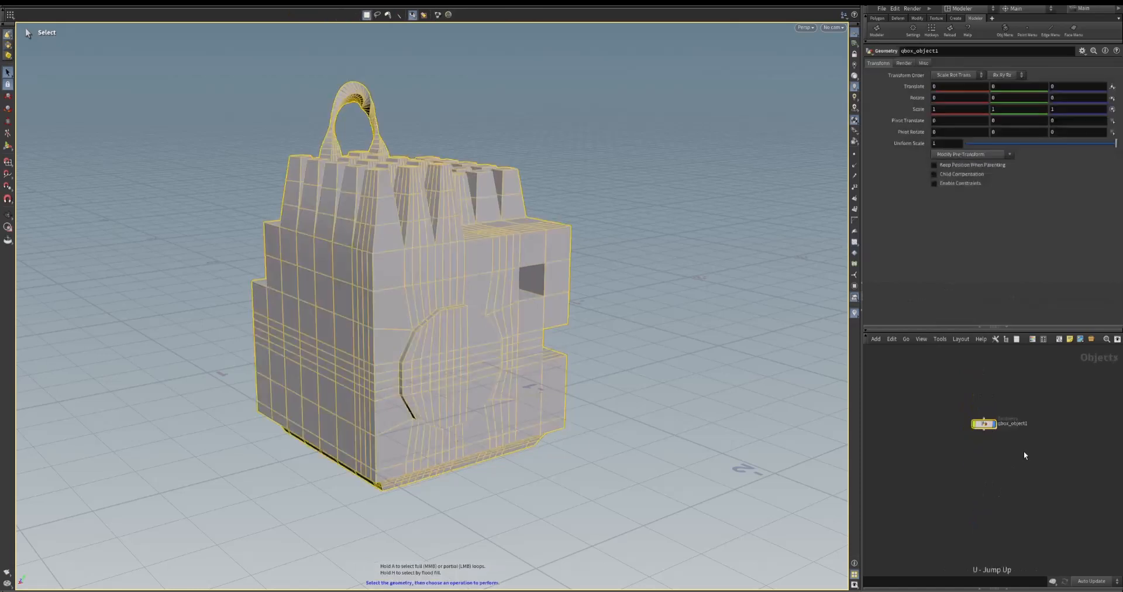
click(1006, 339)
click(883, 400)
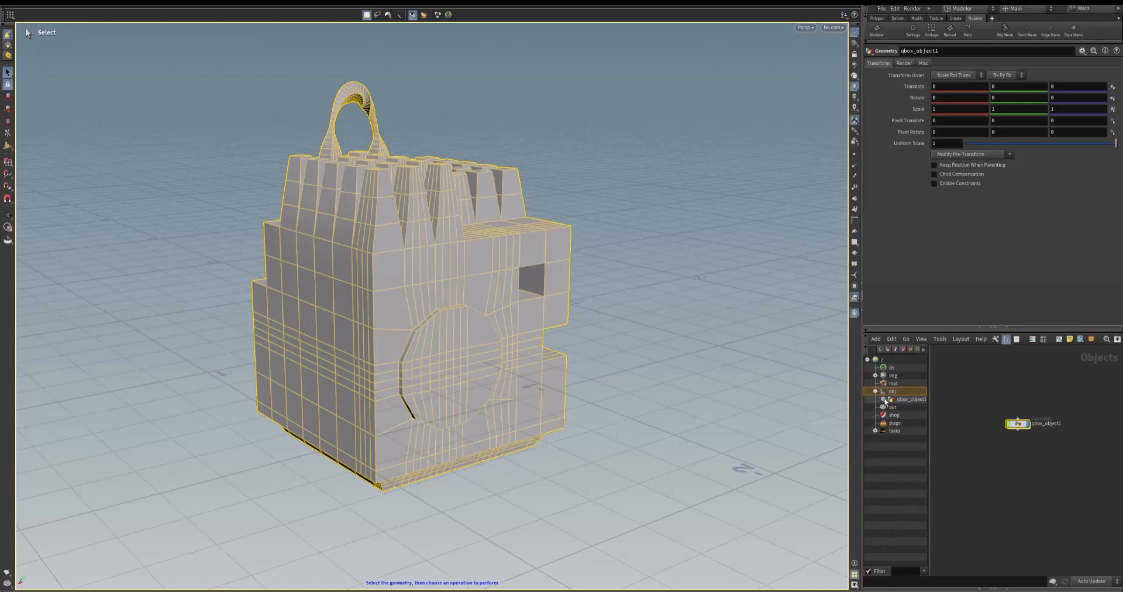
click(883, 400)
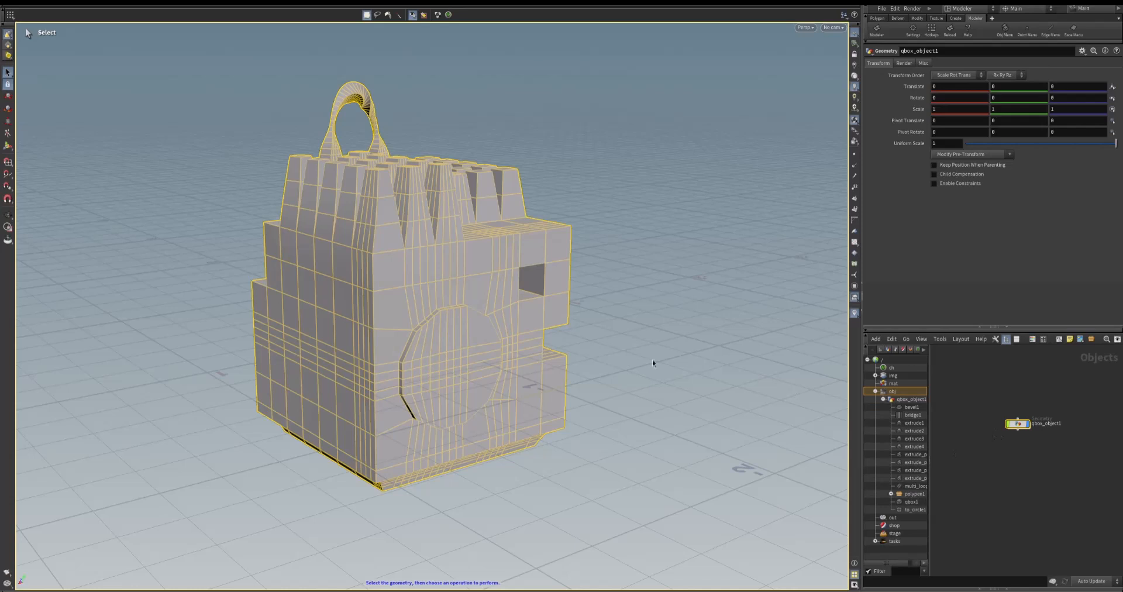
Set the tree's sorting of qbox_object1's nodes to Sort None and re-enter the object's geometry network
right_click(907, 401)
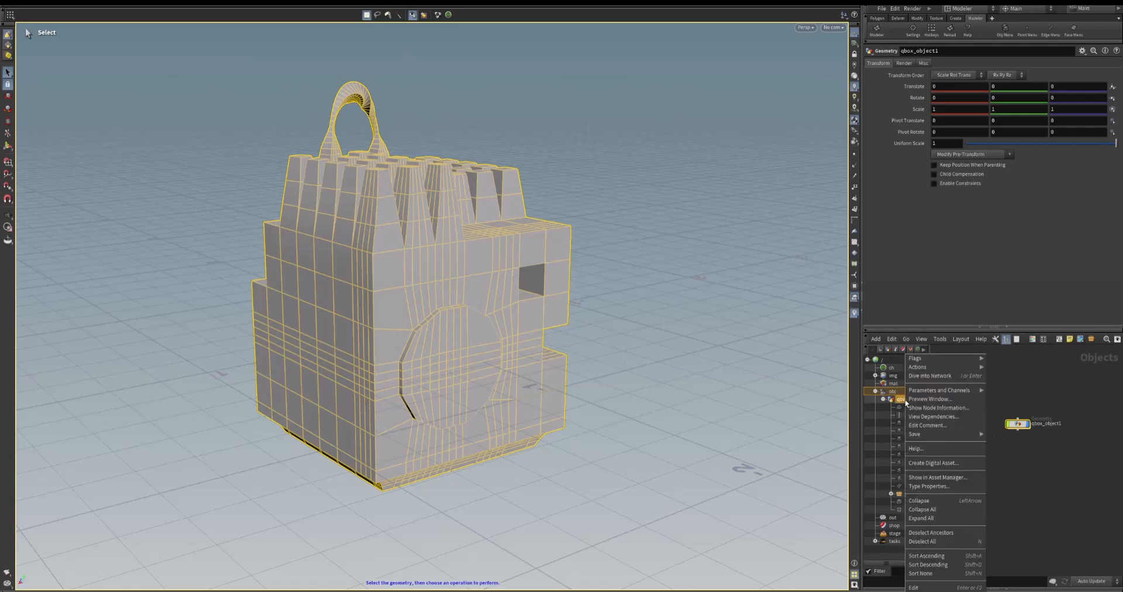
click(923, 574)
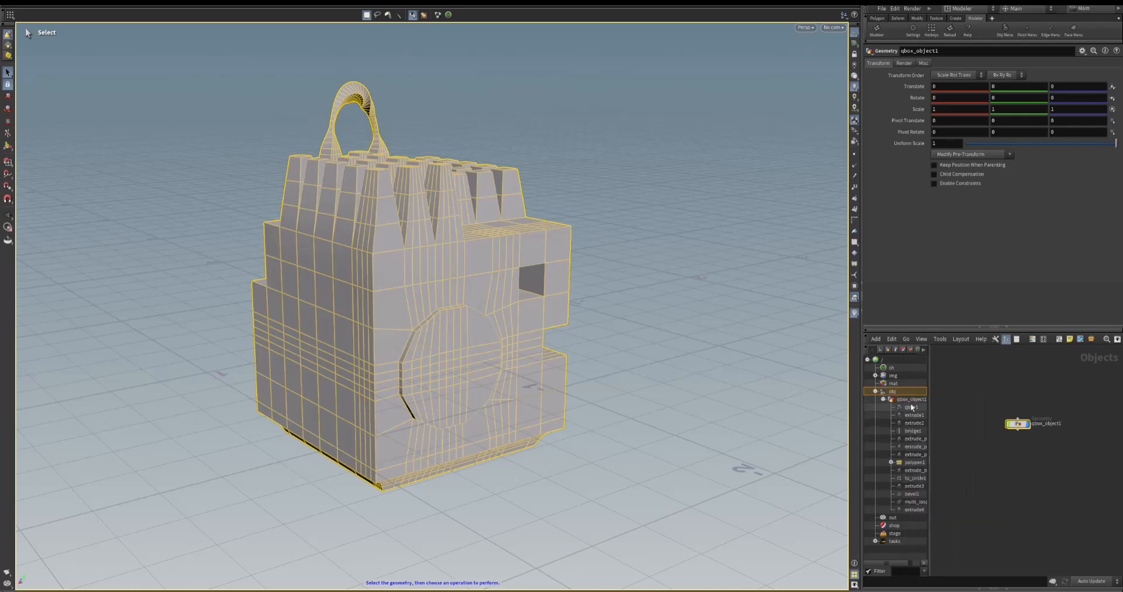
double_click(1018, 424)
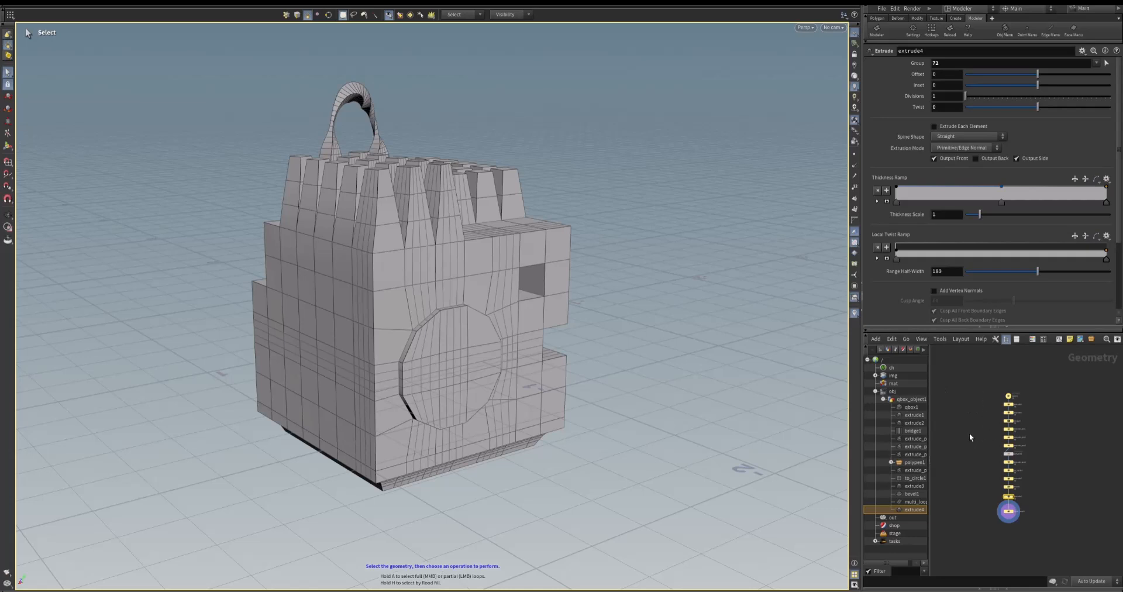
Inspect the qbox1 and extrude1 nodes from the tree, display the original qbox1 geometry, and clear the face selection
click(912, 408)
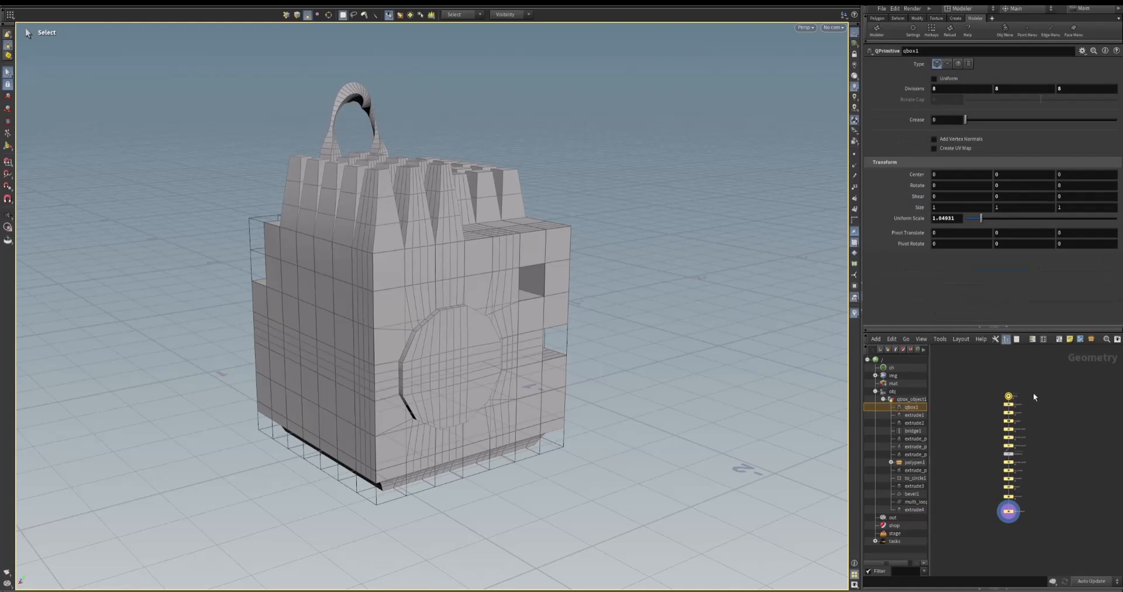
click(914, 415)
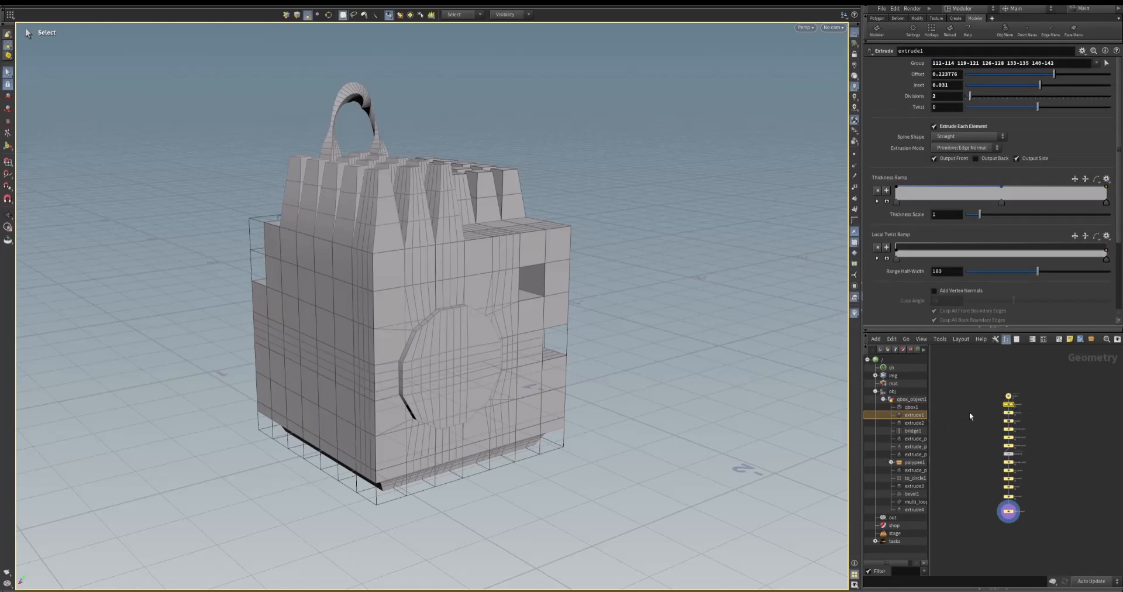
click(911, 407)
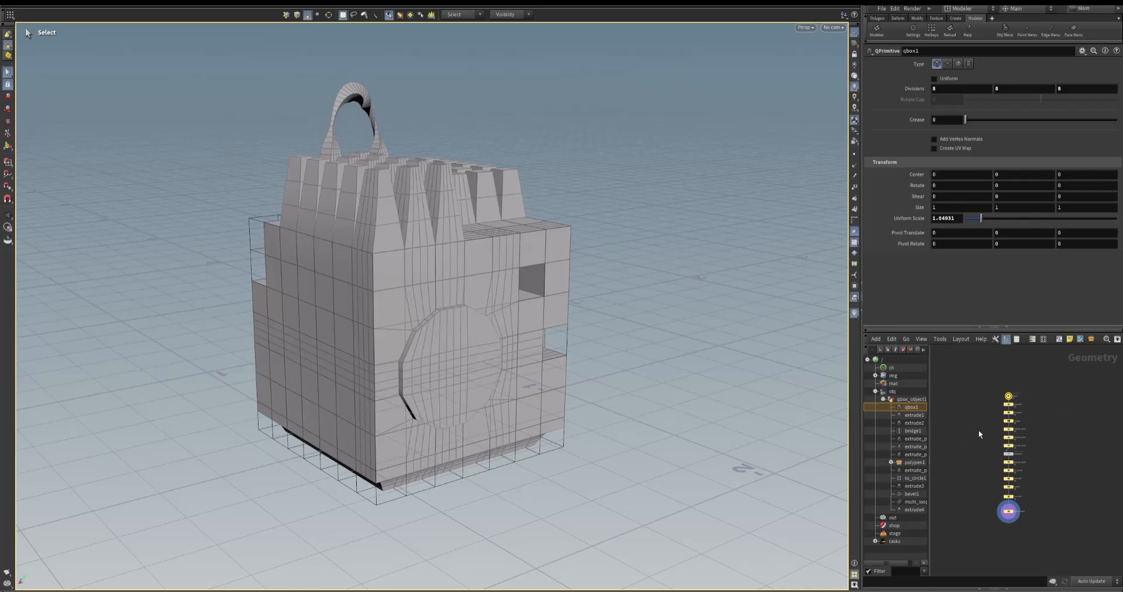
key(r)
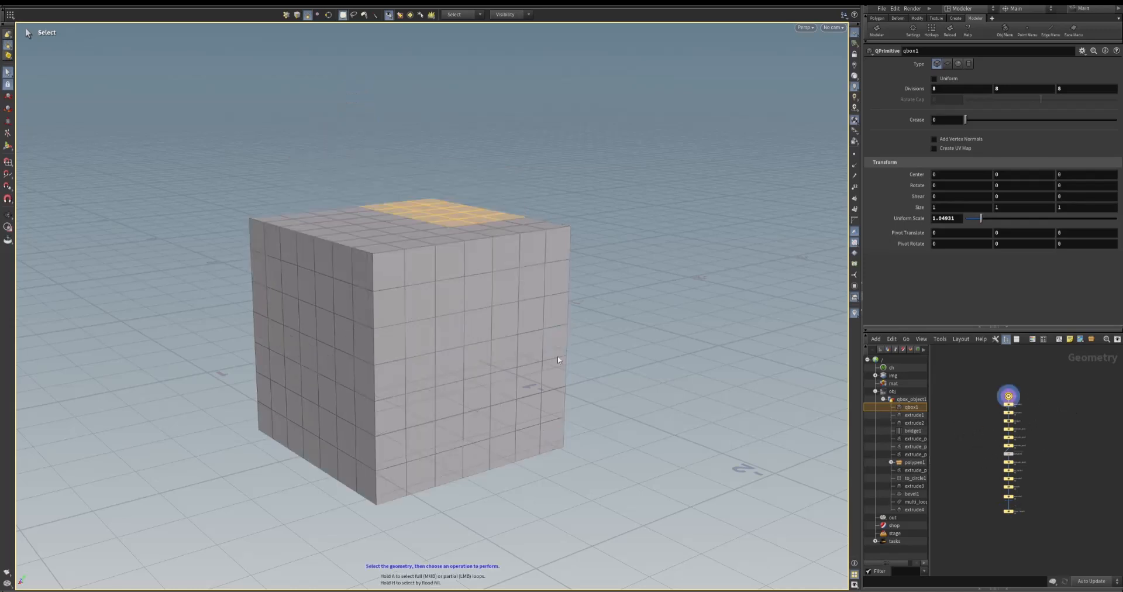
click(605, 301)
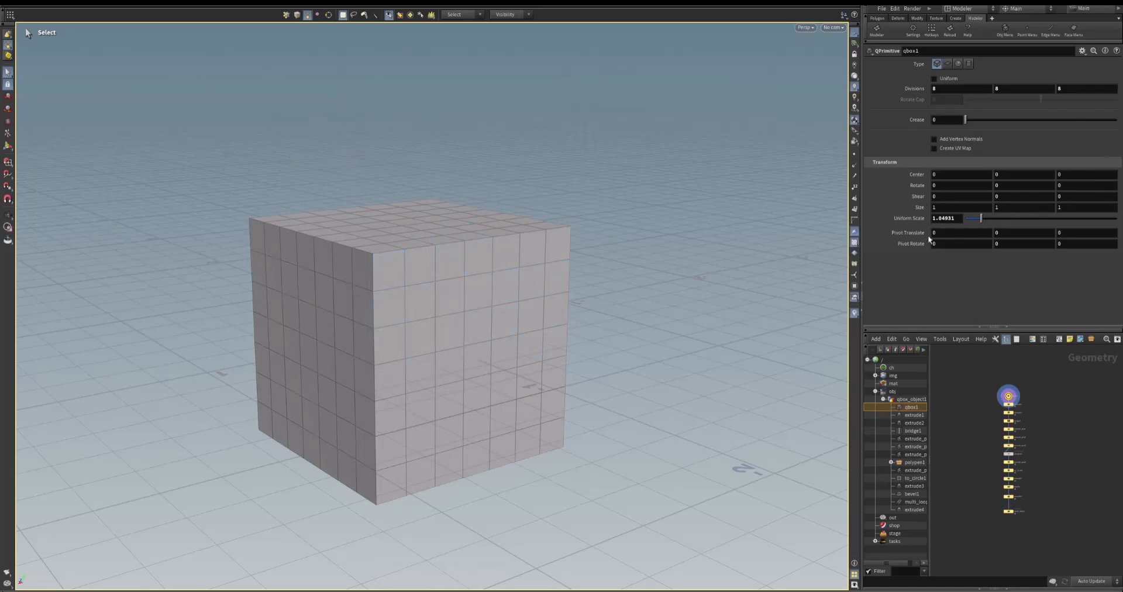
Review the face groups of extrude1 and extrude2 by reselecting their geometry, accepting the existing faces for each
click(913, 415)
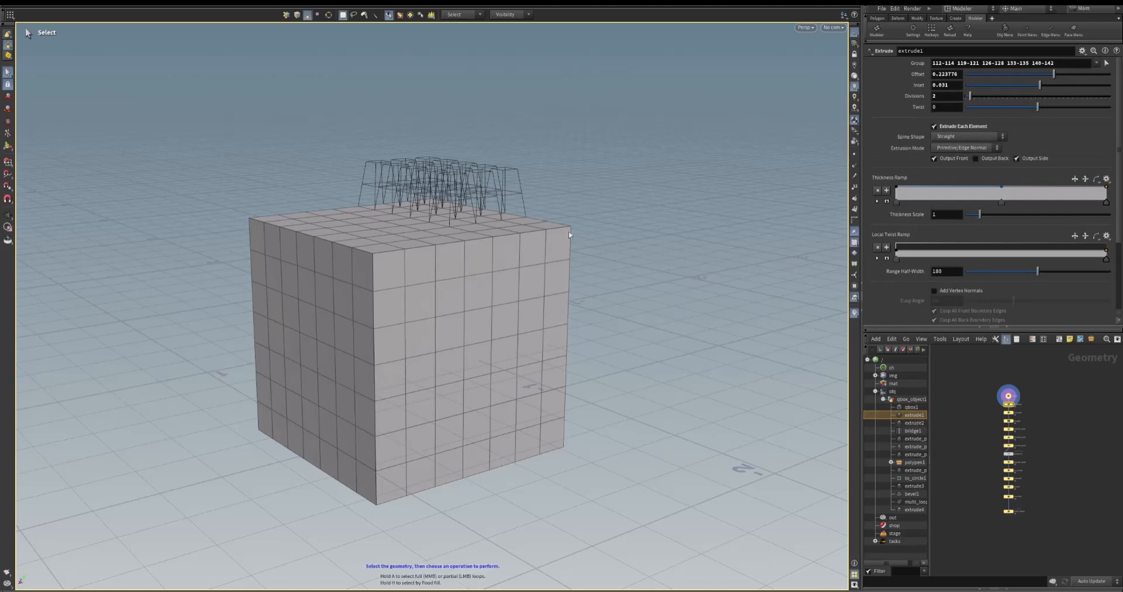
mouse_move(458, 268)
alt+mouse_down()
mouse_move(502, 291)
mouse_move(431, 276)
mouse_move(440, 273)
alt+mouse_up()
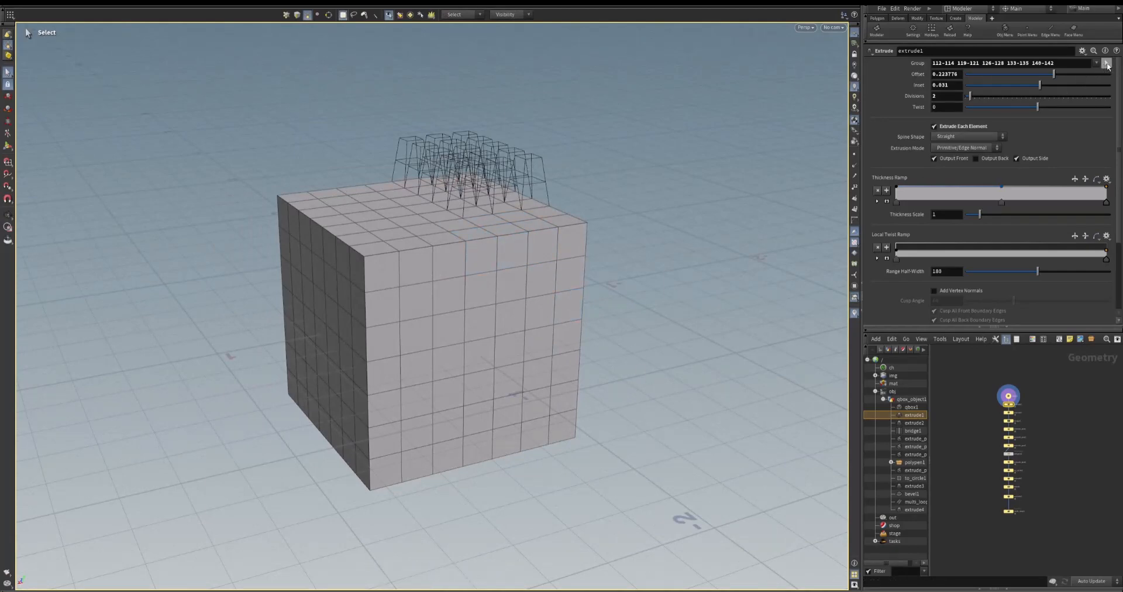
click(1107, 65)
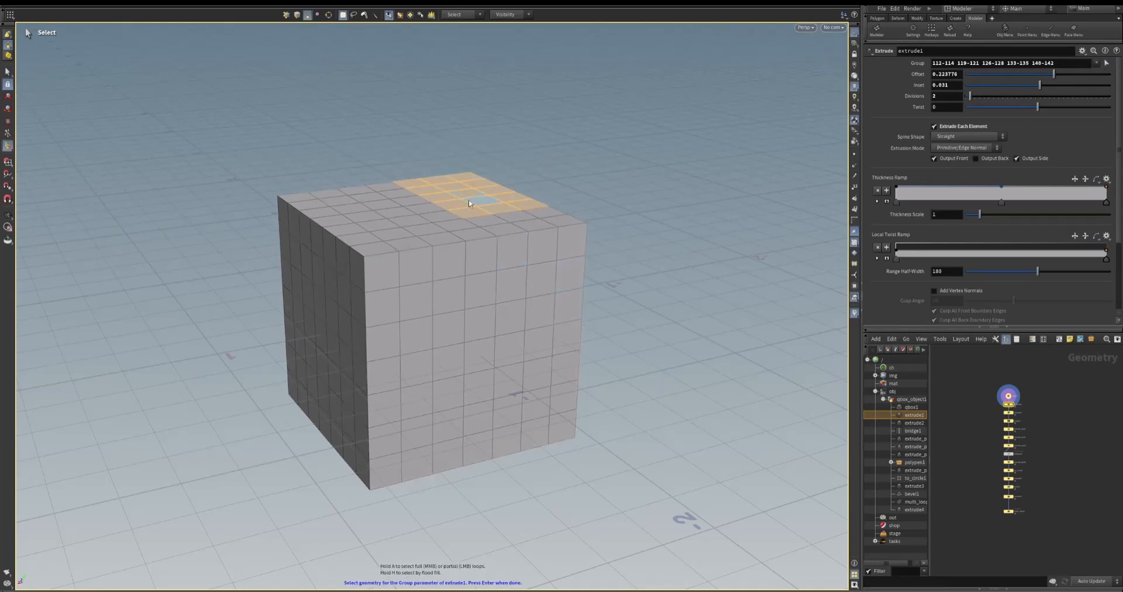
key(Return)
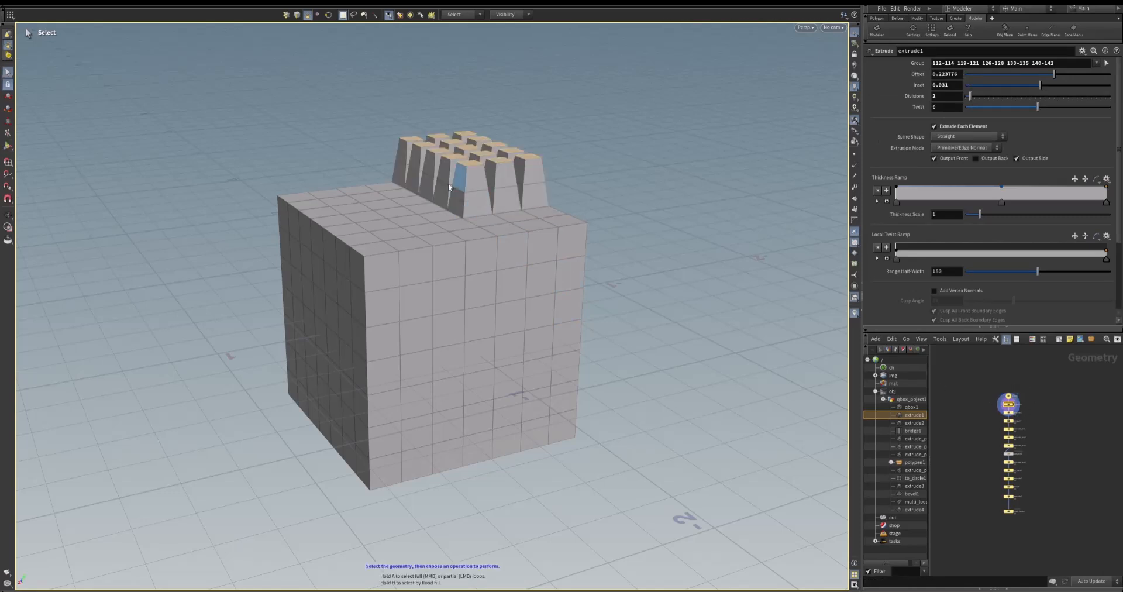
click(915, 424)
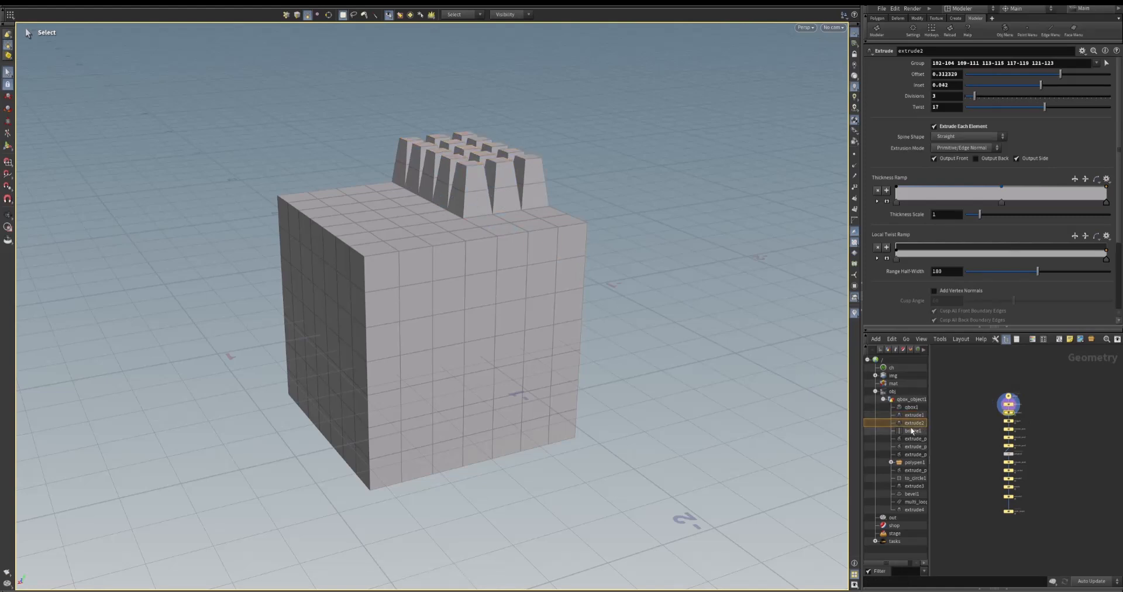
click(1109, 64)
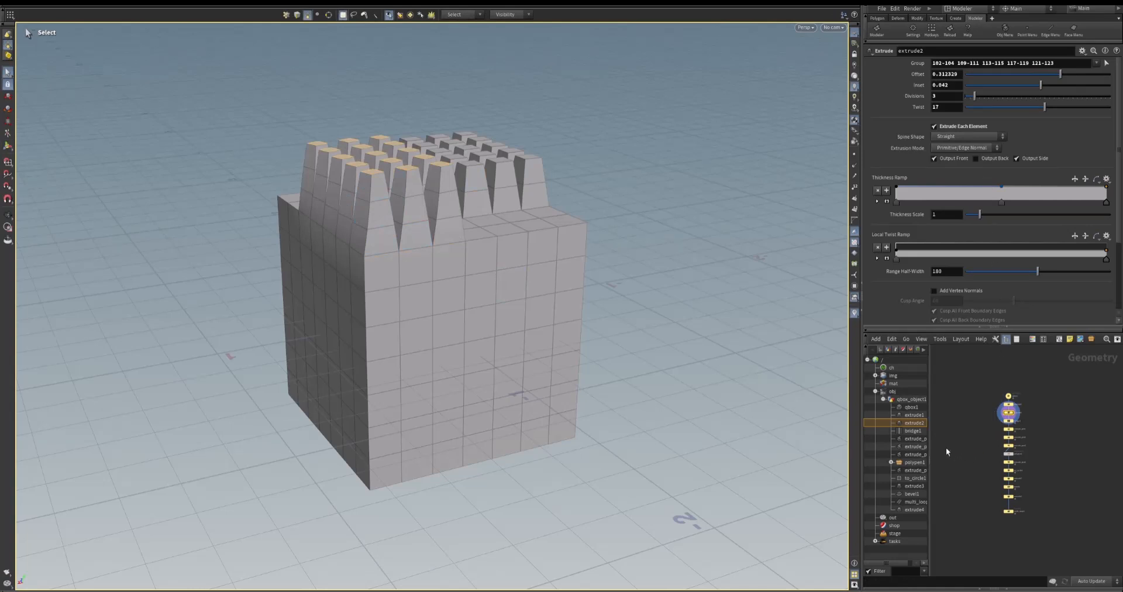
Review the face group of the to_circle1 node by reselecting its geometry and accepting the existing faces
scroll(949, 454, down, 1)
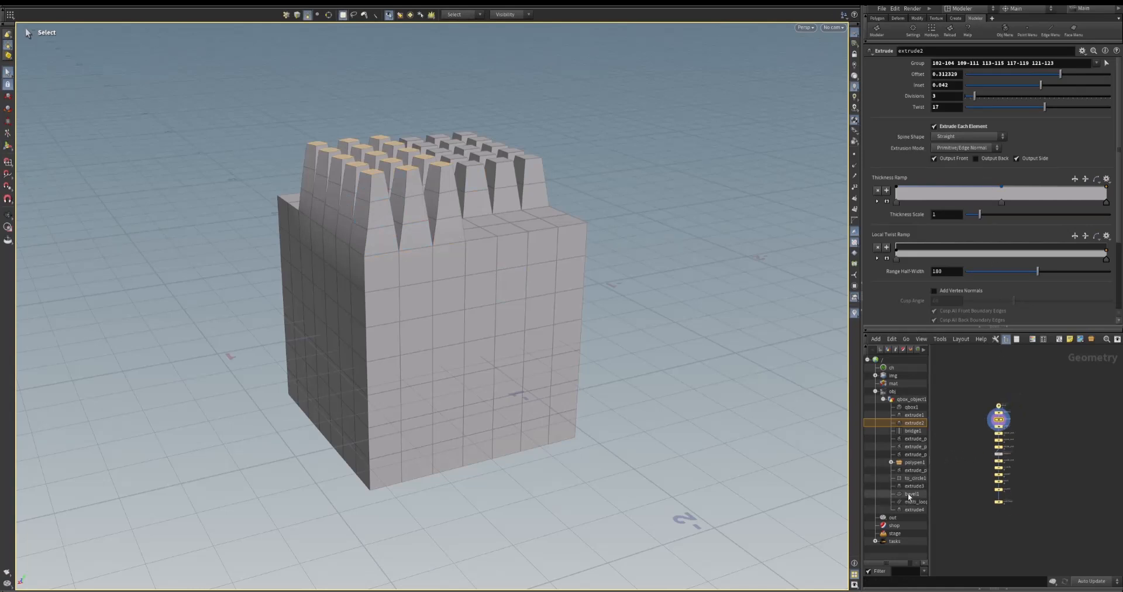
click(916, 478)
key(Escape)
drag(539, 394, 559, 303)
key(s)
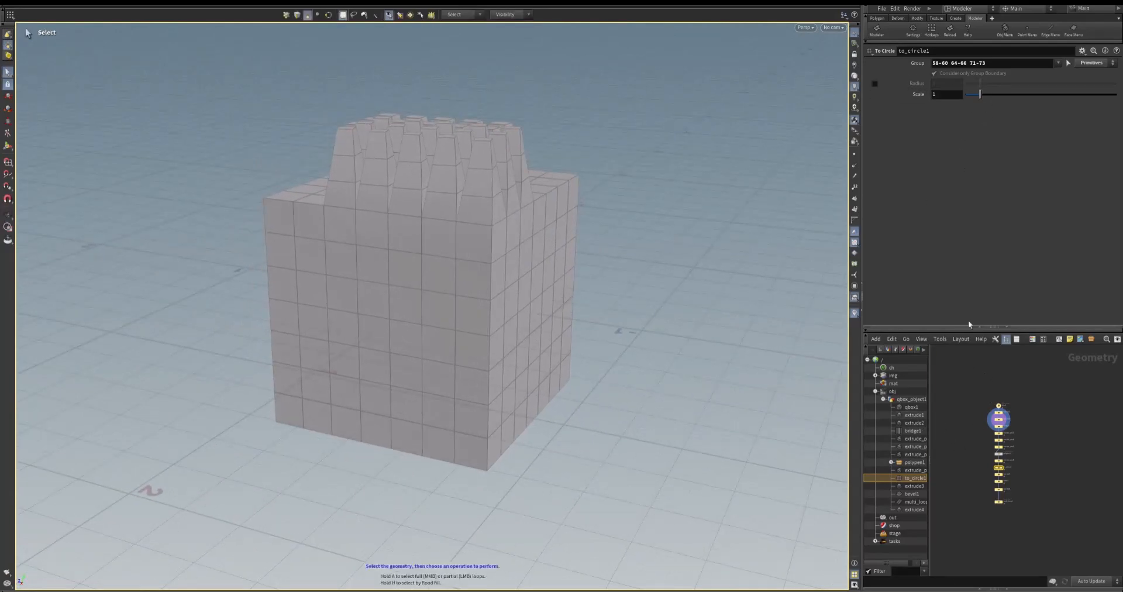
click(1067, 63)
key(Escape)
drag(564, 314, 397, 307)
key(s)
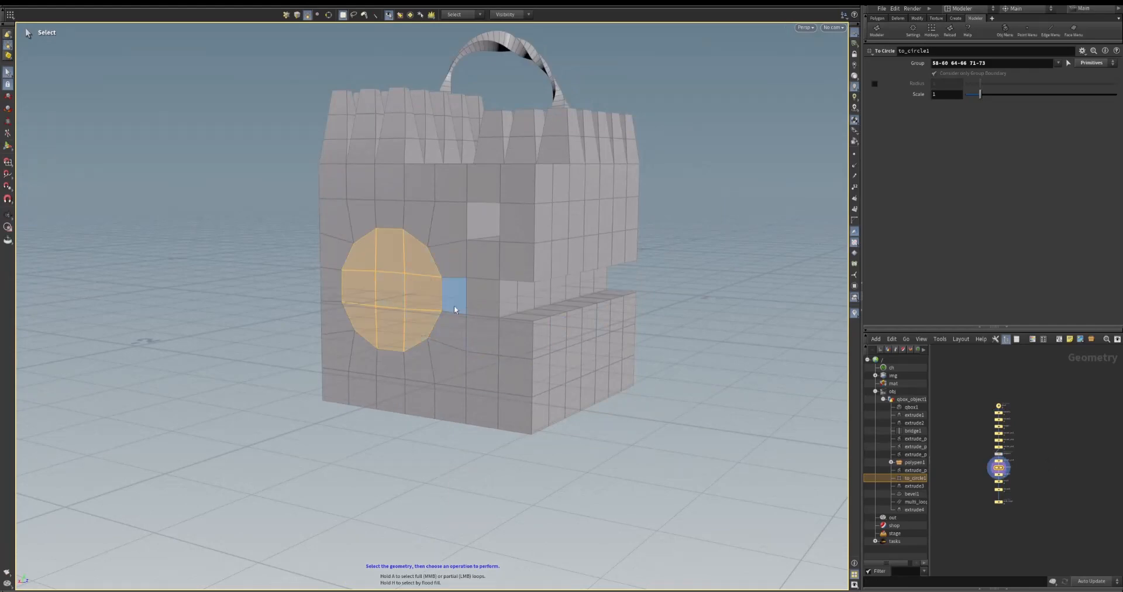
mouse_move(683, 425)
alt+mouse_down()
mouse_move(629, 431)
mouse_move(669, 431)
alt+mouse_up()
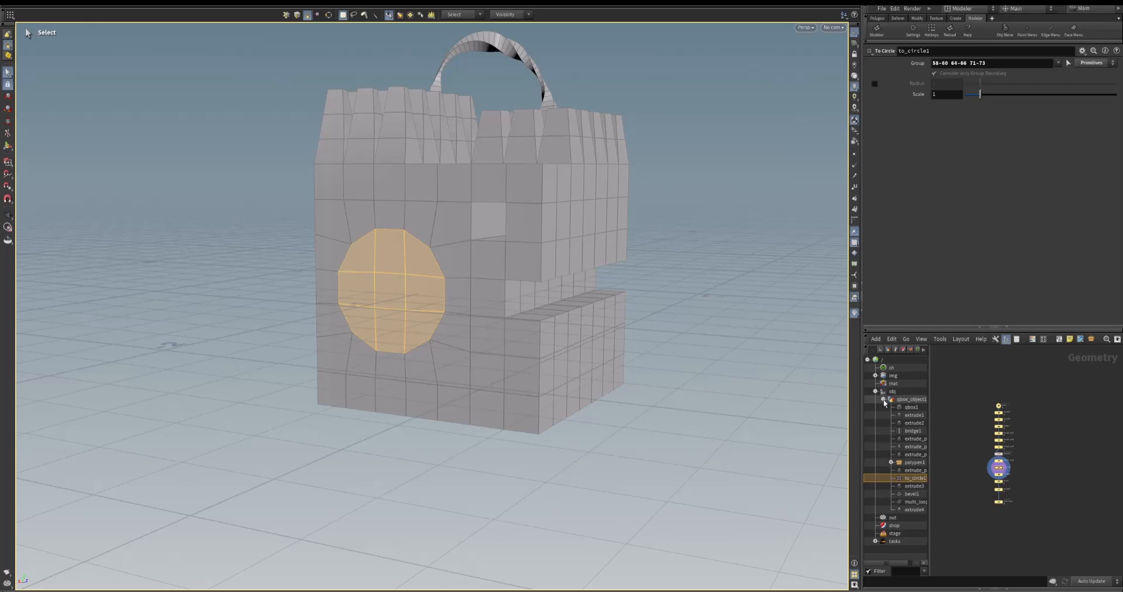
Add a Stash node to the network below multi_loop1
scroll(999, 510, up, 6)
middle_drag(1019, 511, 1003, 485)
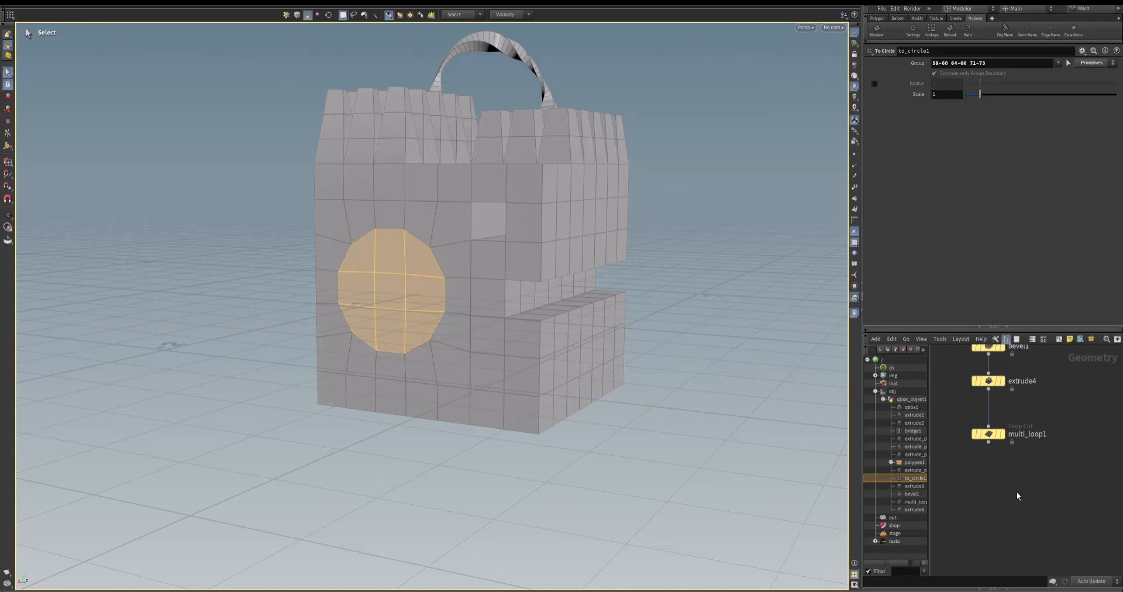
key(Tab)
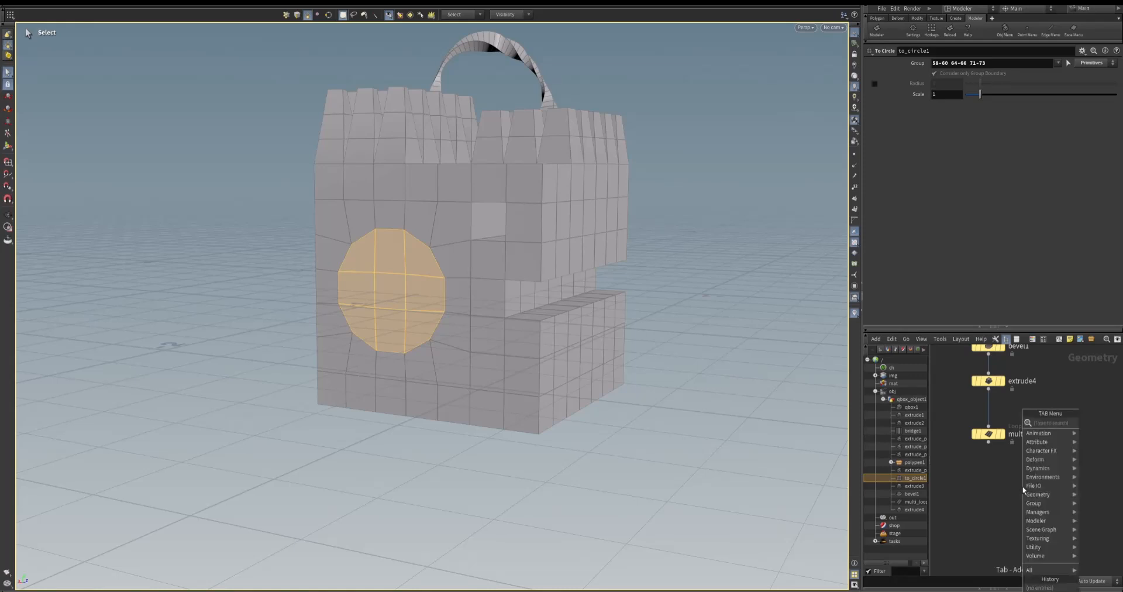
click(991, 478)
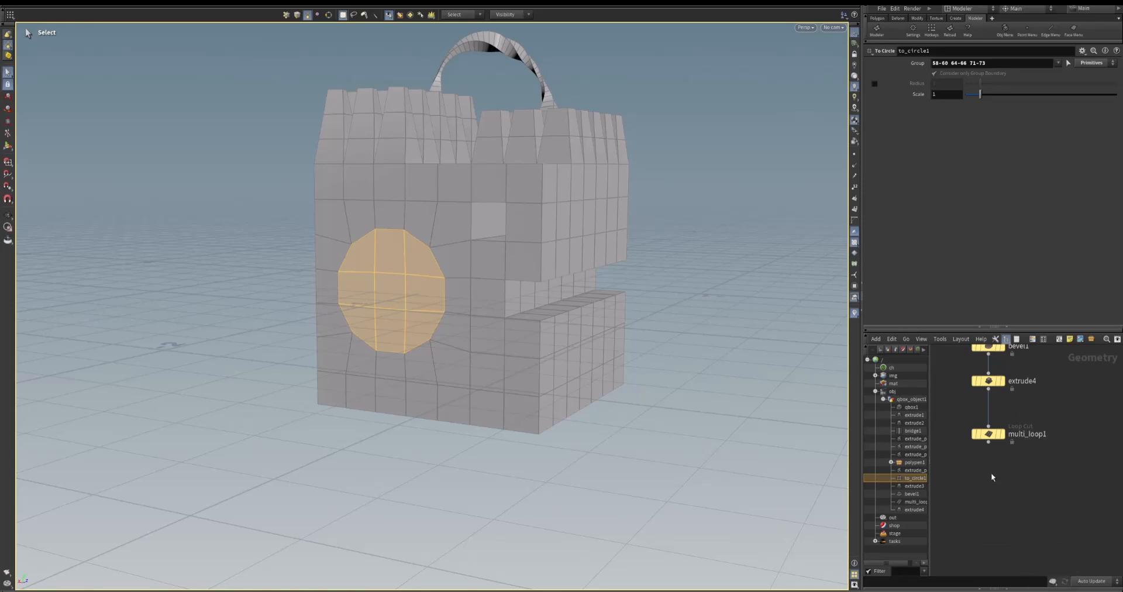
key(Tab)
text(stas)
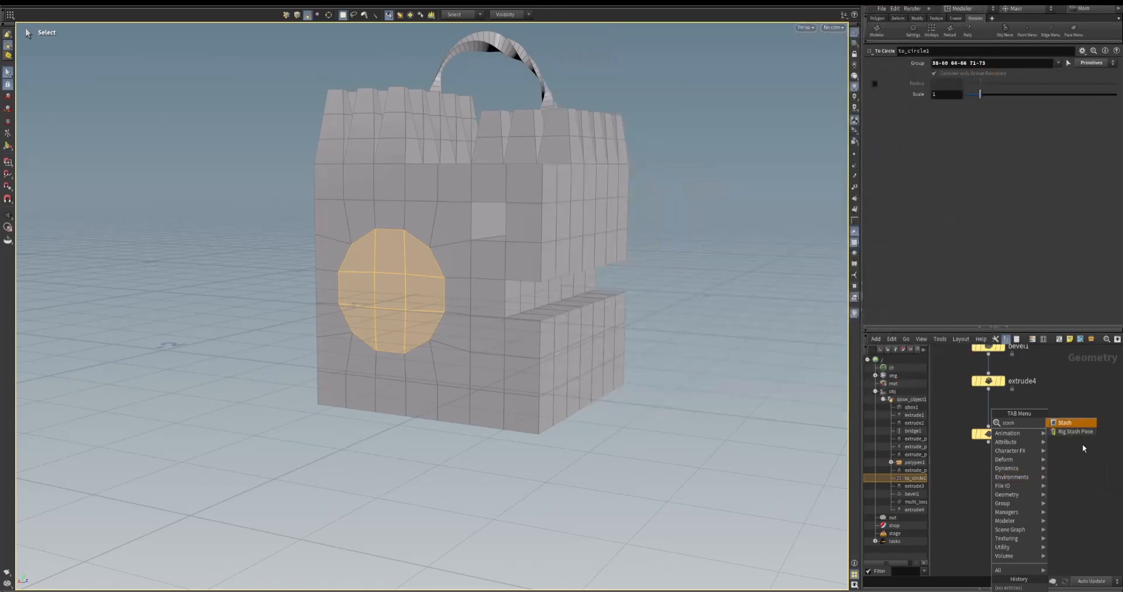
key(Return)
click(1044, 496)
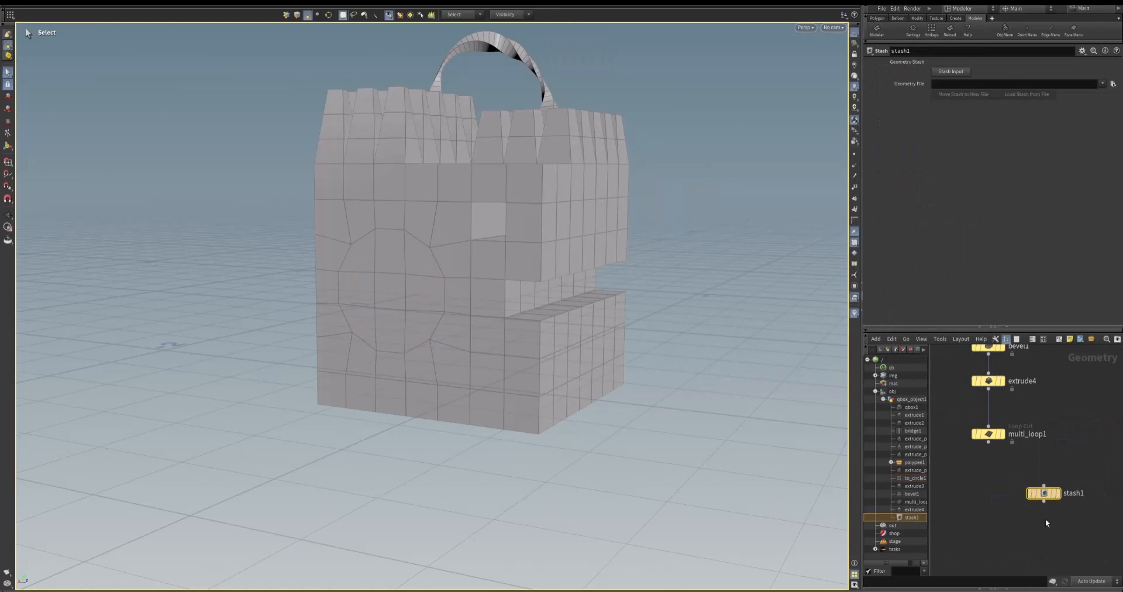
Connect multi_loop1's output to the stash1 node and stash the input geometry
drag(1044, 501, 1040, 508)
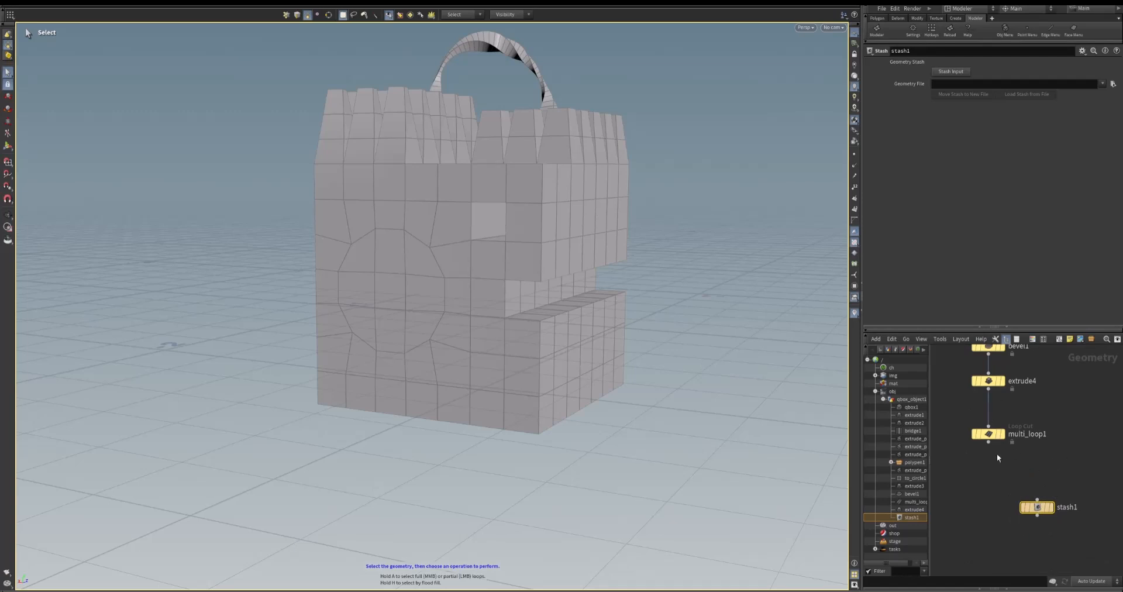
drag(988, 443, 1037, 500)
click(951, 71)
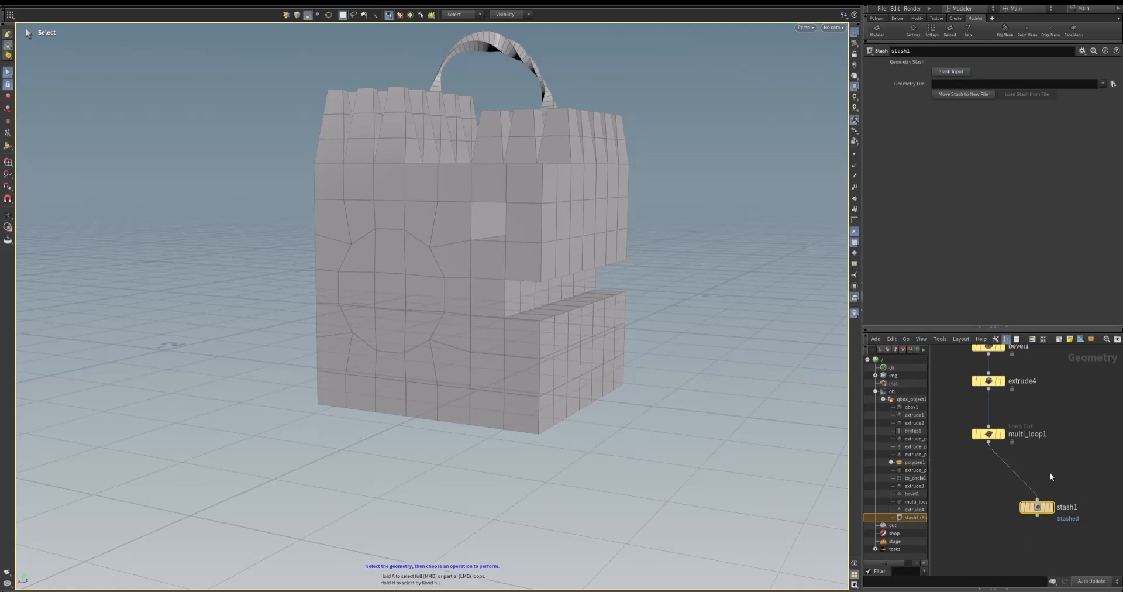
Delete all nodes upstream of stash1, from qbox1 to multi_loop1, and frame the remaining node
scroll(1049, 472, down, 3)
middle_drag(1049, 472, 963, 457)
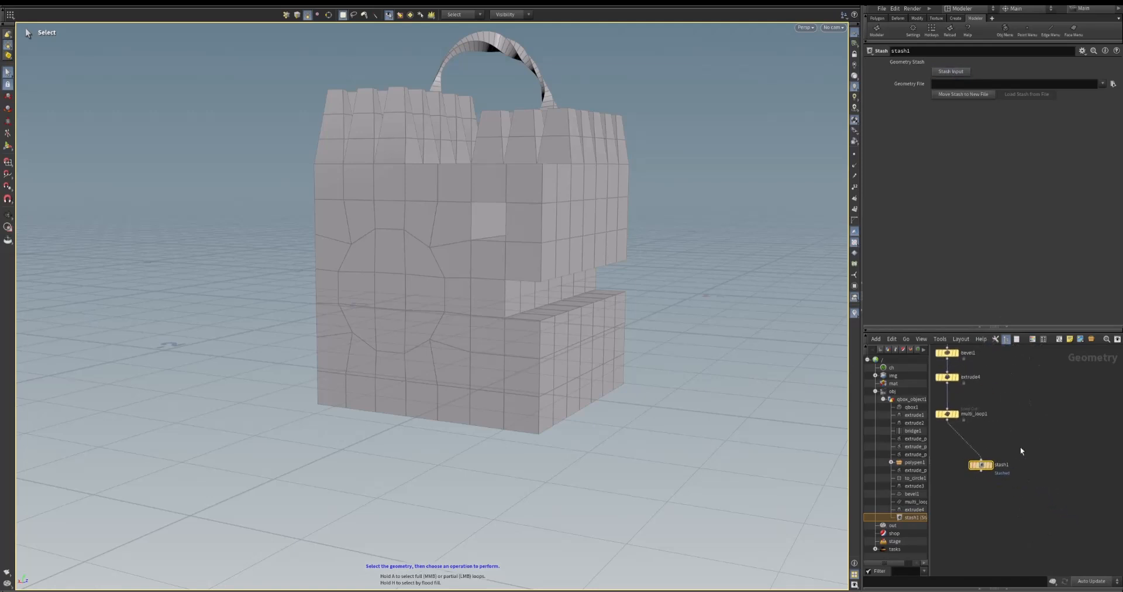
scroll(1037, 419, down, 4)
middle_drag(1033, 436, 1047, 522)
drag(957, 370, 1040, 556)
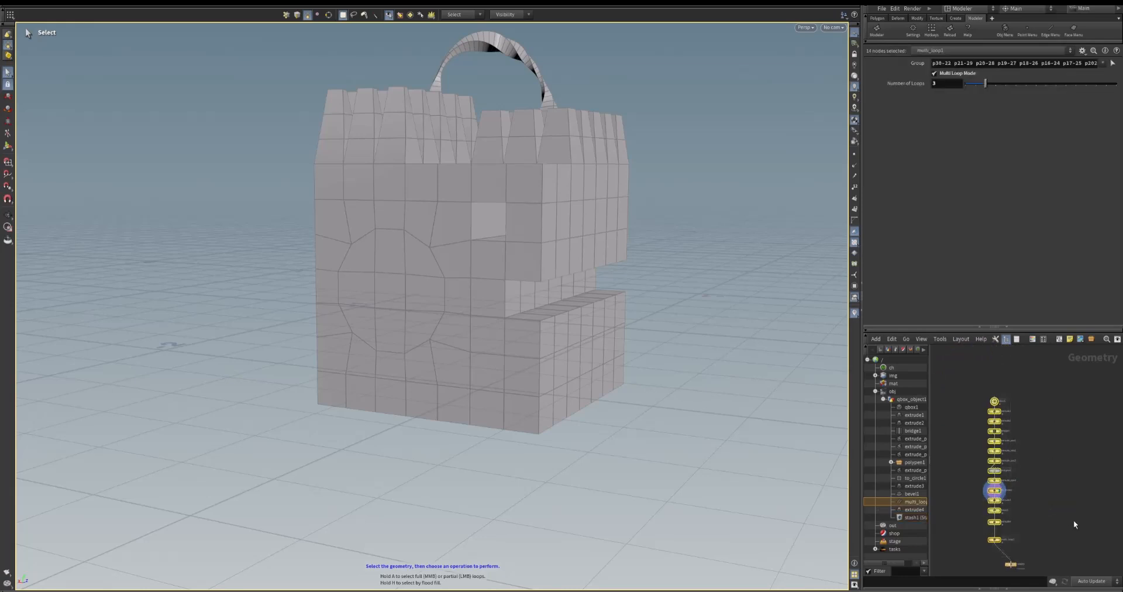
key(Delete)
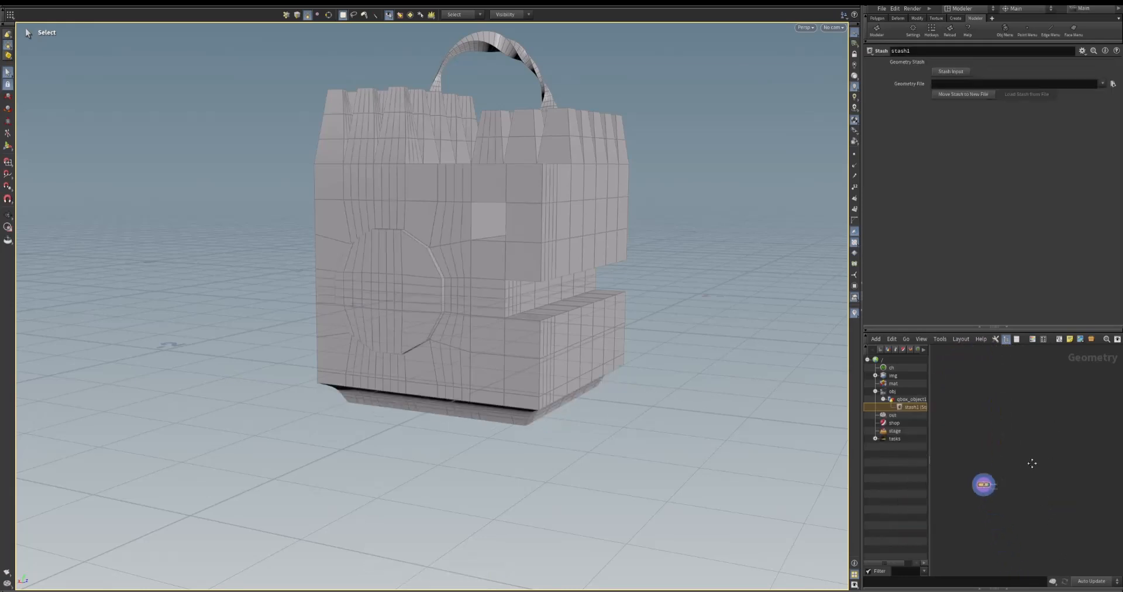
key(h)
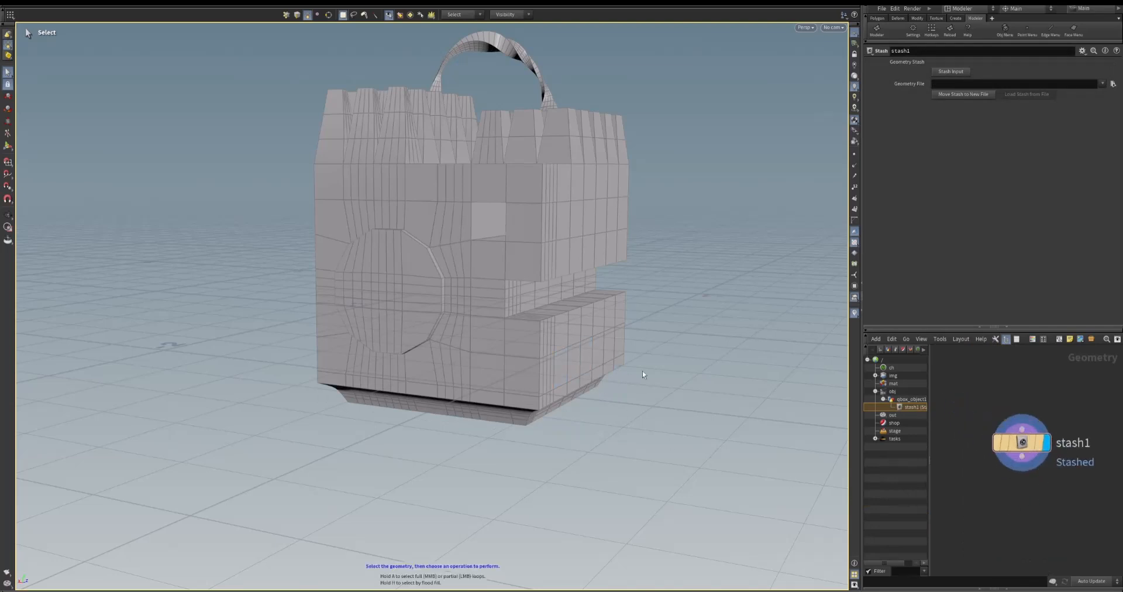
Extrude a single side face of the stashed model by about 0.19 with 4 divisions
key(Escape)
drag(647, 372, 569, 287)
drag(506, 316, 356, 261)
key(s)
click(279, 202)
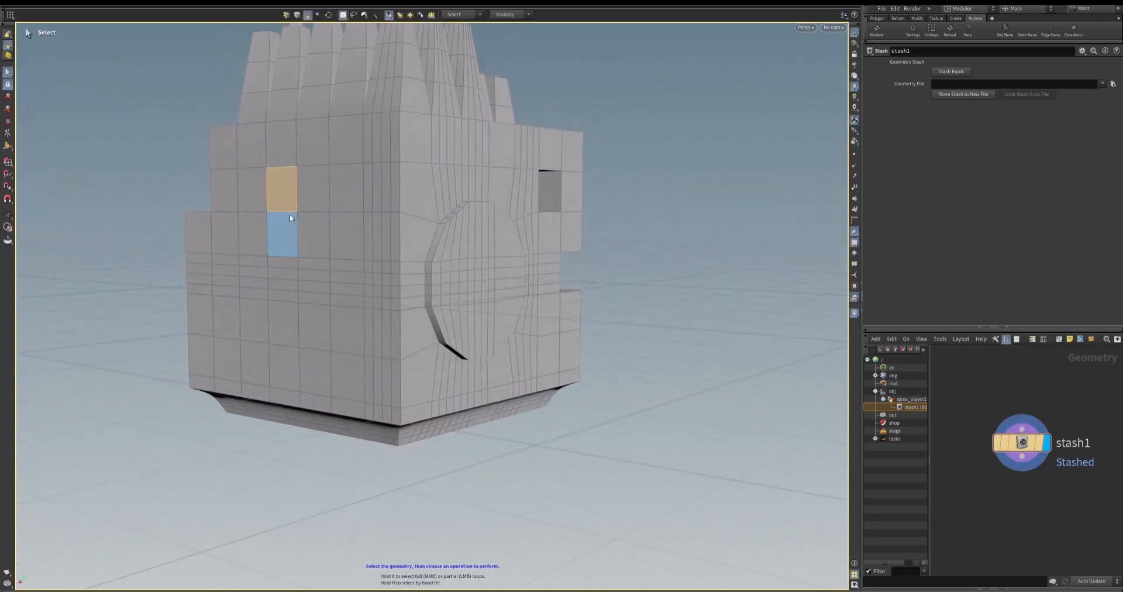
right_click(318, 206)
click(323, 375)
drag(314, 377, 339, 296)
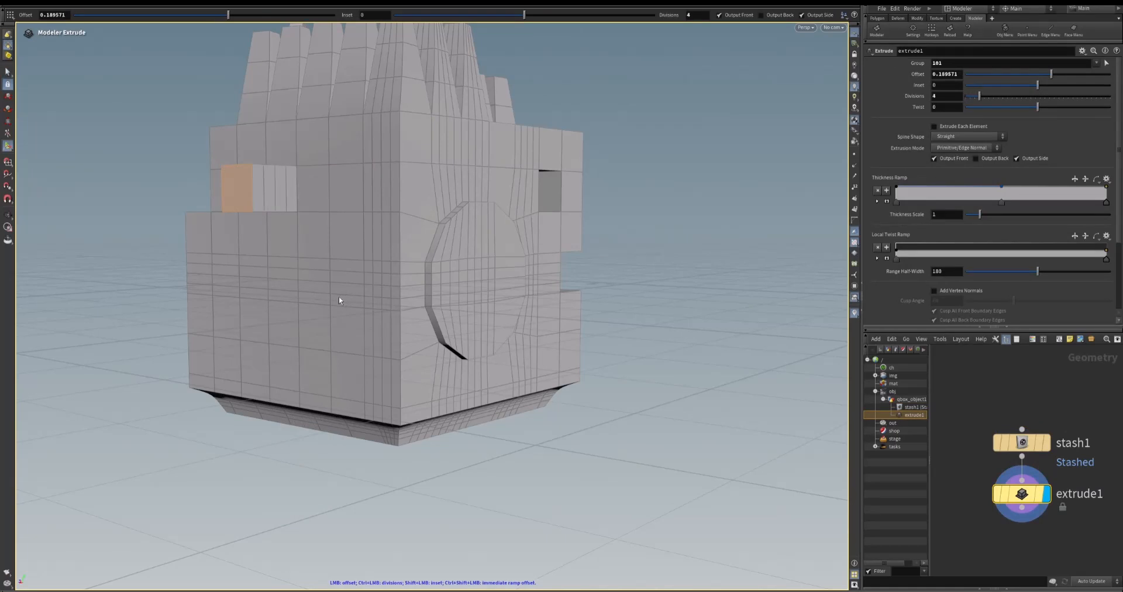
Undo the last divisions change on the side face extrusion
scroll(1048, 535, down, 3)
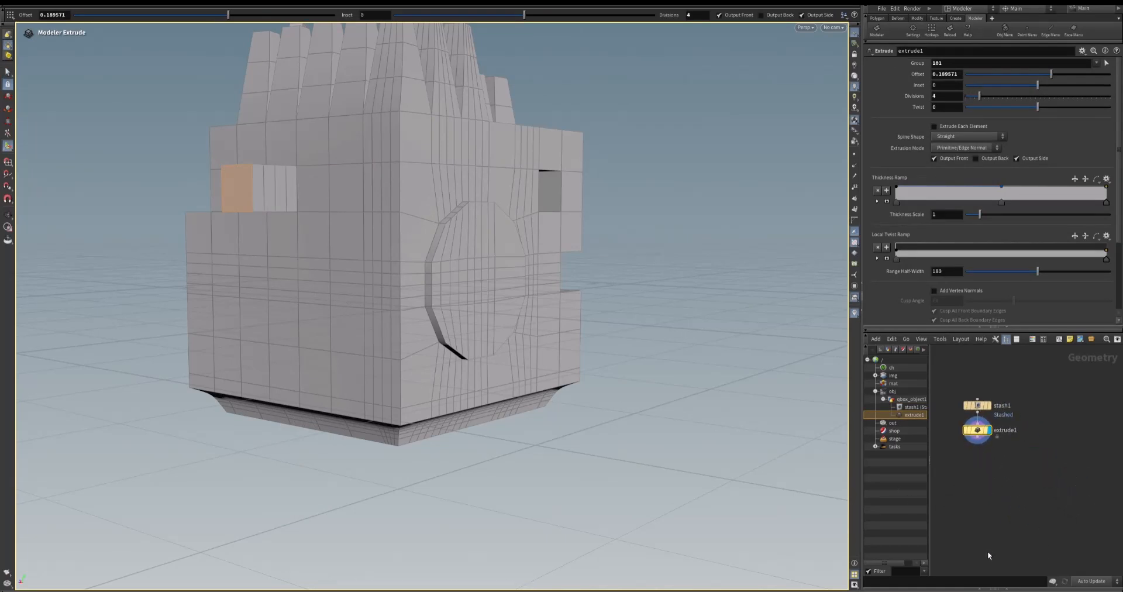
mouse_move(395, 333)
alt+mouse_down()
mouse_move(504, 342)
mouse_move(393, 339)
alt+mouse_up()
alt+right_drag(658, 409, 591, 409)
alt+middle_drag(590, 409, 587, 435)
key(ctrl+z)
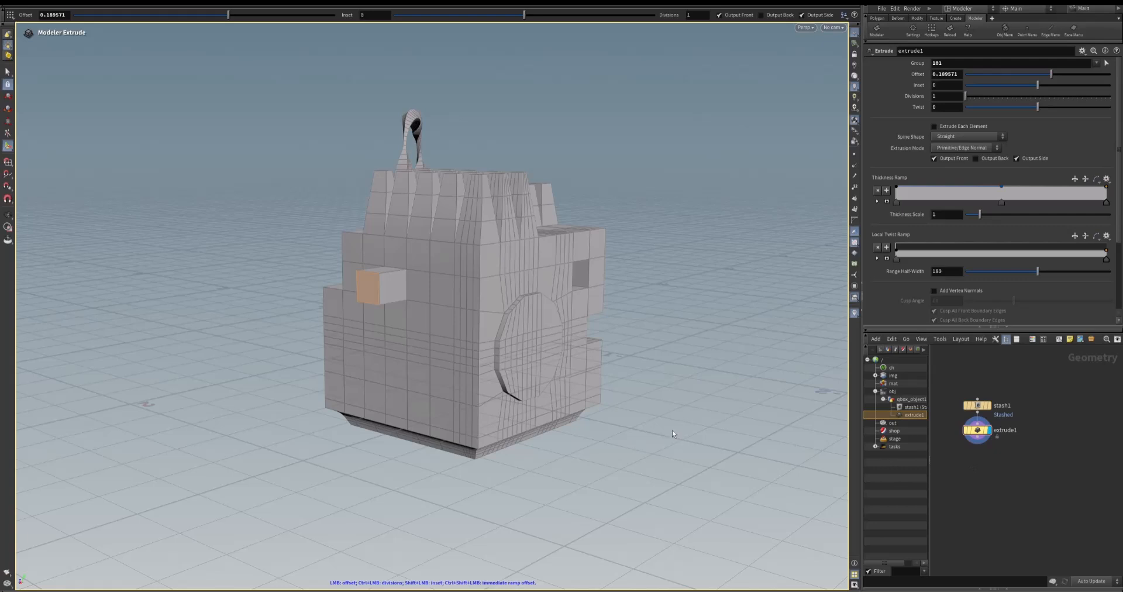
alt+drag(657, 430, 659, 425)
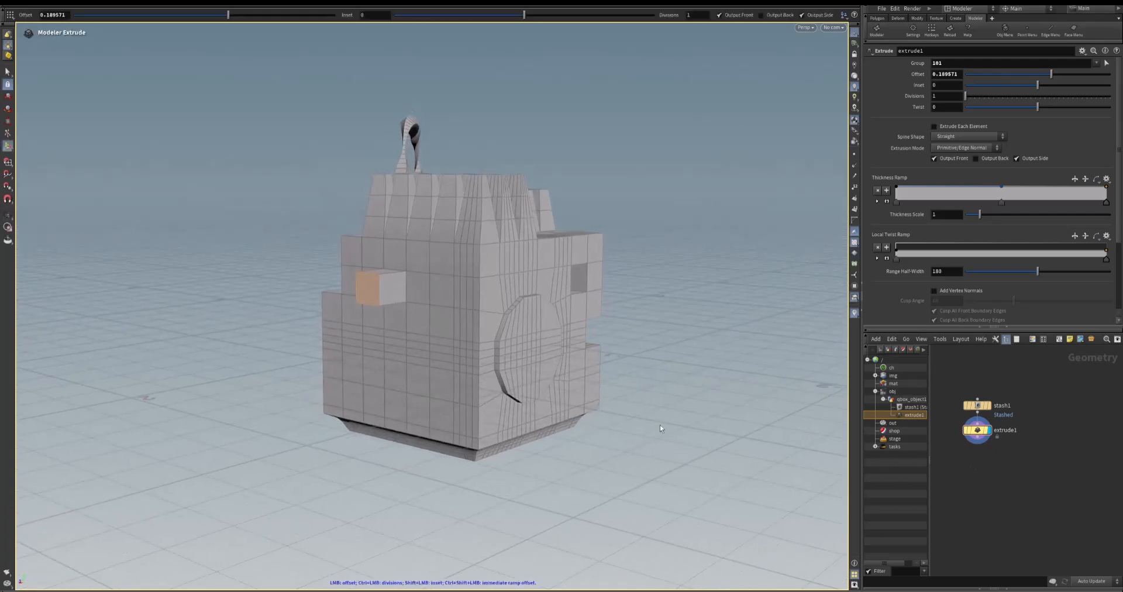